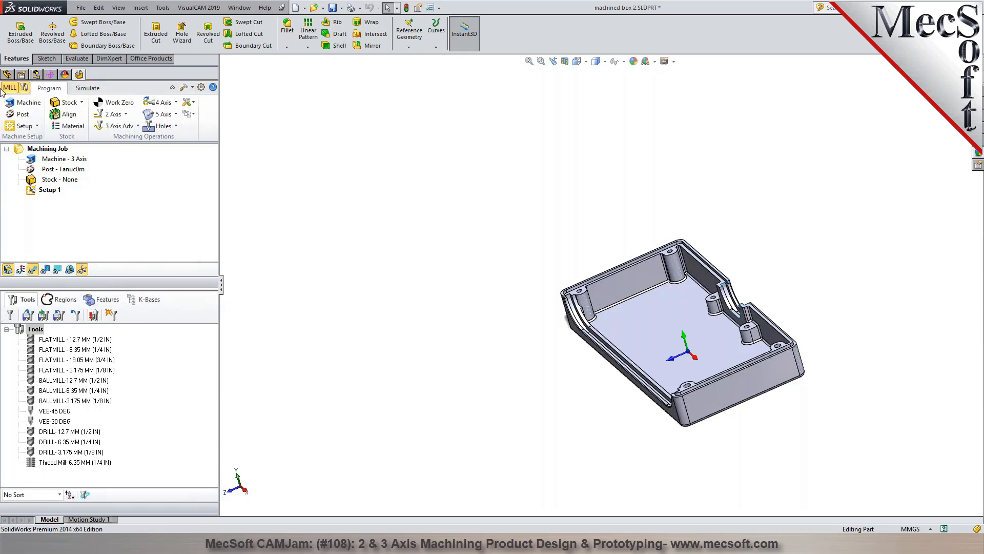
Examine the machined box's feature list, long outer side wall and pocket floor, highlighting each of the two faces in turn.
{"action": "left_click", "coordinate": [7, 75]}
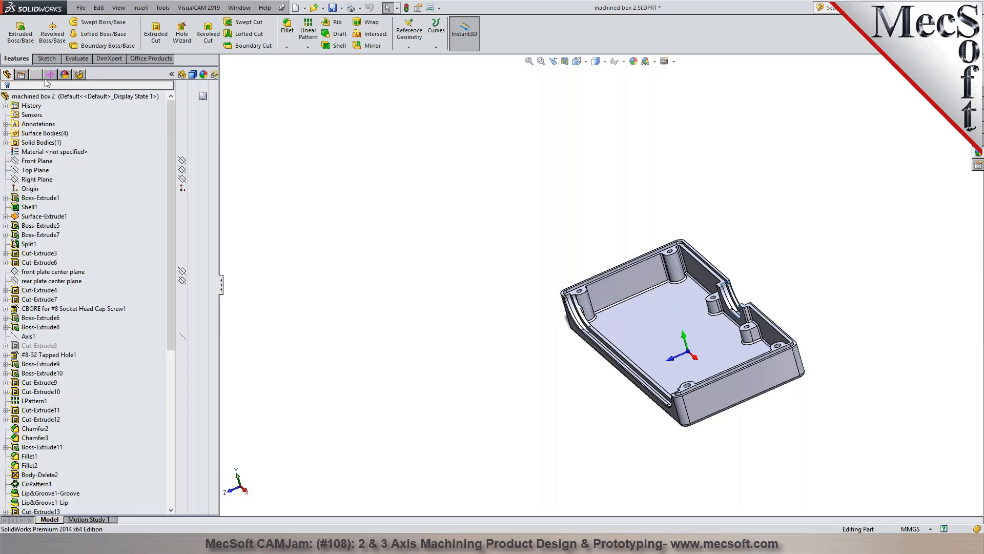
{"action": "left_click", "coordinate": [80, 75]}
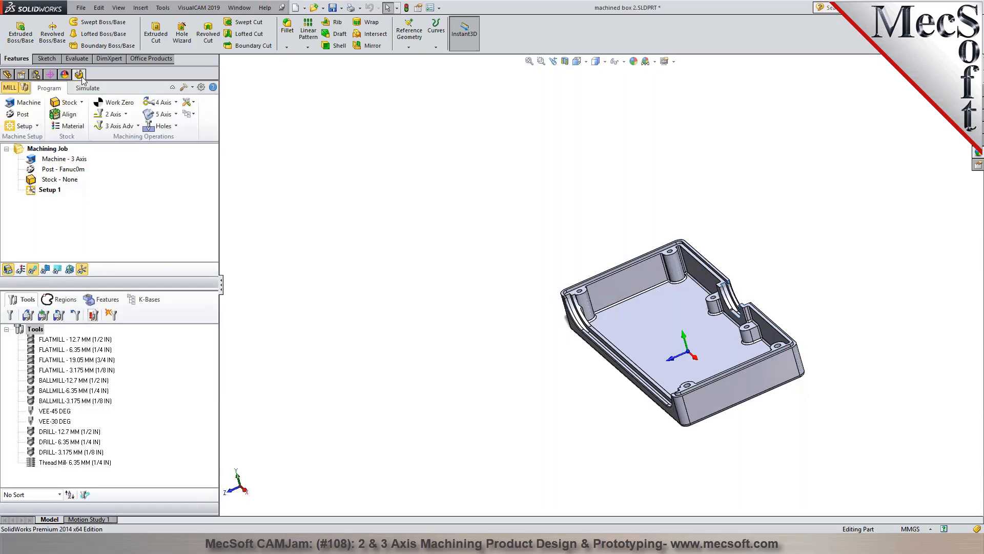
{"action": "middle_click_drag", "start_coordinate": [603, 419], "coordinate": [636, 401]}
{"action": "scroll", "coordinate": [866, 406], "scroll_direction": "down", "scroll_amount": 3}
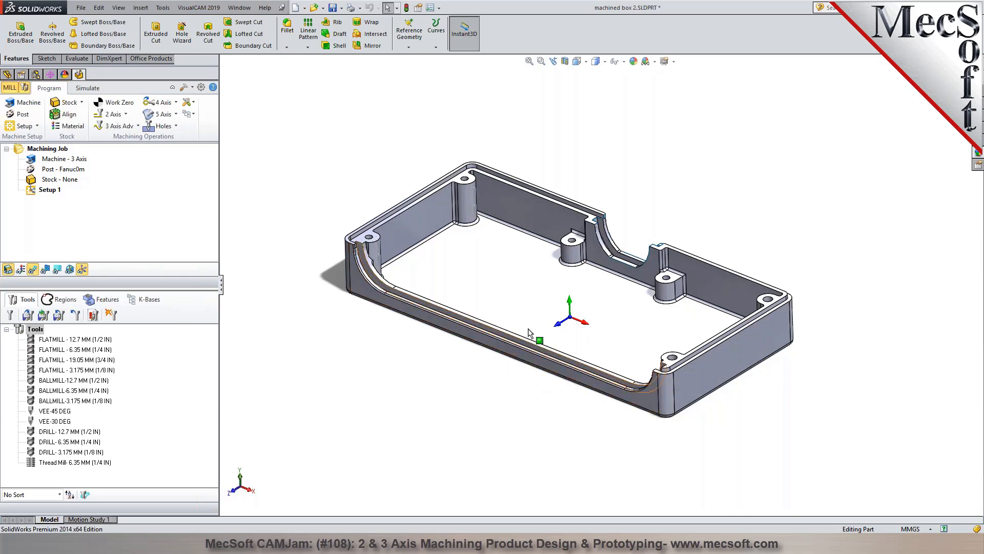
{"action": "left_click", "coordinate": [517, 354]}
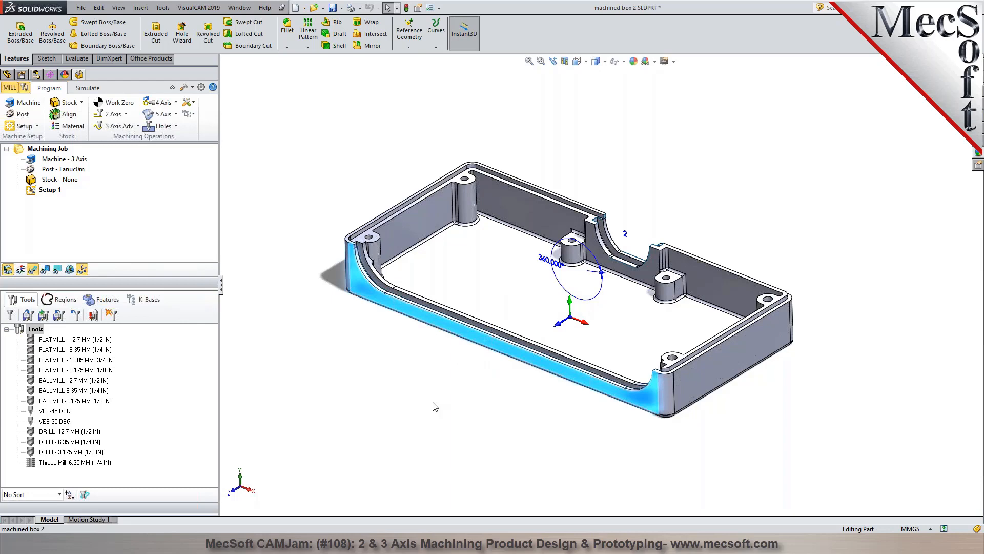
{"action": "key", "text": "Escape"}
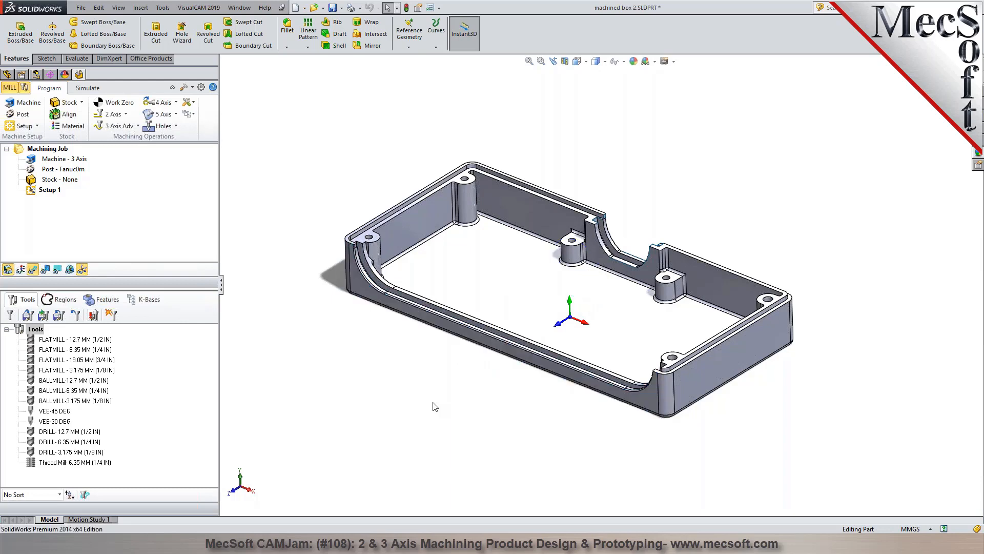
{"action": "middle_click_drag", "start_coordinate": [446, 398], "coordinate": [456, 440]}
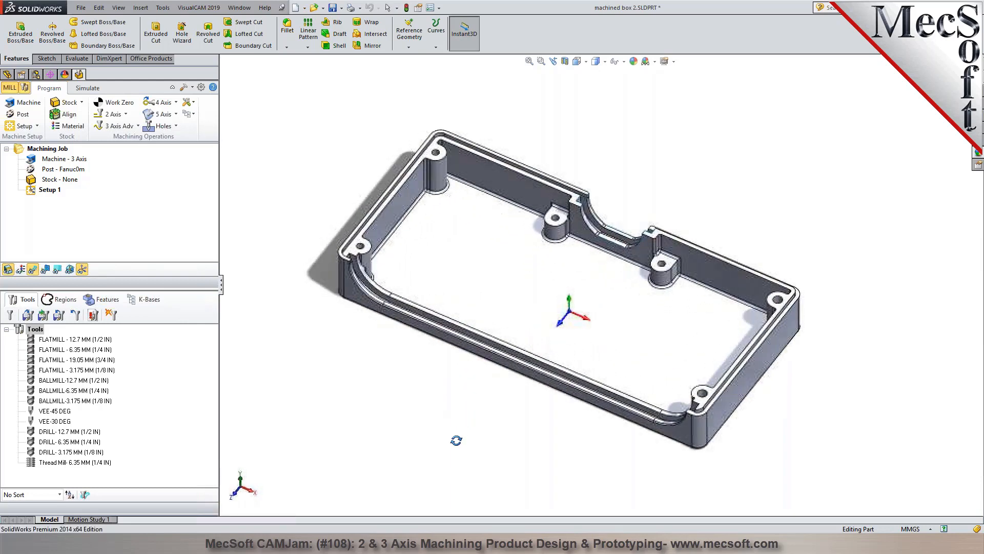
{"action": "left_click", "coordinate": [490, 250]}
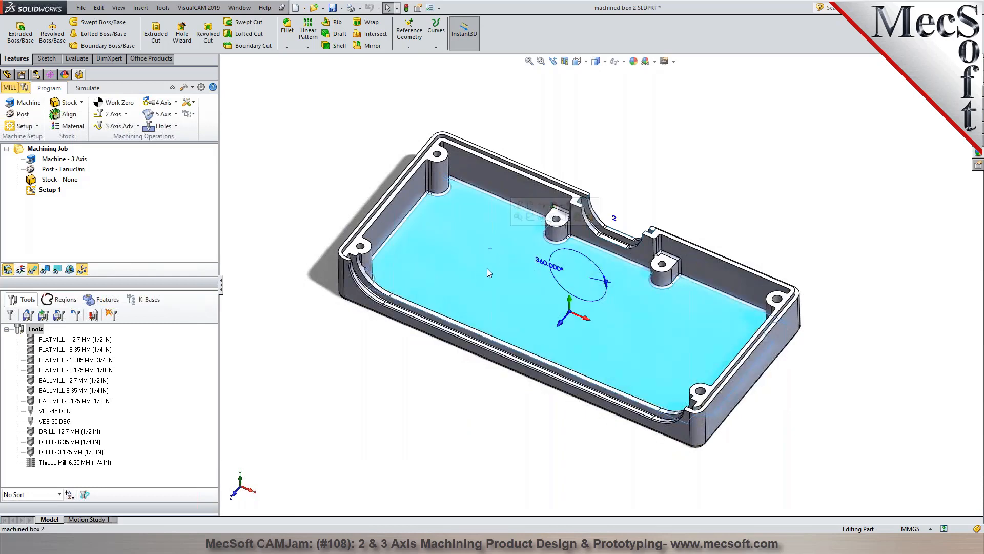
{"action": "left_click", "coordinate": [469, 434]}
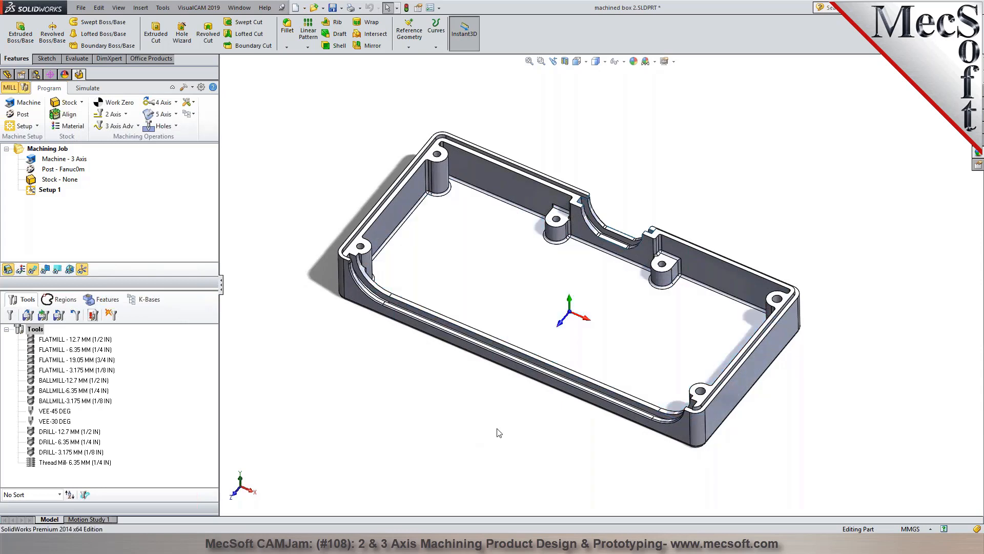
{"action": "middle_click_drag", "start_coordinate": [501, 433], "coordinate": [491, 396]}
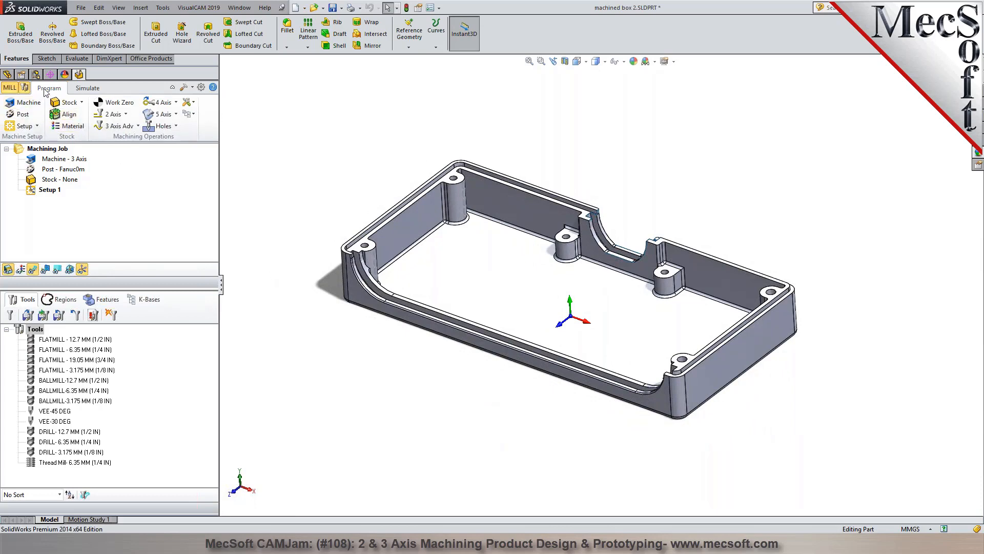
Try to align the machine tool coordinate system to the pocket's floor surface.
{"action": "left_click", "coordinate": [30, 103]}
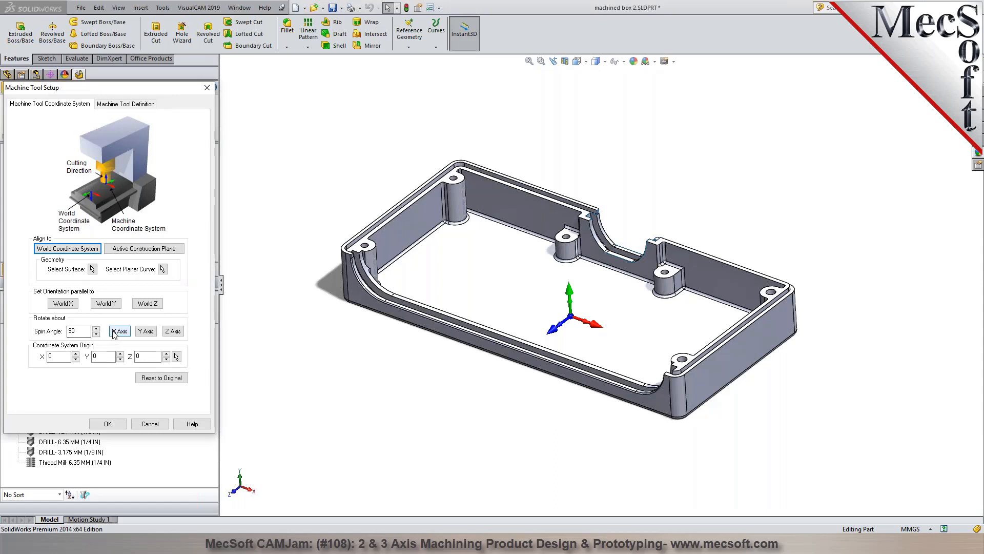
{"action": "left_click", "coordinate": [93, 269]}
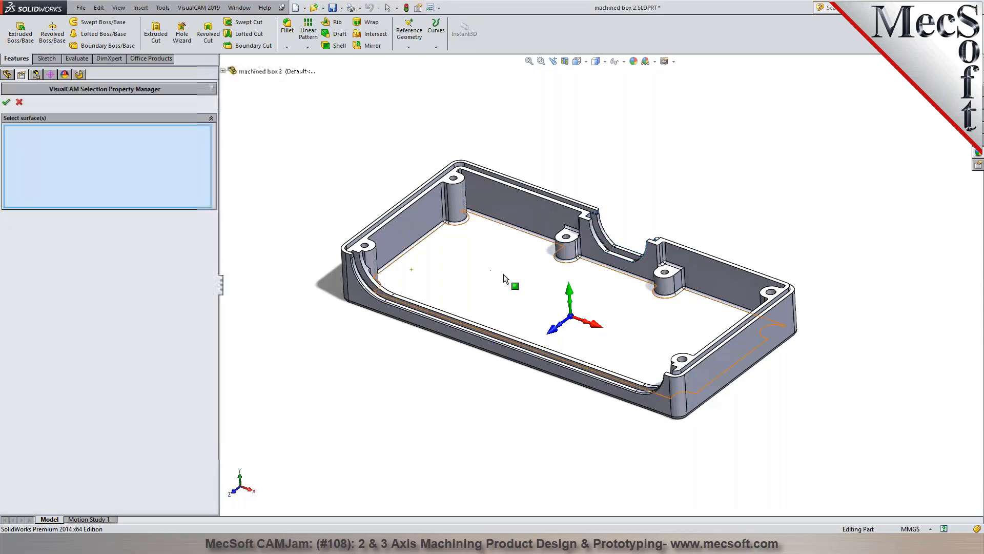
{"action": "left_click", "coordinate": [502, 277]}
{"action": "left_click", "coordinate": [6, 102]}
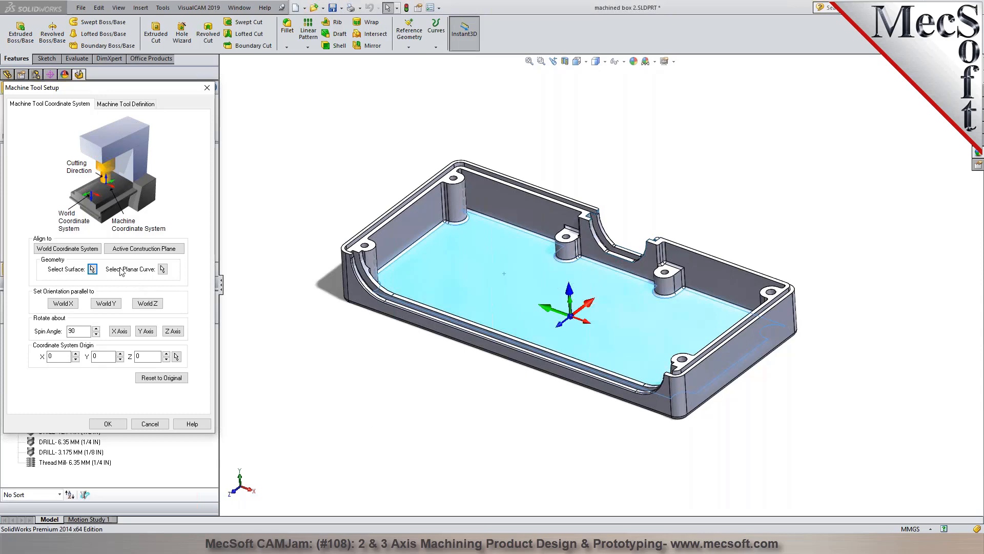
Align the machine coordinate system to the world, then rotate it about the X axis with a 90° spin angle until Z points up.
{"action": "left_click", "coordinate": [91, 251]}
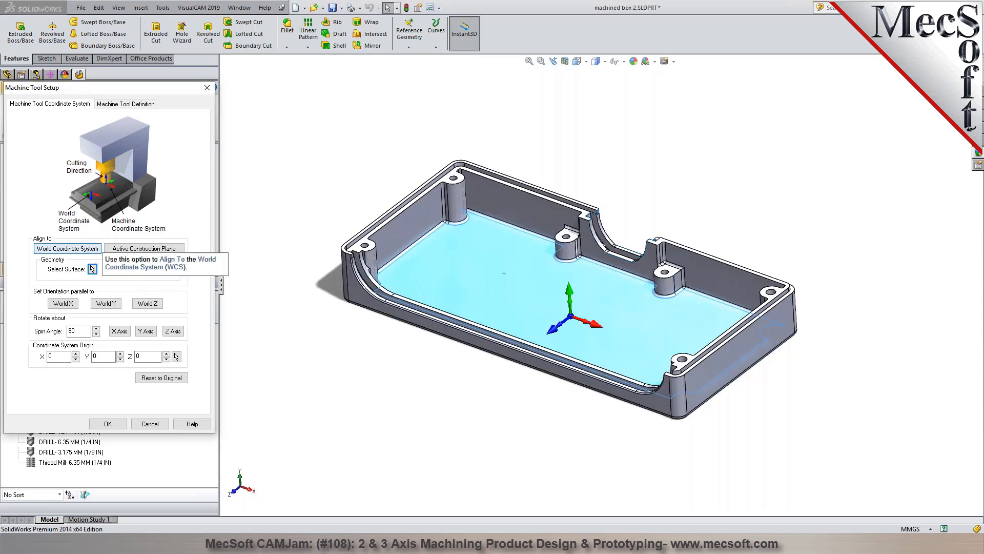
{"action": "left_click", "coordinate": [119, 331]}
{"action": "left_click", "coordinate": [119, 331]}
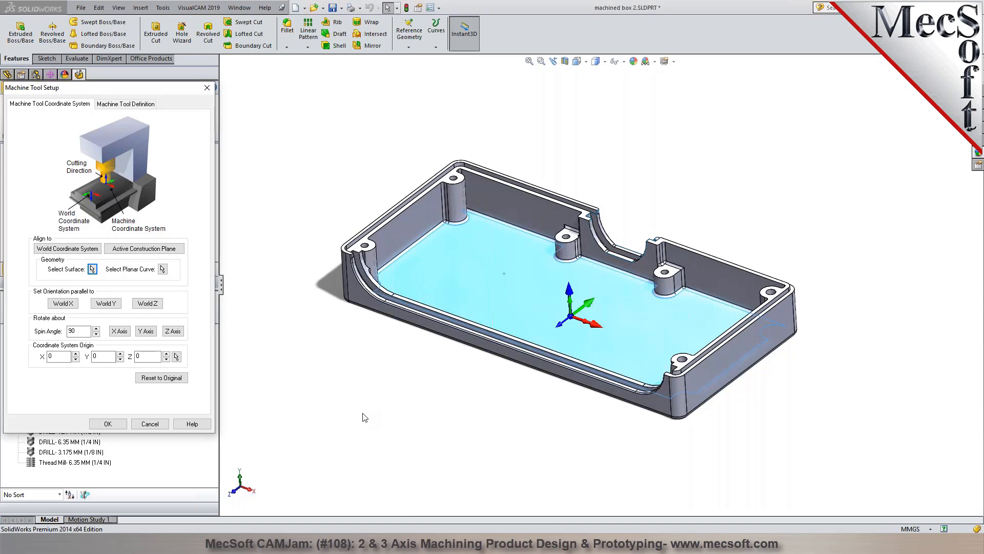
{"action": "left_click", "coordinate": [109, 424]}
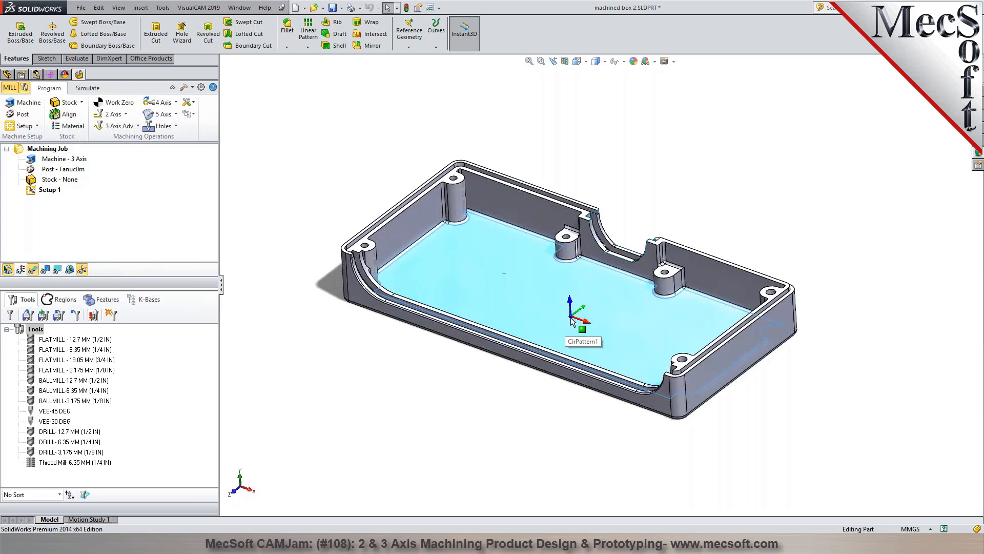
Highlight the part's origin in the model to compare it with the machine coordinate system's location, then return to the machining job.
{"action": "left_click", "coordinate": [7, 75]}
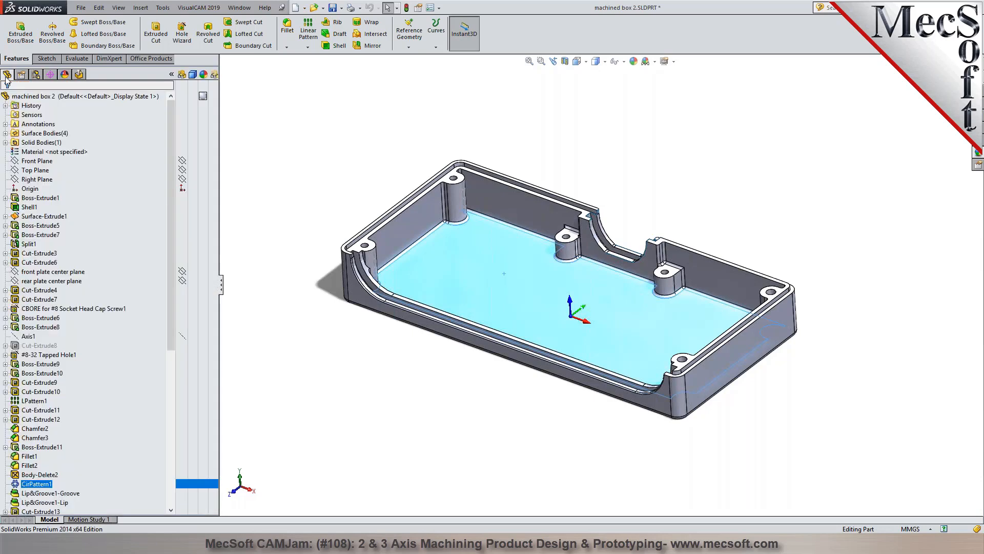
{"action": "left_click", "coordinate": [29, 190]}
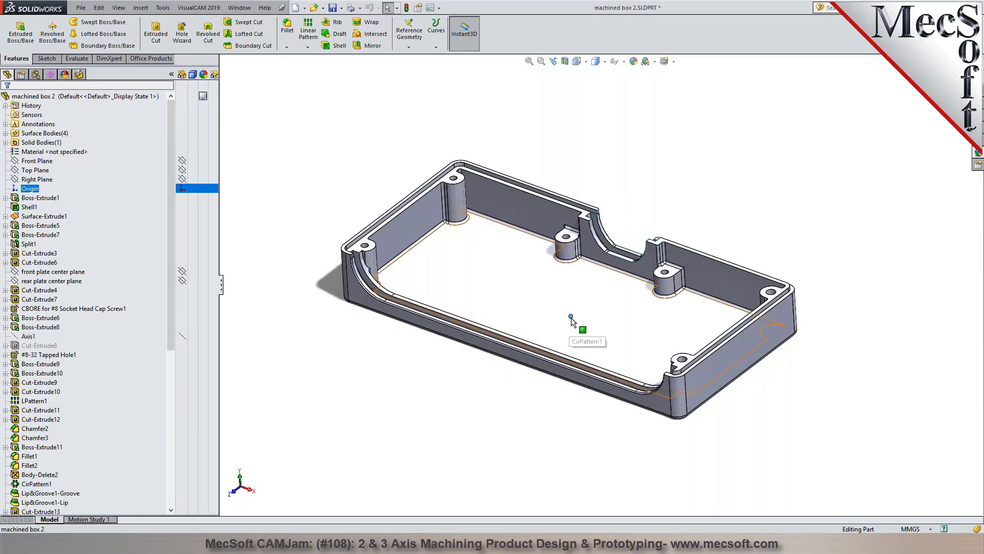
{"action": "left_click", "coordinate": [466, 394]}
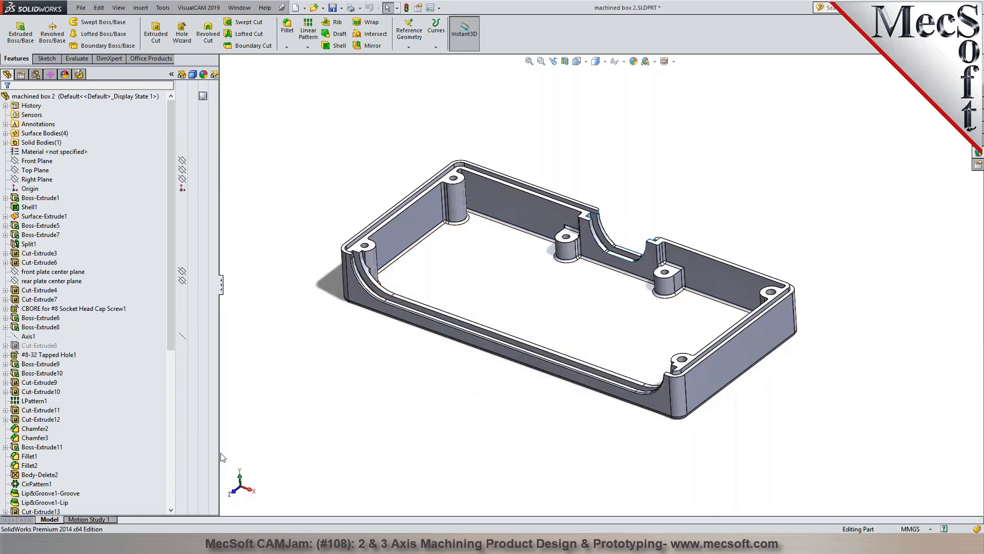
{"action": "left_click", "coordinate": [78, 74]}
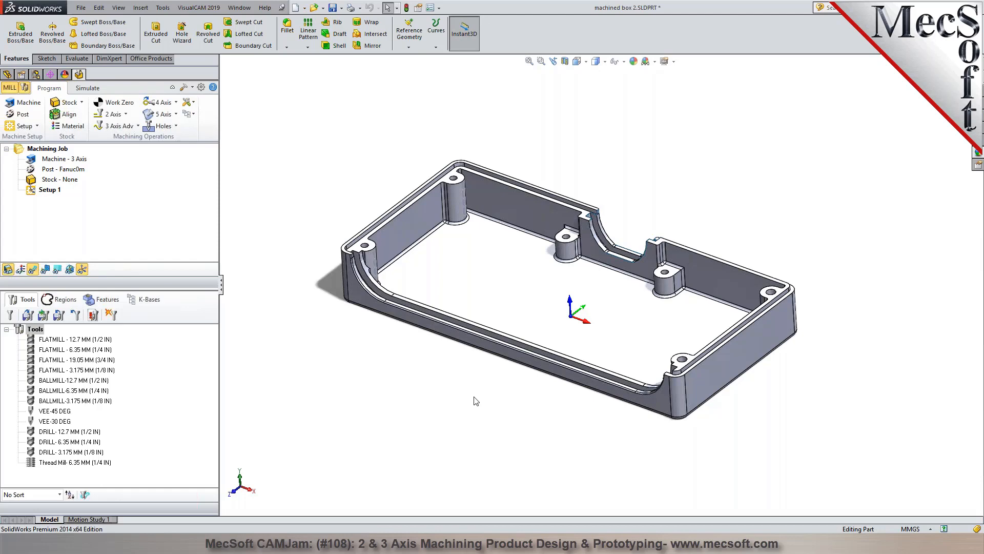
Define the machine tool manually with 3 Axis as its number of axes.
{"action": "left_click", "coordinate": [12, 105]}
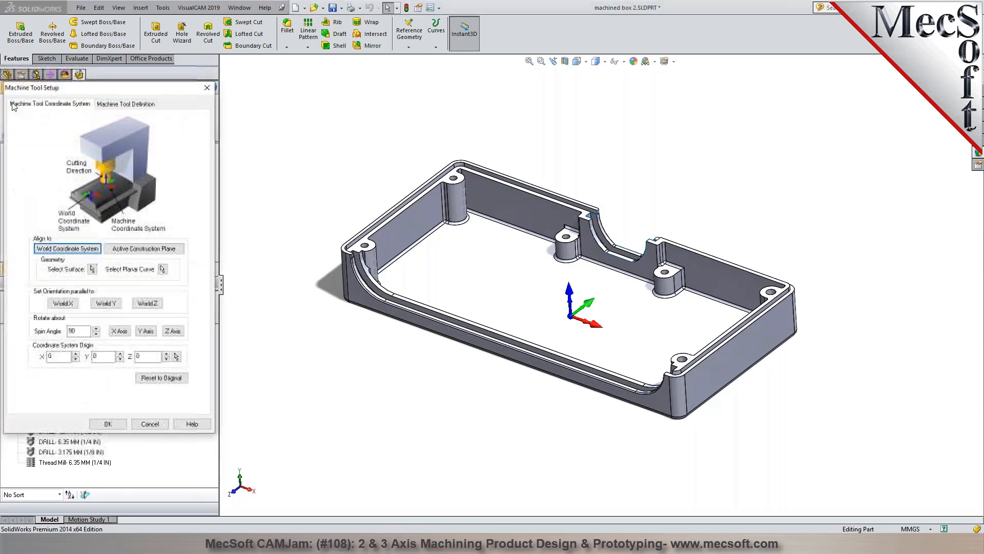
{"action": "left_click", "coordinate": [118, 104]}
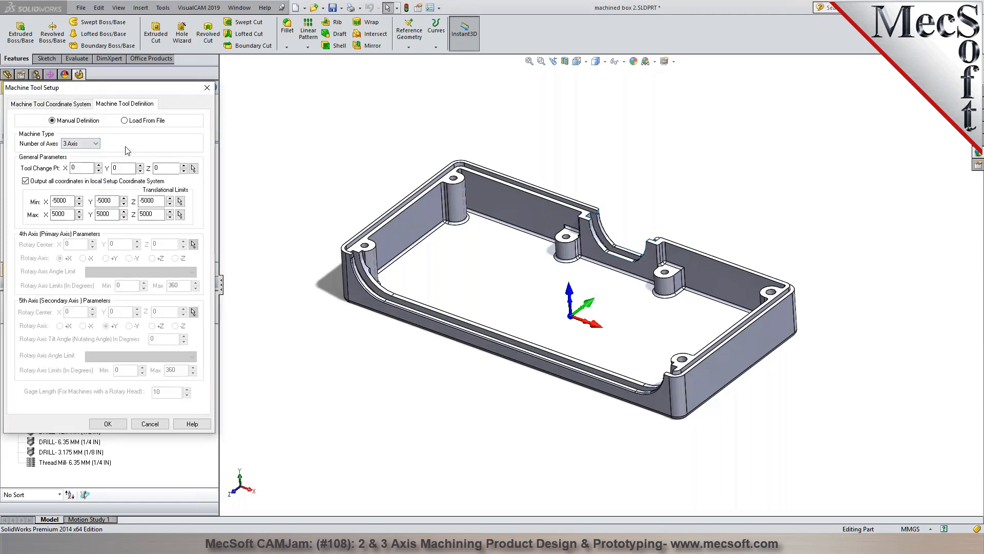
{"action": "left_click", "coordinate": [95, 144]}
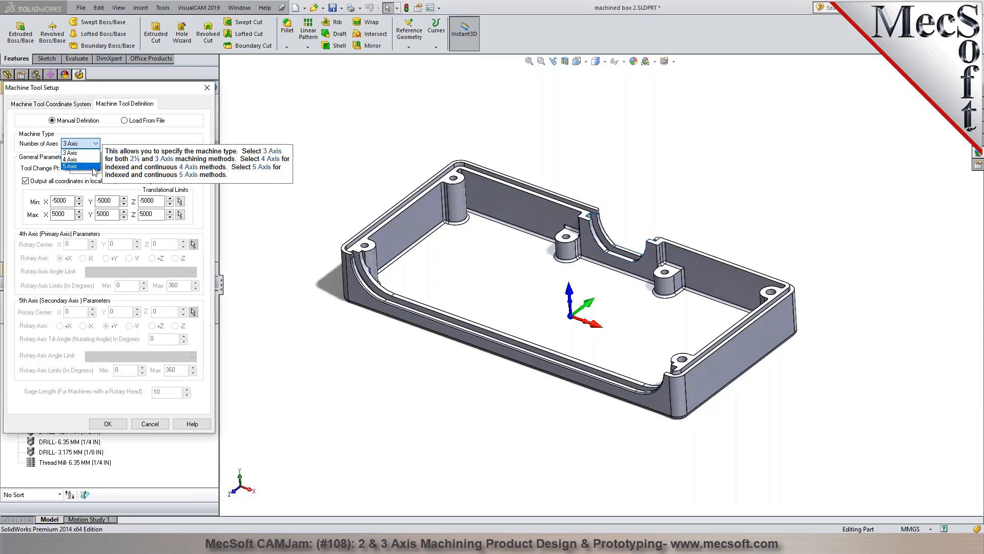
{"action": "left_click", "coordinate": [92, 152]}
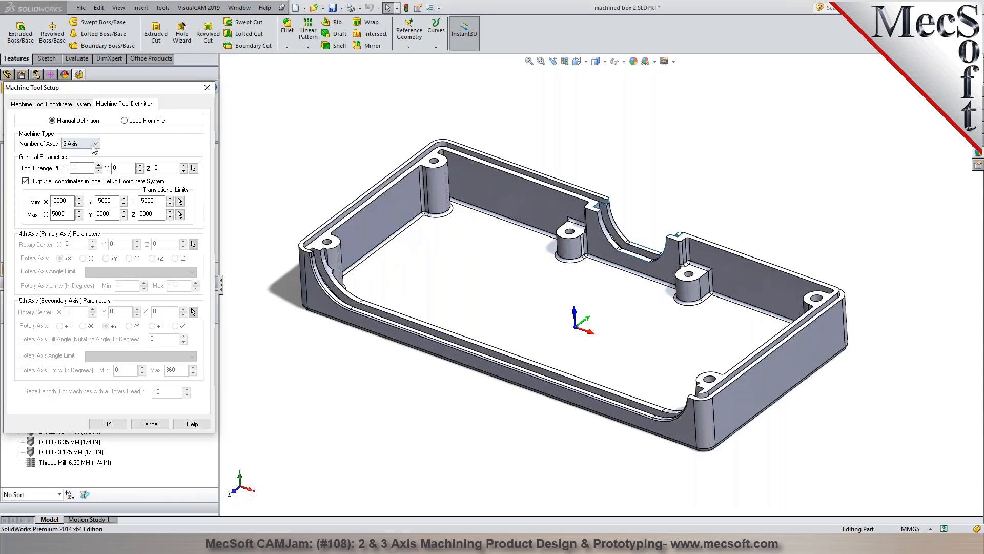
{"action": "mouse_move", "coordinate": [95, 149]}
{"action": "left_click", "coordinate": [117, 426]}
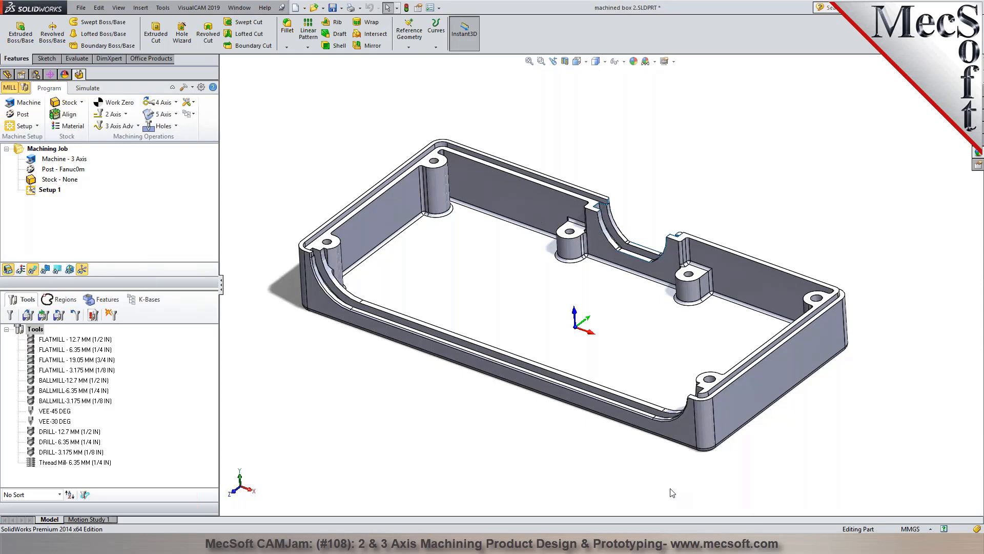
Check which unit system the part document uses.
{"action": "left_click", "coordinate": [928, 529]}
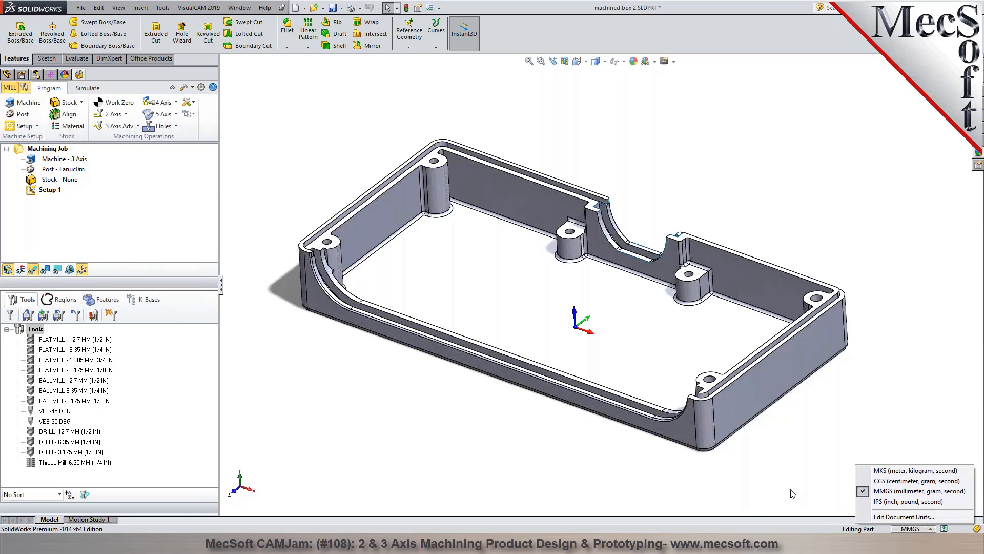
{"action": "left_click", "coordinate": [655, 465]}
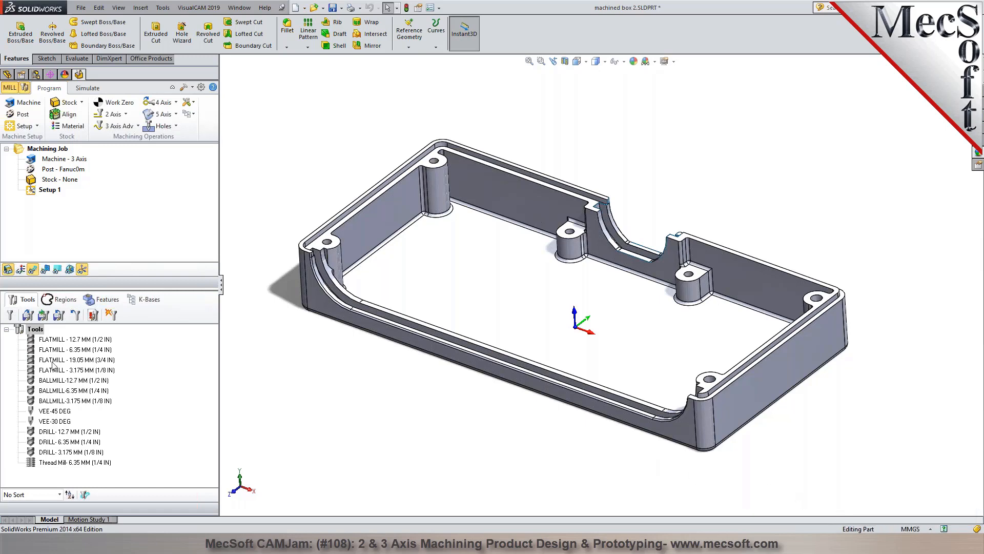
Review the tool types available for creating milling tools, including corner radius, chamfer, face, dovetail, fillet and user-defined mills, ending on the flat mill.
{"action": "left_click", "coordinate": [11, 314]}
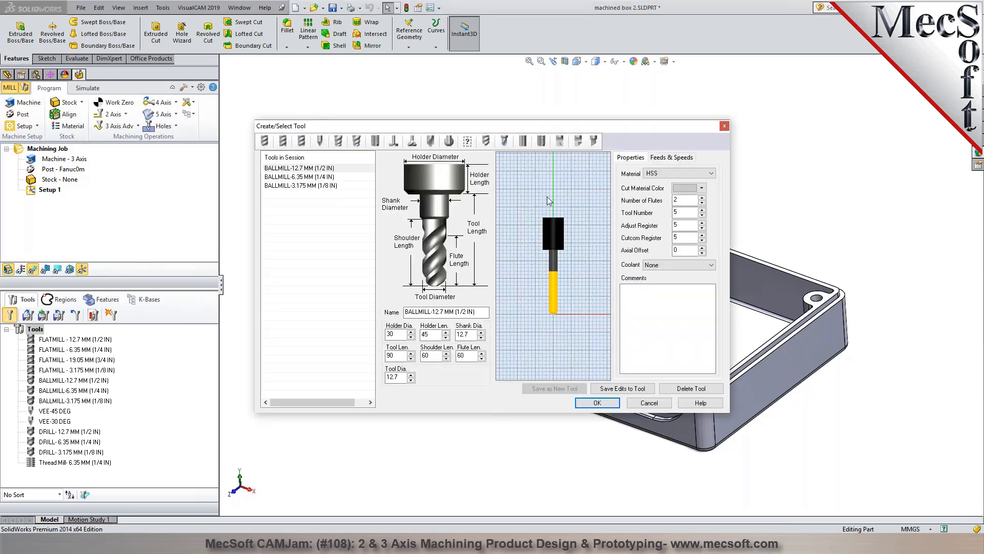
{"action": "left_click", "coordinate": [288, 145]}
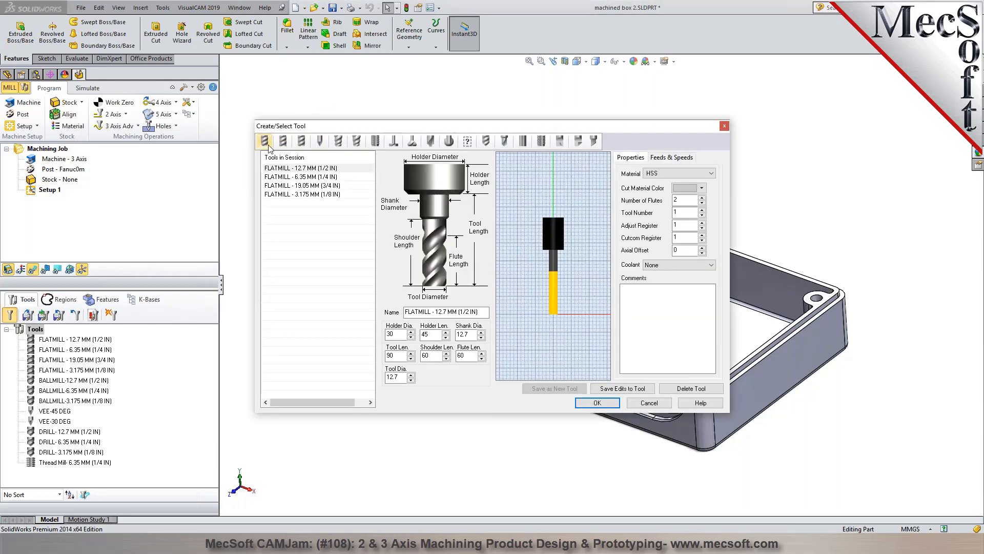
{"action": "left_click", "coordinate": [302, 148]}
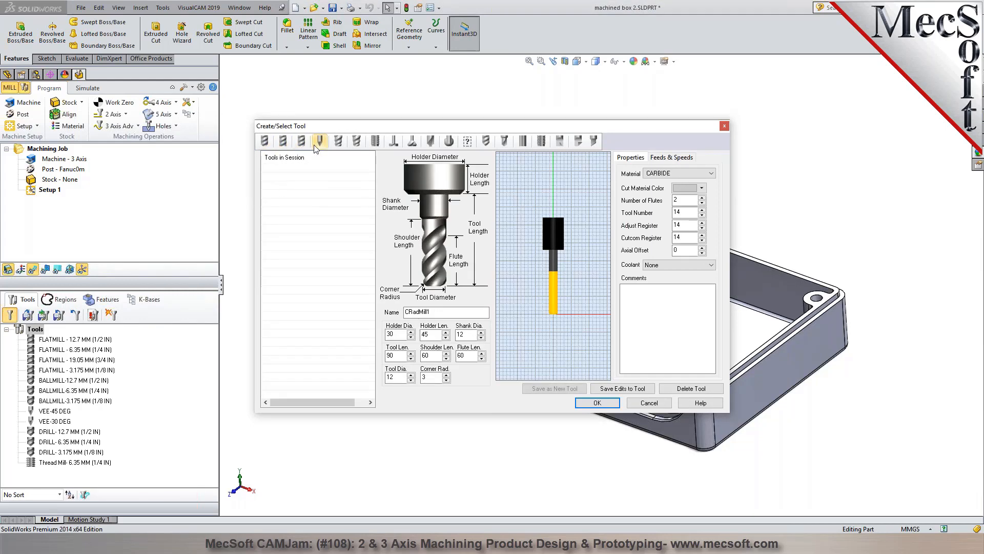
{"action": "left_click", "coordinate": [320, 147]}
{"action": "left_click", "coordinate": [340, 148]}
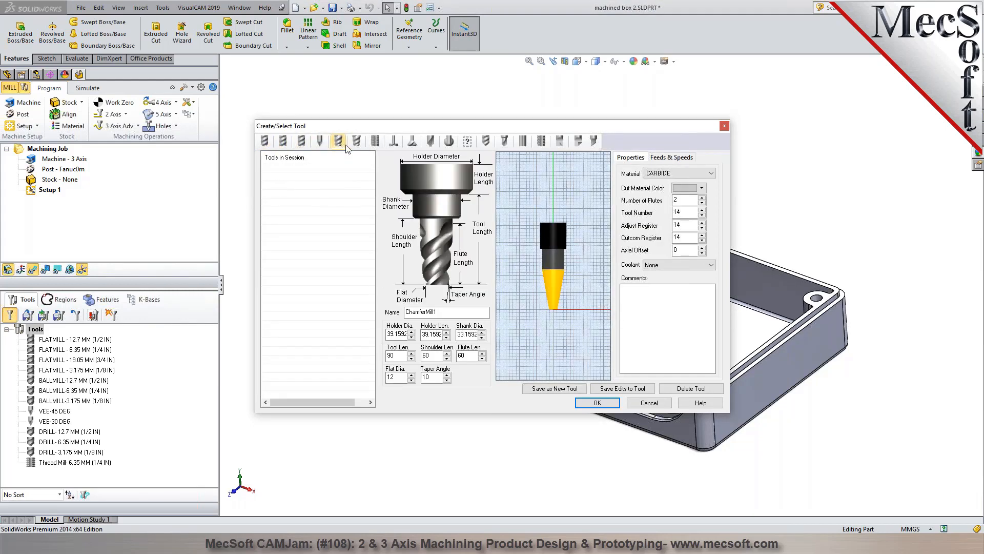
{"action": "left_click", "coordinate": [374, 142]}
{"action": "left_click", "coordinate": [394, 142]}
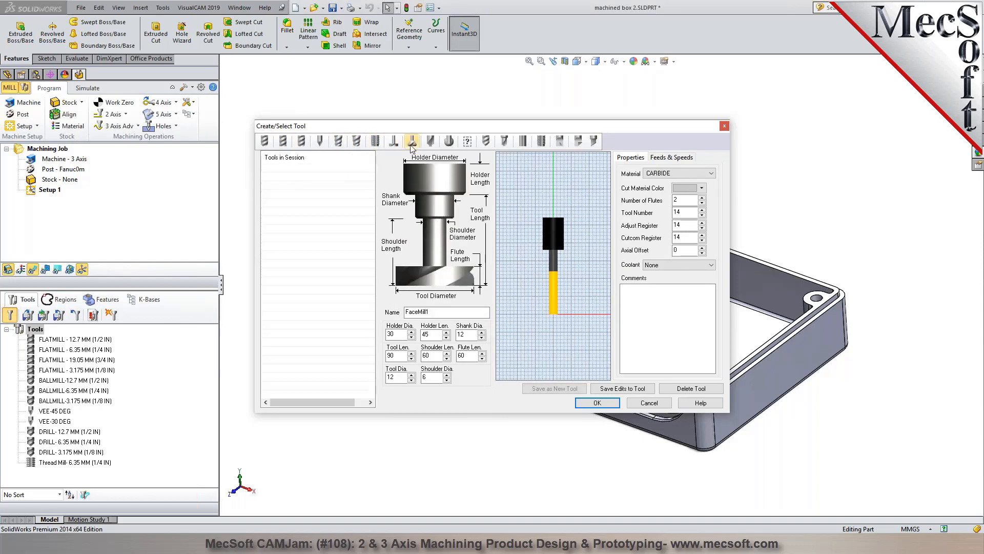
{"action": "left_click", "coordinate": [411, 143]}
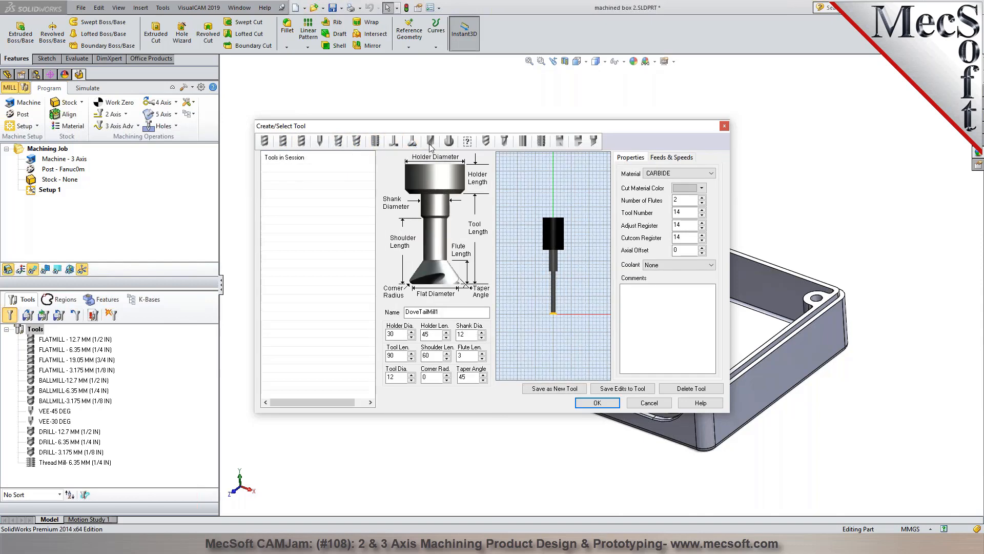
{"action": "left_click", "coordinate": [432, 144]}
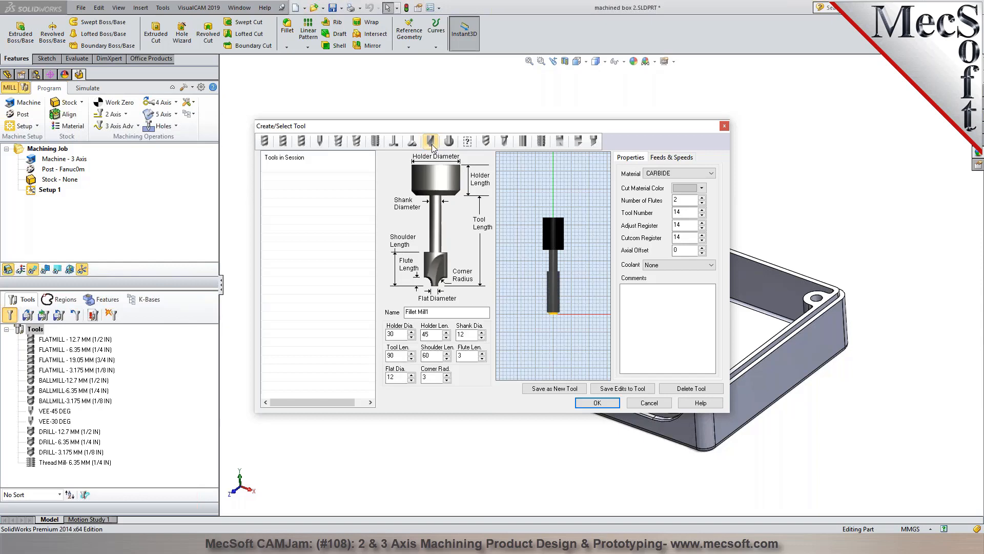
{"action": "left_click", "coordinate": [450, 145]}
{"action": "left_click", "coordinate": [470, 144]}
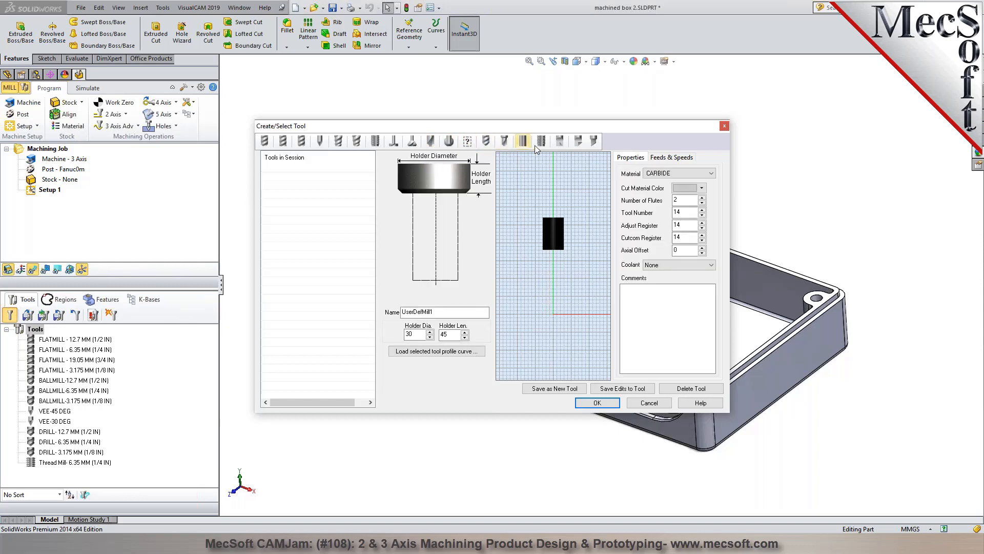
{"action": "left_click", "coordinate": [265, 141]}
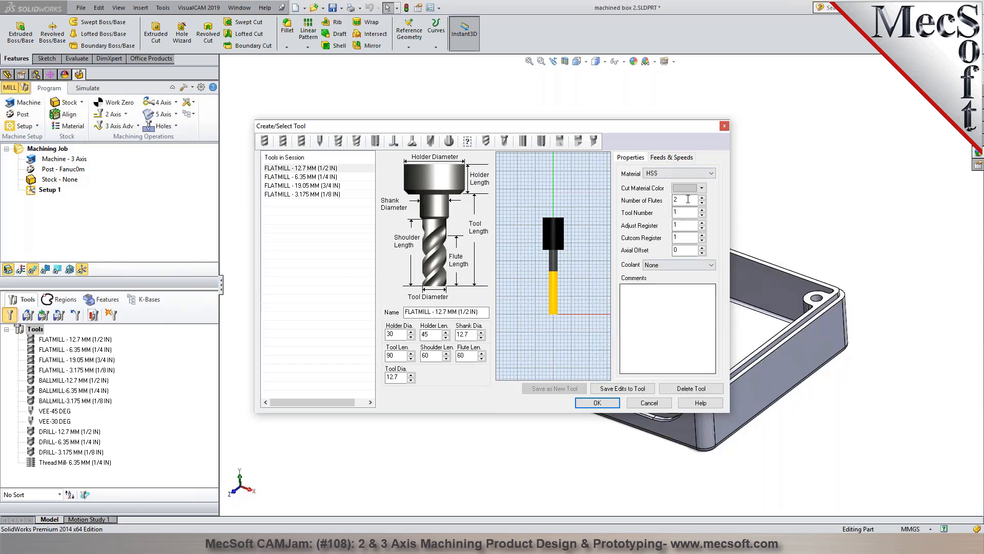
Review the feeds and speeds and the tool definition of the 12.7 mm (1/2 in) flat mill, leaving its settings as they are.
{"action": "left_click", "coordinate": [669, 158]}
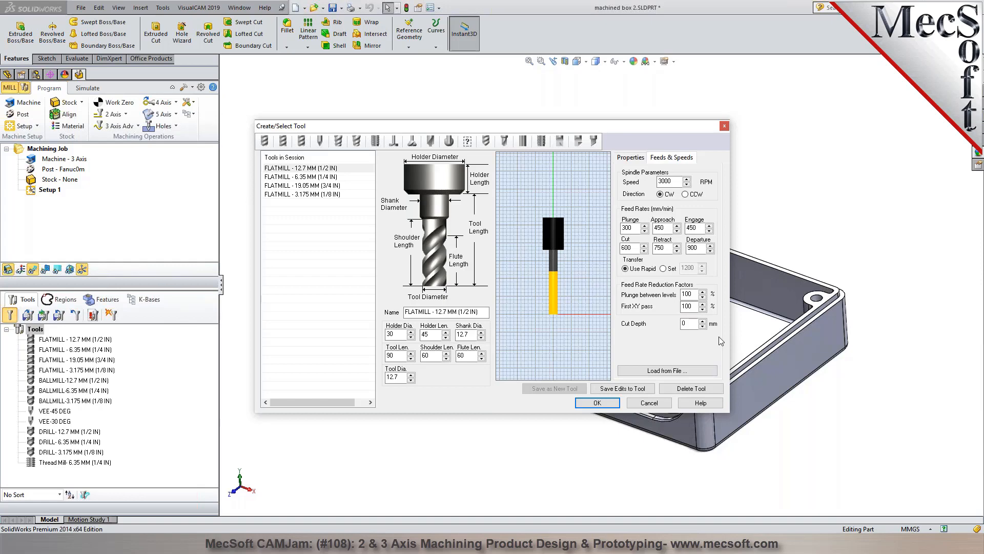
{"action": "left_click", "coordinate": [649, 403]}
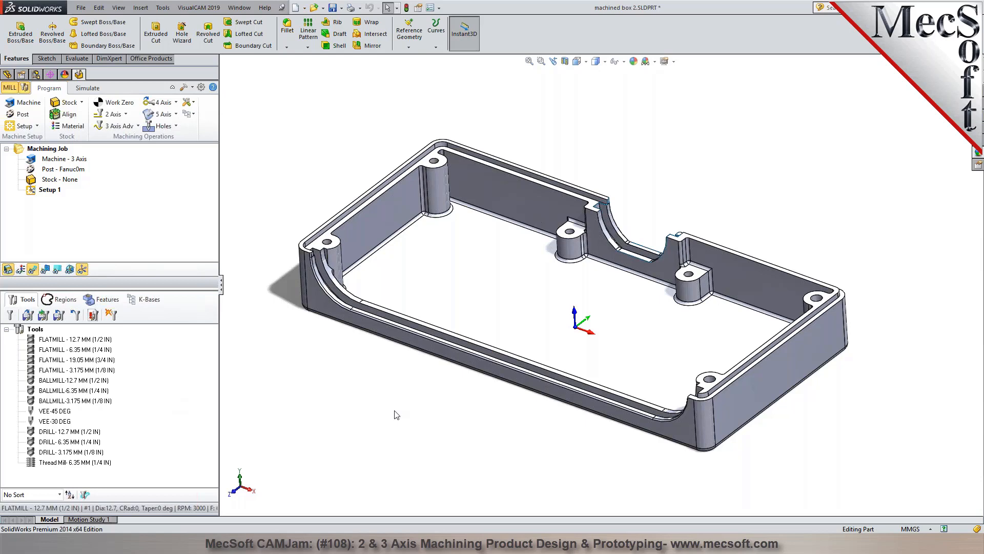
{"action": "double_click", "coordinate": [51, 340]}
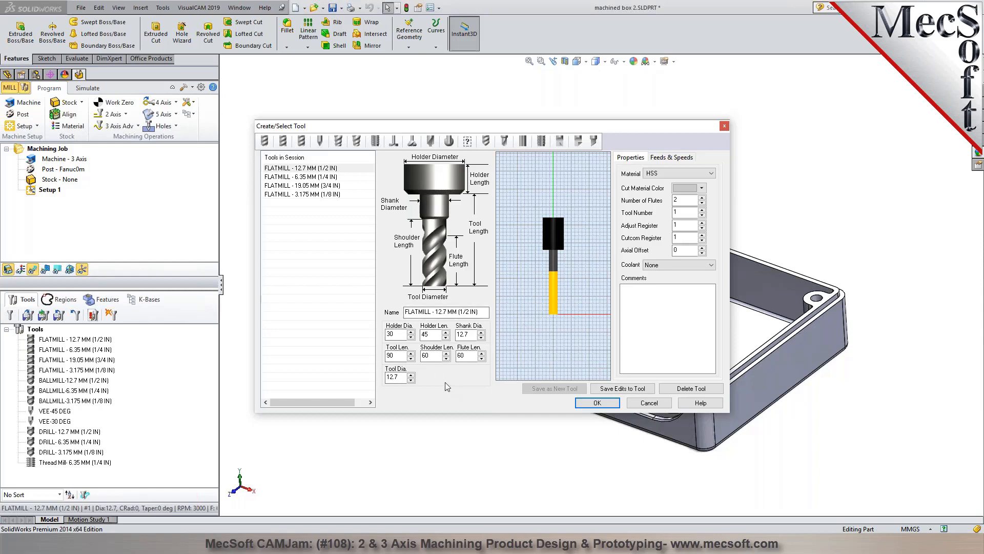
{"action": "left_click", "coordinate": [649, 403]}
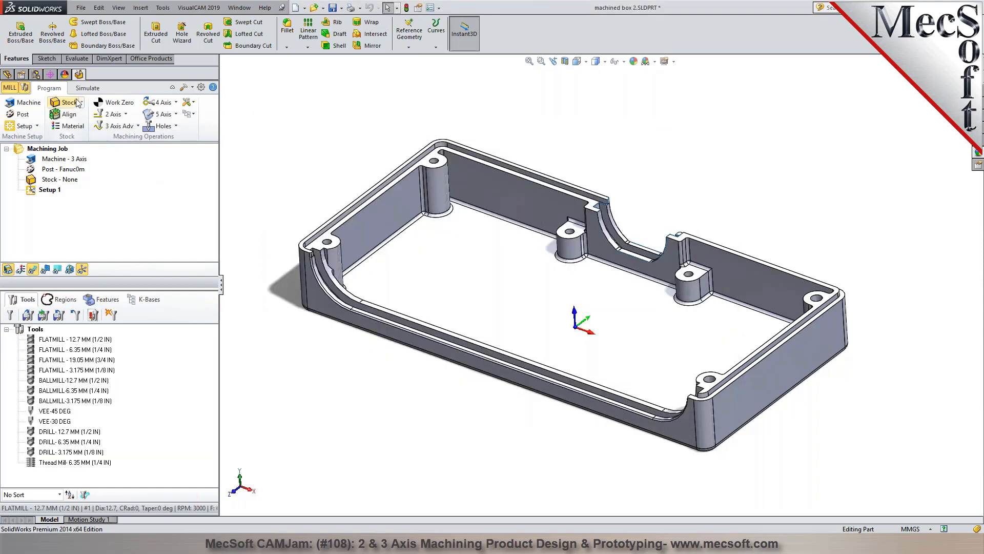
Choose ProtoTrak-AEG3 as the current post-processor for the machining job.
{"action": "left_click", "coordinate": [24, 116]}
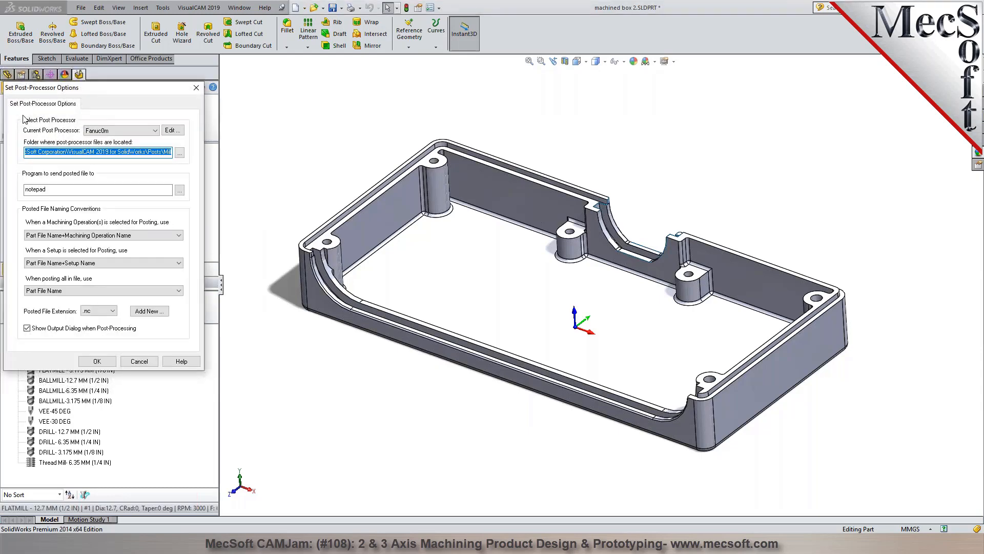
{"action": "left_click", "coordinate": [155, 130]}
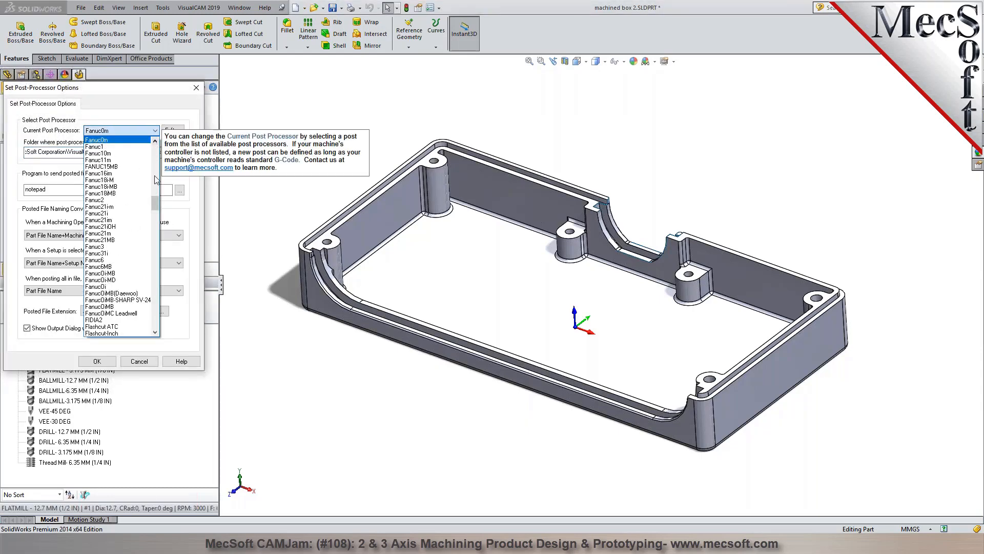
{"action": "left_click_drag", "start_coordinate": [157, 201], "coordinate": [152, 283]}
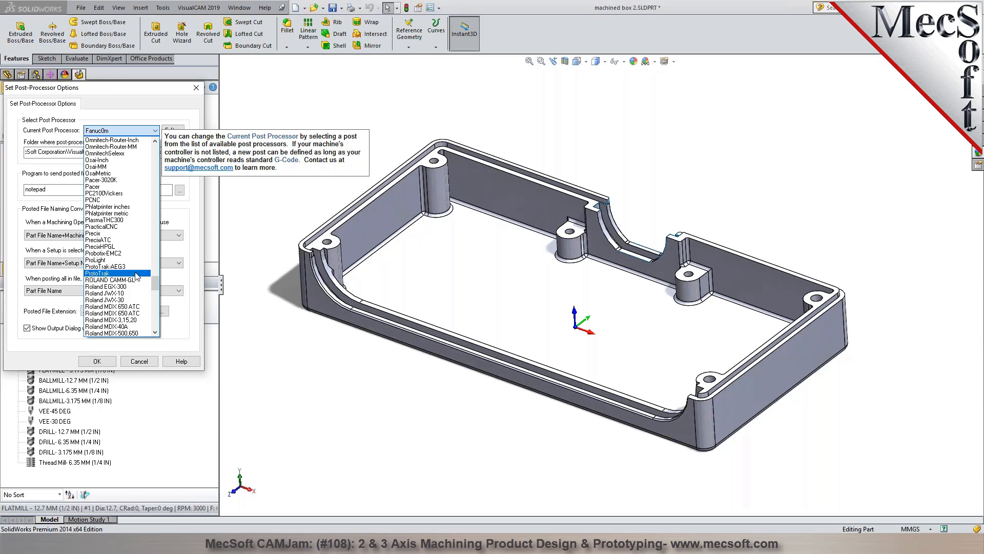
{"action": "left_click", "coordinate": [136, 269]}
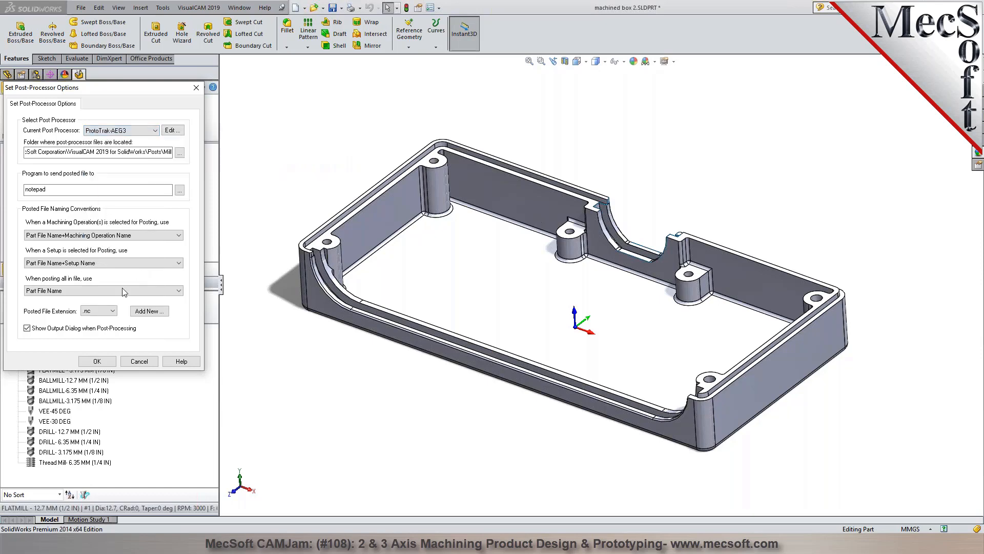
Add .cam as a new posted file extension and accept the post-processor options.
{"action": "left_click", "coordinate": [112, 312]}
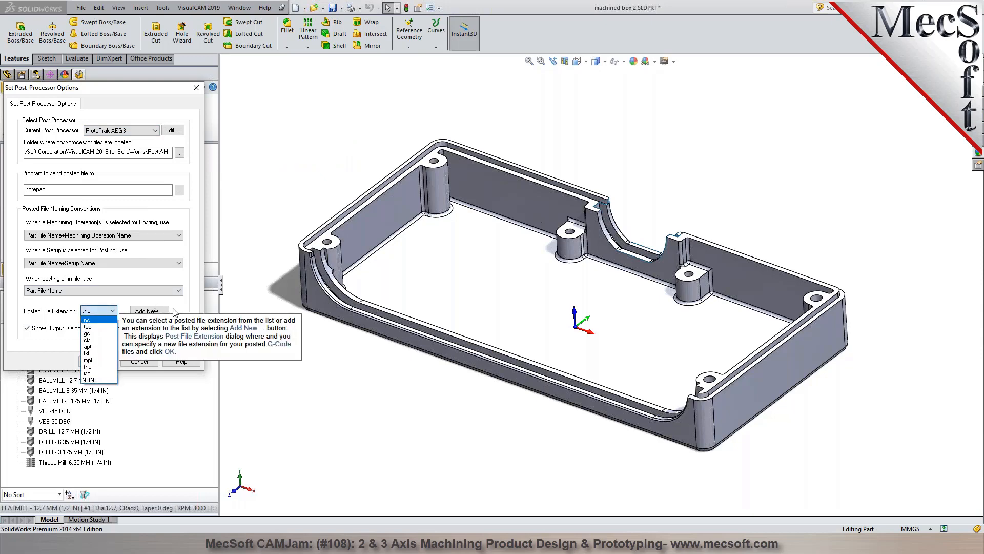
{"action": "left_click", "coordinate": [174, 312]}
{"action": "left_click", "coordinate": [150, 316]}
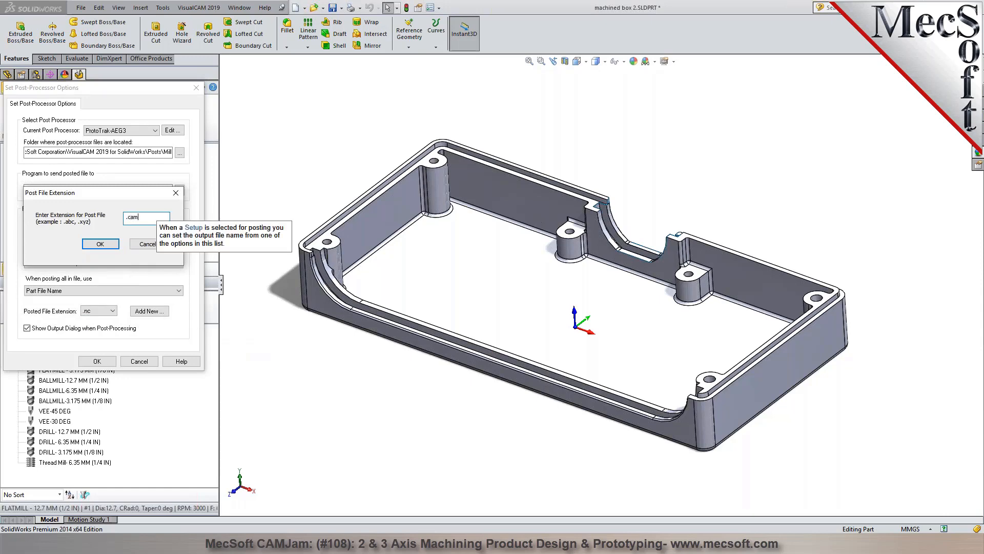
{"action": "left_click", "coordinate": [100, 244]}
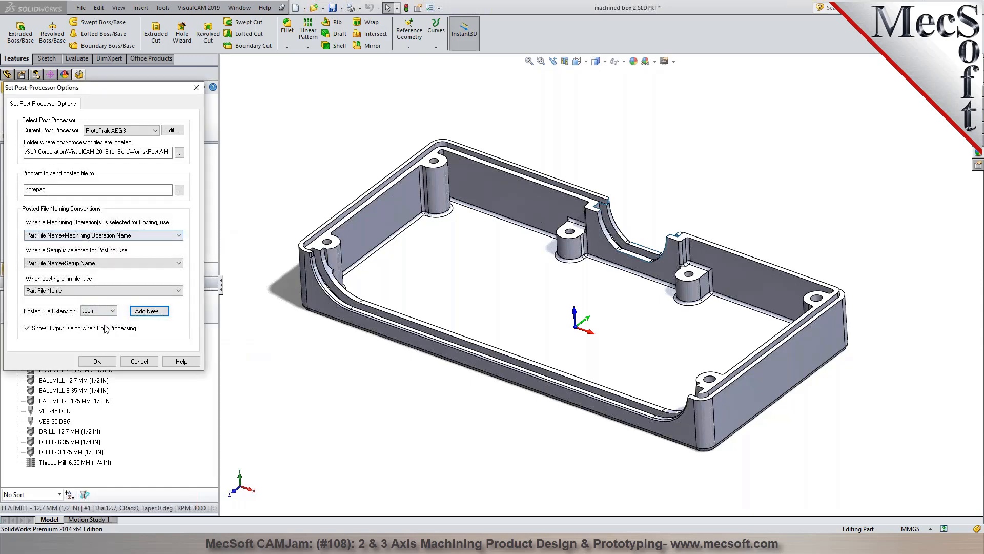
{"action": "left_click", "coordinate": [97, 361]}
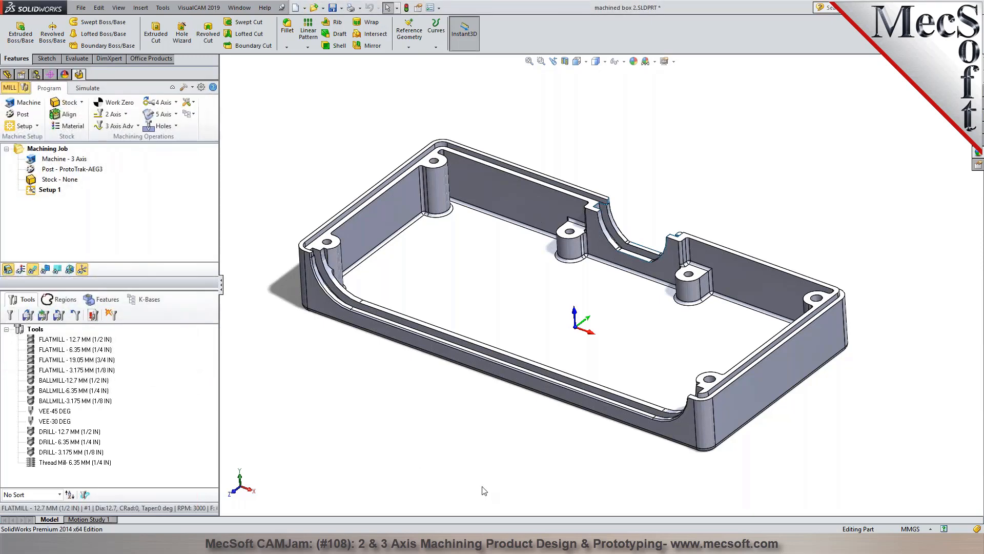
Start a box stock and copy the model's bounding box into its corner coordinates and dimensions.
{"action": "left_click", "coordinate": [81, 102]}
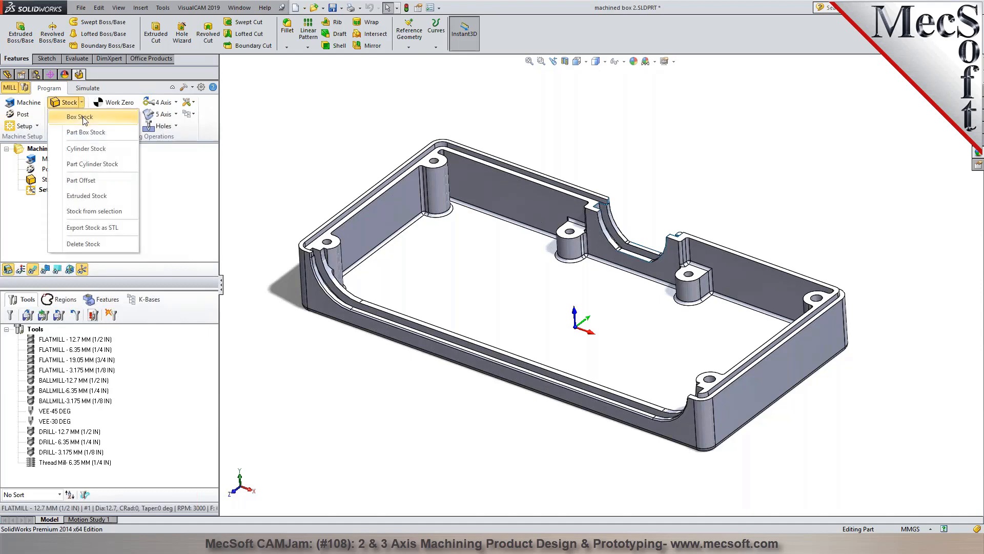
{"action": "left_click", "coordinate": [82, 116]}
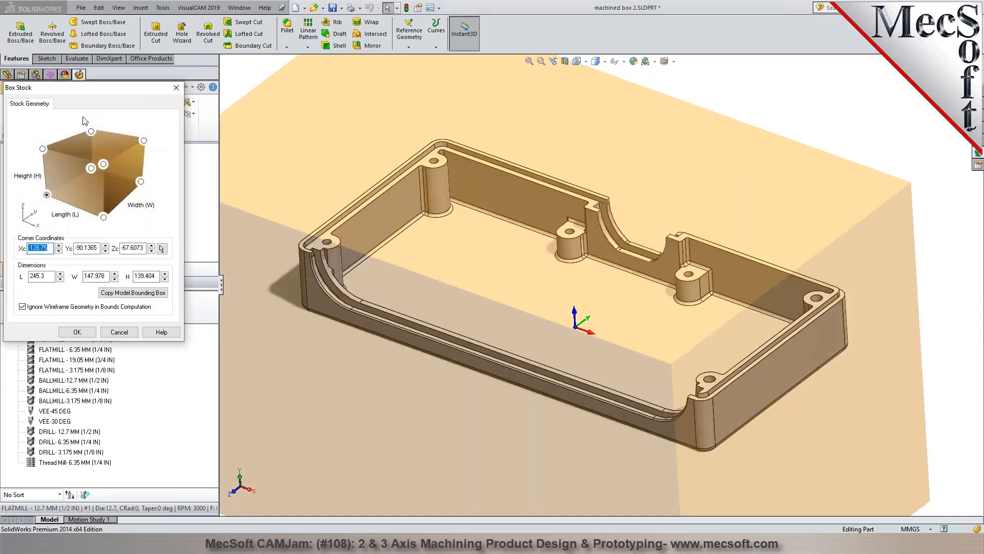
{"action": "left_click", "coordinate": [123, 295]}
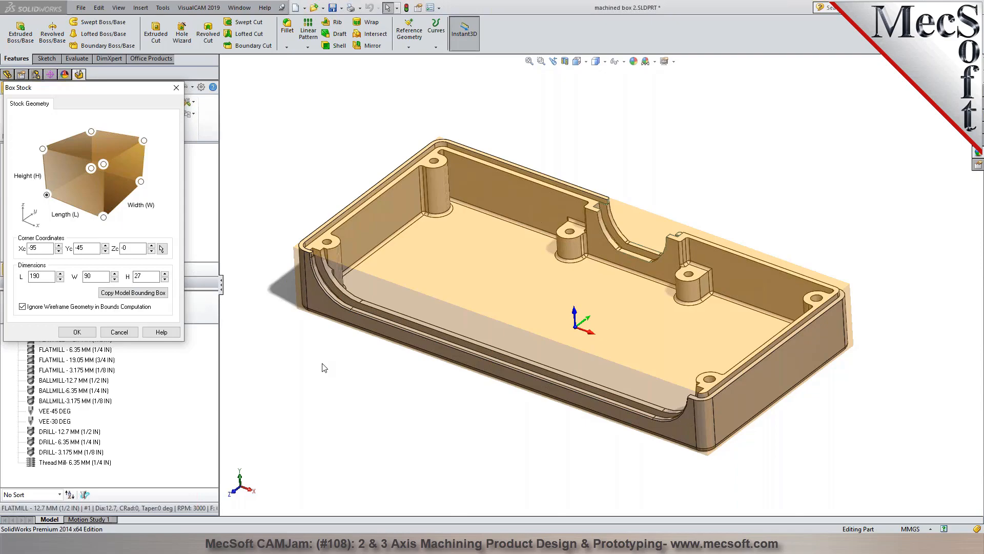
{"action": "mouse_move", "coordinate": [339, 368]}
{"action": "middle_mouse_down"}
{"action": "mouse_move", "coordinate": [362, 328]}
{"action": "mouse_move", "coordinate": [415, 293]}
{"action": "mouse_move", "coordinate": [359, 266]}
{"action": "mouse_move", "coordinate": [330, 282]}
{"action": "mouse_move", "coordinate": [359, 279]}
{"action": "mouse_move", "coordinate": [347, 360]}
{"action": "middle_mouse_up"}
{"action": "scroll", "coordinate": [347, 360], "scroll_direction": "up", "scroll_amount": 3}
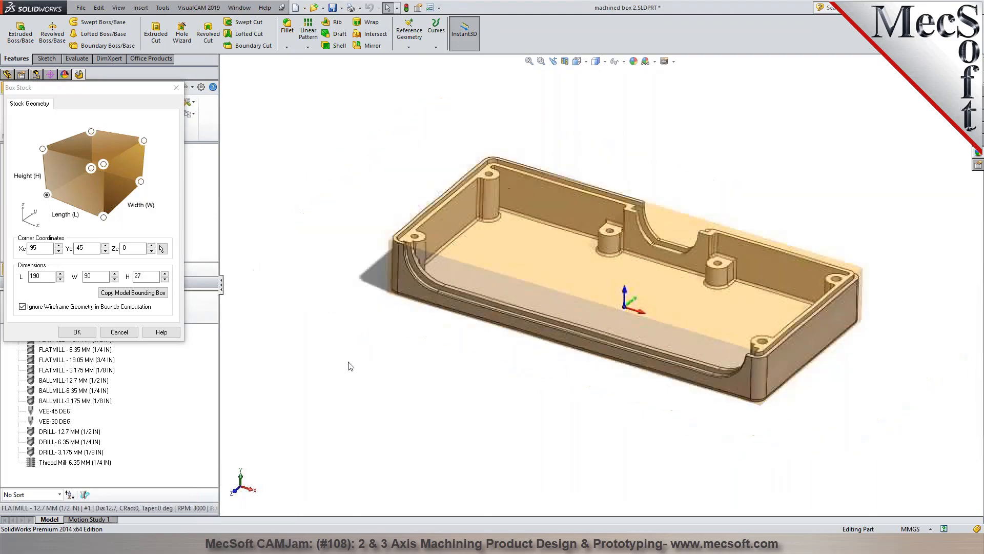
{"action": "scroll", "coordinate": [828, 221], "scroll_direction": "down", "scroll_amount": 2}
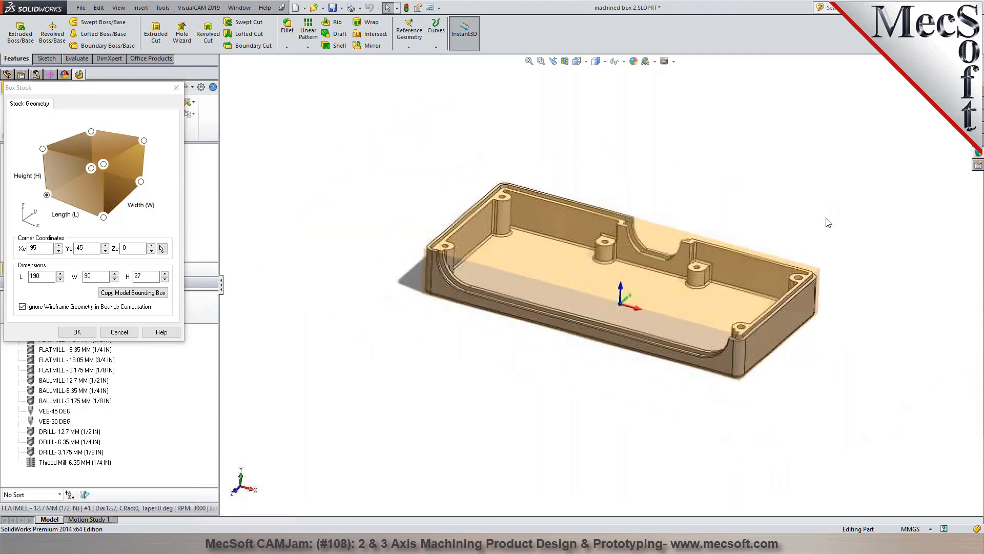
{"action": "scroll", "coordinate": [823, 216], "scroll_direction": "down", "scroll_amount": 3}
{"action": "middle_click_drag", "start_coordinate": [818, 219], "coordinate": [810, 222]}
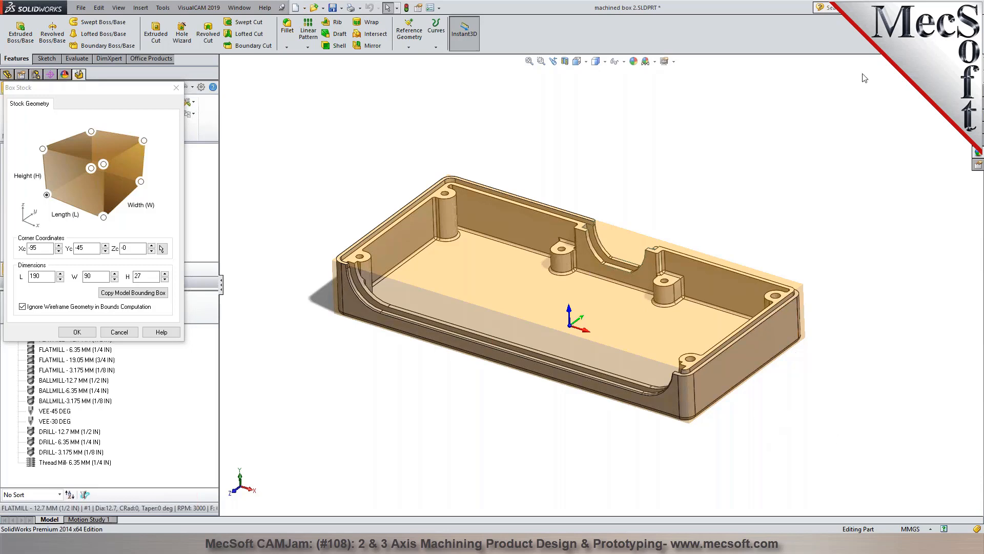
Try including wireframe geometry in the stock's bounds computation, then restore the ignore option and copy the model bounding box again.
{"action": "left_click", "coordinate": [26, 308]}
{"action": "left_click", "coordinate": [133, 293]}
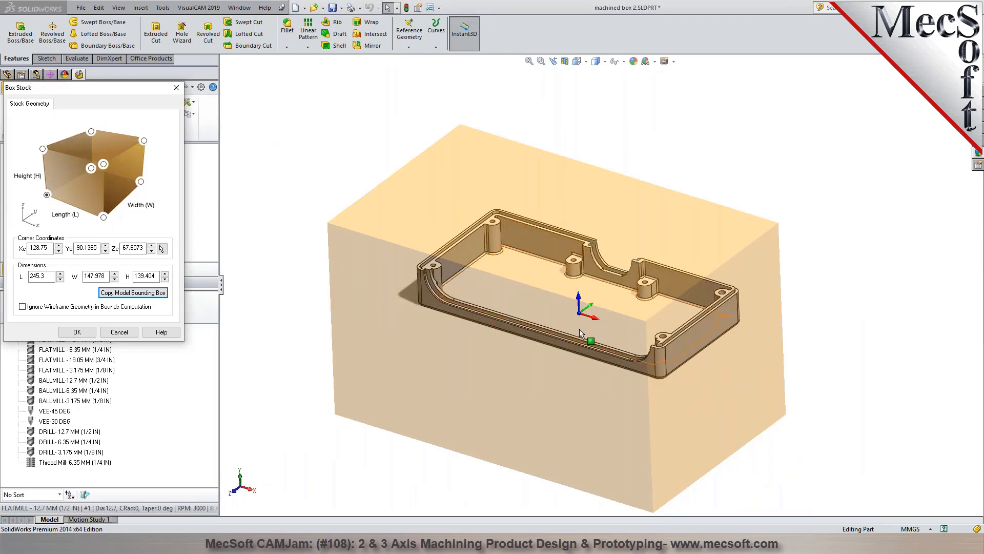
{"action": "left_click", "coordinate": [56, 306]}
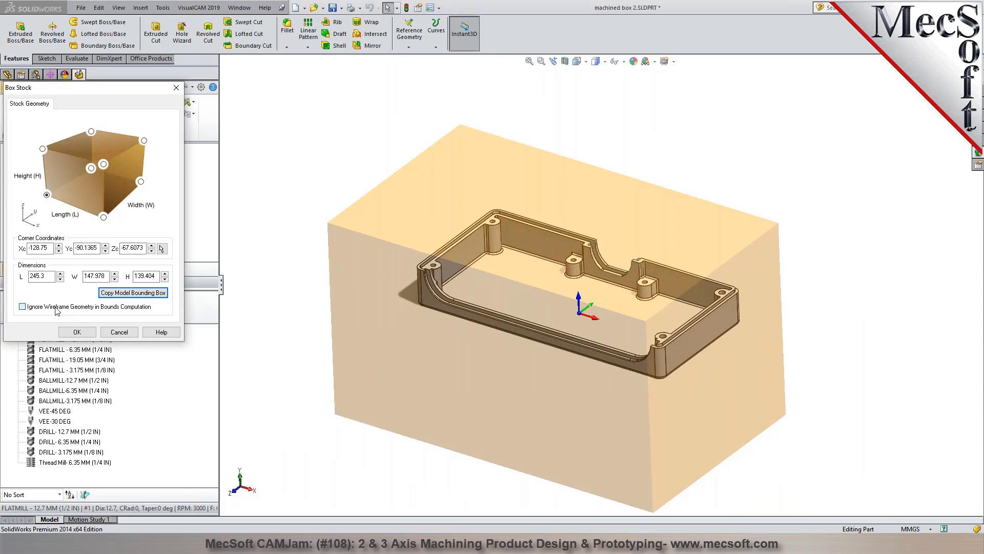
{"action": "left_click", "coordinate": [131, 295]}
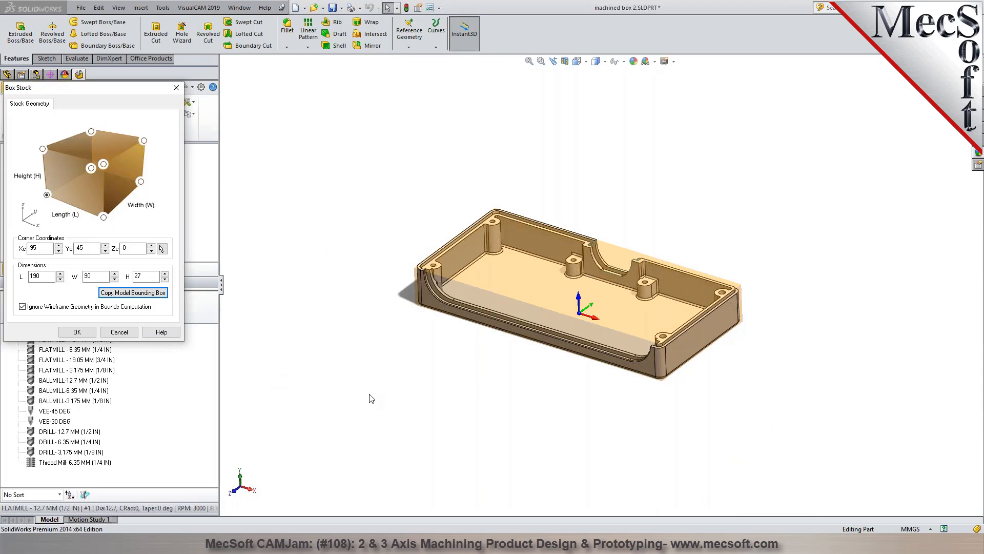
Accept the box stock that matches the part's bounding box.
{"action": "scroll", "coordinate": [628, 223], "scroll_direction": "down", "scroll_amount": 1}
{"action": "scroll", "coordinate": [610, 433], "scroll_direction": "down", "scroll_amount": 1}
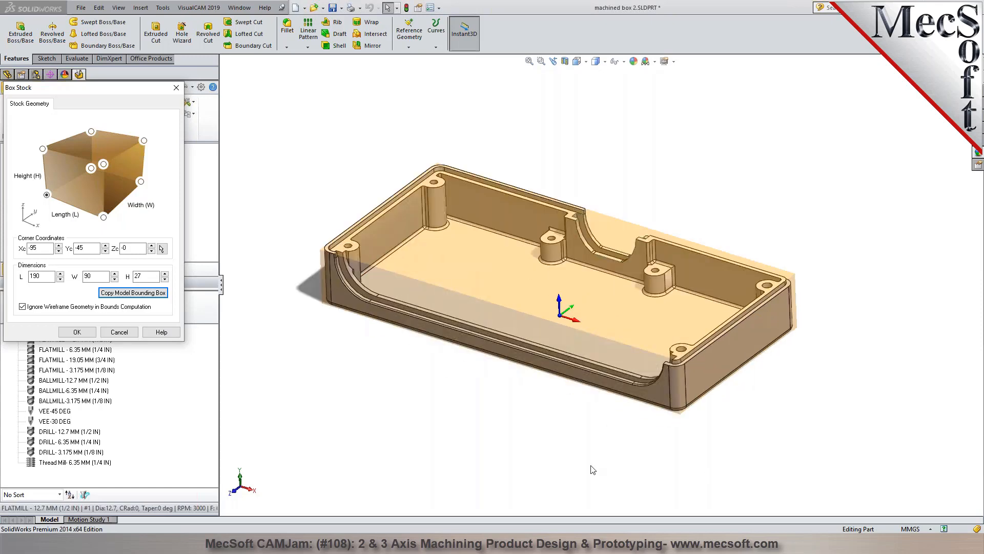
{"action": "left_click", "coordinate": [77, 332]}
Review the corner coordinates and dimensions of the existing box stock, then close its definition without changes.
{"action": "left_click", "coordinate": [81, 103]}
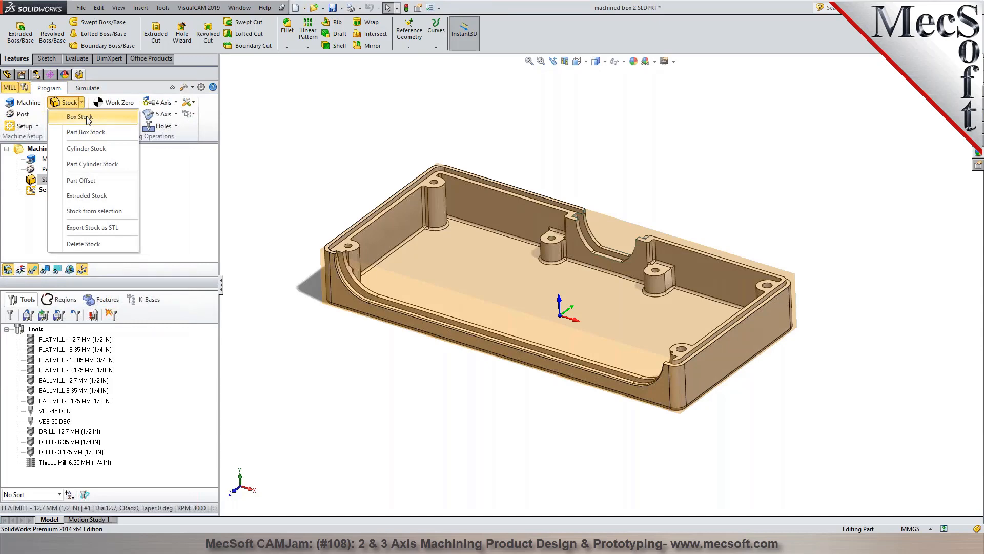
{"action": "left_click", "coordinate": [86, 116]}
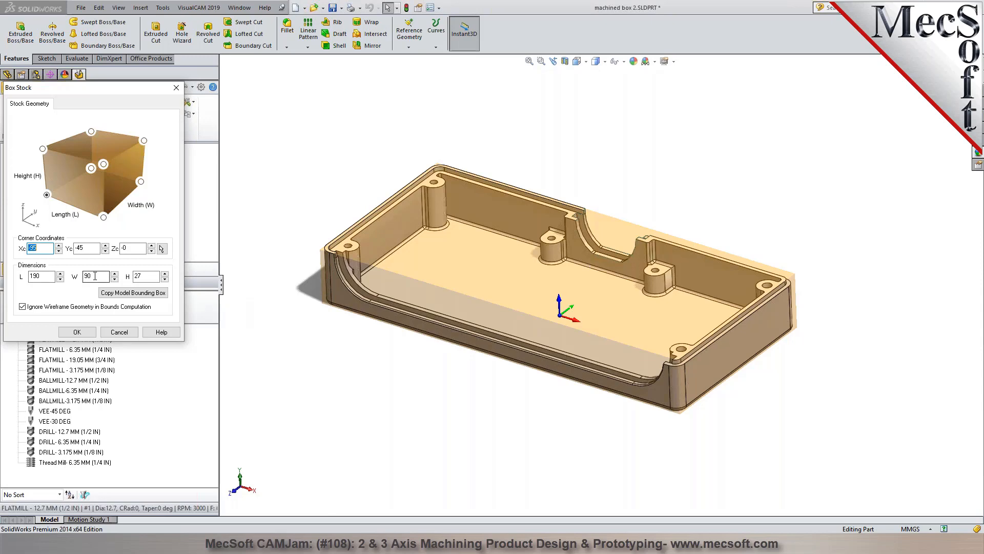
{"action": "left_click", "coordinate": [119, 331]}
Try a part box stock with offsets X 5, Y 5 and Z 2 mm, applying the Z offset in +Z only, then cancel it.
{"action": "left_click", "coordinate": [81, 103]}
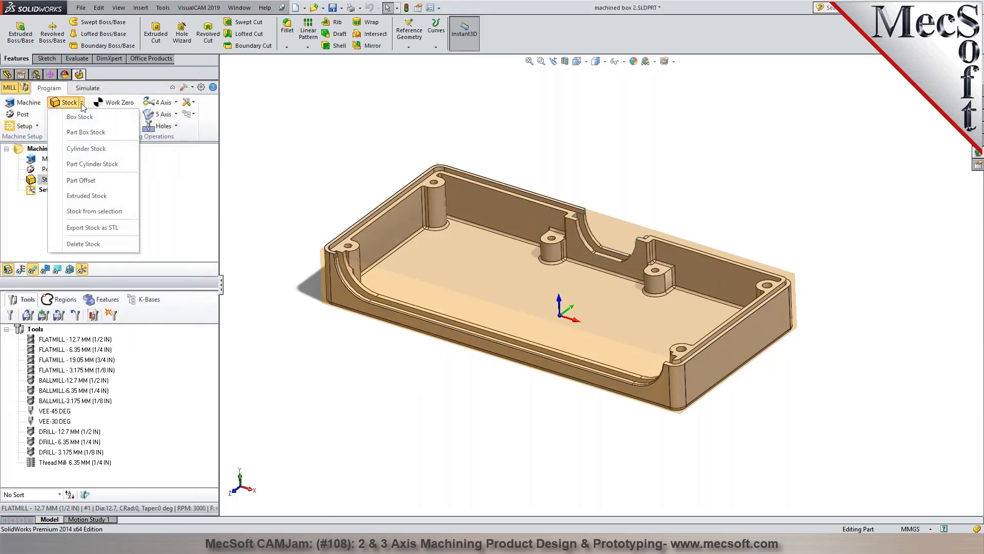
{"action": "left_click", "coordinate": [81, 132]}
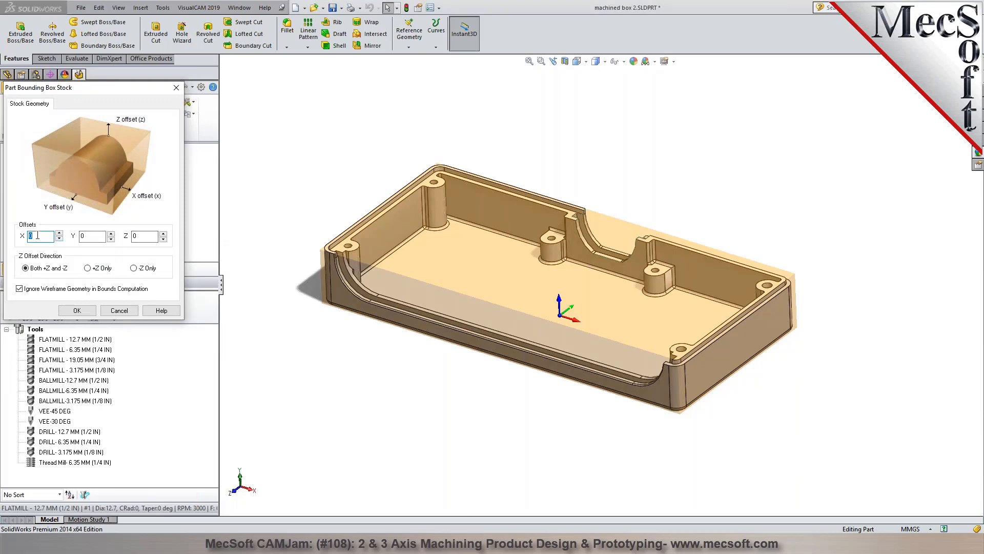
{"action": "mouse_move", "coordinate": [22, 238]}
{"action": "type", "text": "5"}
{"action": "left_click", "coordinate": [85, 237]}
{"action": "type", "text": "5"}
{"action": "left_click", "coordinate": [144, 237]}
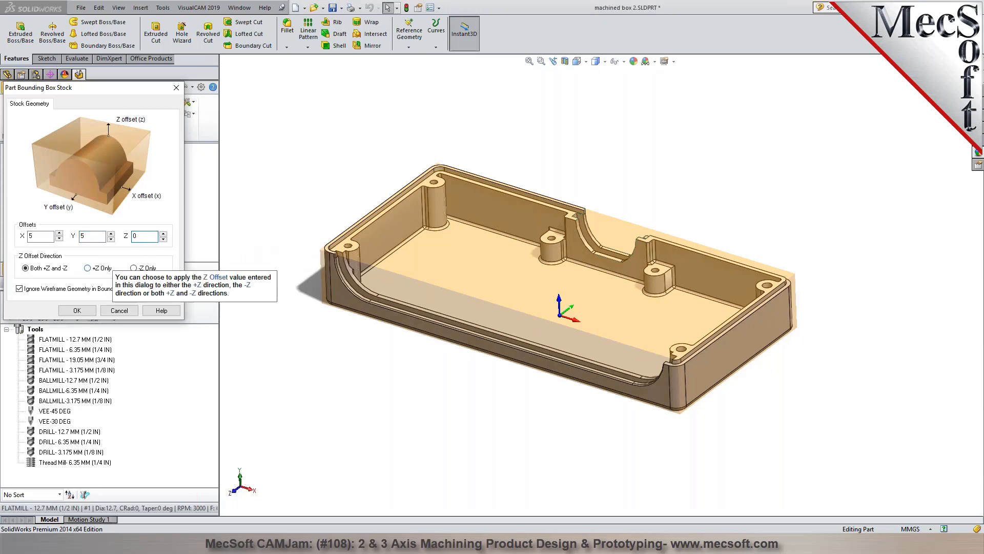
{"action": "left_click", "coordinate": [87, 268]}
{"action": "left_click", "coordinate": [163, 233]}
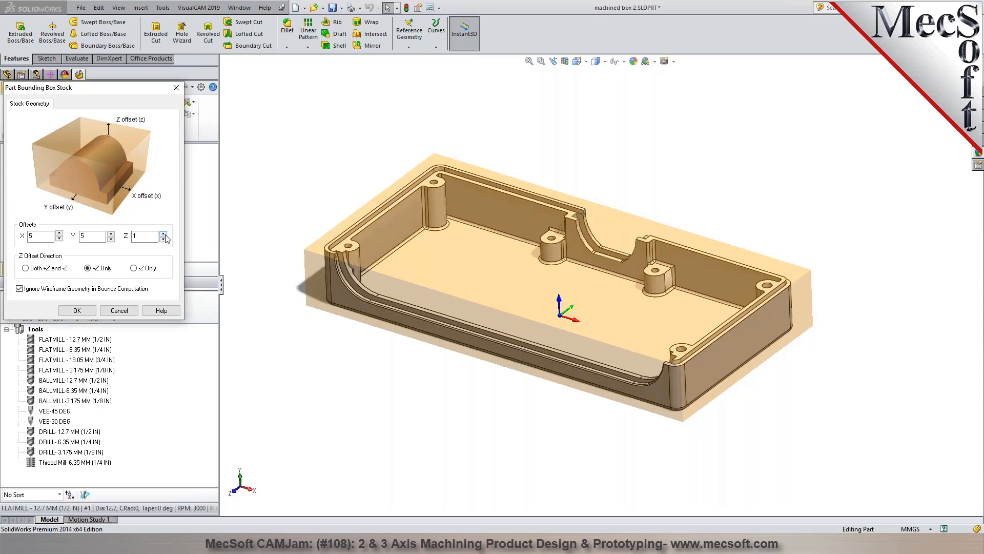
{"action": "left_click", "coordinate": [164, 234]}
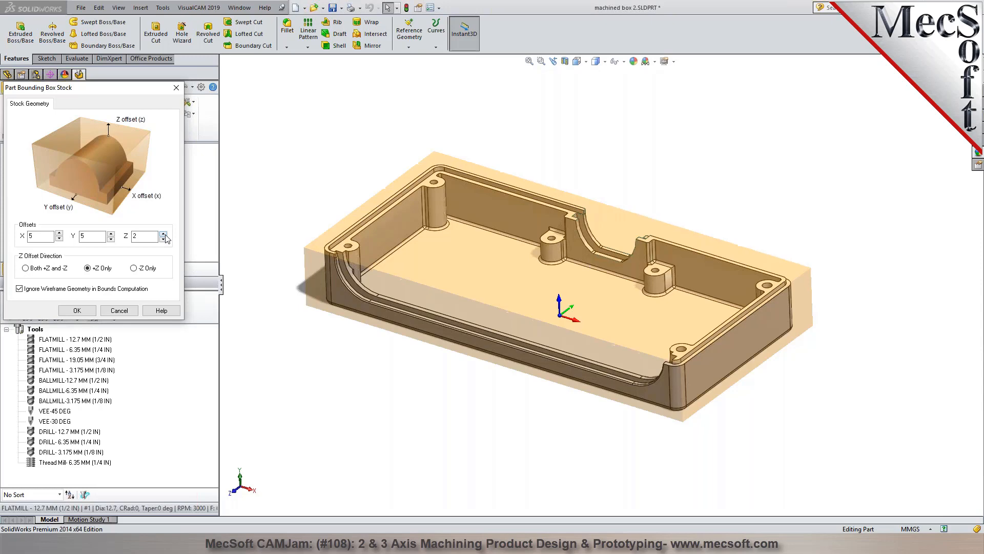
{"action": "middle_click_drag", "start_coordinate": [501, 400], "coordinate": [501, 374]}
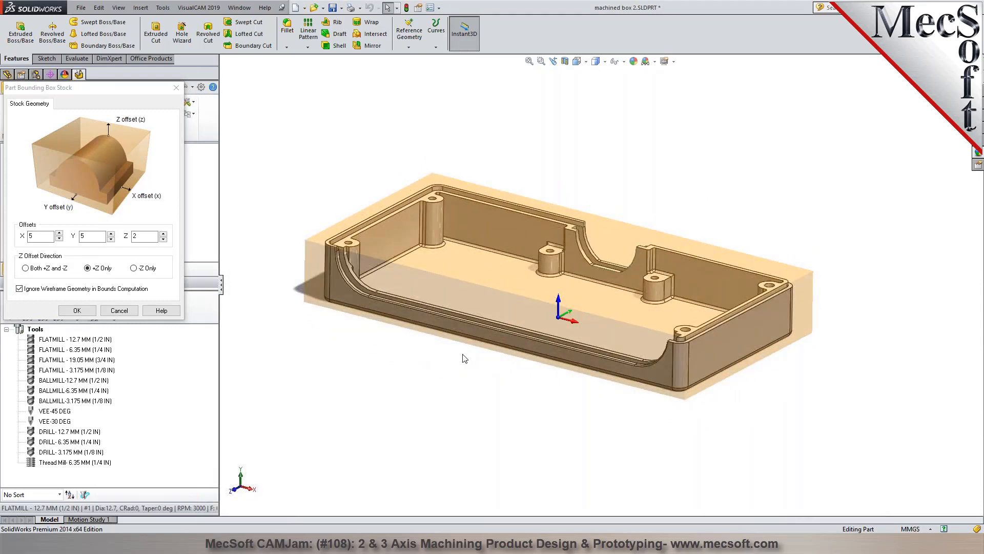
{"action": "mouse_move", "coordinate": [477, 359]}
{"action": "middle_mouse_down"}
{"action": "mouse_move", "coordinate": [475, 405]}
{"action": "mouse_move", "coordinate": [455, 380]}
{"action": "mouse_move", "coordinate": [485, 339]}
{"action": "mouse_move", "coordinate": [468, 389]}
{"action": "mouse_move", "coordinate": [479, 365]}
{"action": "middle_mouse_up"}
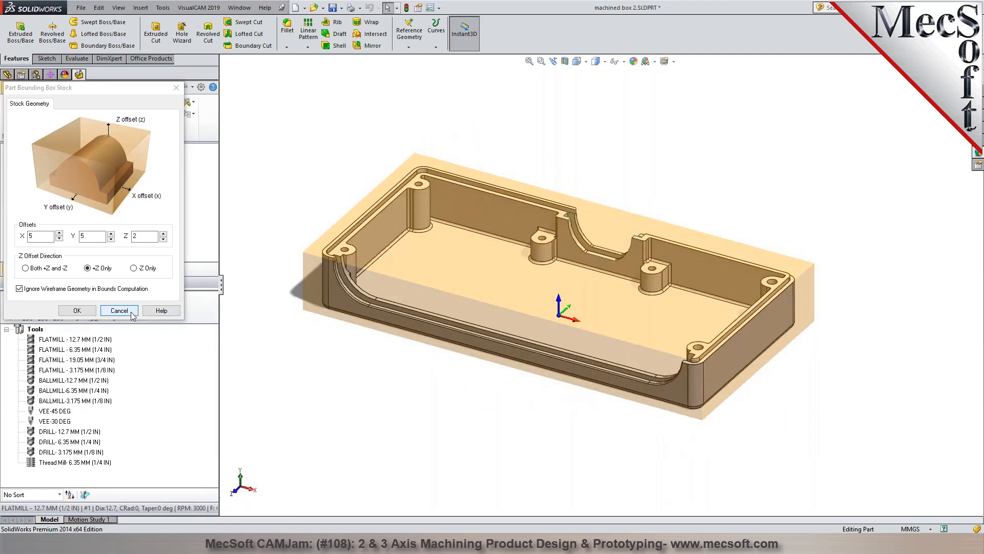
{"action": "left_click", "coordinate": [119, 310]}
{"action": "left_click", "coordinate": [81, 102]}
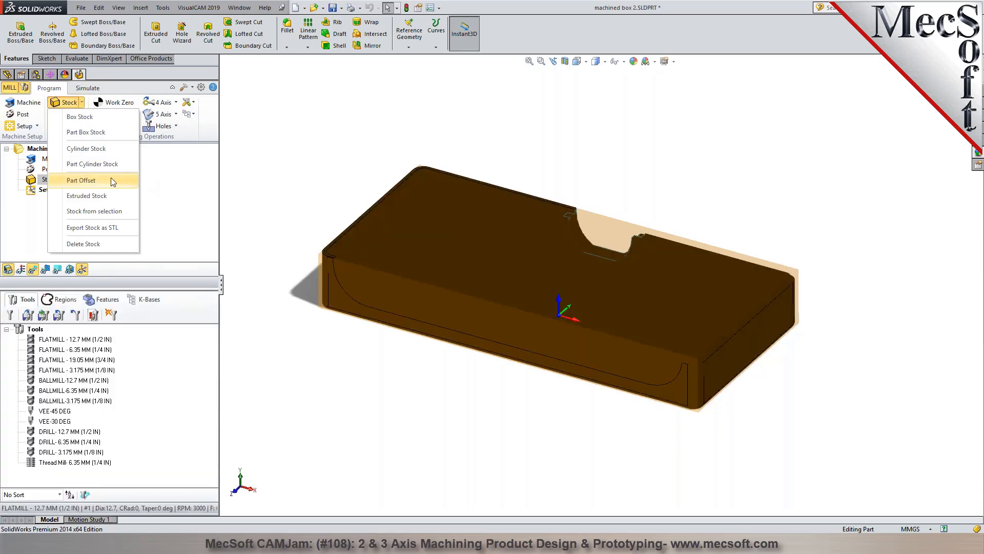
{"action": "left_click", "coordinate": [889, 186]}
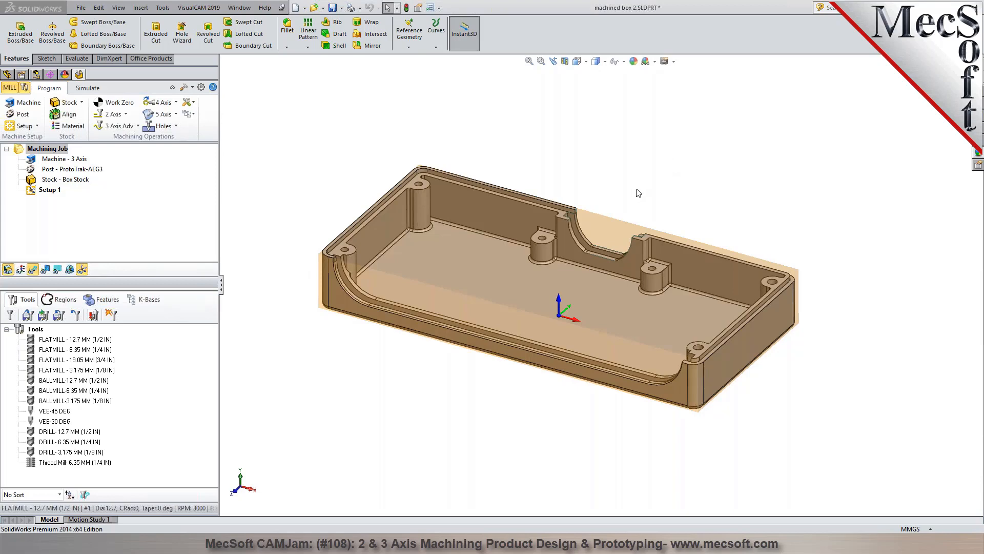
{"action": "middle_click_drag", "start_coordinate": [638, 193], "coordinate": [634, 186]}
{"action": "mouse_move", "coordinate": [340, 236]}
{"action": "middle_mouse_down"}
{"action": "mouse_move", "coordinate": [347, 220]}
{"action": "mouse_move", "coordinate": [342, 237]}
{"action": "middle_mouse_up"}
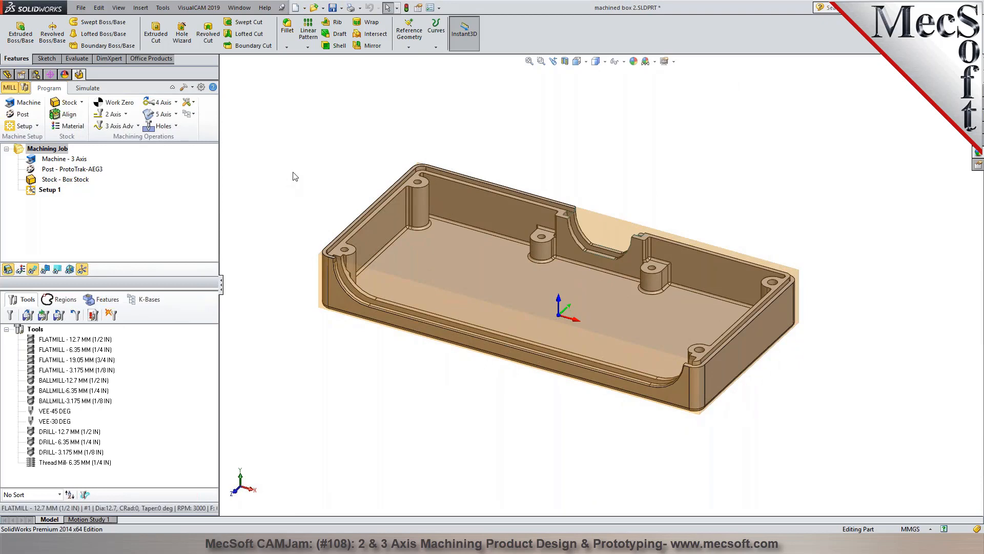
{"action": "scroll", "coordinate": [300, 176], "scroll_direction": "up", "scroll_amount": 1}
{"action": "scroll", "coordinate": [546, 318], "scroll_direction": "down", "scroll_amount": 1}
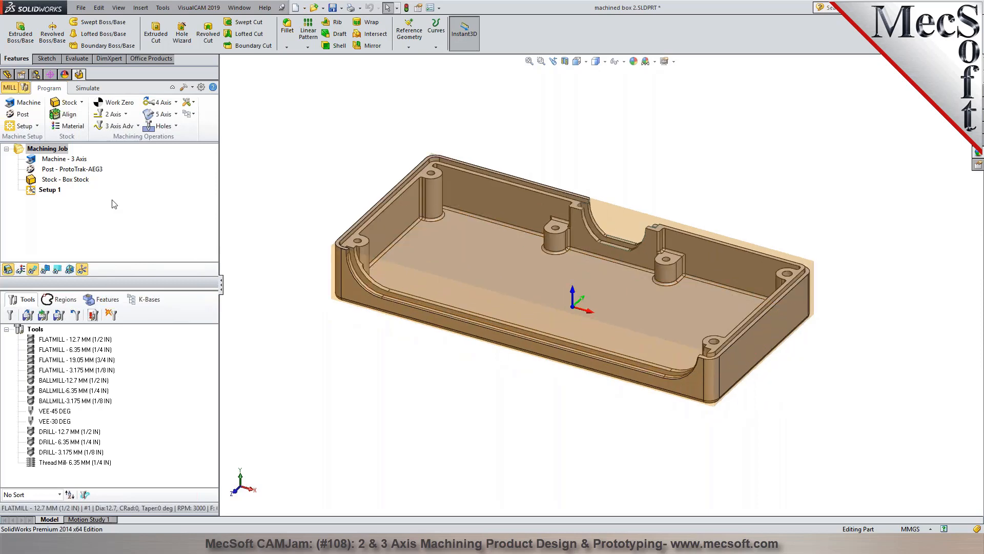
Assign ALUMINUM - 6061 as the box stock's material and preview its texture on the stock in simulation mode.
{"action": "left_click", "coordinate": [67, 180]}
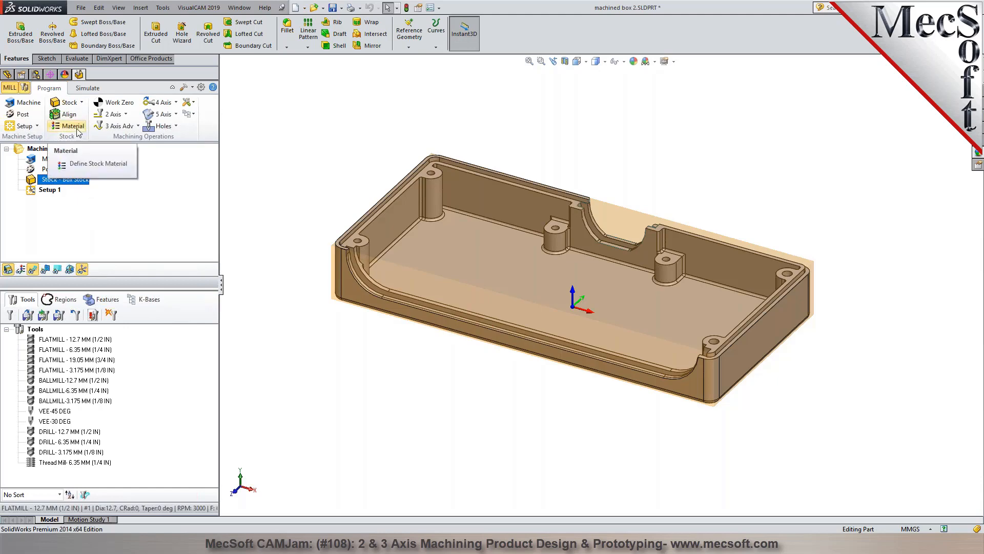
{"action": "left_click", "coordinate": [73, 126]}
{"action": "left_click", "coordinate": [102, 159]}
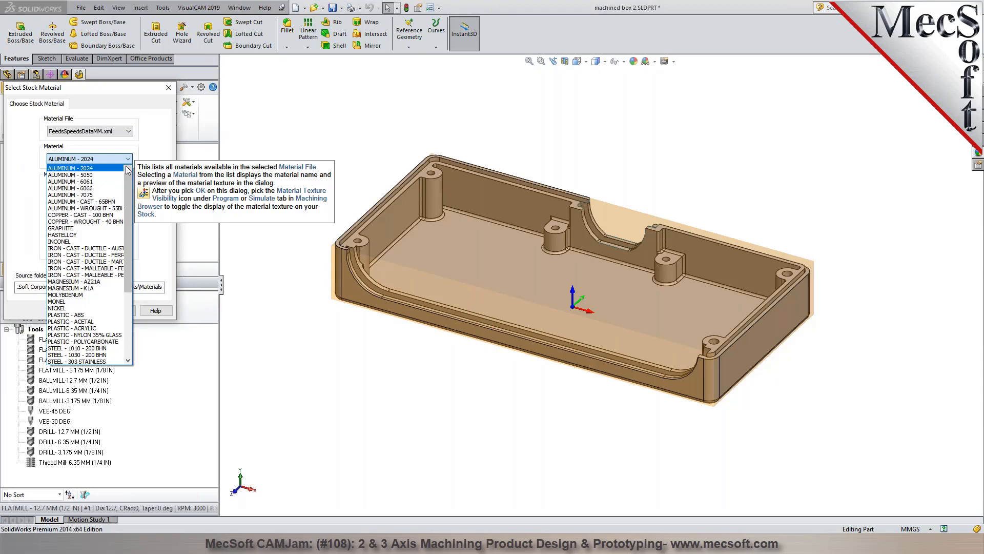
{"action": "mouse_move", "coordinate": [127, 170]}
{"action": "left_mouse_down"}
{"action": "mouse_move", "coordinate": [125, 266]}
{"action": "mouse_move", "coordinate": [129, 179]}
{"action": "left_mouse_up"}
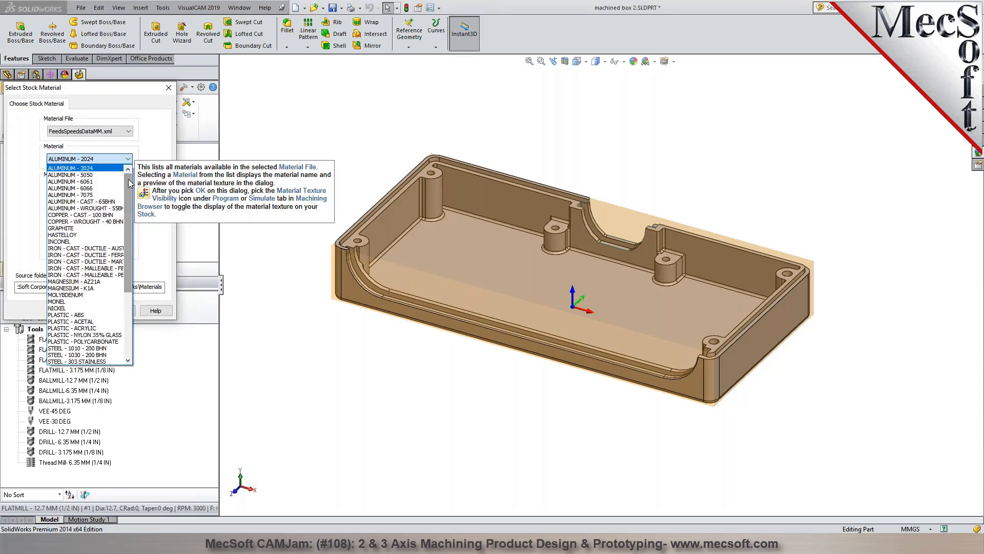
{"action": "left_click", "coordinate": [160, 140]}
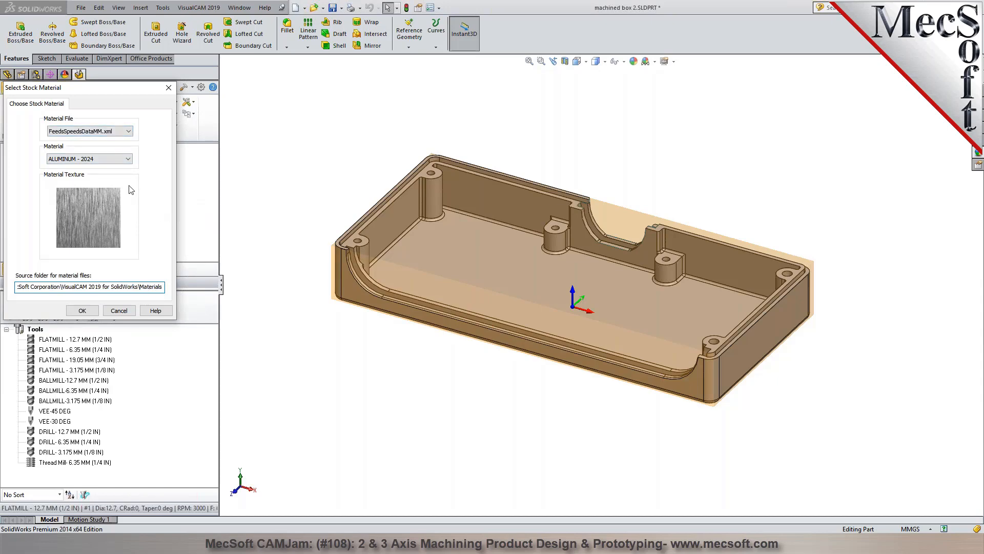
{"action": "left_click", "coordinate": [127, 160]}
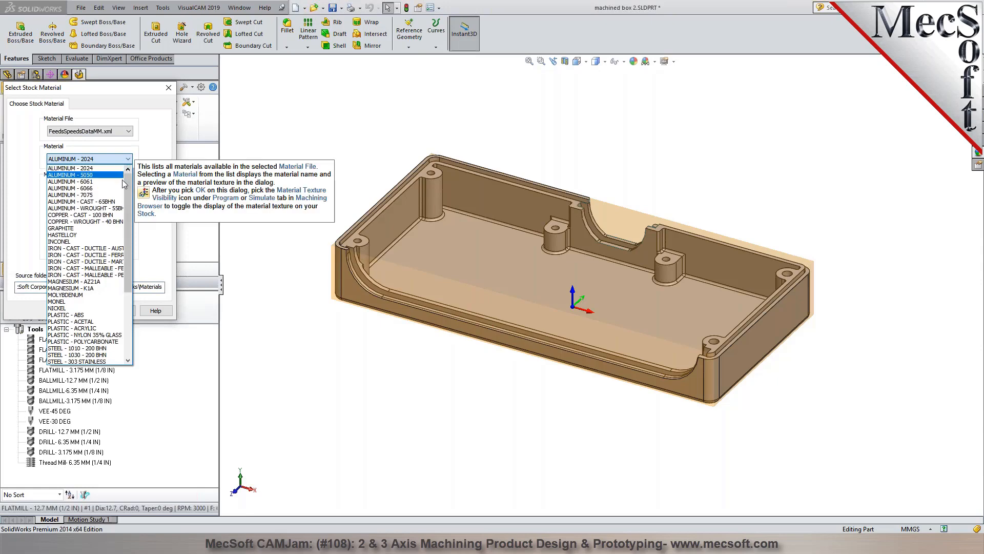
{"action": "left_click", "coordinate": [82, 181]}
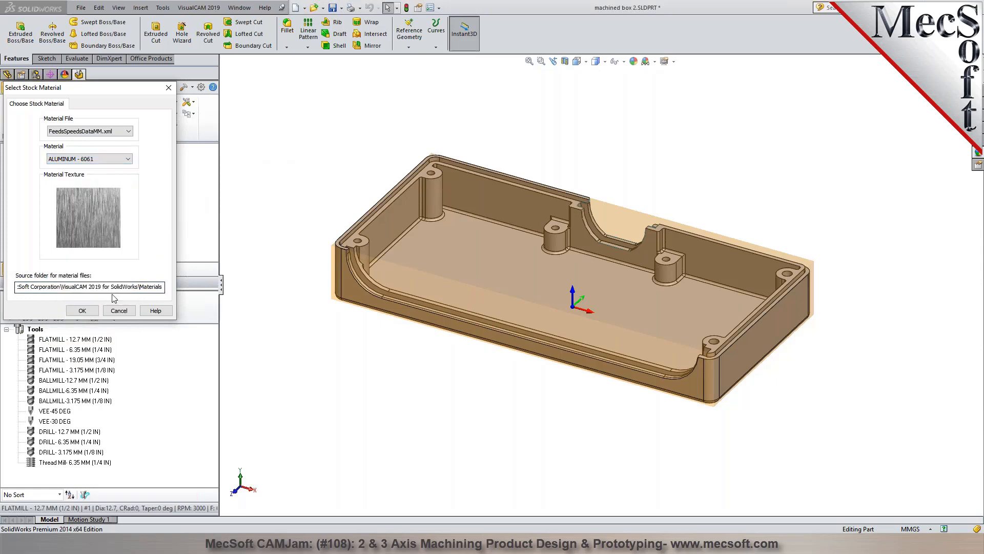
{"action": "left_click", "coordinate": [83, 311]}
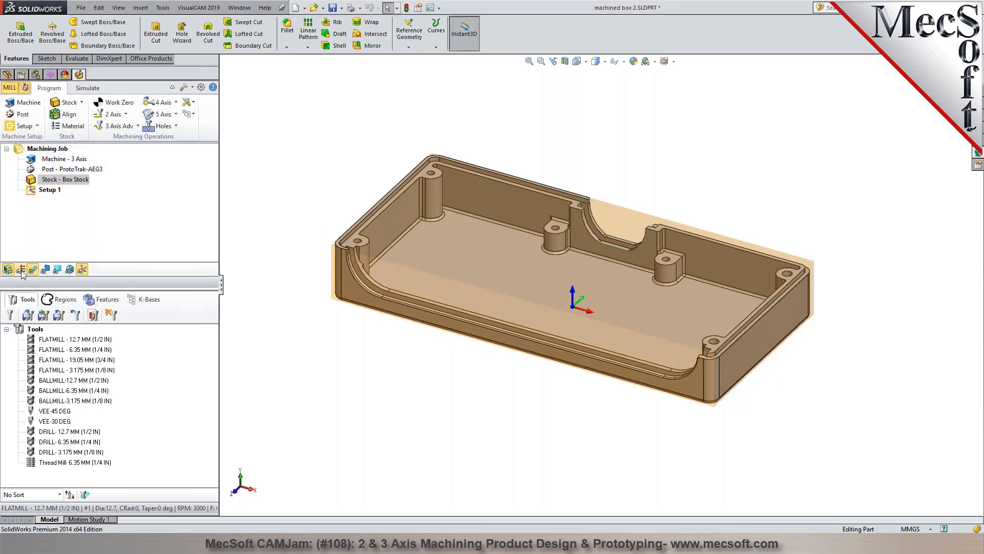
{"action": "left_click", "coordinate": [82, 88]}
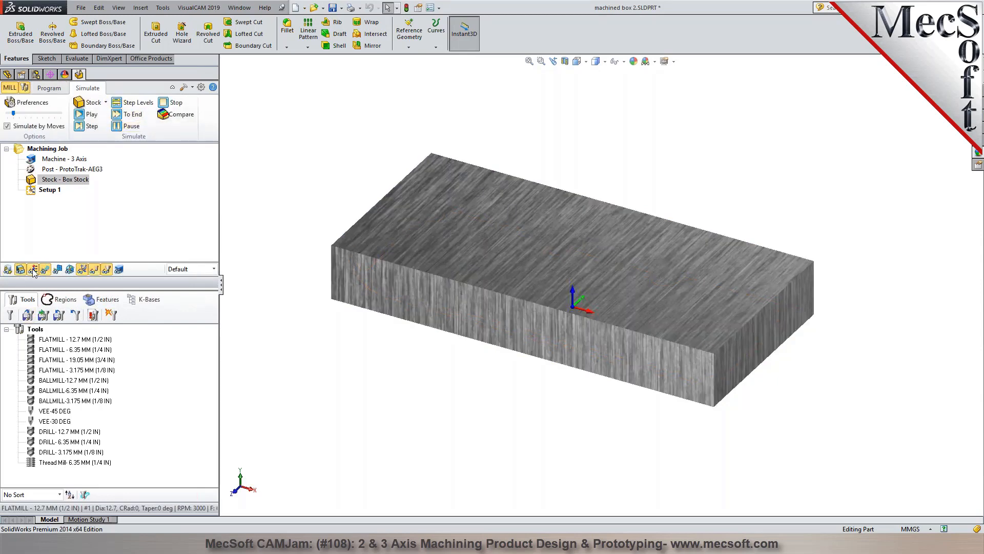
{"action": "left_click", "coordinate": [49, 88]}
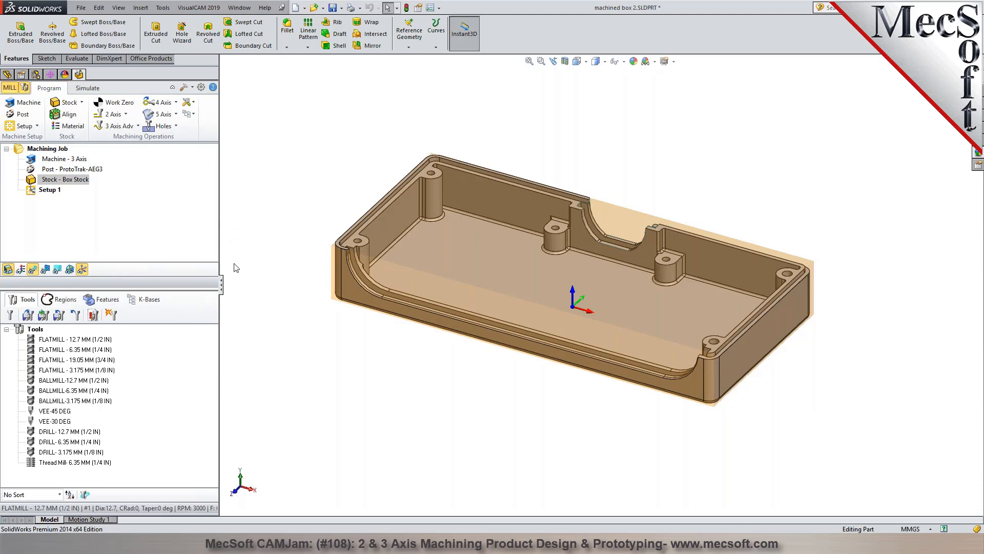
Set the work zero to the stock box, using the Highest Z face and the South West corner, and generate it.
{"action": "middle_click_drag", "start_coordinate": [533, 435], "coordinate": [534, 254]}
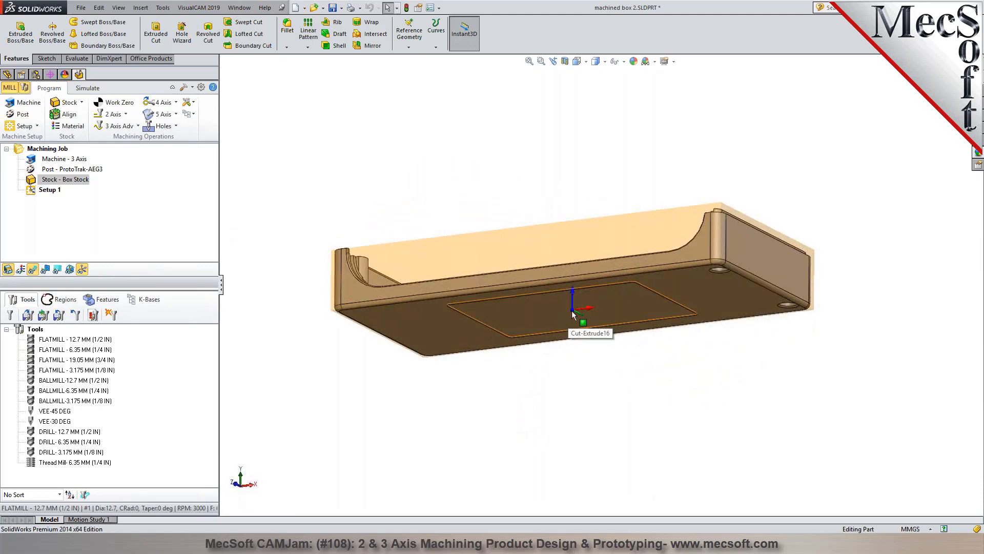
{"action": "middle_click_drag", "start_coordinate": [569, 316], "coordinate": [495, 438]}
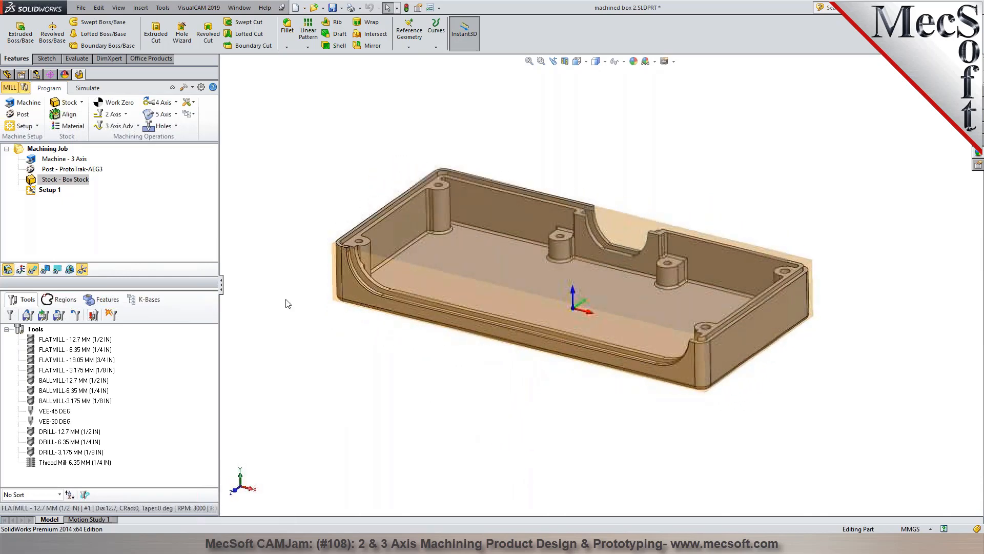
{"action": "left_click", "coordinate": [108, 105]}
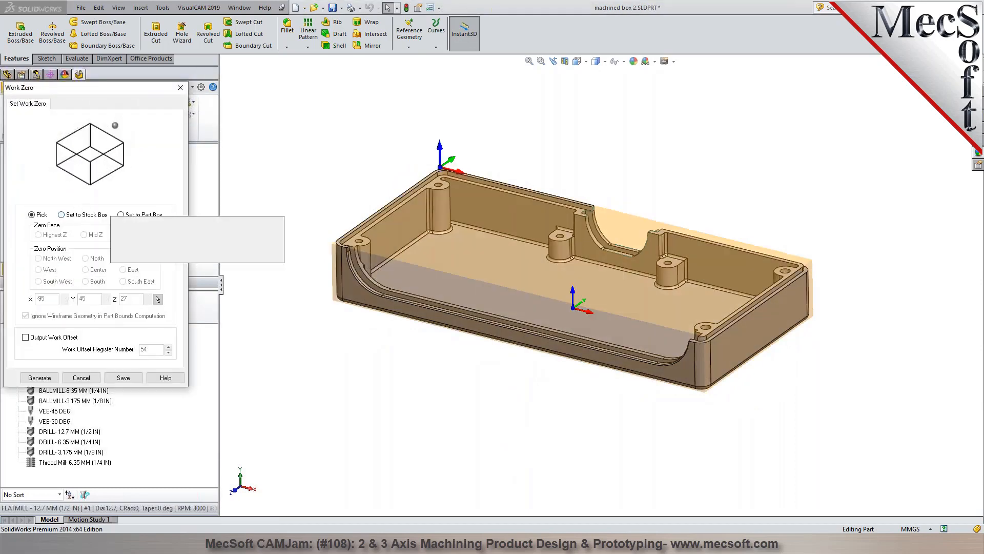
{"action": "left_click", "coordinate": [86, 215]}
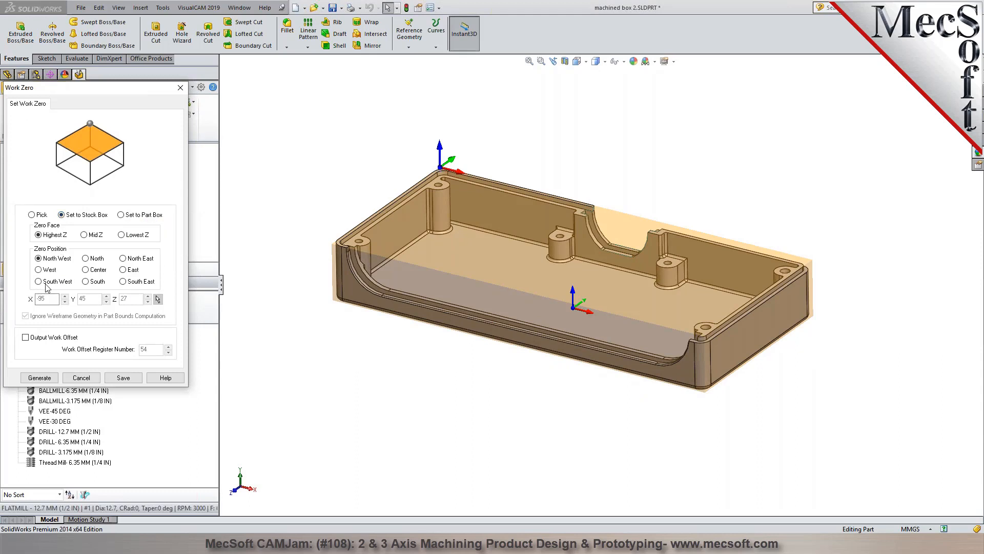
{"action": "left_click", "coordinate": [38, 282]}
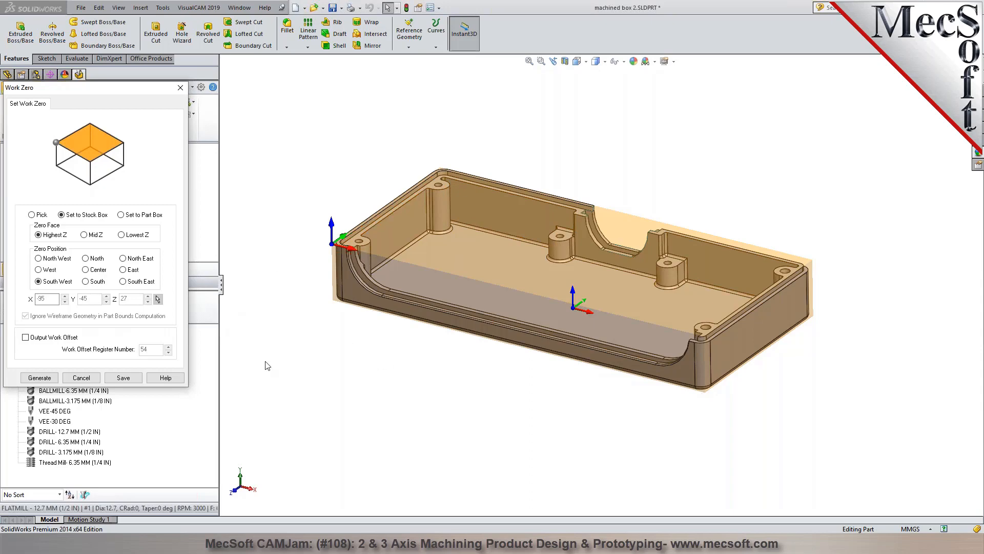
{"action": "left_click", "coordinate": [41, 338]}
{"action": "left_click", "coordinate": [41, 379]}
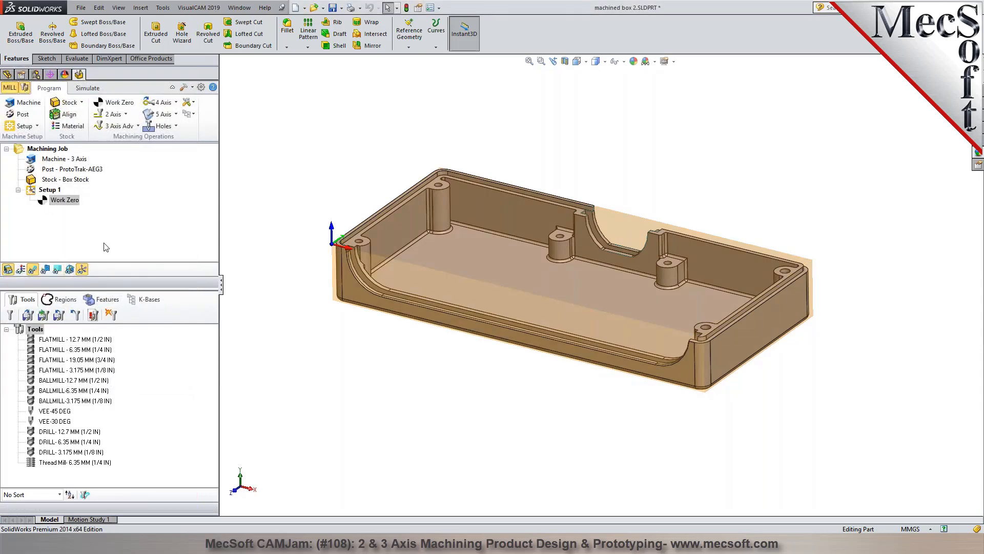
Examine the box part's pocket floor, walls, bosses and open cutouts from several angles.
{"action": "scroll", "coordinate": [584, 257], "scroll_direction": "down", "scroll_amount": 3}
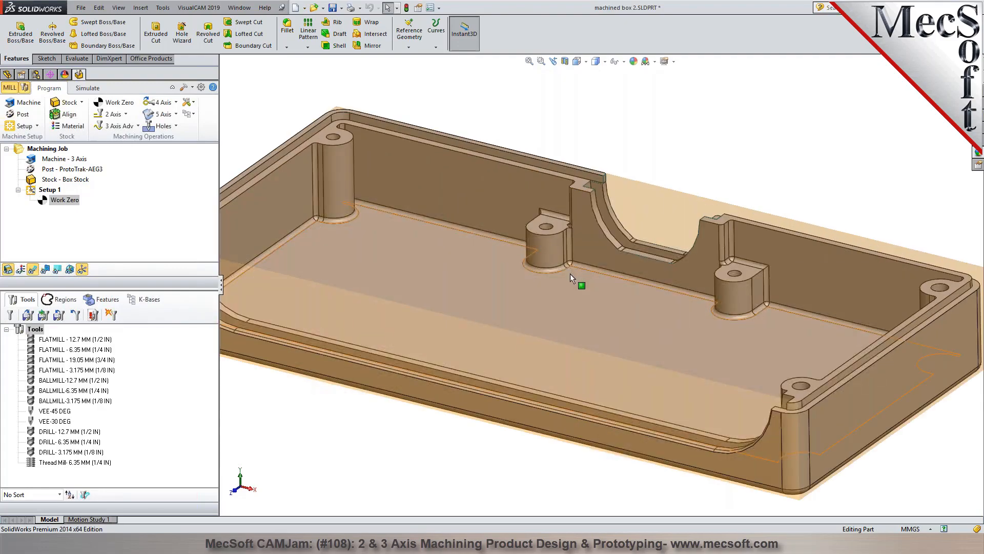
{"action": "mouse_move", "coordinate": [570, 273]}
{"action": "middle_mouse_down"}
{"action": "mouse_move", "coordinate": [567, 318]}
{"action": "mouse_move", "coordinate": [562, 285]}
{"action": "middle_mouse_up"}
{"action": "scroll", "coordinate": [557, 316], "scroll_direction": "up", "scroll_amount": 4}
{"action": "scroll", "coordinate": [559, 303], "scroll_direction": "down", "scroll_amount": 3}
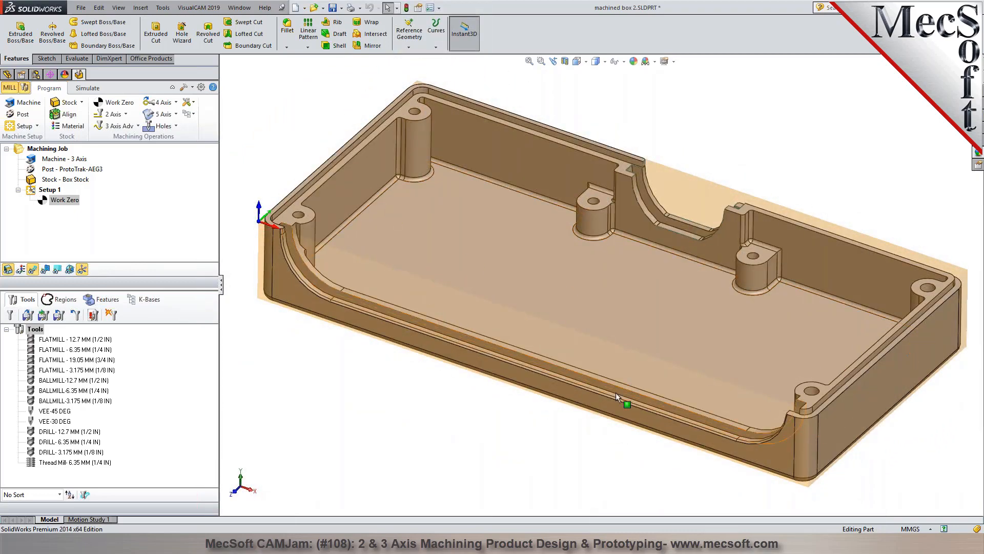
{"action": "mouse_move", "coordinate": [533, 266]}
{"action": "middle_mouse_down"}
{"action": "mouse_move", "coordinate": [478, 314]}
{"action": "mouse_move", "coordinate": [530, 294]}
{"action": "mouse_move", "coordinate": [518, 252]}
{"action": "mouse_move", "coordinate": [523, 269]}
{"action": "middle_mouse_up"}
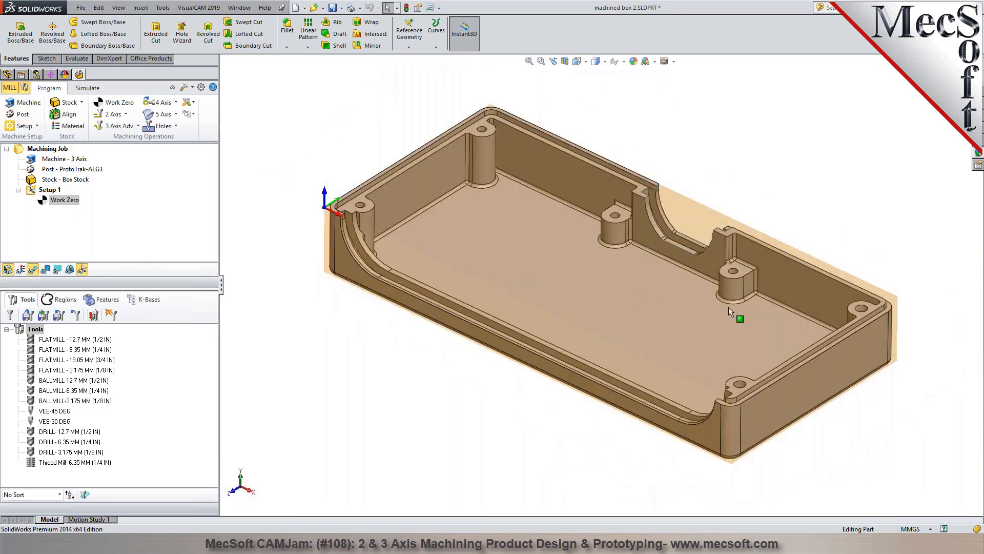
{"action": "scroll", "coordinate": [634, 269], "scroll_direction": "down", "scroll_amount": 3}
{"action": "middle_click_drag", "start_coordinate": [635, 270], "coordinate": [633, 290]}
{"action": "scroll", "coordinate": [629, 288], "scroll_direction": "up", "scroll_amount": 3}
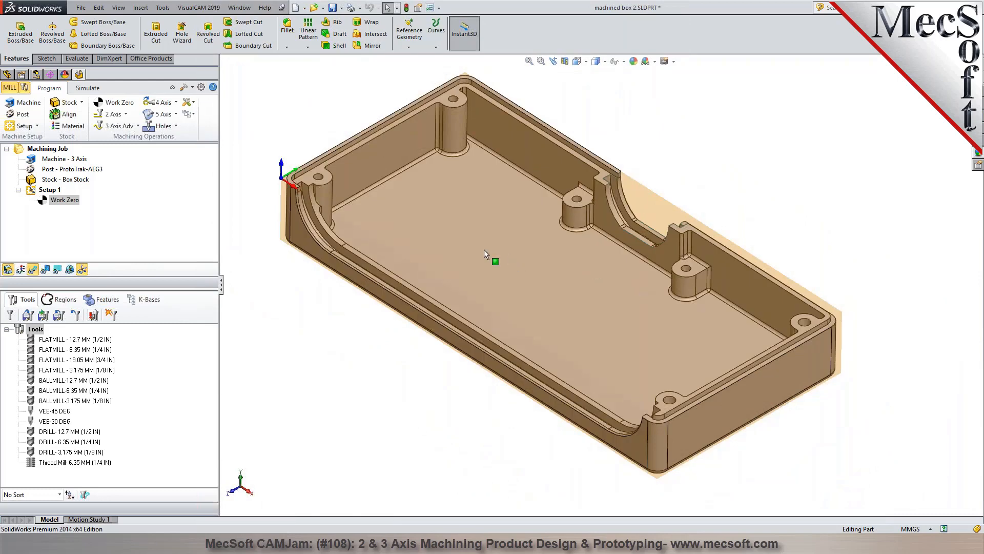
{"action": "middle_click_drag", "start_coordinate": [484, 249], "coordinate": [481, 238]}
Check the radius of the small fillet beside the corner boss at the pocket floor, and review the surrounding interior walls.
{"action": "scroll", "coordinate": [431, 140], "scroll_direction": "down", "scroll_amount": 5}
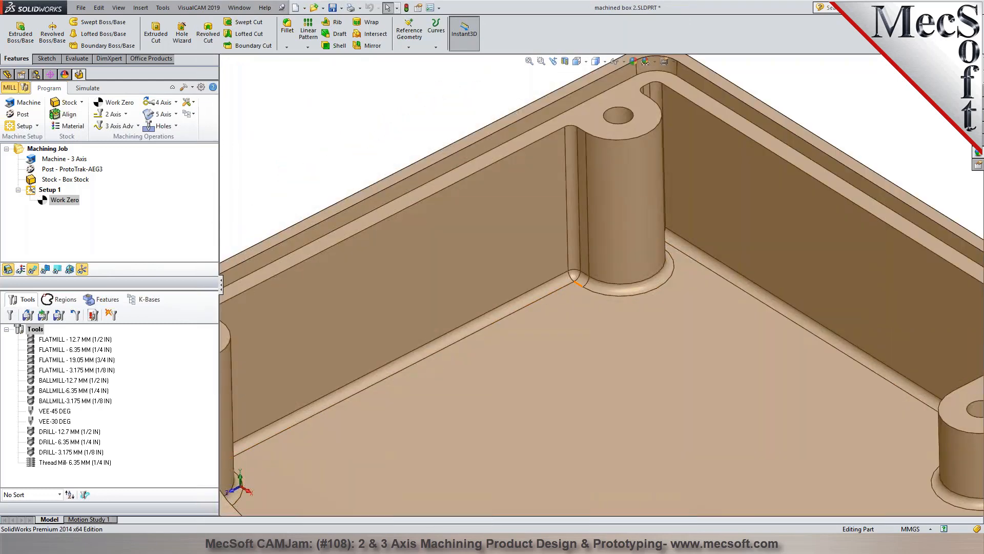
{"action": "left_click", "coordinate": [580, 276]}
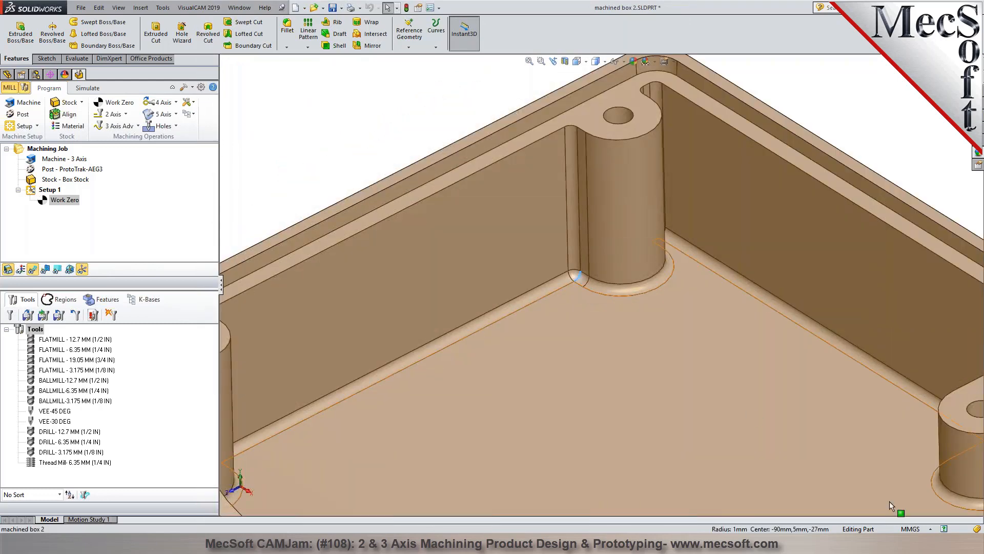
{"action": "left_click", "coordinate": [354, 116]}
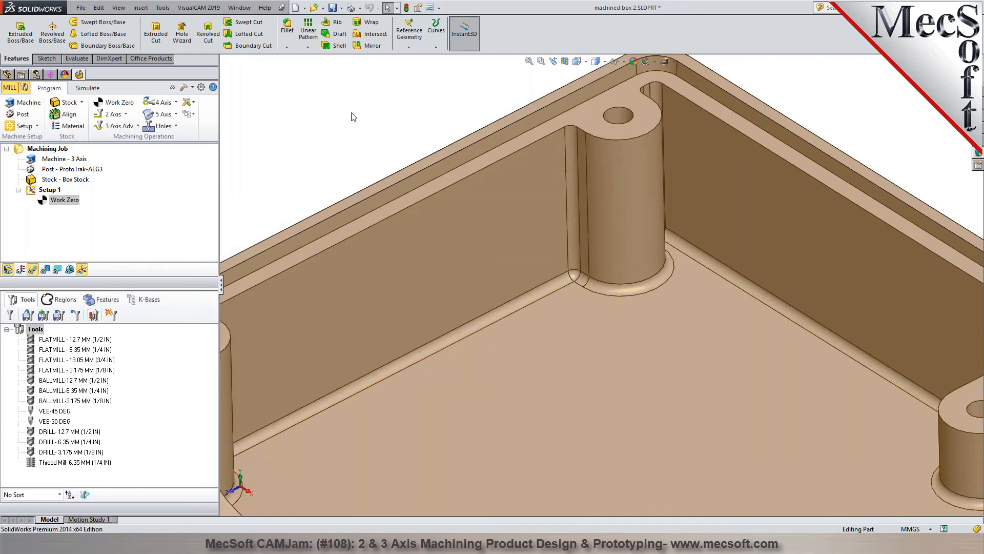
{"action": "scroll", "coordinate": [590, 333], "scroll_direction": "up", "scroll_amount": 5}
{"action": "scroll", "coordinate": [675, 370], "scroll_direction": "up", "scroll_amount": 2}
{"action": "scroll", "coordinate": [662, 360], "scroll_direction": "down", "scroll_amount": 5}
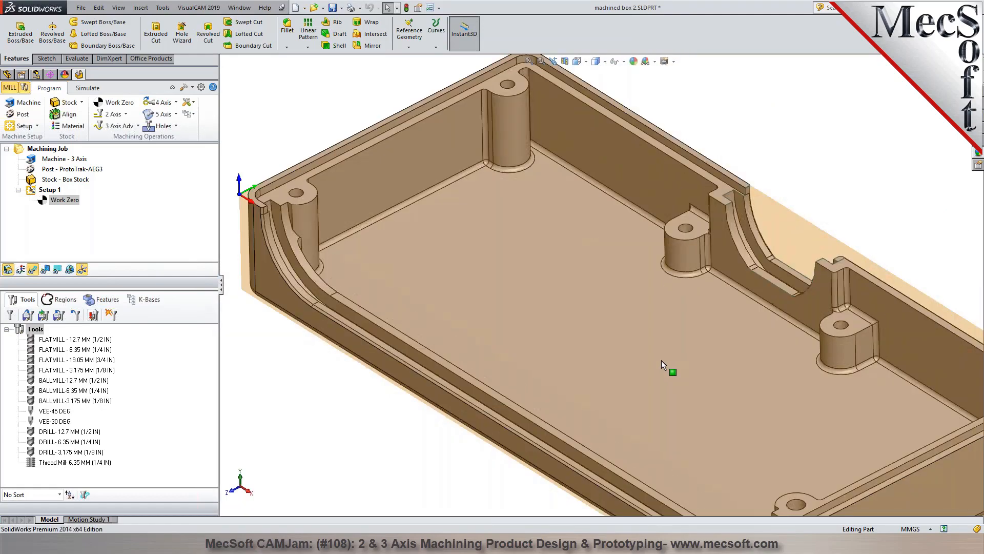
{"action": "scroll", "coordinate": [564, 256], "scroll_direction": "up", "scroll_amount": 1}
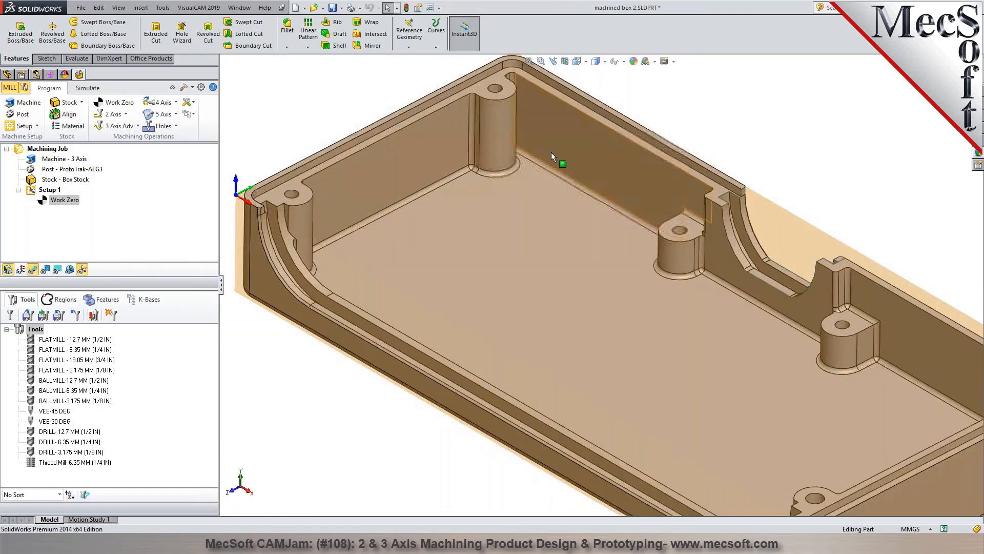
{"action": "scroll", "coordinate": [465, 206], "scroll_direction": "up", "scroll_amount": 2}
{"action": "mouse_move", "coordinate": [640, 311]}
{"action": "middle_mouse_down"}
{"action": "mouse_move", "coordinate": [634, 297]}
{"action": "mouse_move", "coordinate": [623, 304]}
{"action": "middle_mouse_up"}
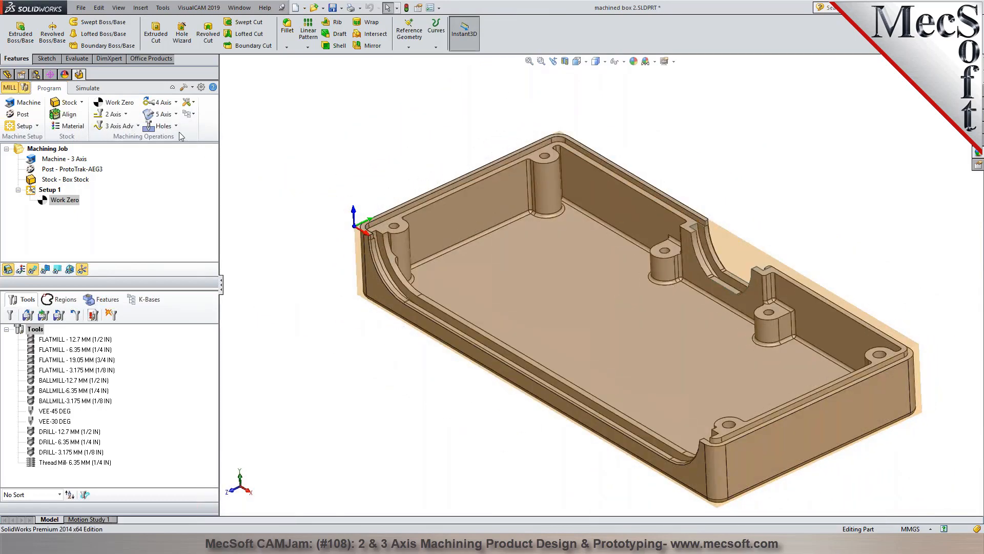
Start a 3-axis Horizontal Roughing operation and choose the FLATMILL - 12.7 MM (1/2 IN) as its tool.
{"action": "left_click", "coordinate": [138, 126]}
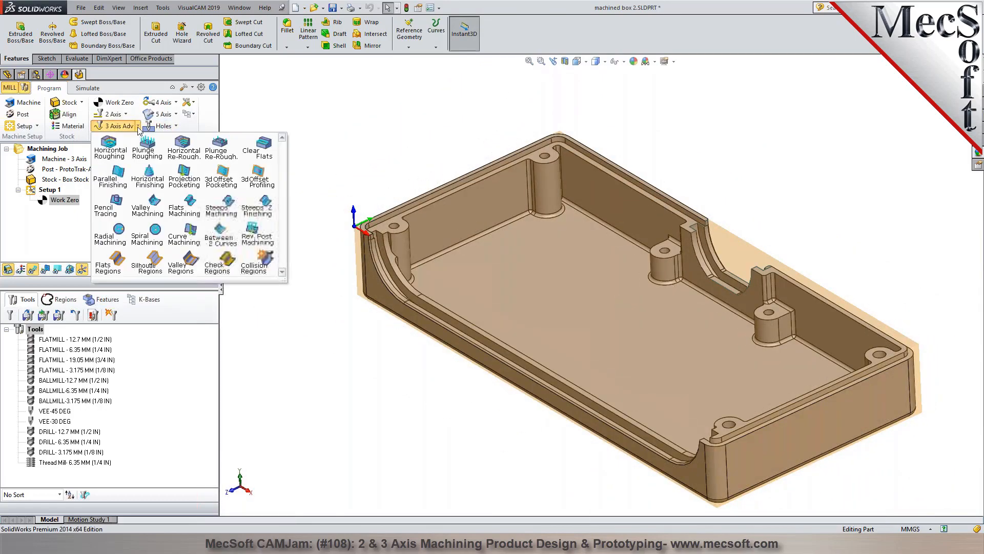
{"action": "left_click", "coordinate": [119, 148]}
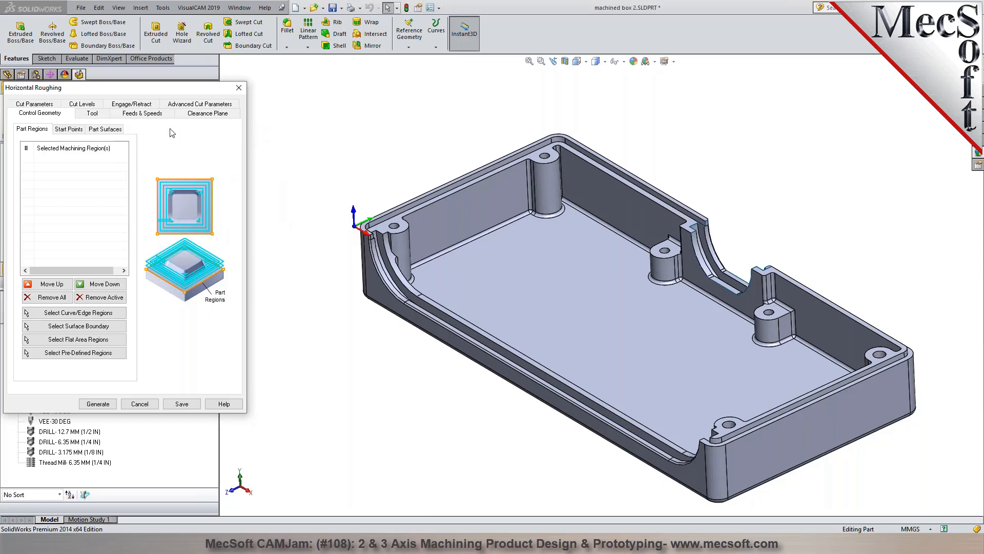
{"action": "left_click", "coordinate": [92, 113]}
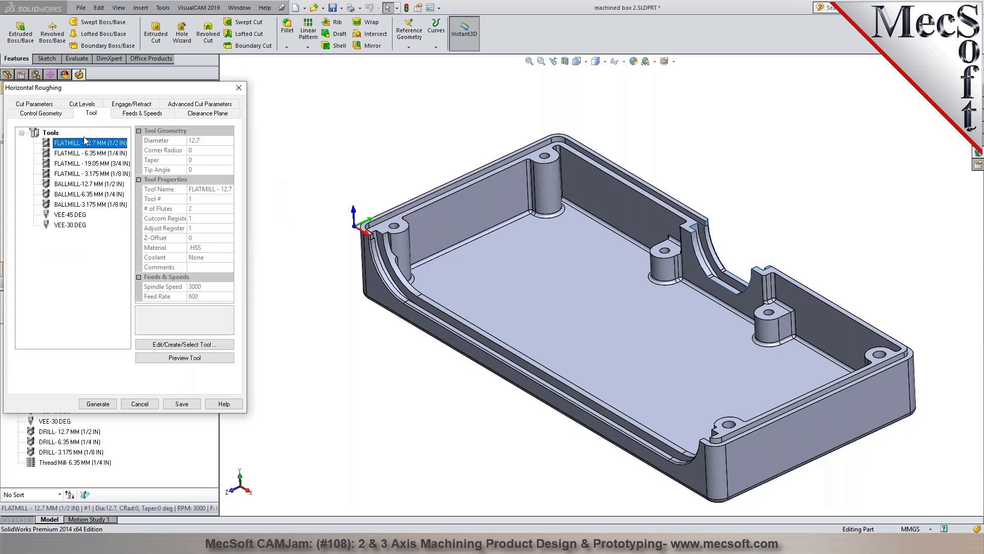
{"action": "left_click", "coordinate": [82, 153]}
{"action": "left_click", "coordinate": [63, 143]}
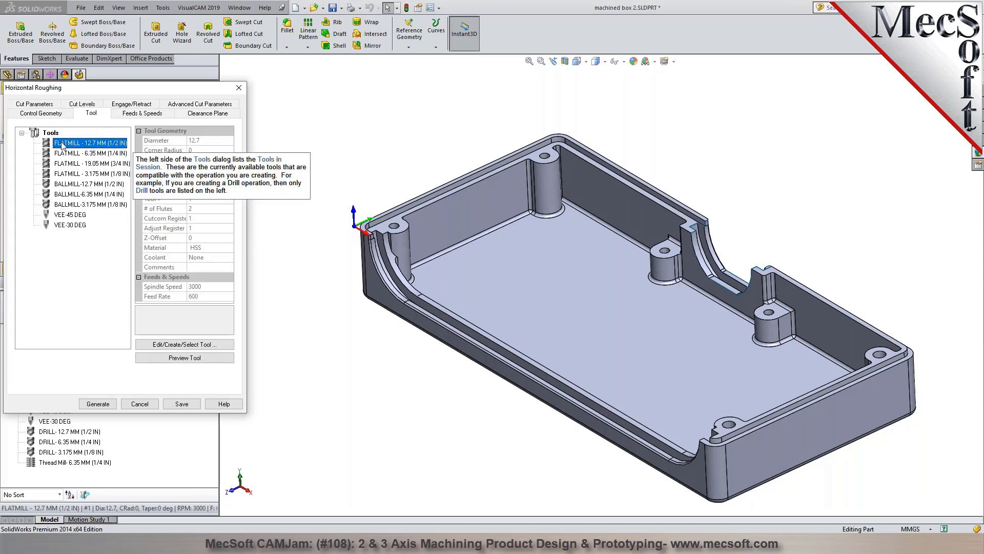
{"action": "left_click", "coordinate": [67, 154]}
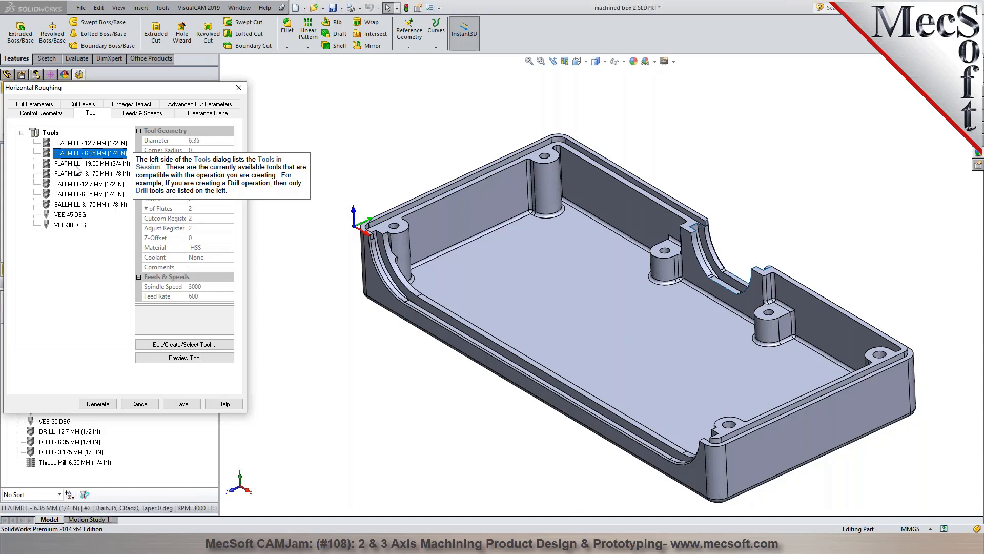
{"action": "left_click", "coordinate": [79, 166]}
{"action": "left_click", "coordinate": [105, 154]}
{"action": "left_click", "coordinate": [107, 144]}
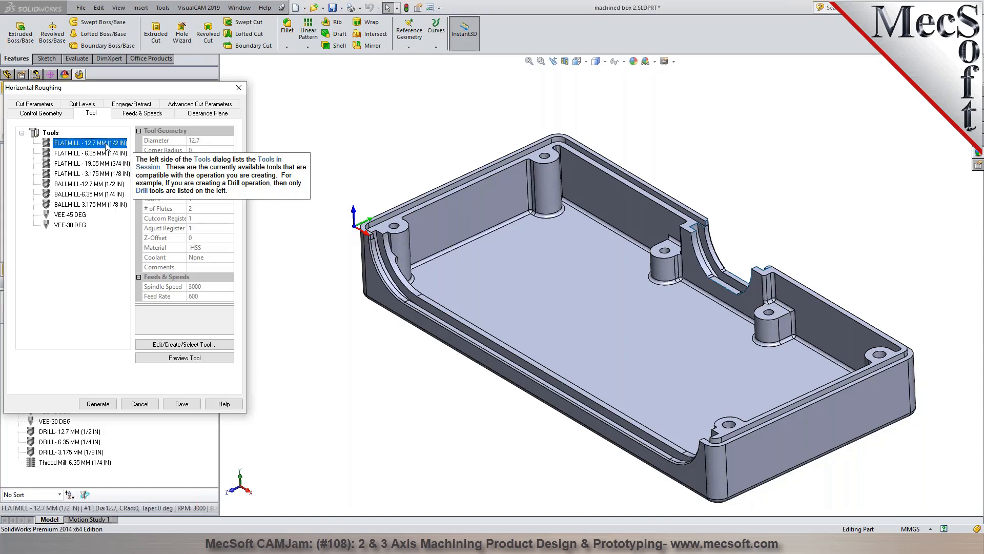
{"action": "mouse_move", "coordinate": [98, 278]}
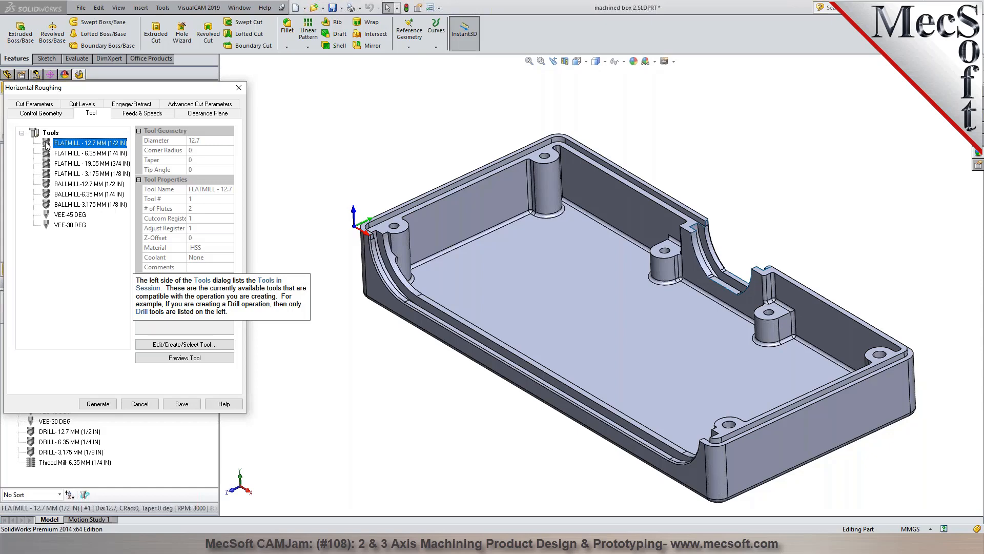
Review the roughing operation's feeds and speeds and its clearance plane definition, examining the plane above the part from the side.
{"action": "left_click", "coordinate": [151, 114]}
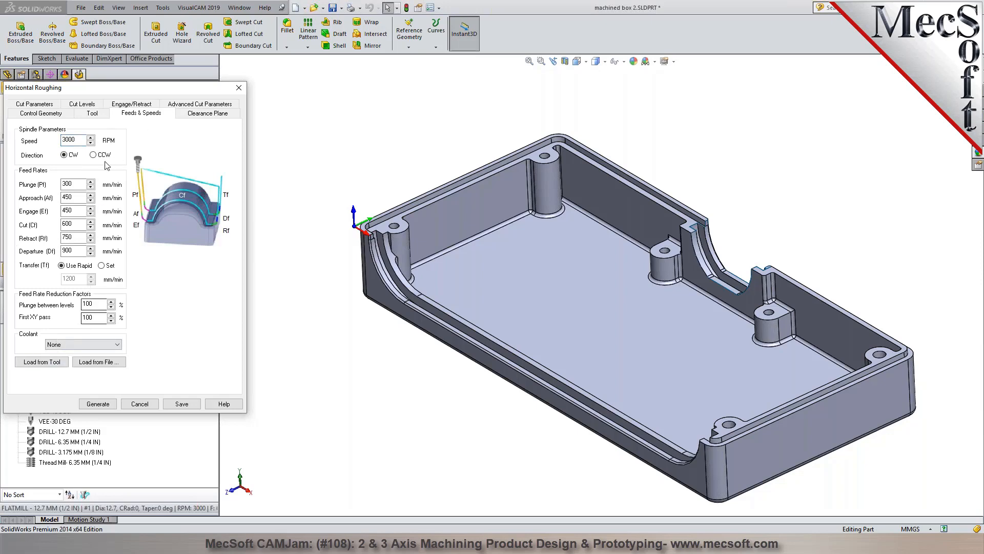
{"action": "left_click", "coordinate": [217, 117]}
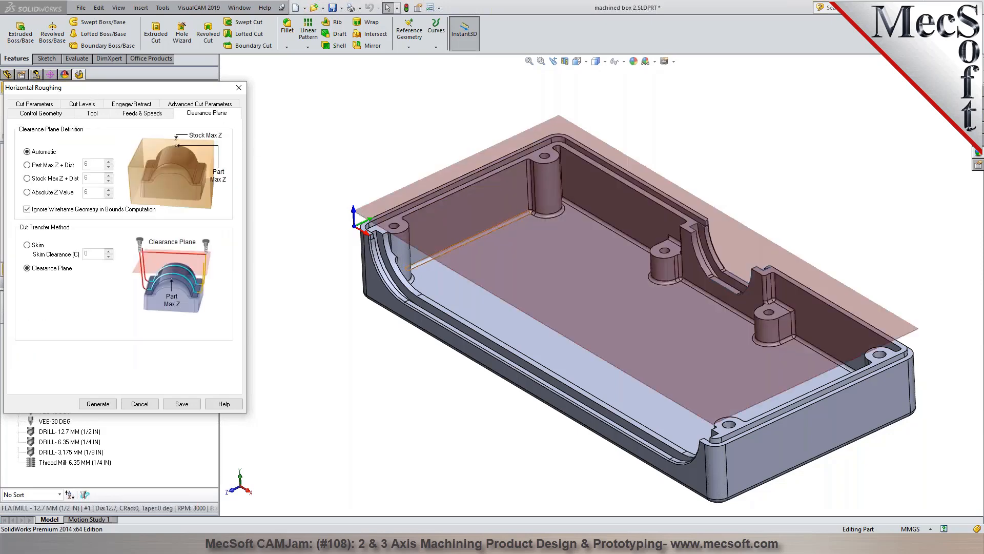
{"action": "middle_click_drag", "start_coordinate": [536, 220], "coordinate": [530, 149]}
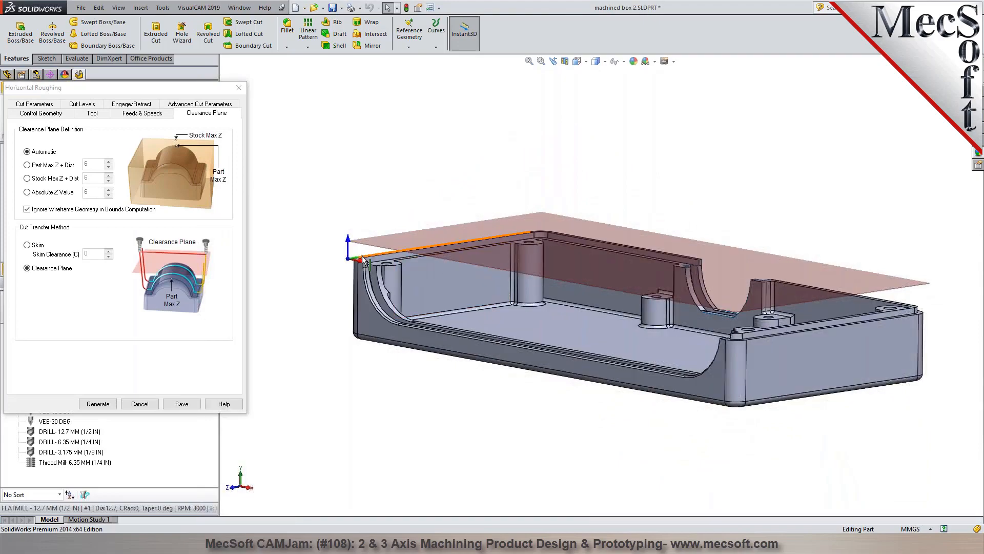
Set both the inward and outward cut tolerances of the Horizontal Roughing operation to 0.02.
{"action": "middle_click_drag", "start_coordinate": [485, 242], "coordinate": [384, 253]}
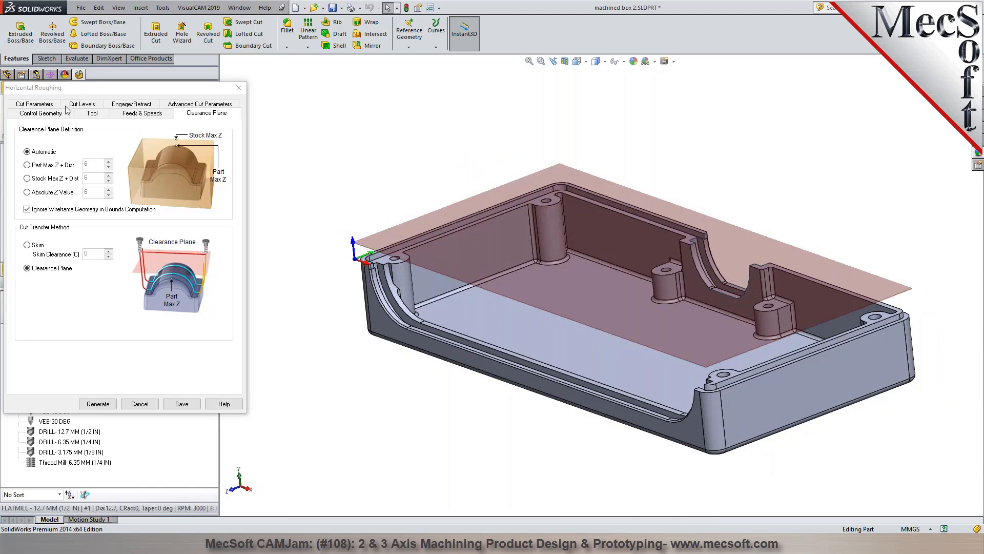
{"action": "left_click", "coordinate": [49, 107]}
{"action": "mouse_move", "coordinate": [89, 143]}
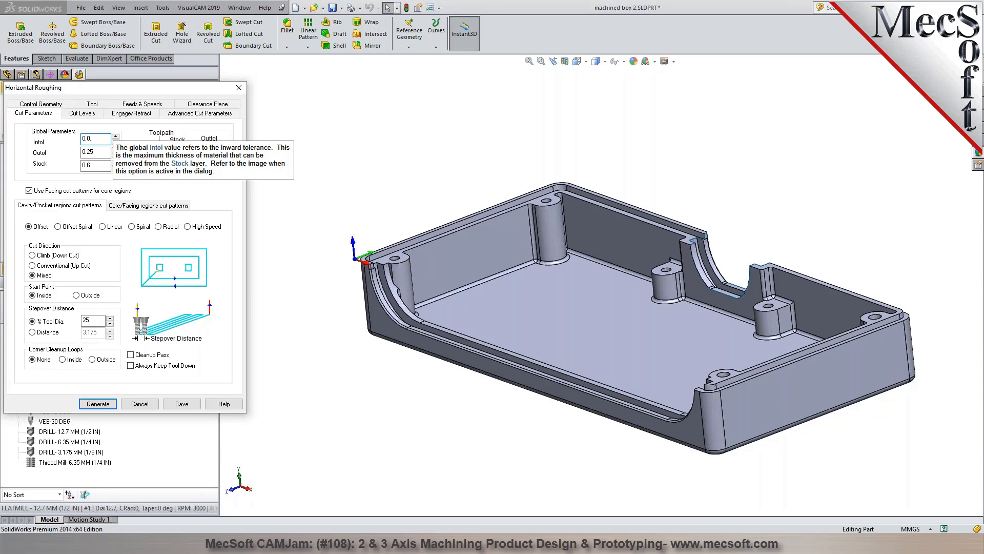
{"action": "type", "text": "2"}
{"action": "key", "text": "Tab"}
{"action": "type", "text": "0.02"}
{"action": "key", "text": "Tab"}
{"action": "key", "text": "Tab"}
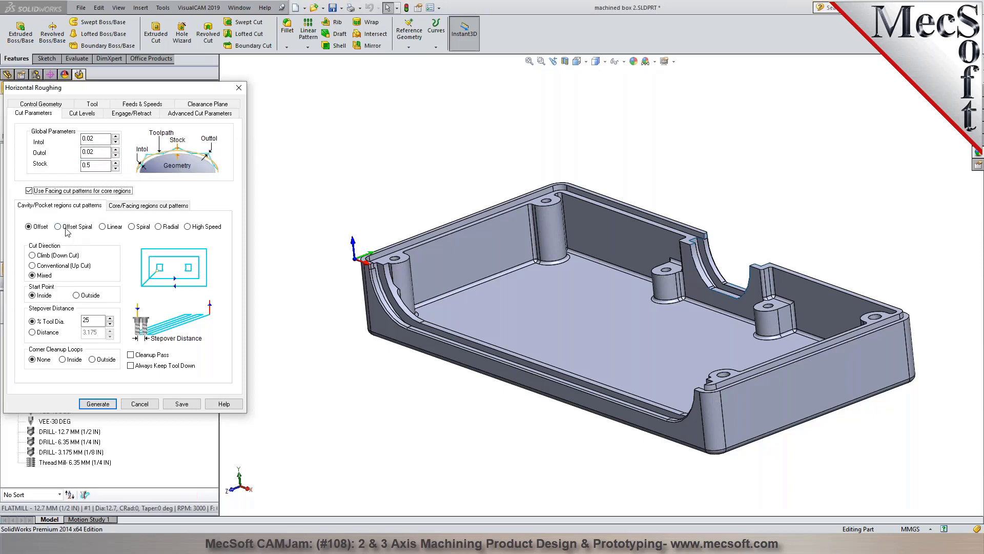
Set the cavity/pocket stepover to 40% of the tool diameter, compare High Speed with the Offset pattern, and review the core/facing settings.
{"action": "left_click_drag", "start_coordinate": [92, 320], "coordinate": [54, 328]}
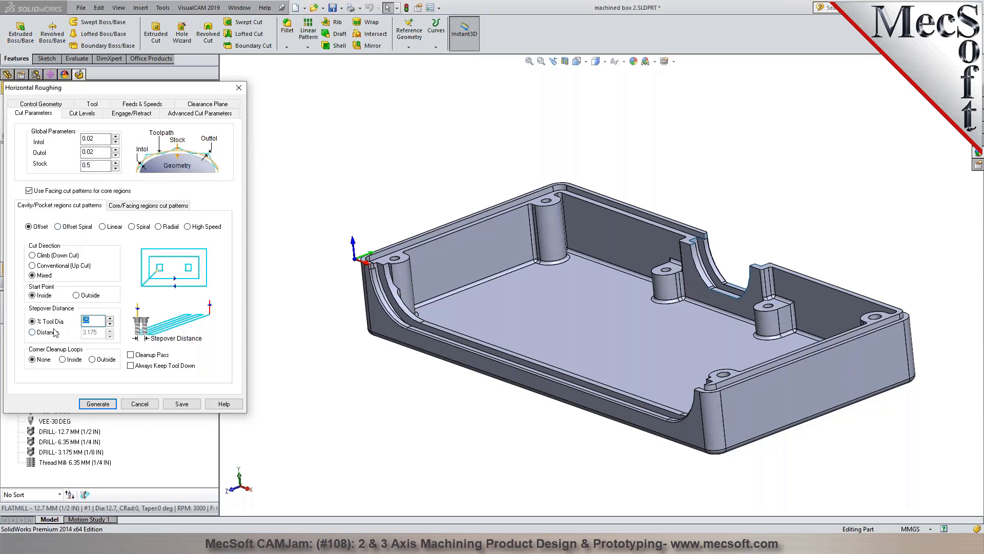
{"action": "type", "text": "40"}
{"action": "left_click", "coordinate": [187, 226]}
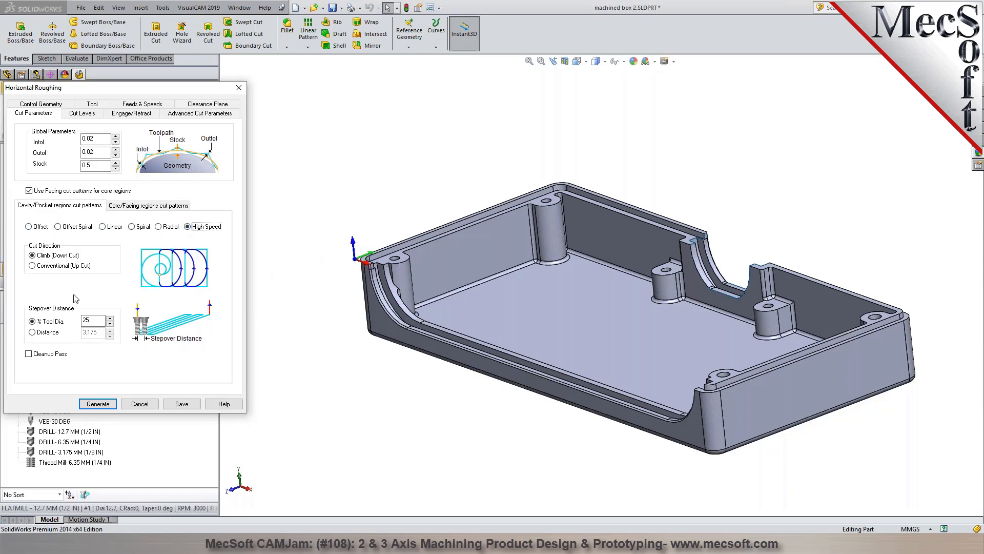
{"action": "left_click", "coordinate": [40, 227]}
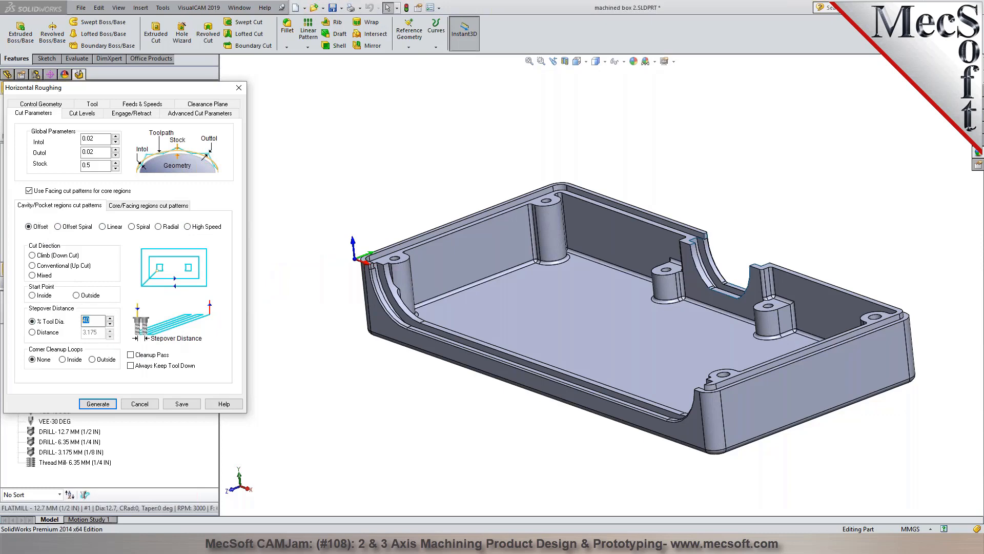
{"action": "left_click", "coordinate": [159, 206]}
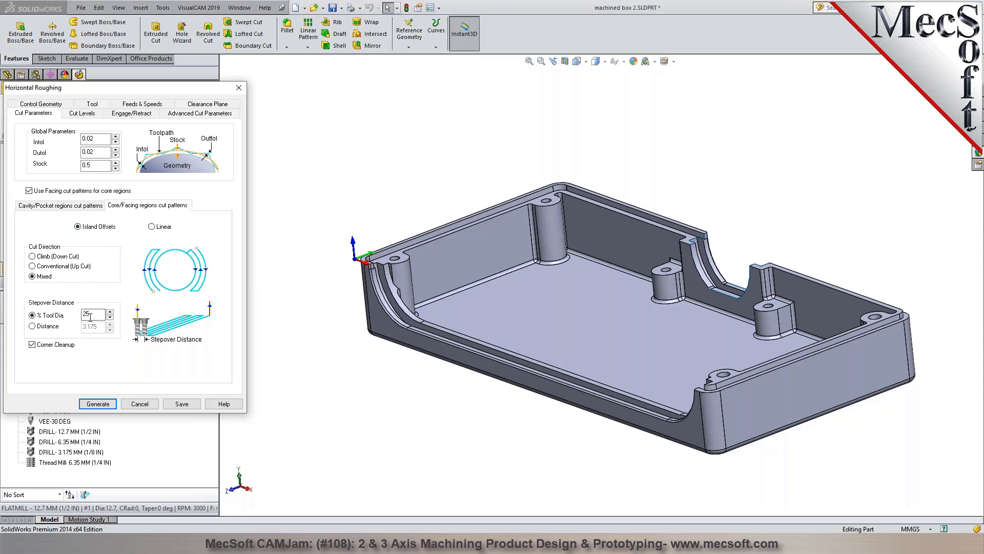
{"action": "left_click_drag", "start_coordinate": [97, 314], "coordinate": [69, 323]}
{"action": "left_click", "coordinate": [51, 205]}
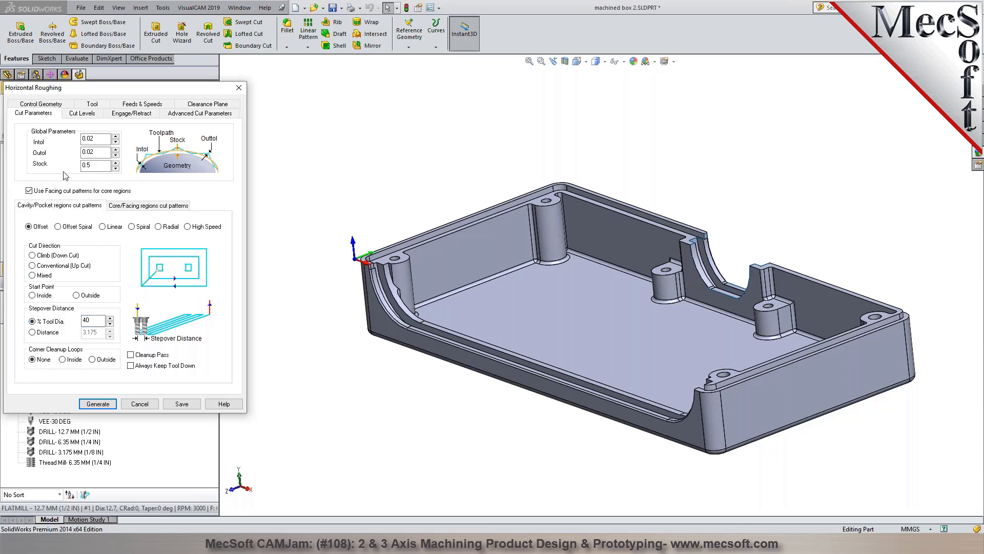
Set the stepdown to 20% of the tool diameter and revisit the cavity/pocket cut pattern options.
{"action": "left_click", "coordinate": [84, 114]}
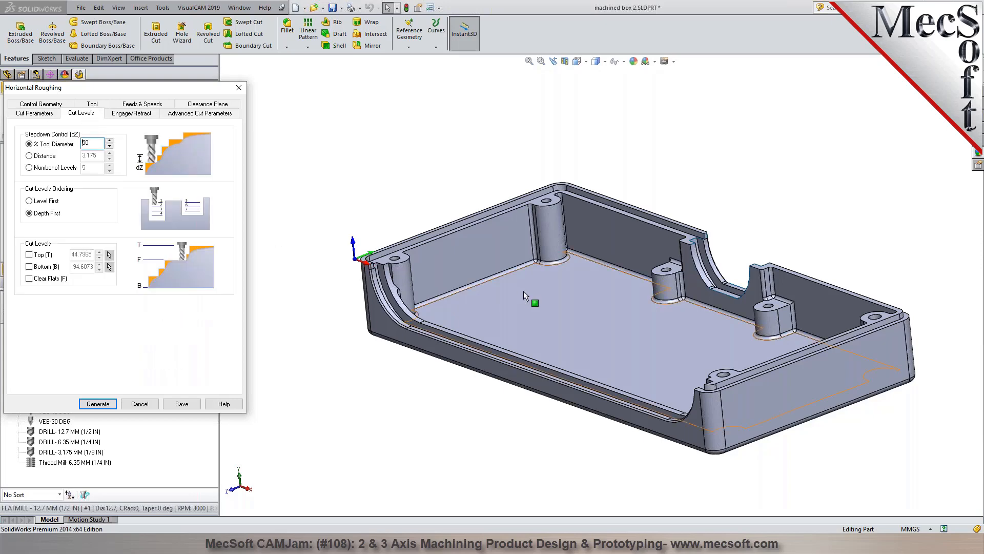
{"action": "middle_click_drag", "start_coordinate": [524, 291], "coordinate": [538, 304]}
{"action": "left_click", "coordinate": [90, 141]}
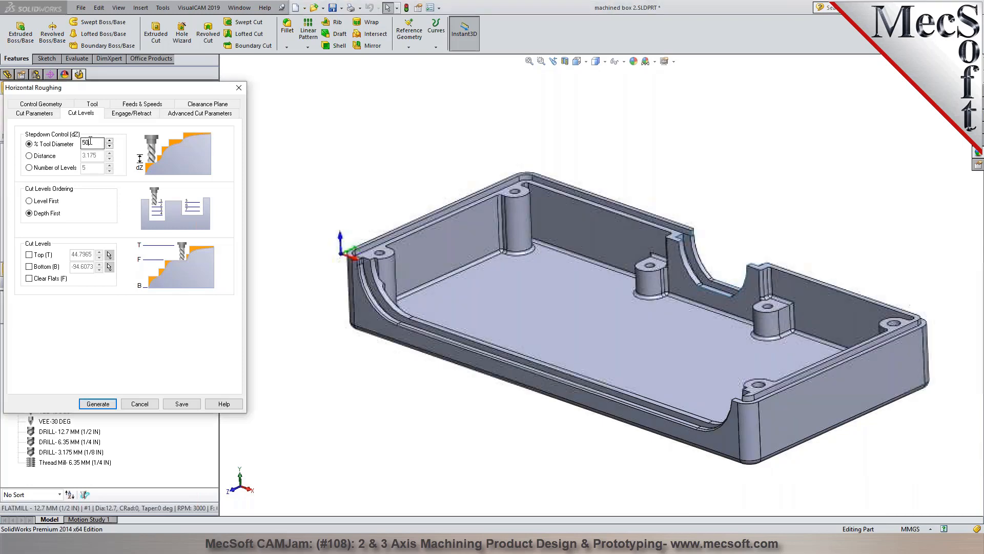
{"action": "double_click", "coordinate": [91, 141]}
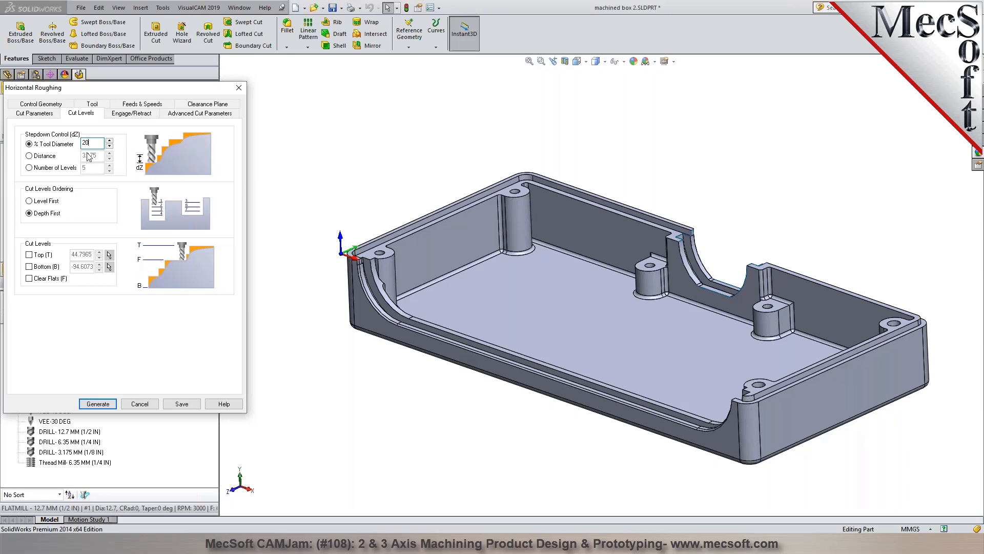
{"action": "type", "text": "0"}
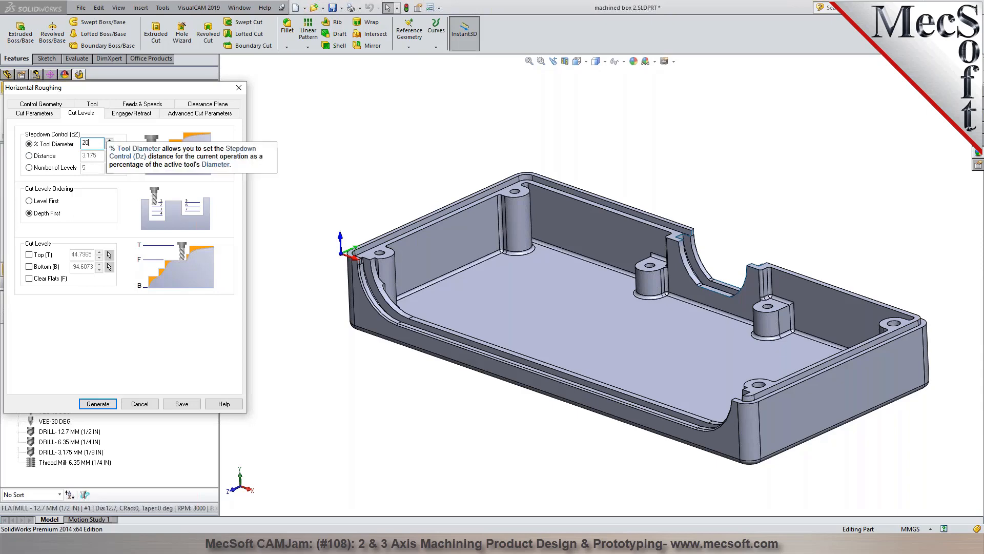
{"action": "left_click", "coordinate": [47, 113]}
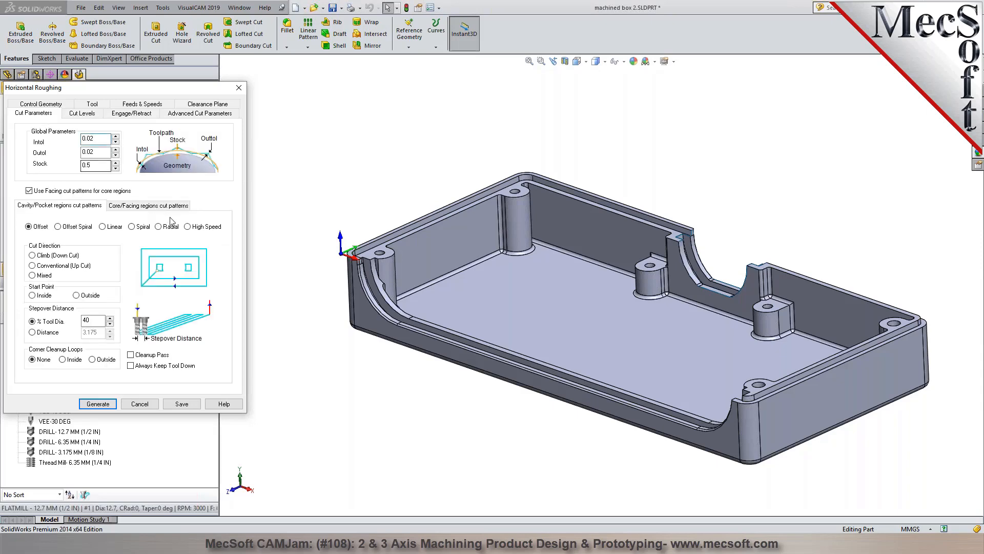
{"action": "mouse_move", "coordinate": [194, 233]}
{"action": "left_click", "coordinate": [81, 113]}
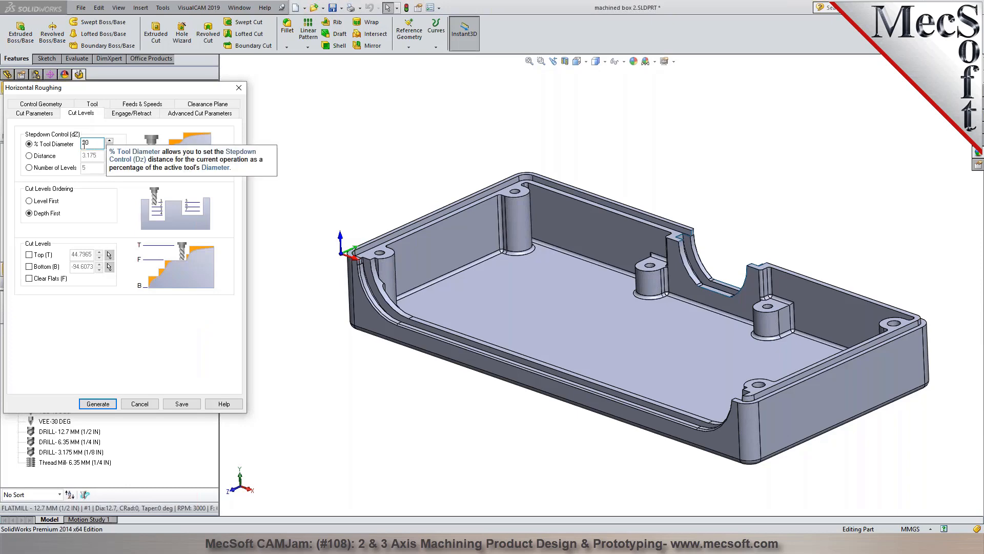
Review the engage/retract and advanced cut settings and generate the Horizontal Roughing toolpath.
{"action": "left_click", "coordinate": [131, 113]}
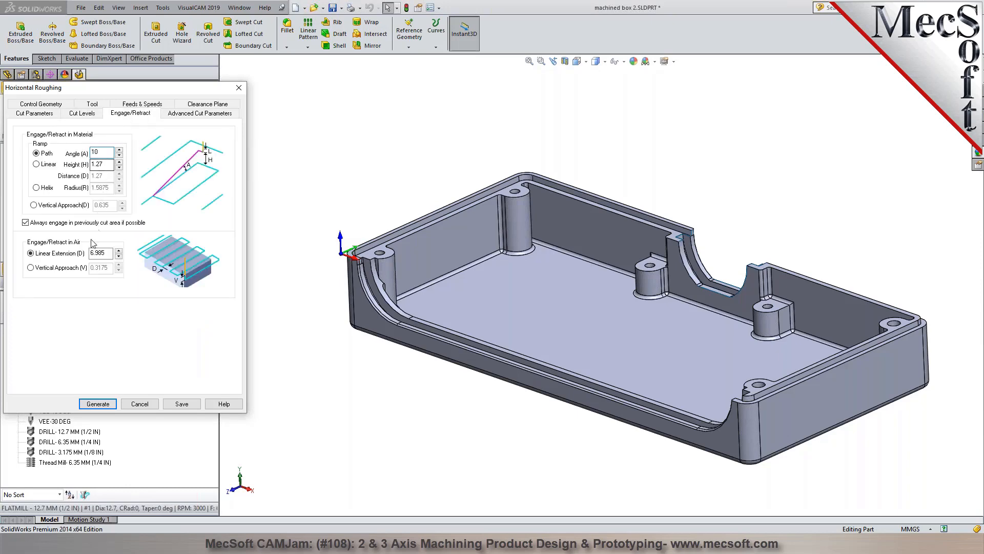
{"action": "left_click", "coordinate": [180, 112]}
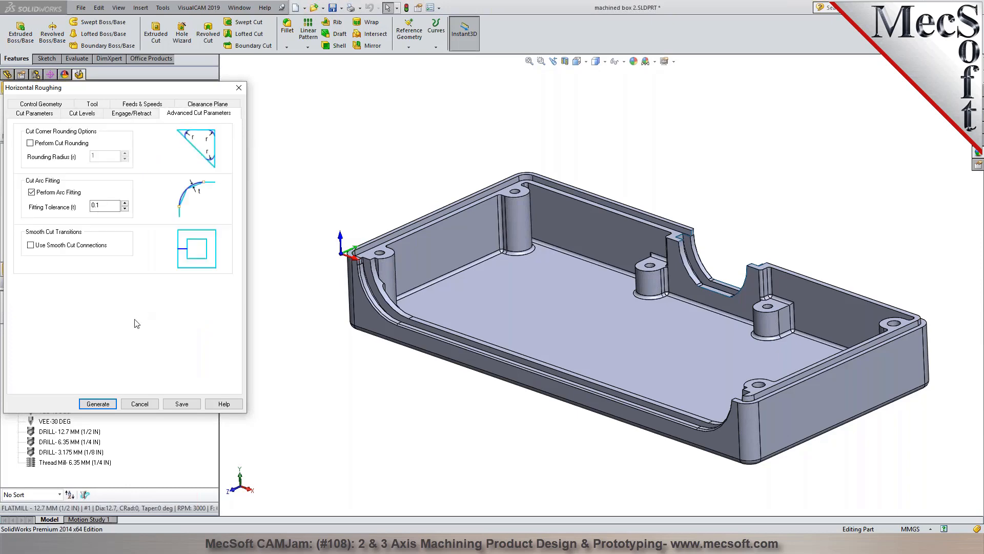
{"action": "left_click", "coordinate": [106, 404]}
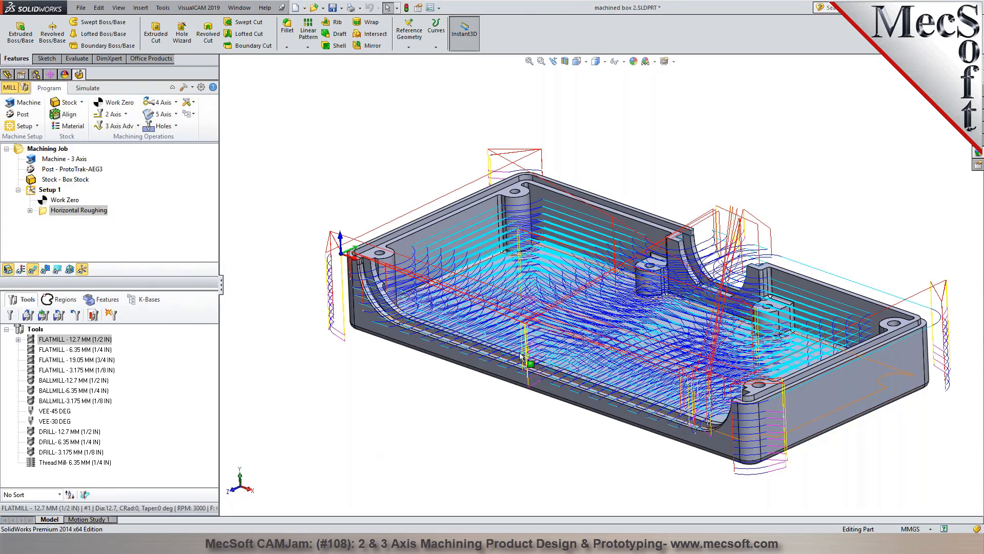
Examine the roughing toolpath one Z level at a time, from the top level down through the pocket and corner cuts.
{"action": "mouse_move", "coordinate": [467, 288]}
{"action": "middle_mouse_down"}
{"action": "mouse_move", "coordinate": [478, 310]}
{"action": "mouse_move", "coordinate": [479, 298]}
{"action": "middle_mouse_up"}
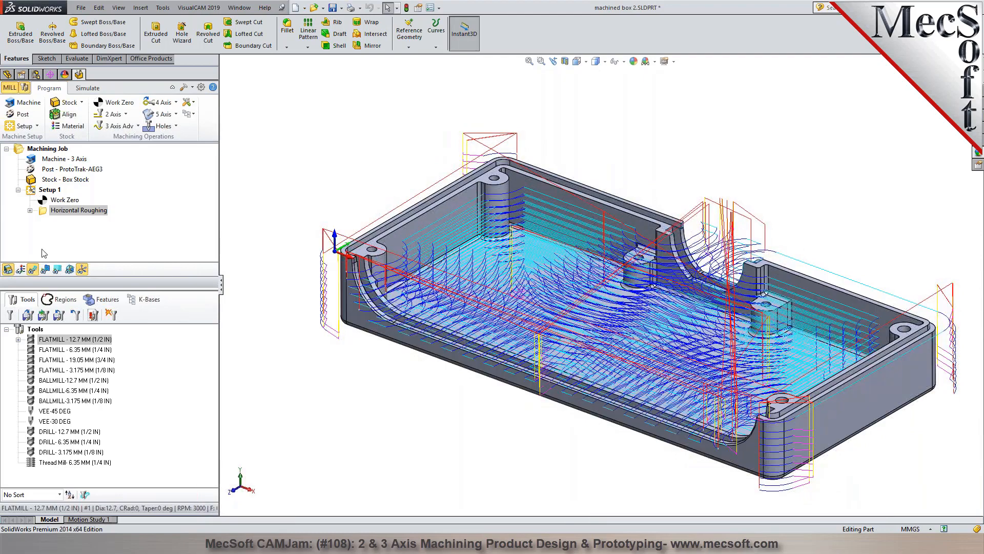
{"action": "left_click", "coordinate": [57, 269]}
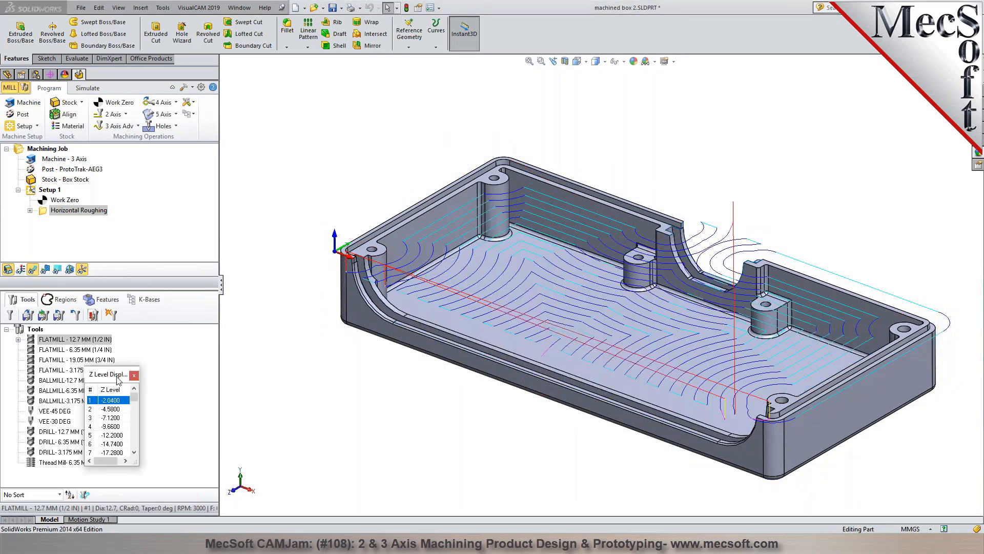
{"action": "left_click_drag", "start_coordinate": [116, 376], "coordinate": [146, 314]}
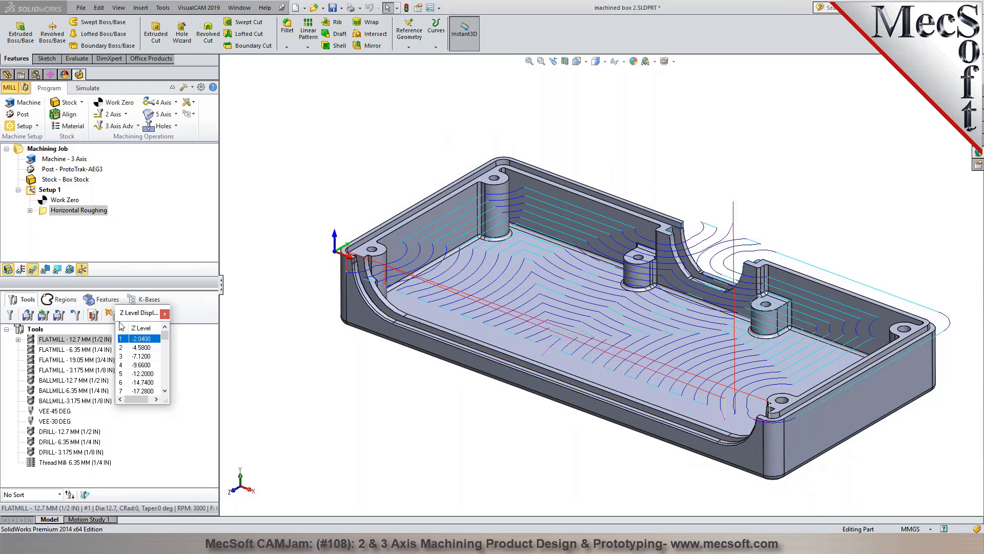
{"action": "left_click", "coordinate": [137, 347]}
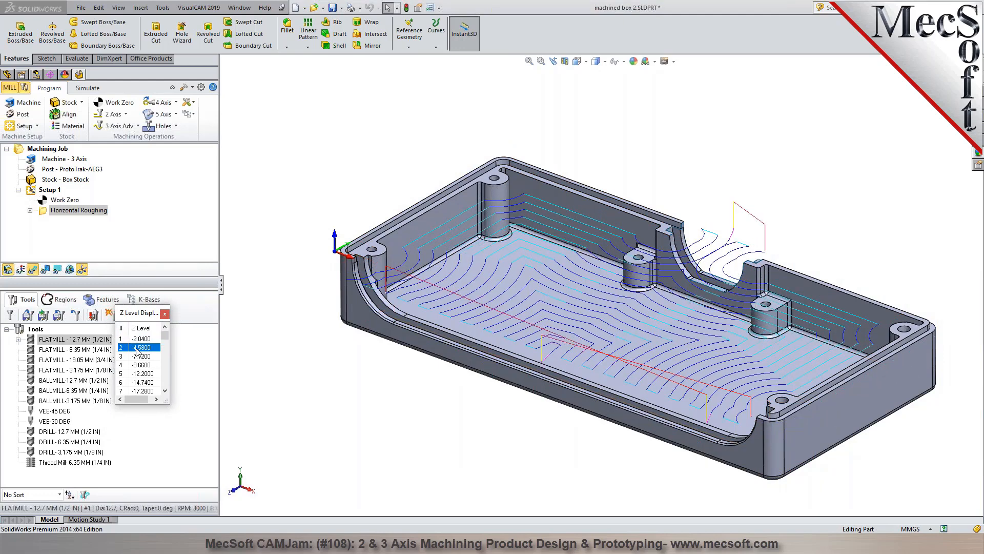
{"action": "left_click", "coordinate": [142, 356]}
{"action": "left_click", "coordinate": [143, 365]}
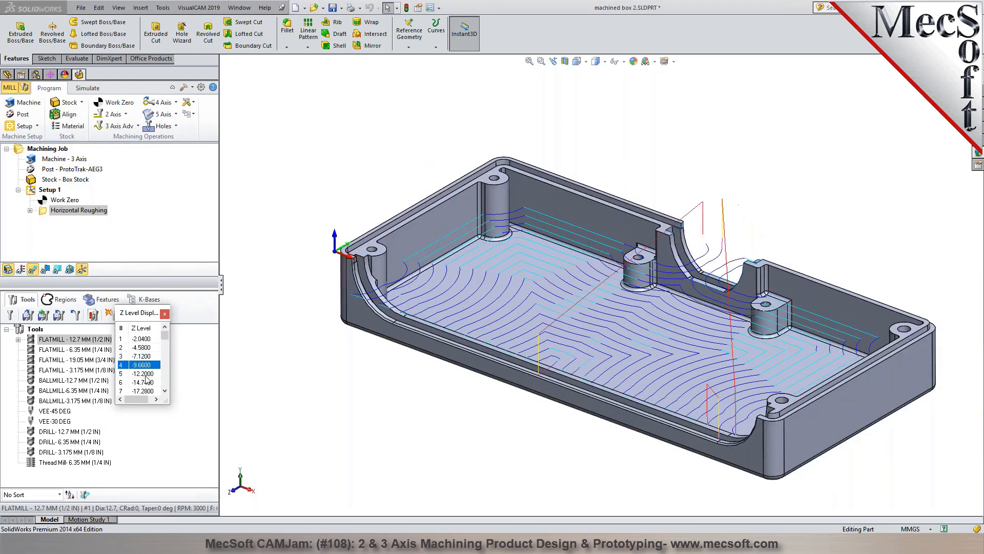
{"action": "left_click", "coordinate": [145, 374]}
{"action": "scroll", "coordinate": [145, 375], "scroll_direction": "down", "scroll_amount": 1}
{"action": "left_click", "coordinate": [147, 356]}
{"action": "left_click", "coordinate": [145, 365]}
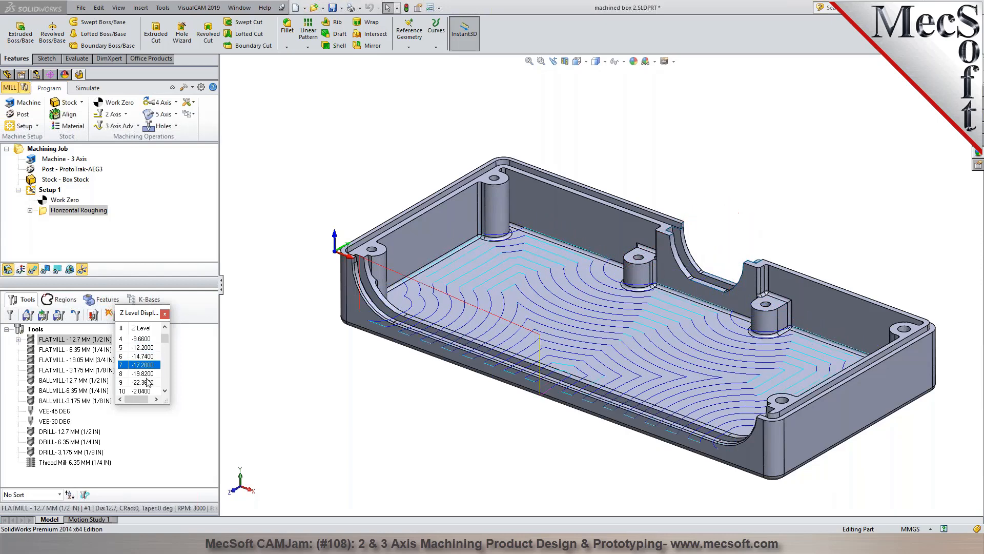
{"action": "scroll", "coordinate": [147, 377], "scroll_direction": "down", "scroll_amount": 2}
{"action": "left_click", "coordinate": [146, 358]}
{"action": "left_click", "coordinate": [145, 365]}
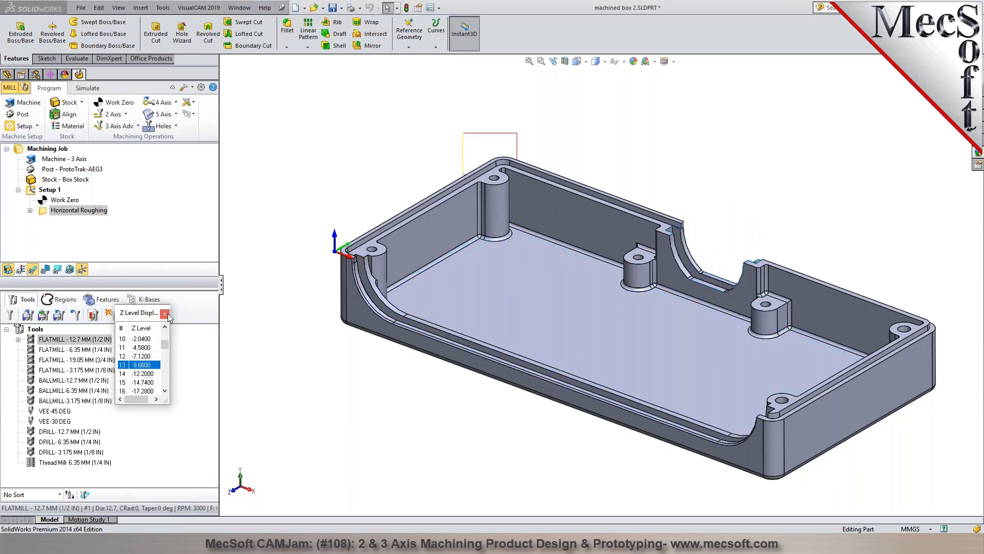
{"action": "middle_click_drag", "start_coordinate": [513, 257], "coordinate": [457, 294]}
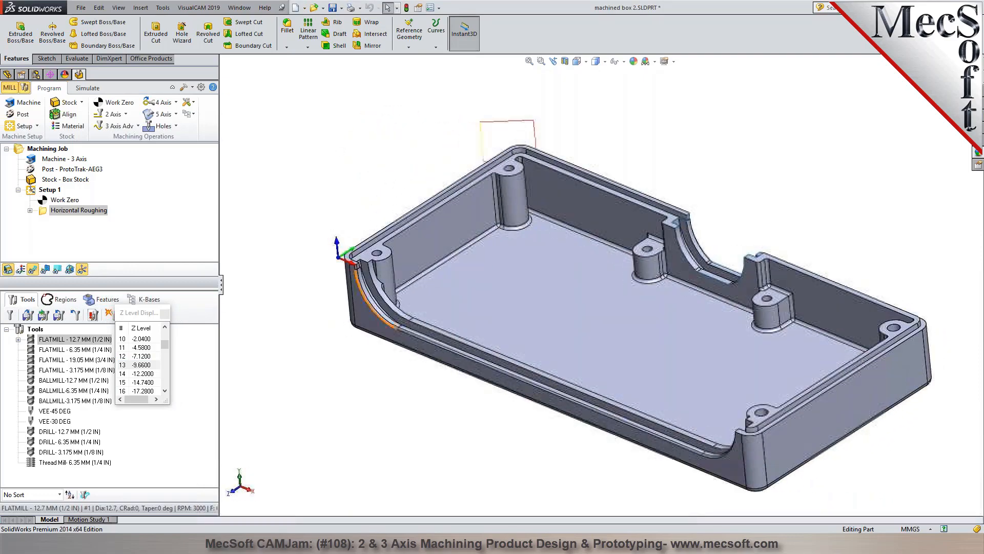
{"action": "left_click", "coordinate": [164, 314]}
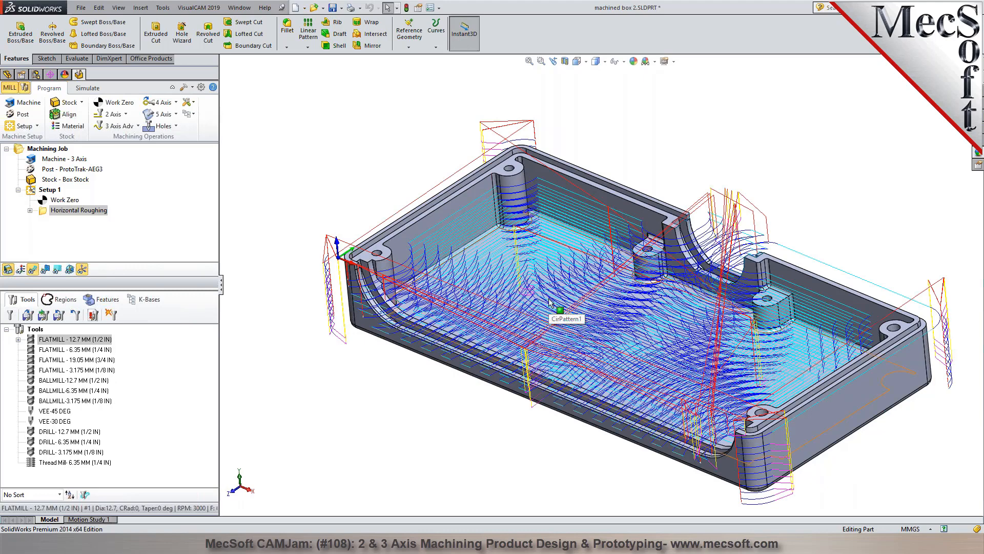
Simulate the Horizontal Roughing operation on the box stock and check its machining information.
{"action": "left_click", "coordinate": [88, 88]}
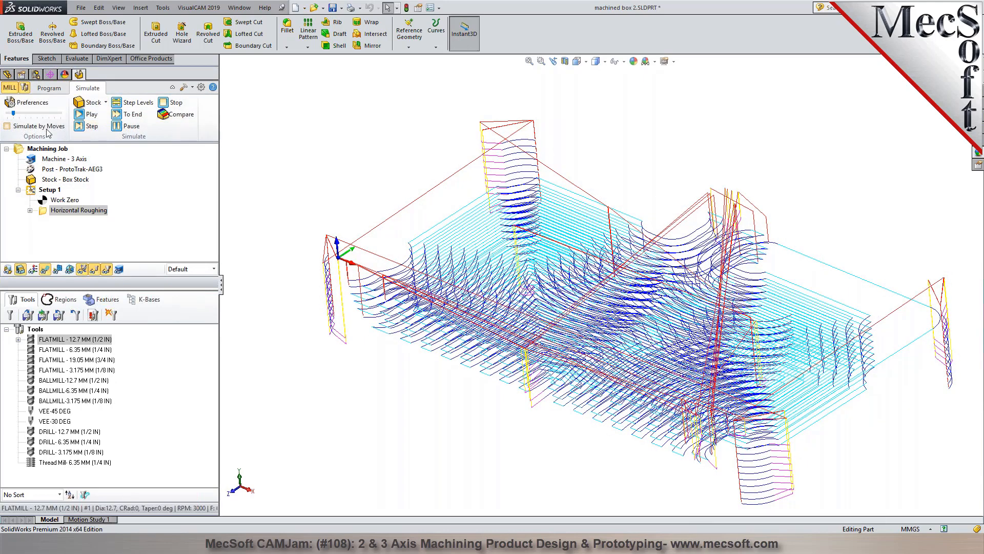
{"action": "left_click", "coordinate": [86, 114]}
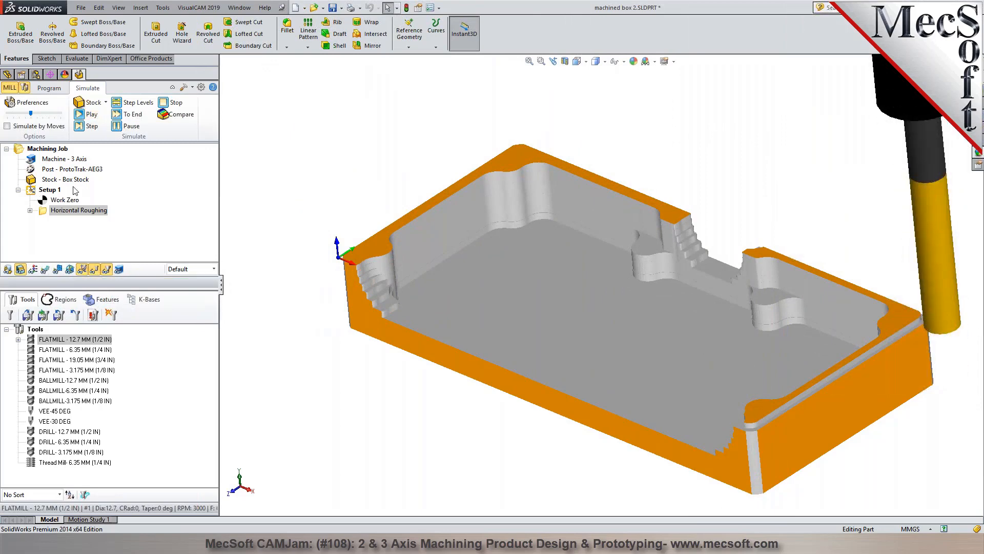
{"action": "right_click", "coordinate": [75, 214]}
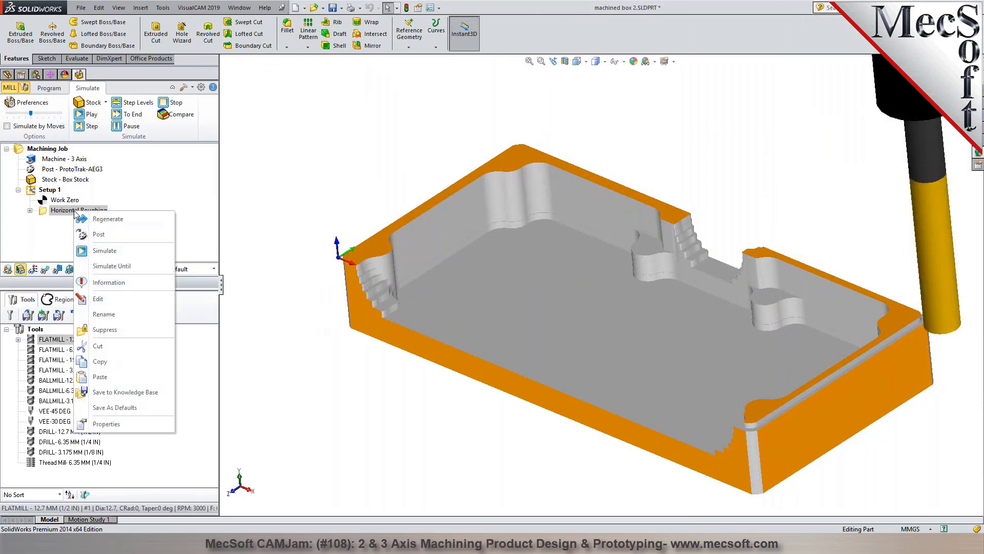
{"action": "left_click", "coordinate": [108, 283]}
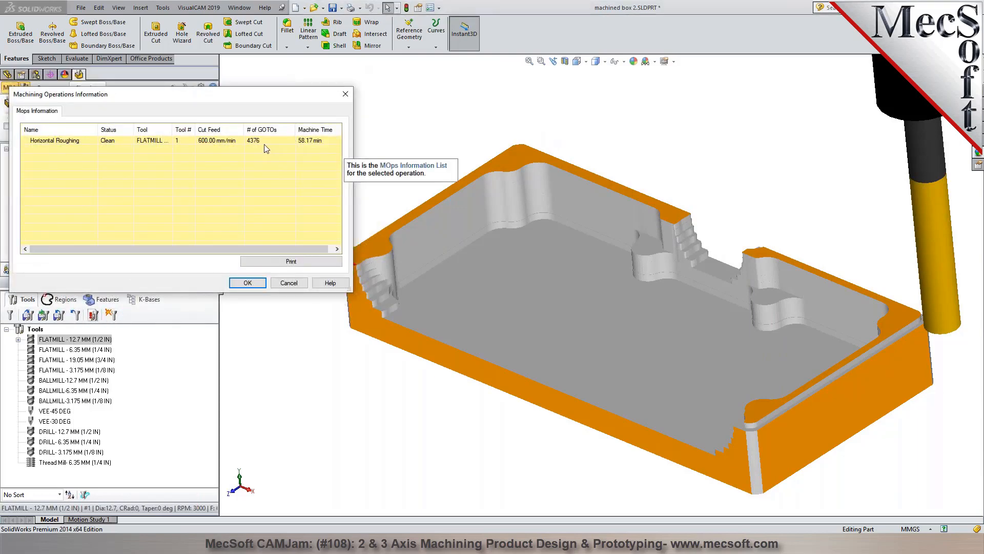
{"action": "left_click", "coordinate": [288, 283]}
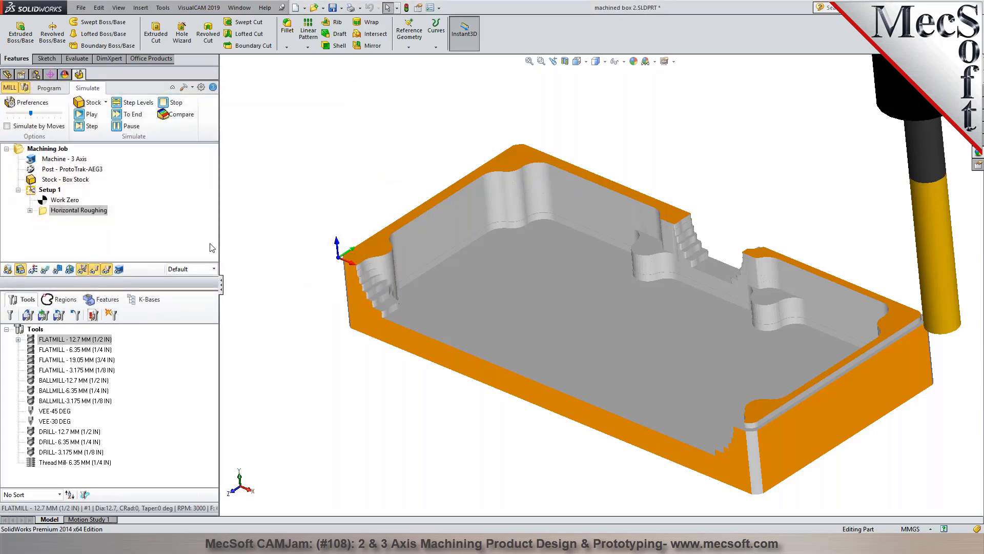
Inspect the material left by roughing around the bosses, corners and cutouts, and compare it with the part in the programming view.
{"action": "scroll", "coordinate": [305, 204], "scroll_direction": "up", "scroll_amount": 5}
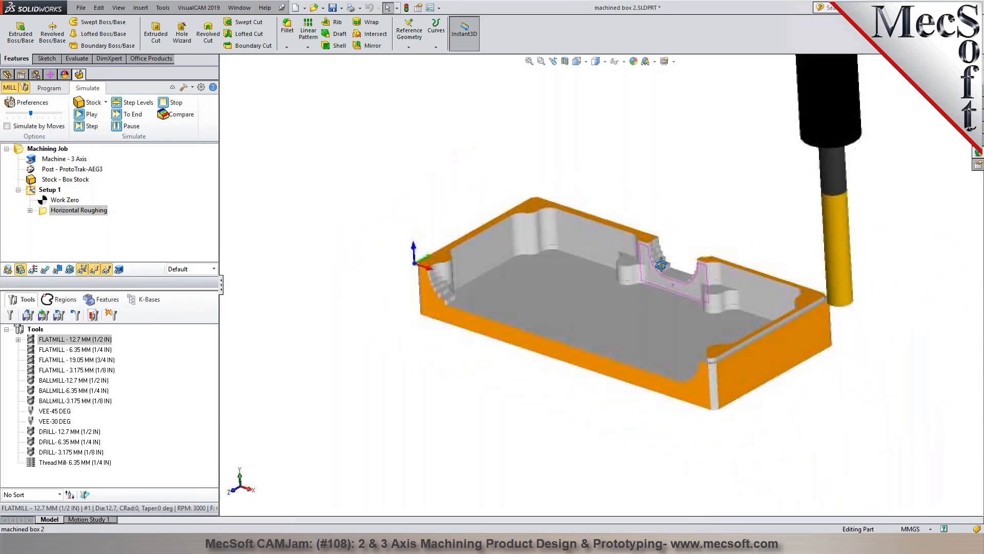
{"action": "middle_click_drag", "start_coordinate": [662, 265], "coordinate": [682, 275]}
{"action": "scroll", "coordinate": [699, 310], "scroll_direction": "down", "scroll_amount": 3}
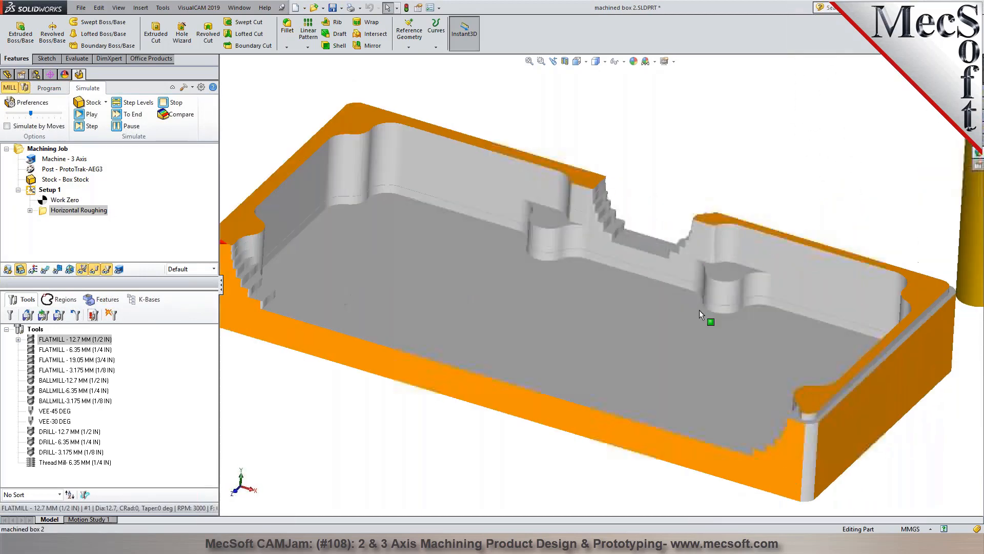
{"action": "scroll", "coordinate": [699, 310], "scroll_direction": "up", "scroll_amount": 3}
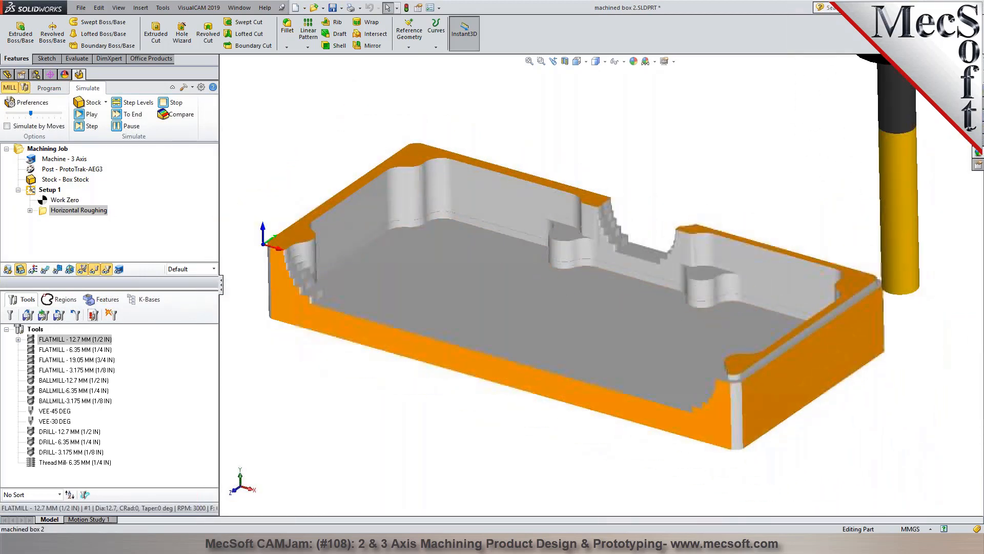
{"action": "left_click", "coordinate": [49, 87]}
{"action": "scroll", "coordinate": [534, 274], "scroll_direction": "down", "scroll_amount": 3}
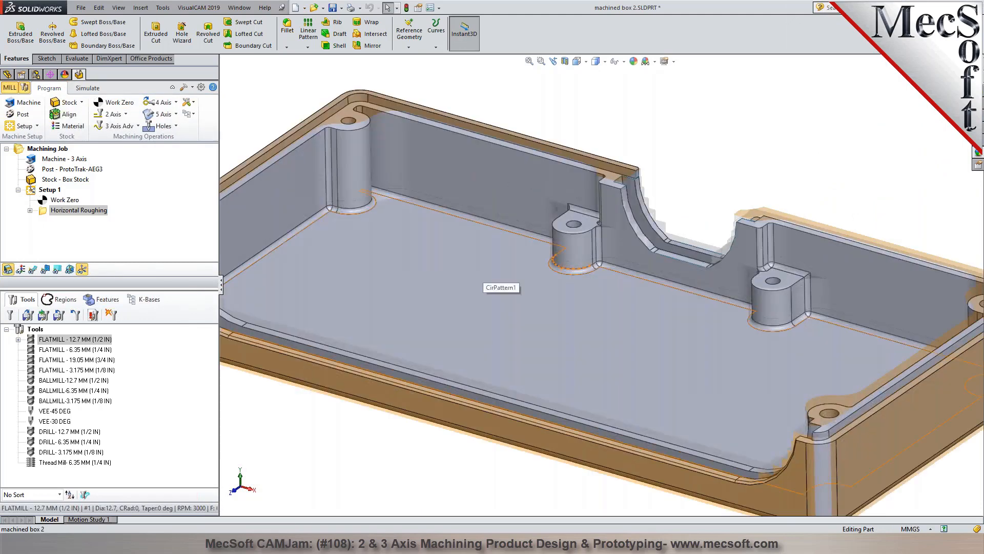
Reopen the Horizontal Roughing operation and check the Clear Flats option in its cut level settings.
{"action": "left_click", "coordinate": [45, 213]}
{"action": "scroll", "coordinate": [579, 225], "scroll_direction": "up", "scroll_amount": 2}
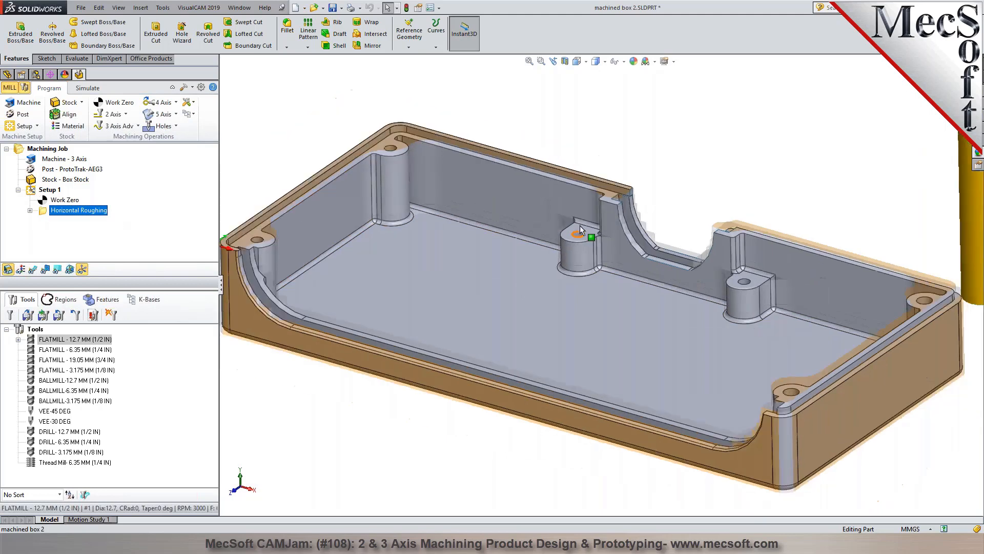
{"action": "left_click", "coordinate": [75, 202]}
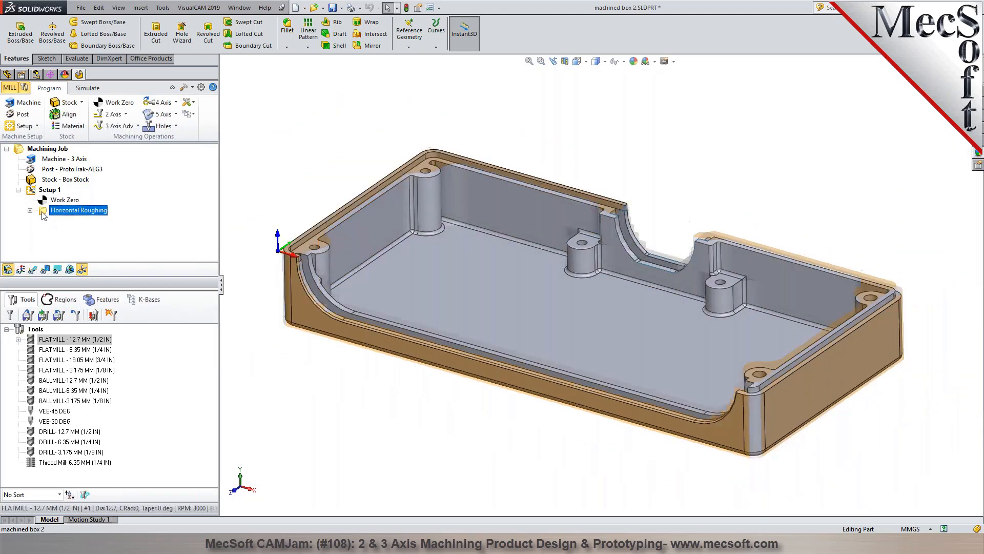
{"action": "double_click", "coordinate": [75, 211]}
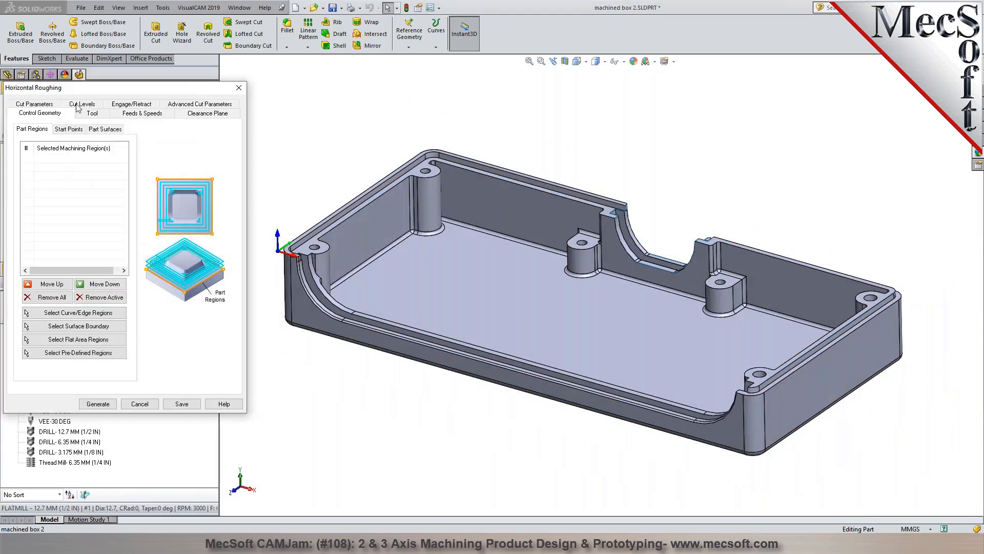
{"action": "left_click", "coordinate": [81, 104]}
{"action": "mouse_move", "coordinate": [44, 282]}
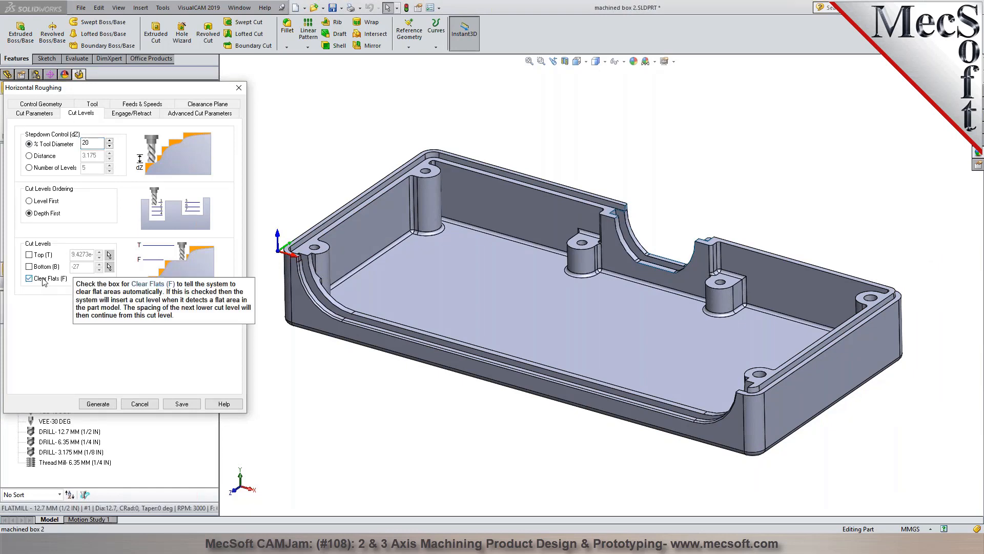
Enable the Top cut level for the roughing operation, set it to -0.01 and generate the toolpath.
{"action": "scroll", "coordinate": [353, 205], "scroll_direction": "up", "scroll_amount": 5}
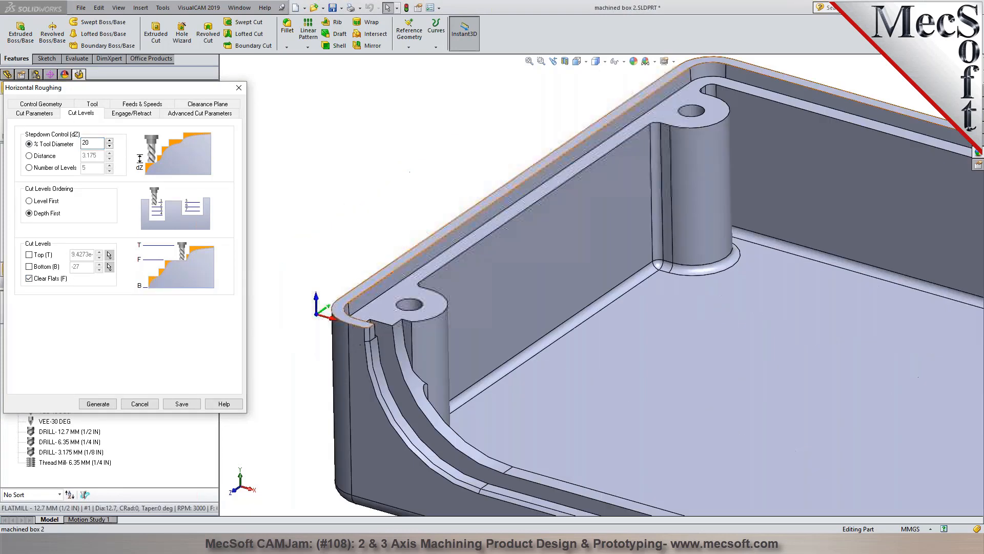
{"action": "left_click", "coordinate": [394, 265]}
{"action": "left_click", "coordinate": [322, 188]}
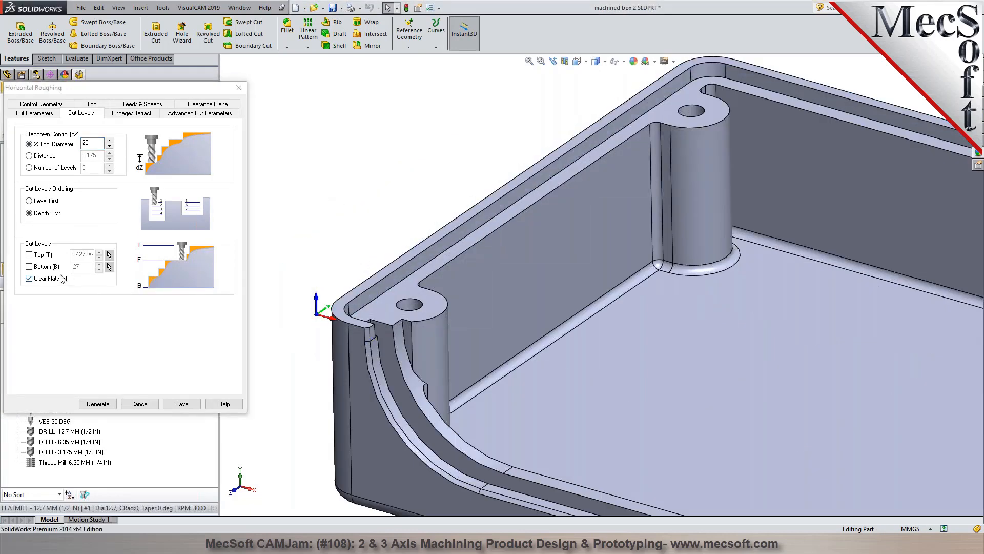
{"action": "left_click", "coordinate": [45, 256]}
{"action": "left_click", "coordinate": [45, 257]}
{"action": "left_click", "coordinate": [109, 255]}
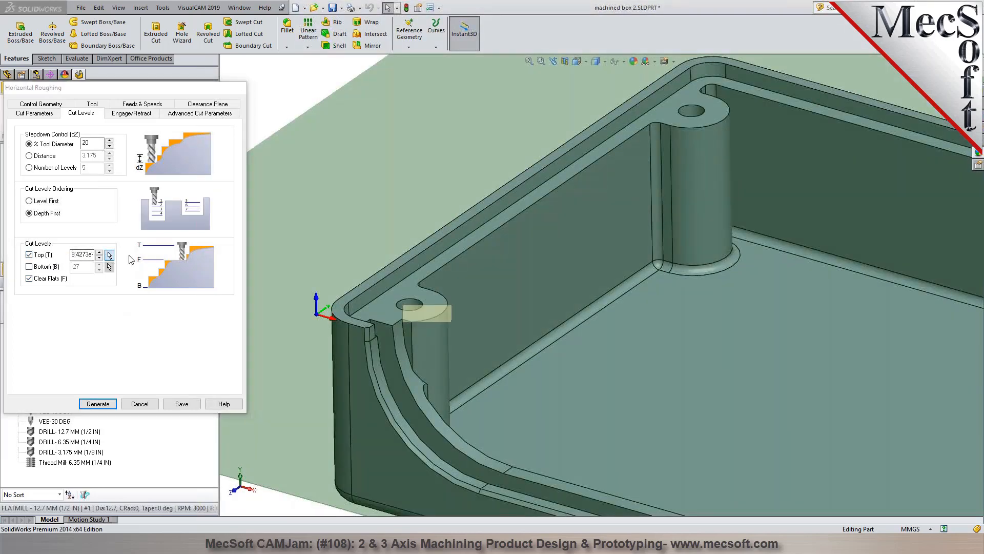
{"action": "left_click", "coordinate": [368, 282]}
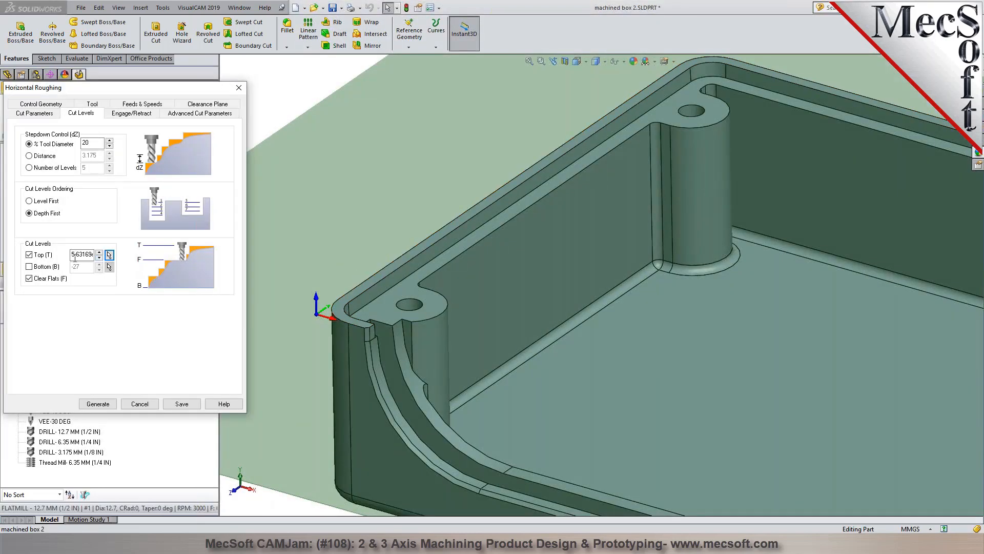
{"action": "double_click", "coordinate": [73, 255]}
{"action": "type", "text": "-0.01"}
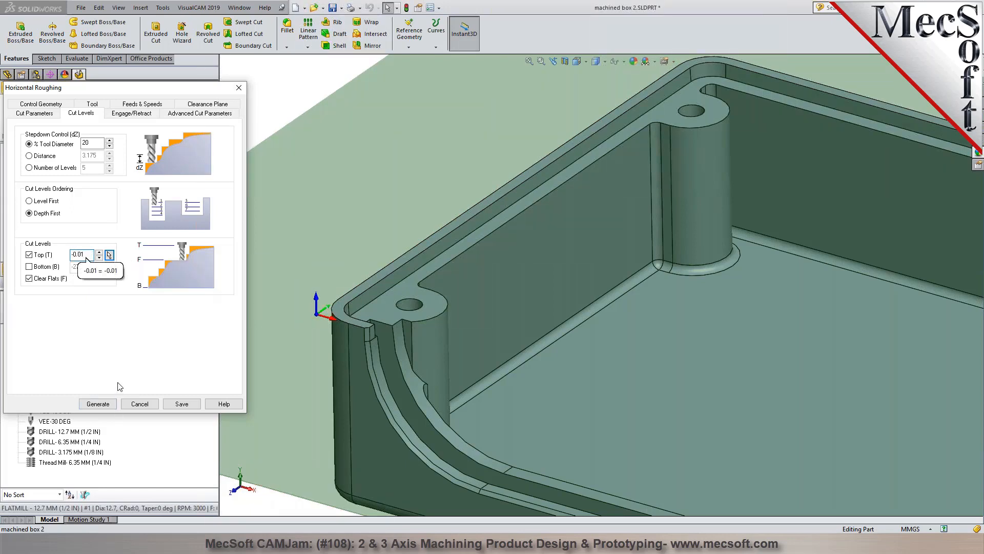
{"action": "left_click", "coordinate": [103, 404]}
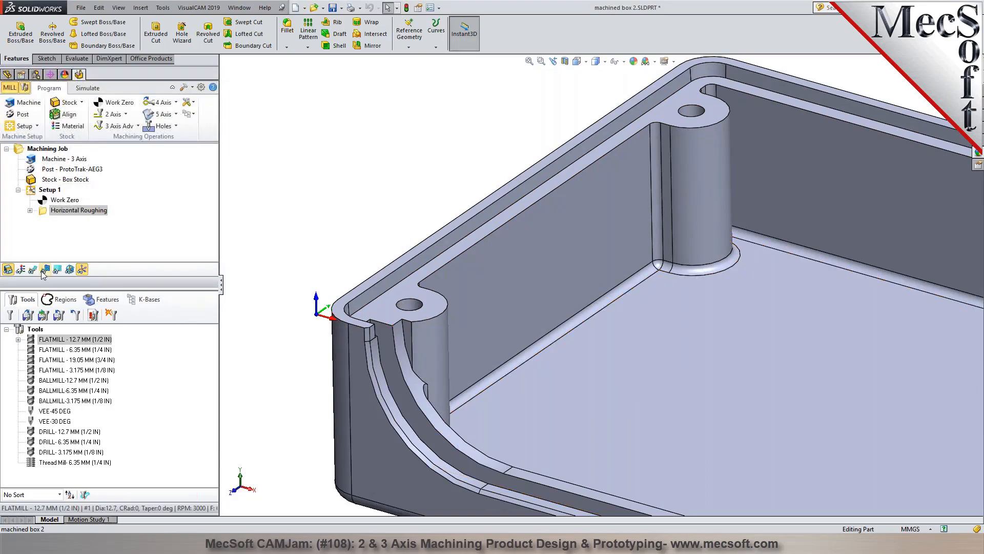
Display the regenerated roughing toolpath over the part and examine its upper Z levels individually.
{"action": "left_click", "coordinate": [33, 269]}
{"action": "scroll", "coordinate": [553, 286], "scroll_direction": "up", "scroll_amount": 5}
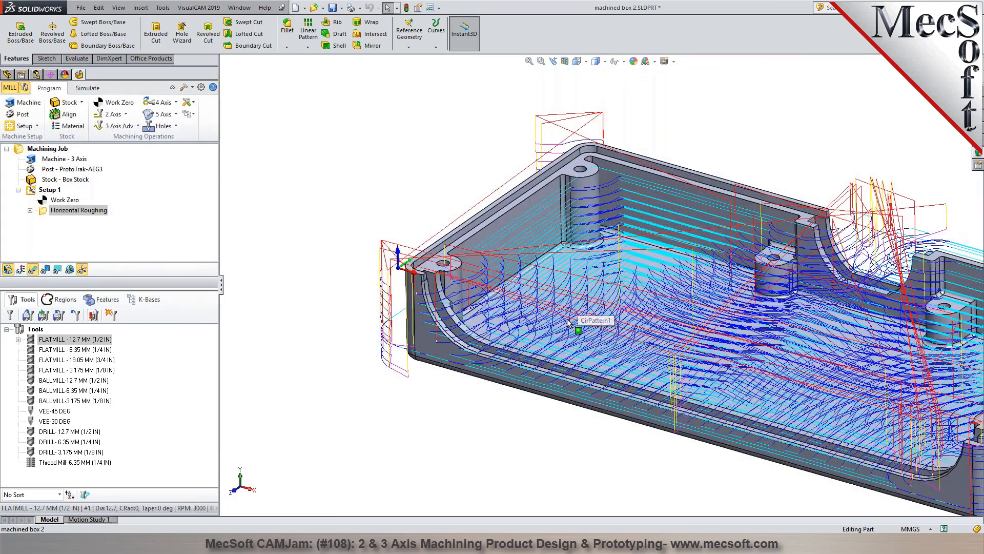
{"action": "key", "text": "f"}
{"action": "left_click", "coordinate": [57, 269]}
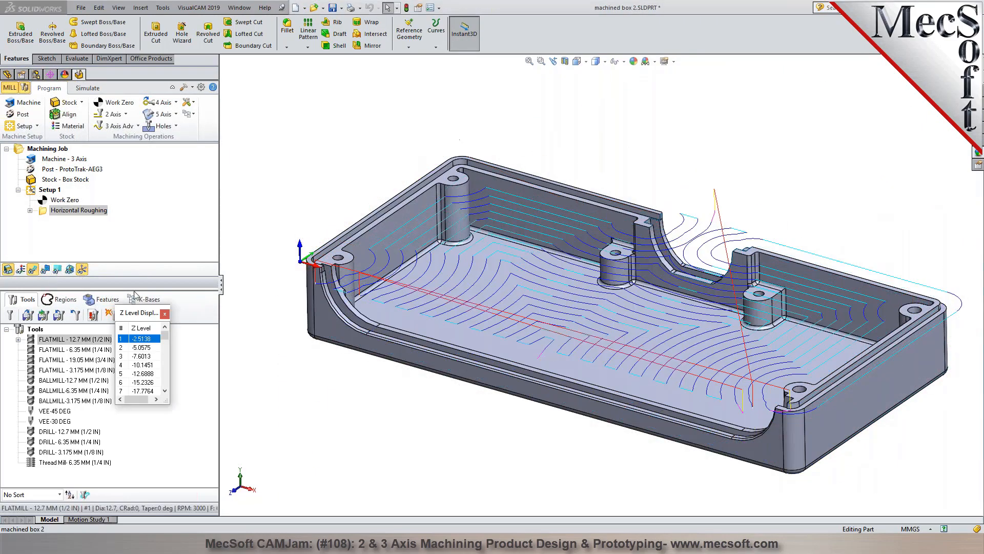
{"action": "left_click", "coordinate": [140, 347]}
{"action": "scroll", "coordinate": [146, 380], "scroll_direction": "down", "scroll_amount": 15}
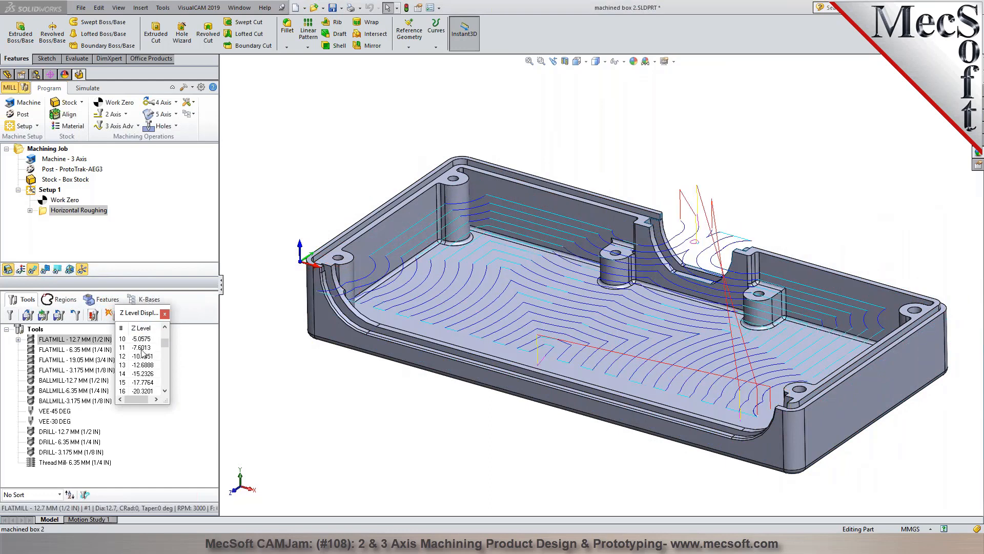
{"action": "scroll", "coordinate": [149, 389], "scroll_direction": "down", "scroll_amount": 3}
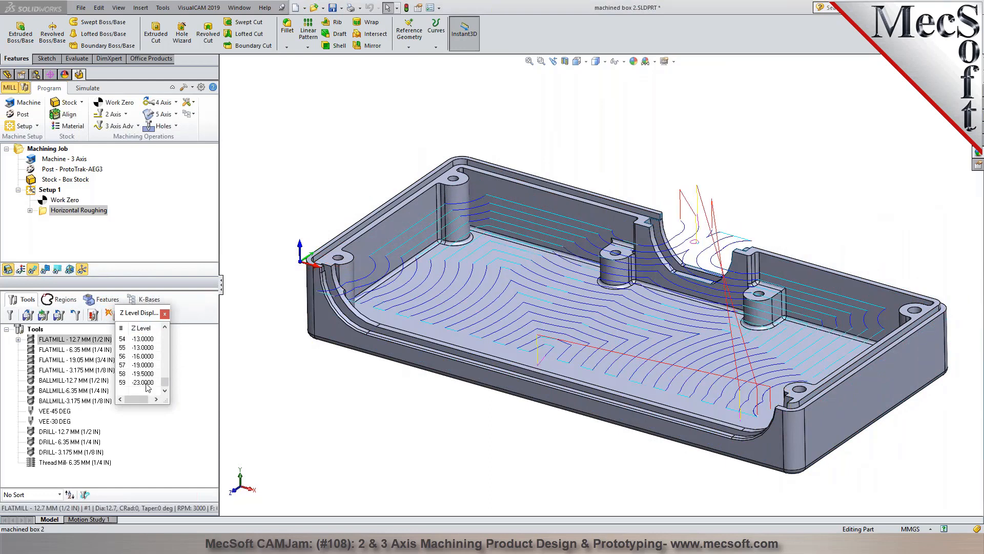
Examine the flat-clearing toolpath levels one by one from Z -23 up to Z -4, and close the level display.
{"action": "left_click", "coordinate": [143, 382]}
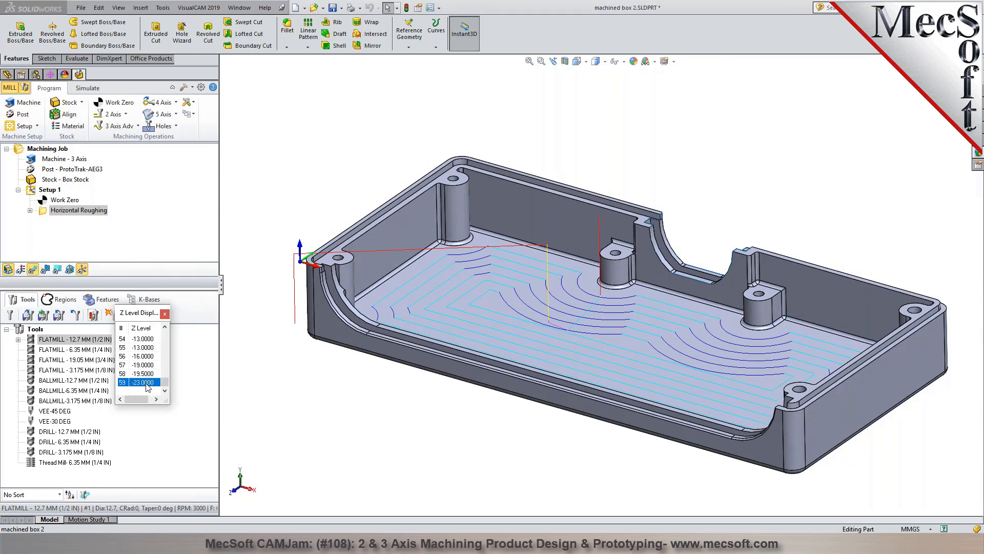
{"action": "left_click", "coordinate": [143, 374]}
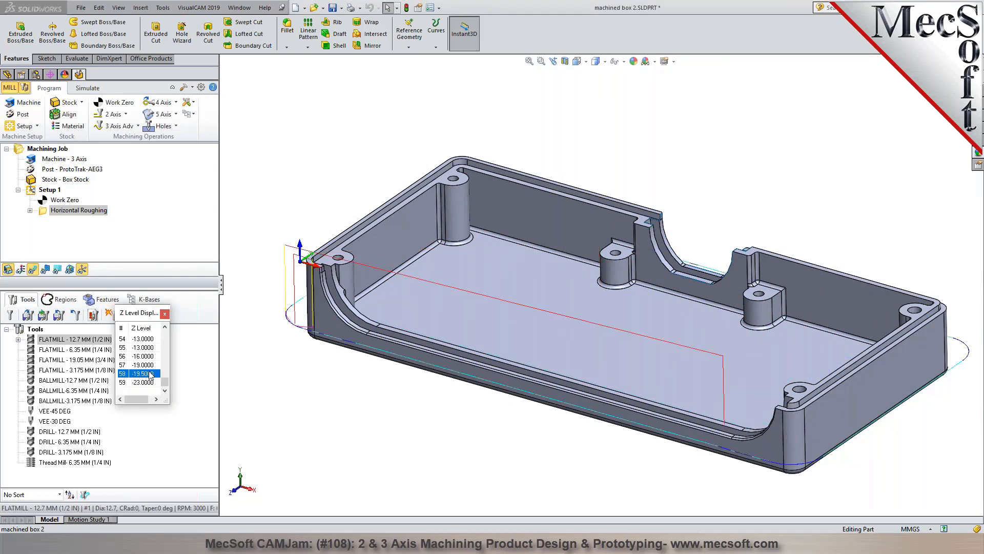
{"action": "left_click", "coordinate": [150, 365]}
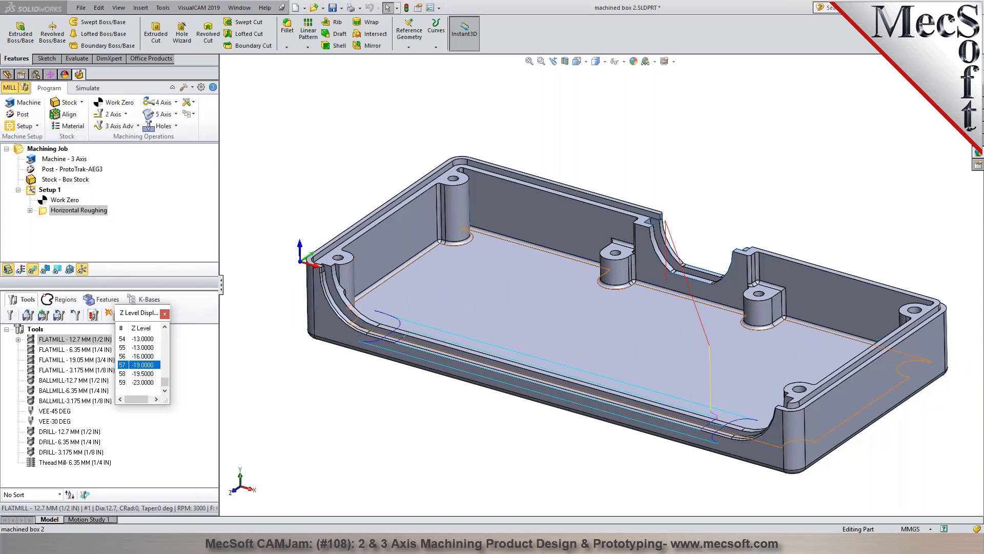
{"action": "left_click", "coordinate": [150, 356]}
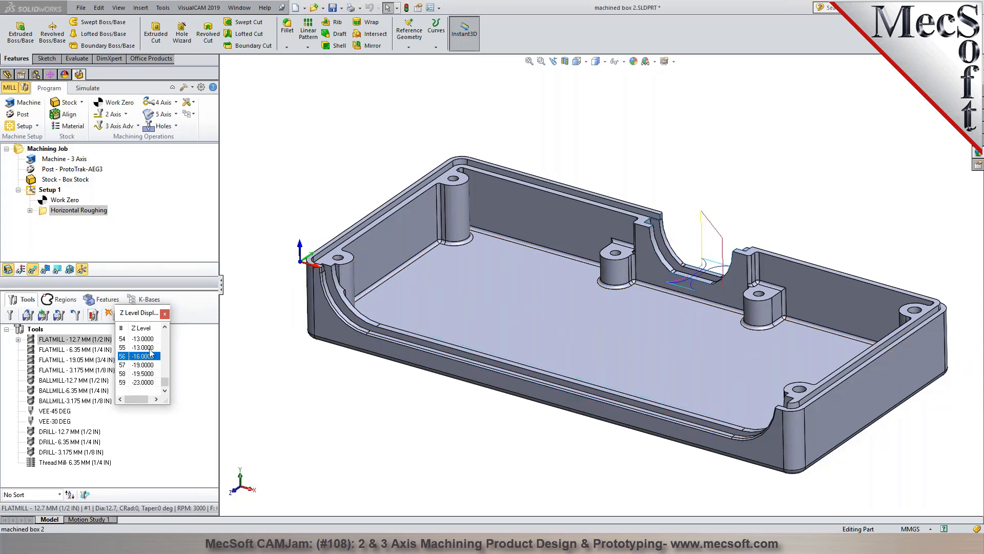
{"action": "left_click", "coordinate": [150, 350]}
{"action": "scroll", "coordinate": [151, 351], "scroll_direction": "up", "scroll_amount": 1}
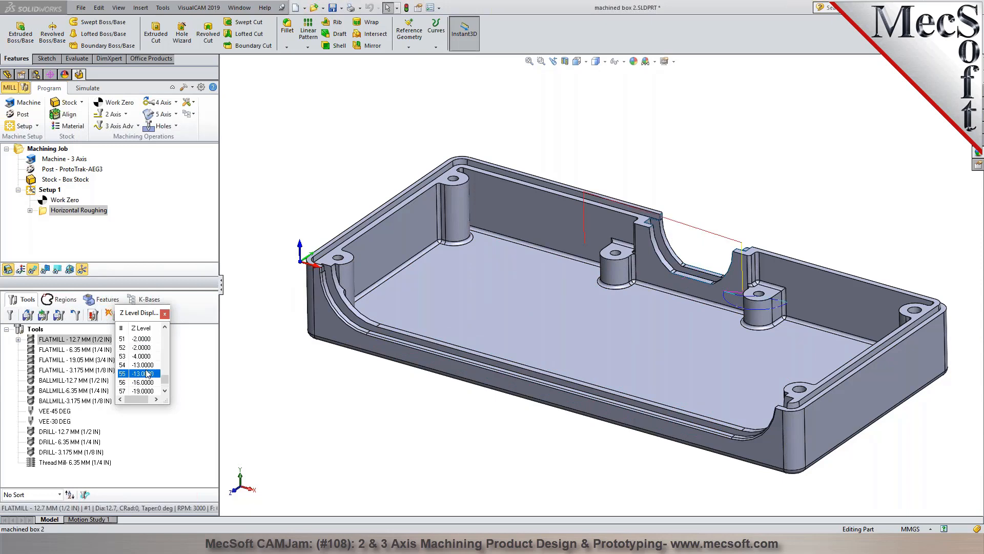
{"action": "key", "text": "Up"}
{"action": "key", "text": "Up"}
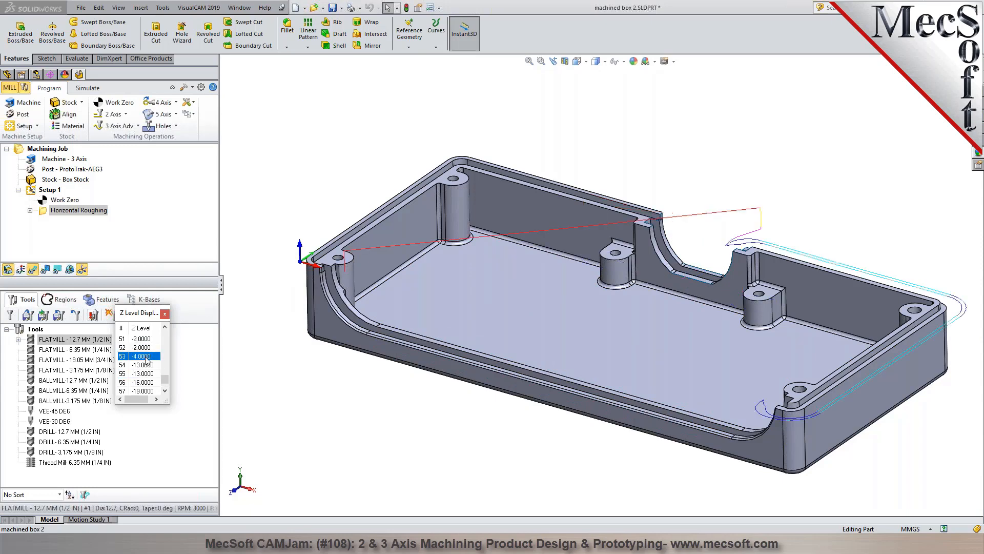
{"action": "left_click", "coordinate": [164, 313]}
Set the simulation color of the Horizontal Roughing operation to olive in its properties.
{"action": "right_click", "coordinate": [77, 211]}
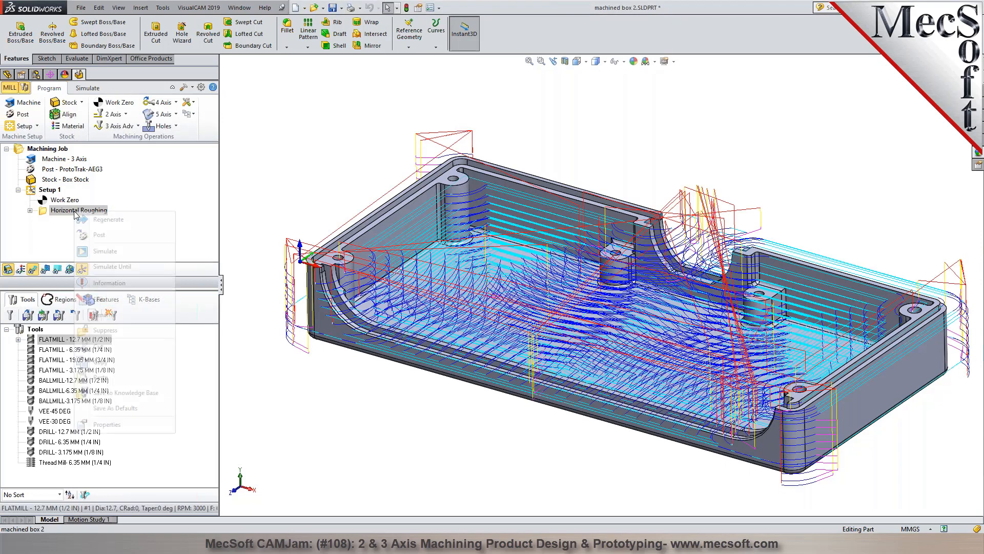
{"action": "left_click", "coordinate": [113, 424]}
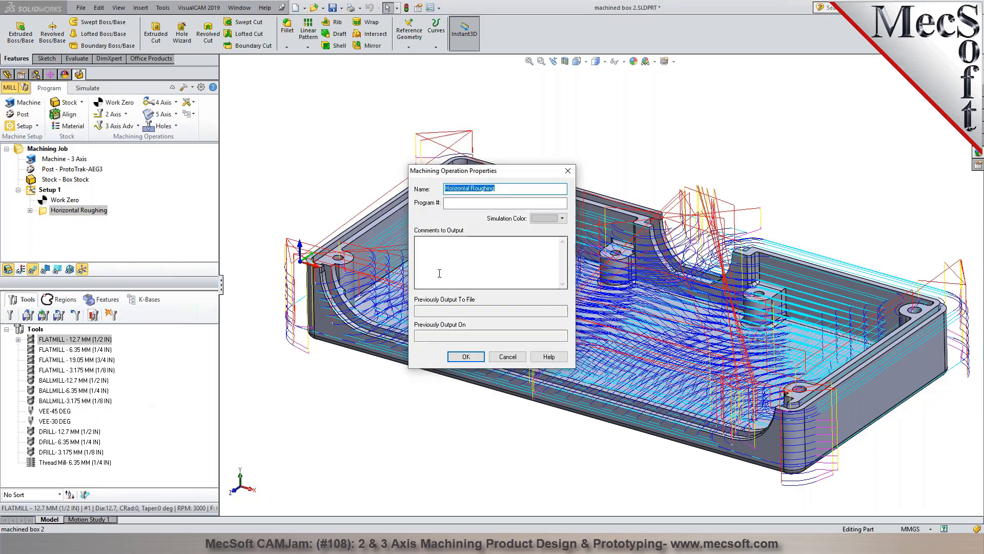
{"action": "left_click", "coordinate": [563, 218]}
{"action": "left_click", "coordinate": [557, 254]}
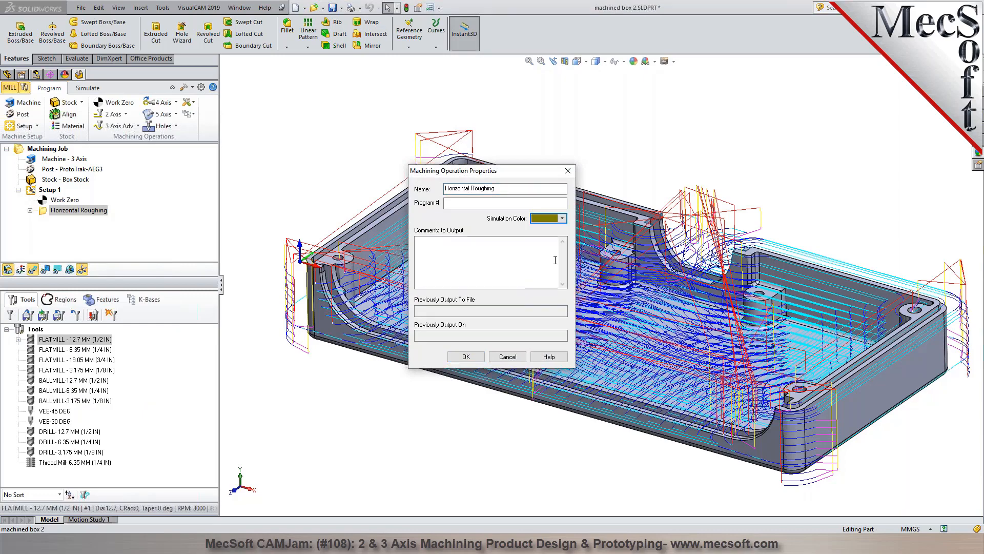
Set the simulated stock coloring to Mop and simulate the Horizontal Roughing operation.
{"action": "left_click", "coordinate": [88, 88]}
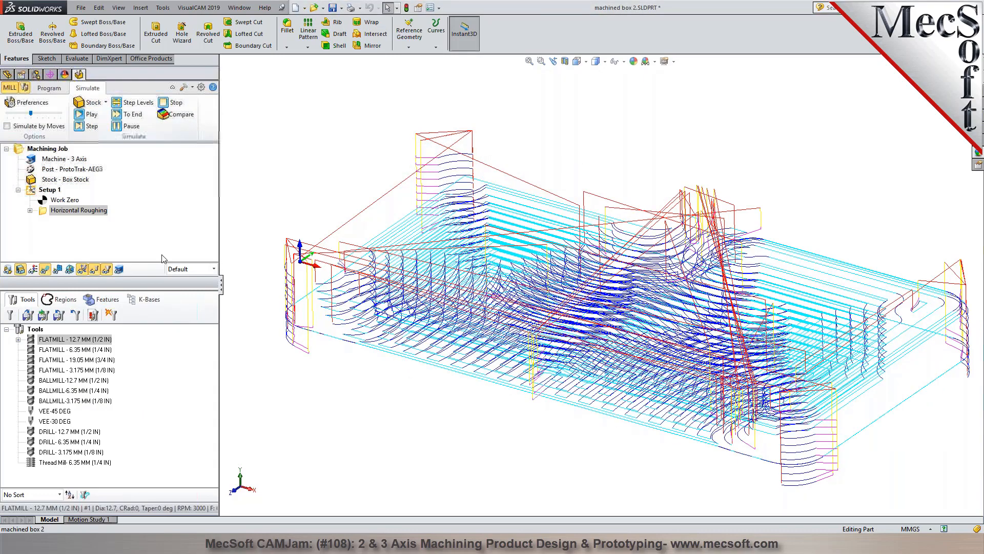
{"action": "left_click", "coordinate": [214, 268]}
{"action": "left_click", "coordinate": [205, 296]}
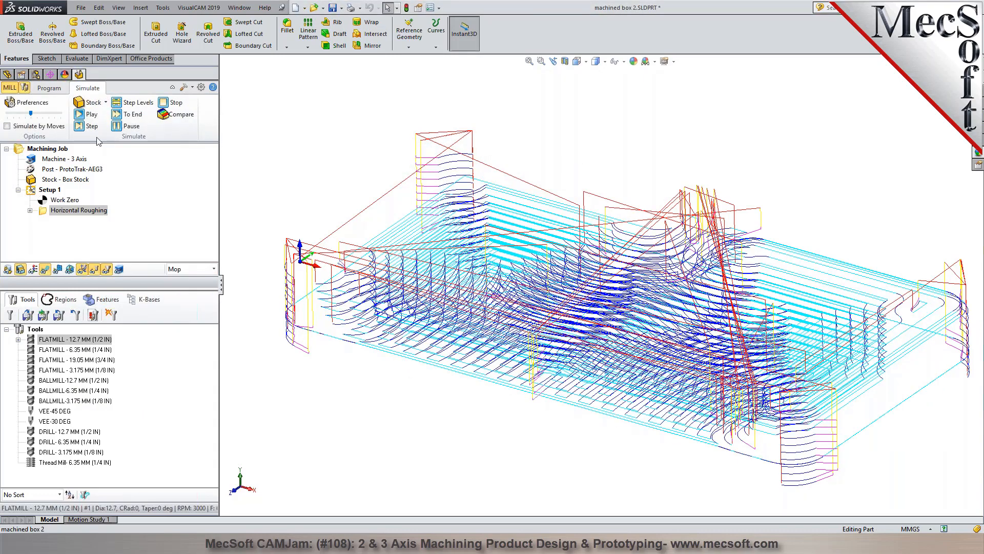
{"action": "left_click", "coordinate": [88, 114]}
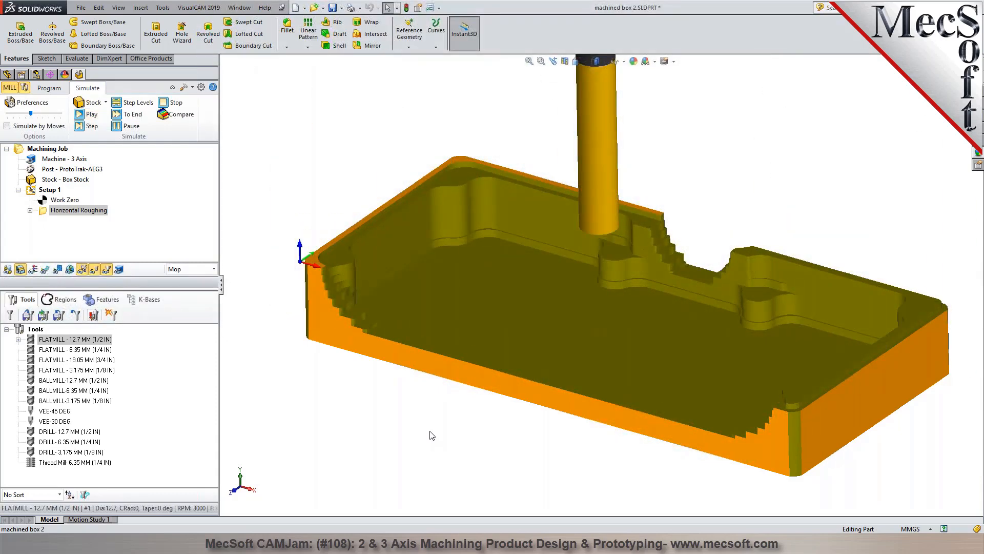
Inspect the stepped stock left around the bosses and cutouts, and compare it with the part in the programming view.
{"action": "mouse_move", "coordinate": [476, 284]}
{"action": "middle_mouse_down"}
{"action": "mouse_move", "coordinate": [510, 253]}
{"action": "mouse_move", "coordinate": [480, 287]}
{"action": "middle_mouse_up"}
{"action": "scroll", "coordinate": [527, 293], "scroll_direction": "down", "scroll_amount": 2}
{"action": "scroll", "coordinate": [520, 296], "scroll_direction": "up", "scroll_amount": 2}
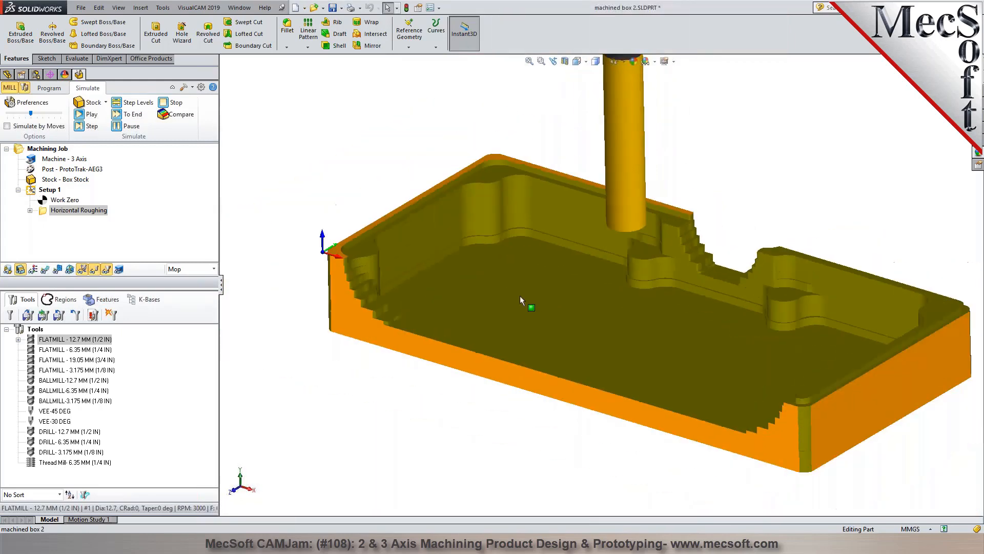
{"action": "left_click", "coordinate": [58, 91]}
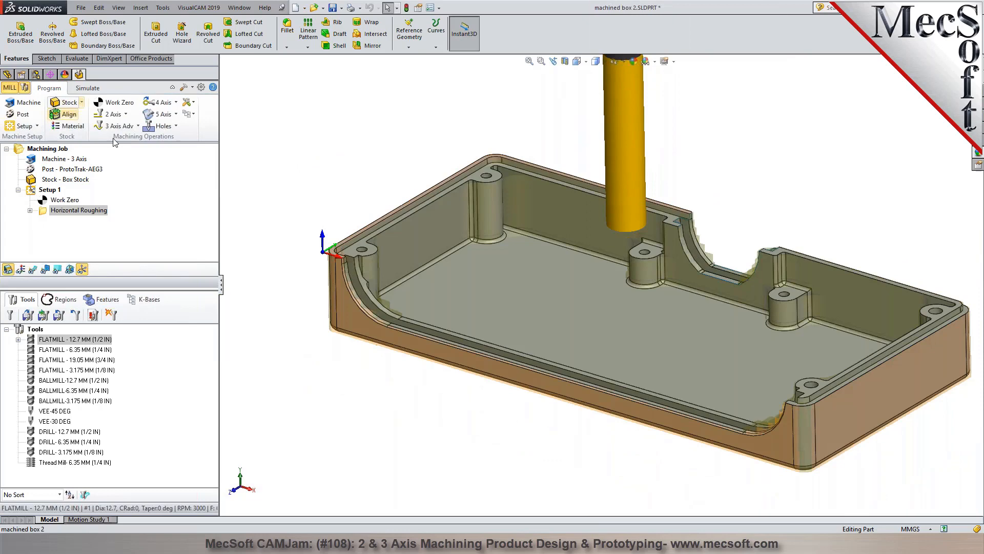
{"action": "left_click", "coordinate": [547, 256]}
{"action": "left_click", "coordinate": [324, 185]}
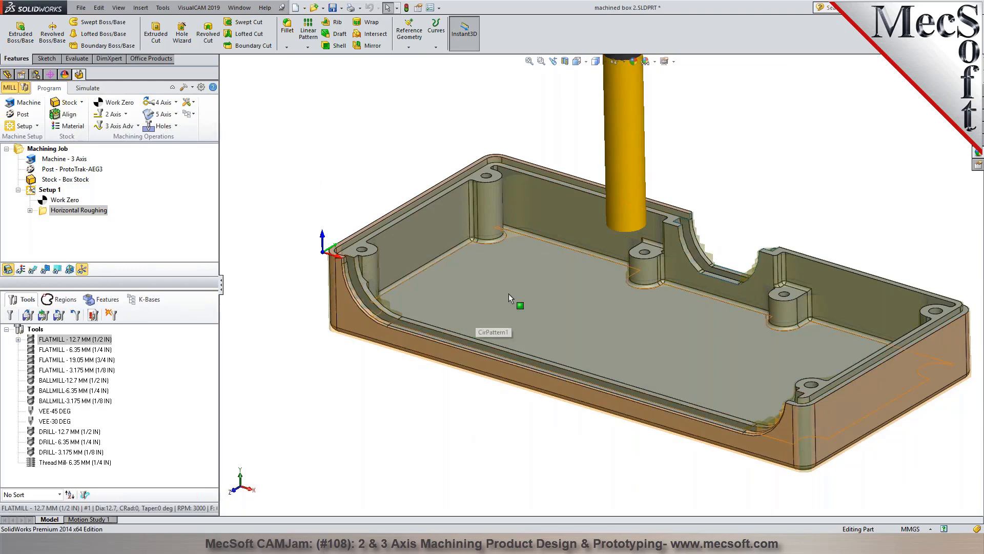
{"action": "middle_click_drag", "start_coordinate": [487, 334], "coordinate": [503, 298]}
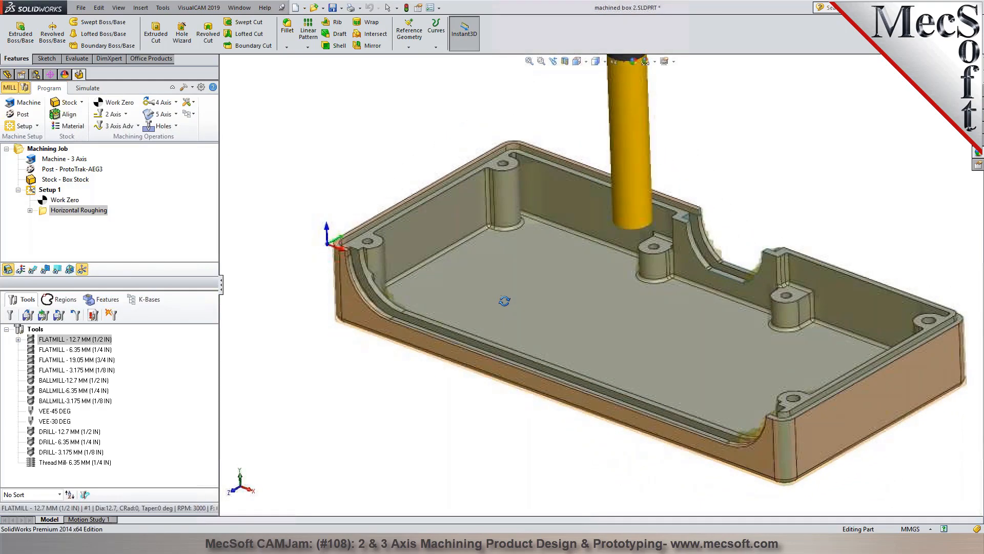
Add a 3-axis Horizontal Finishing operation and start picking curve or edge regions as its part regions.
{"action": "left_click", "coordinate": [132, 127]}
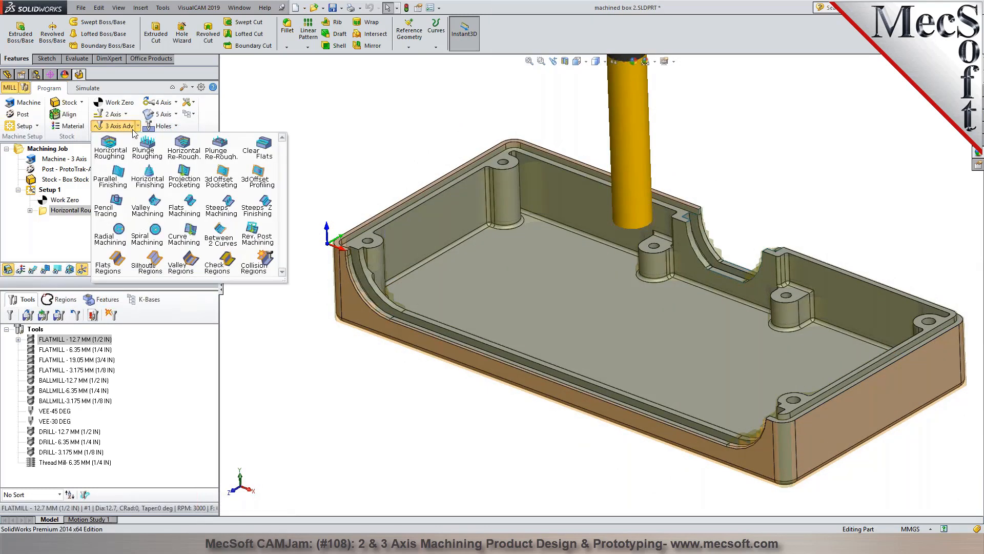
{"action": "left_click", "coordinate": [148, 189]}
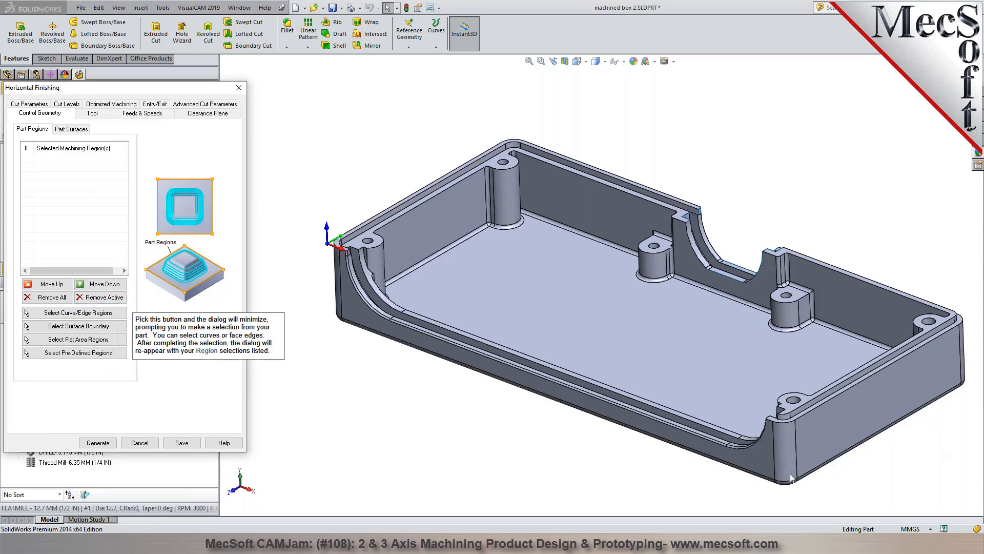
{"action": "left_click", "coordinate": [88, 316]}
{"action": "left_click", "coordinate": [369, 328]}
{"action": "right_click", "coordinate": [369, 329]}
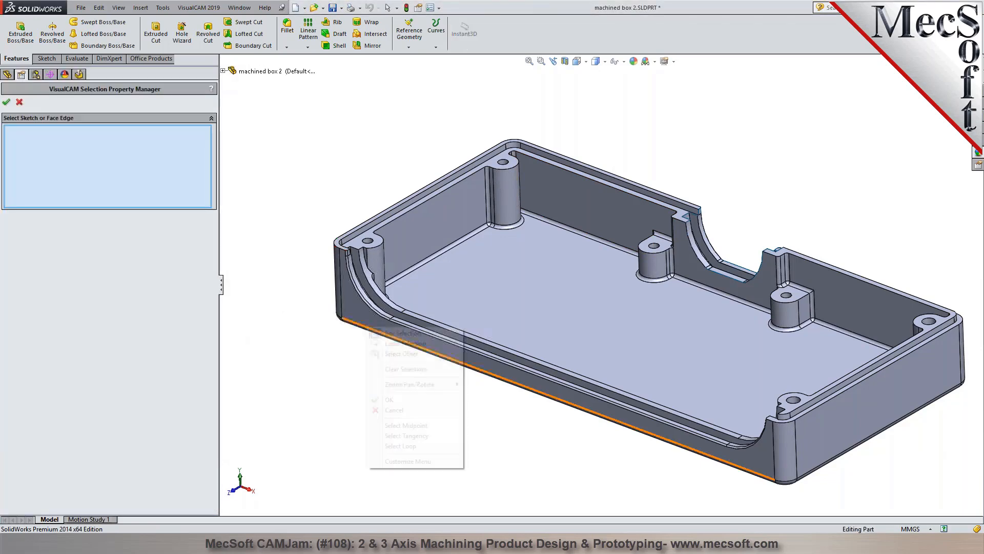
{"action": "left_click", "coordinate": [415, 446]}
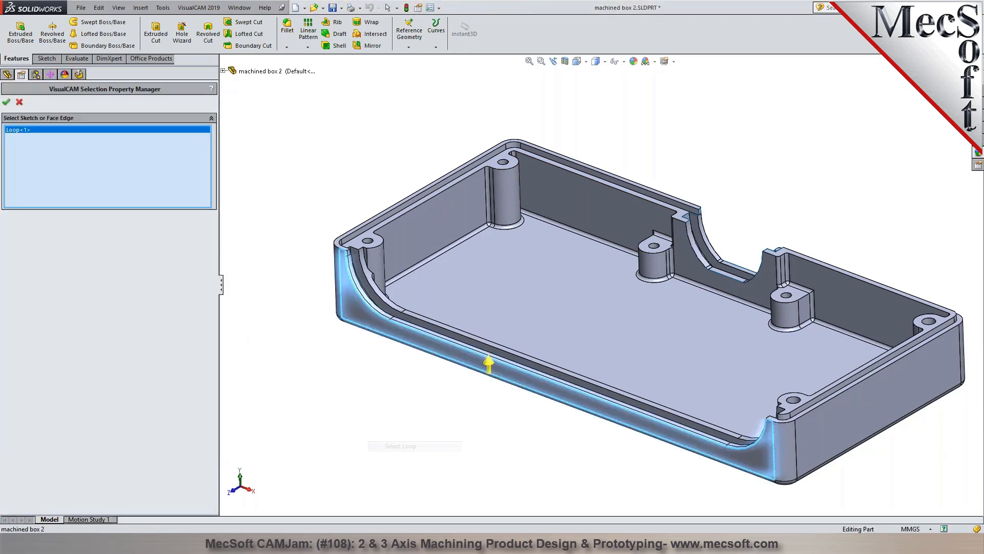
{"action": "left_click", "coordinate": [488, 366]}
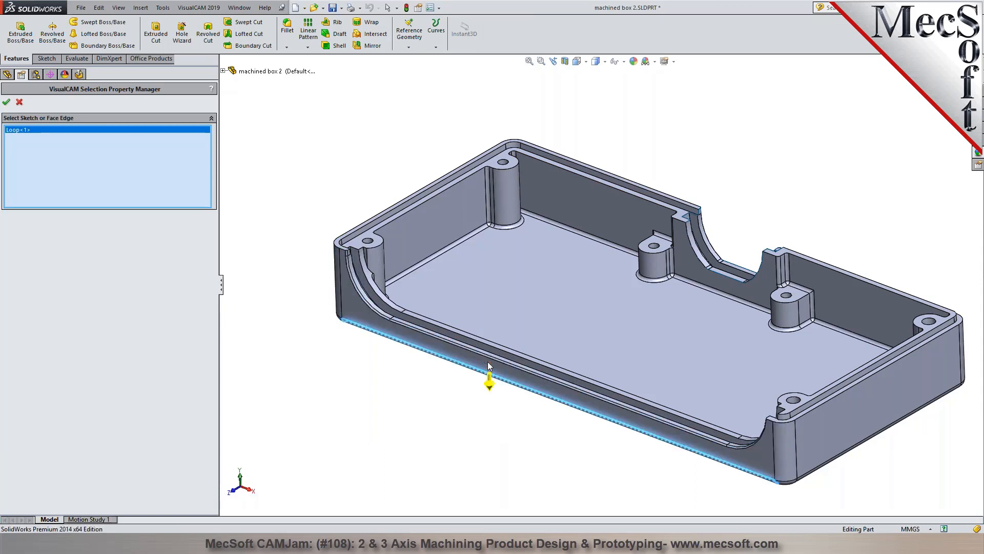
{"action": "right_click", "coordinate": [53, 129]}
{"action": "left_click", "coordinate": [77, 133]}
Select the tangent edge chain around the box's outer base, starting from the front corner, as the machining region.
{"action": "scroll", "coordinate": [800, 492], "scroll_direction": "down", "scroll_amount": 5}
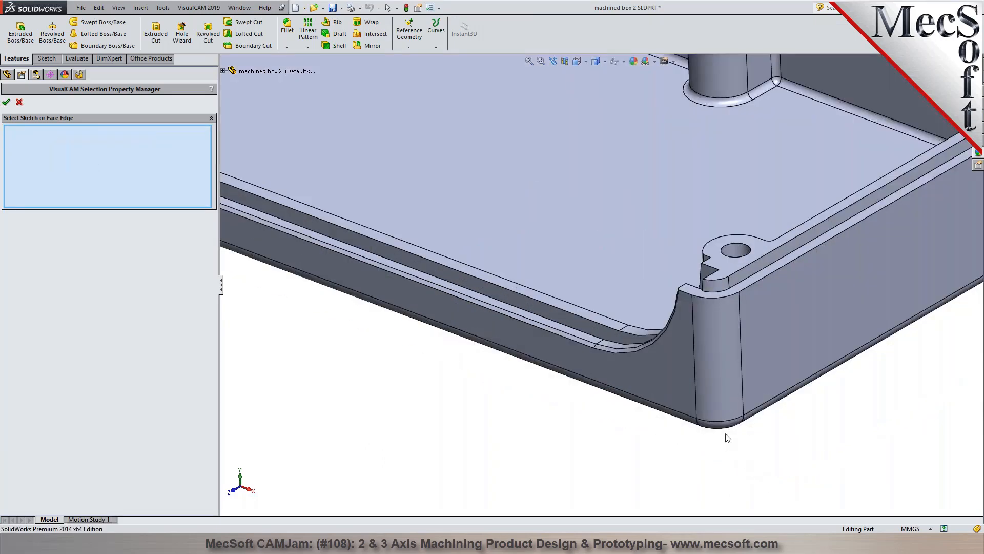
{"action": "right_click", "coordinate": [726, 421]}
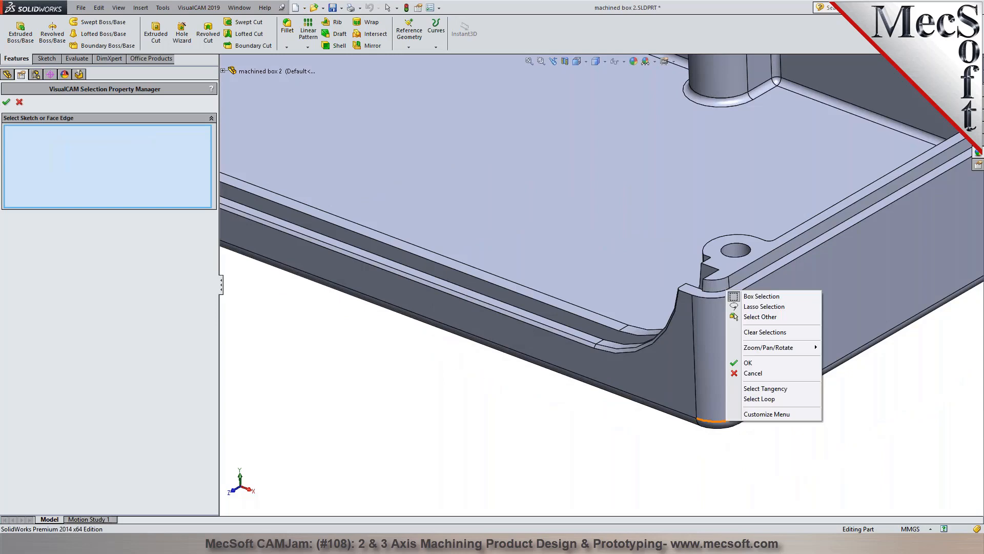
{"action": "left_click", "coordinate": [765, 388]}
{"action": "key", "text": "f"}
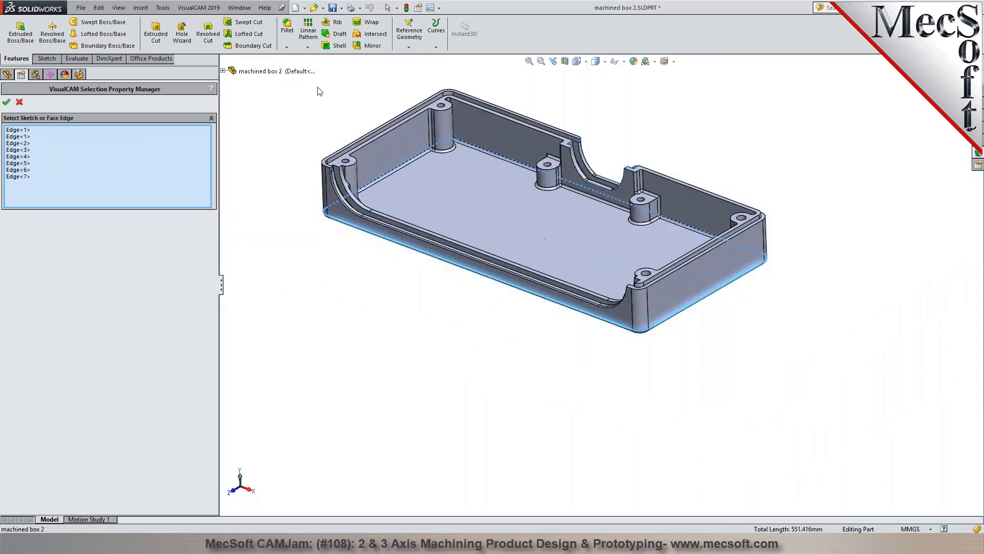
{"action": "left_click", "coordinate": [7, 102]}
Check the radius of the floor fillet edge beside the back corner boss for choosing the finishing tool.
{"action": "left_click", "coordinate": [92, 114]}
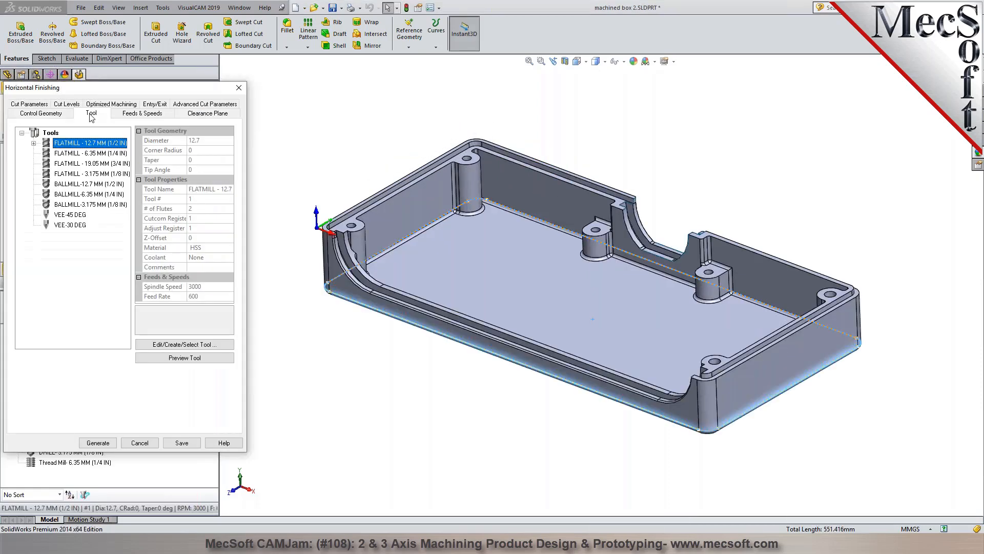
{"action": "scroll", "coordinate": [435, 235], "scroll_direction": "up", "scroll_amount": 5}
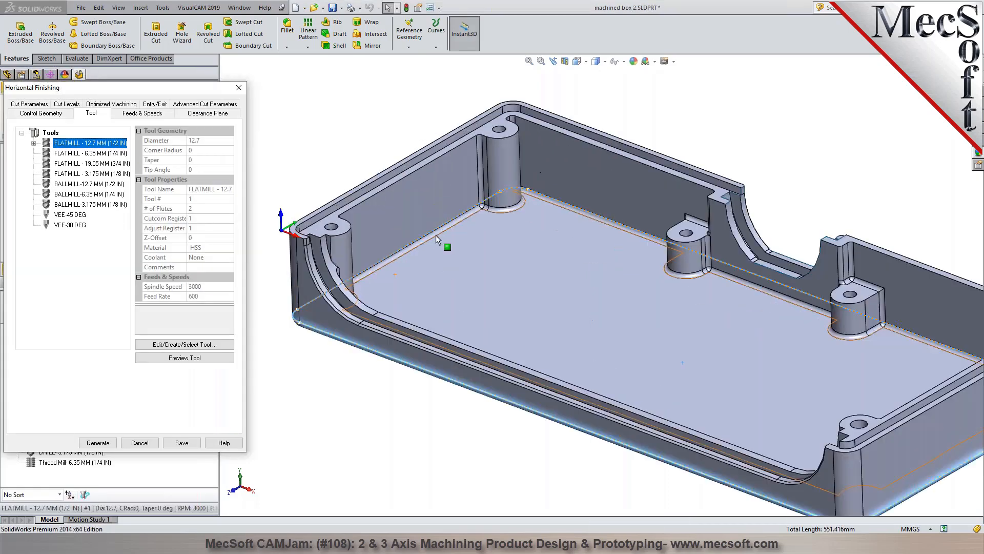
{"action": "scroll", "coordinate": [587, 210], "scroll_direction": "up", "scroll_amount": 2}
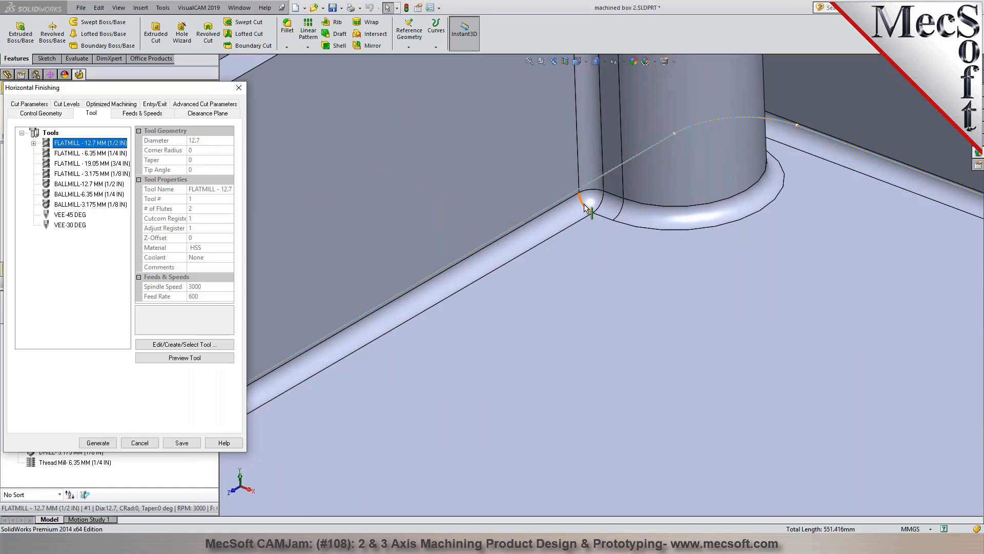
{"action": "left_click", "coordinate": [586, 208]}
{"action": "scroll", "coordinate": [582, 206], "scroll_direction": "down", "scroll_amount": 7}
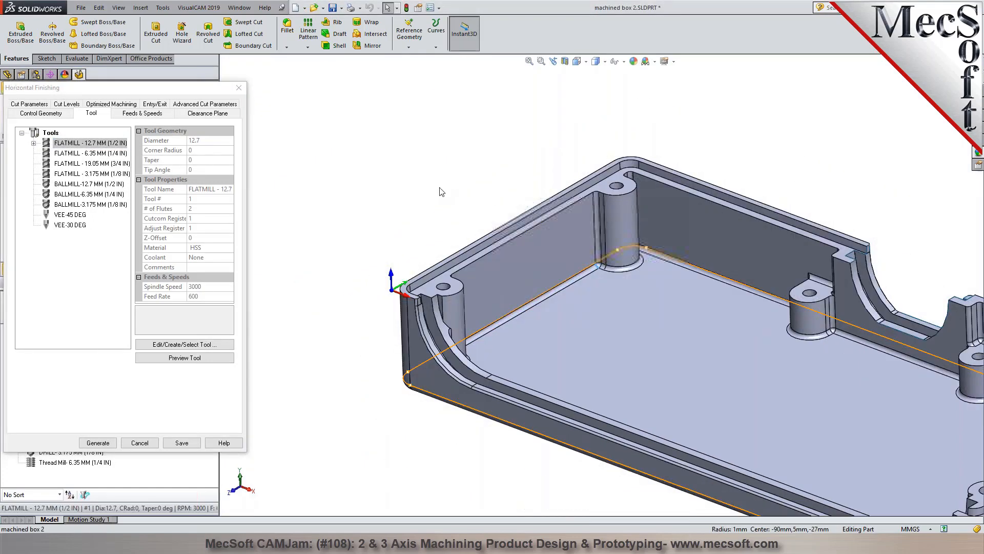
Create the corner-radius mill CRadMill1 with 6 mm tool and shank diameters and 1 mm corner radius, and select it for the operation.
{"action": "left_click", "coordinate": [202, 346]}
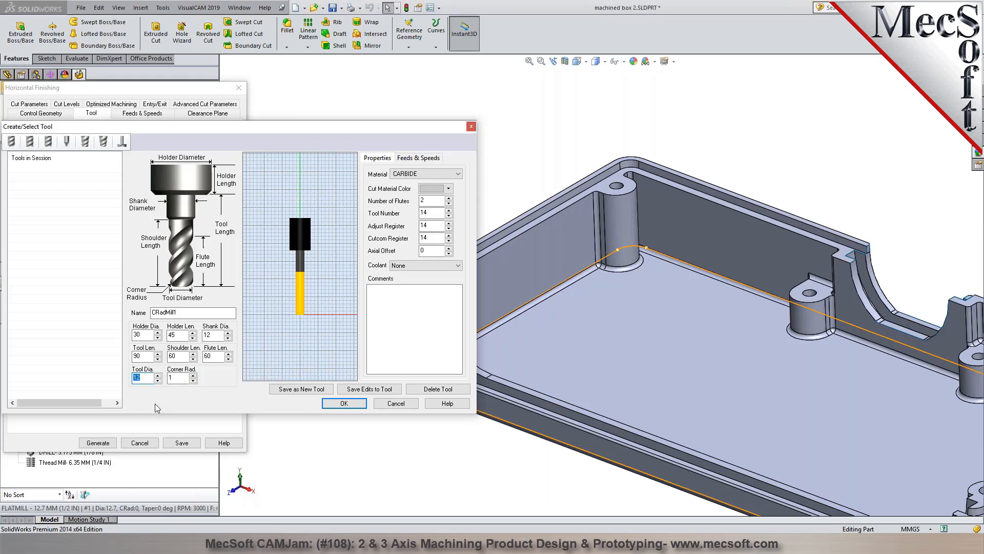
{"action": "key", "text": "Tab"}
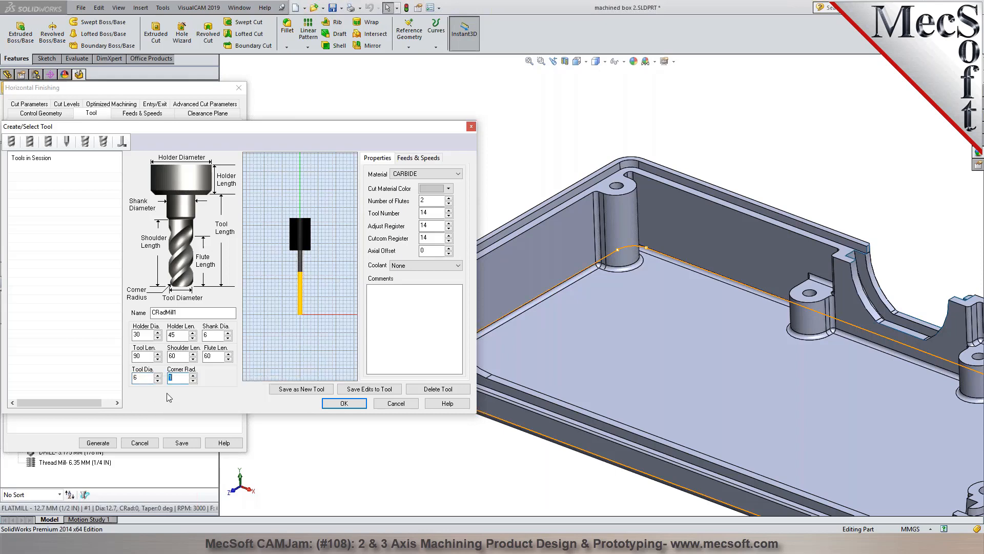
{"action": "left_click", "coordinate": [212, 356]}
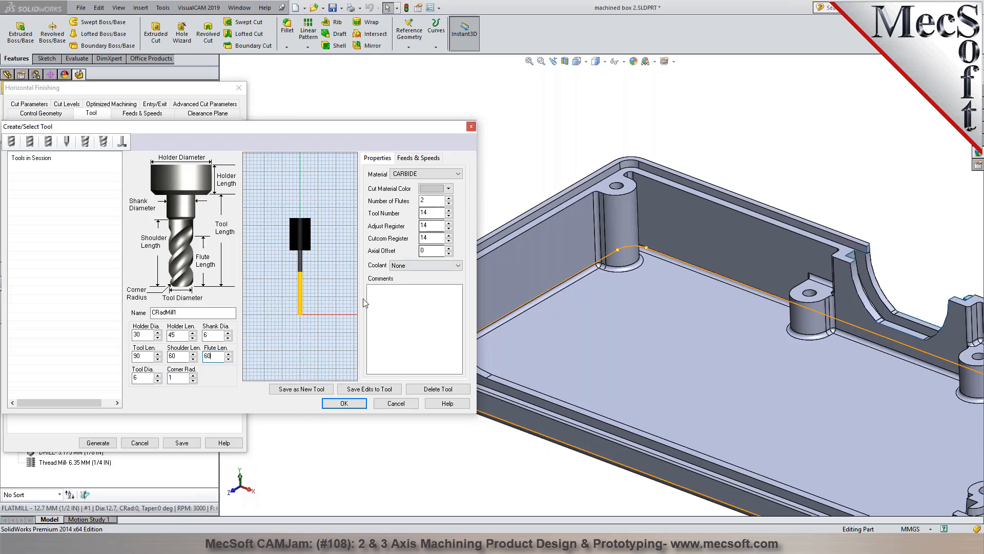
{"action": "left_click", "coordinate": [301, 389]}
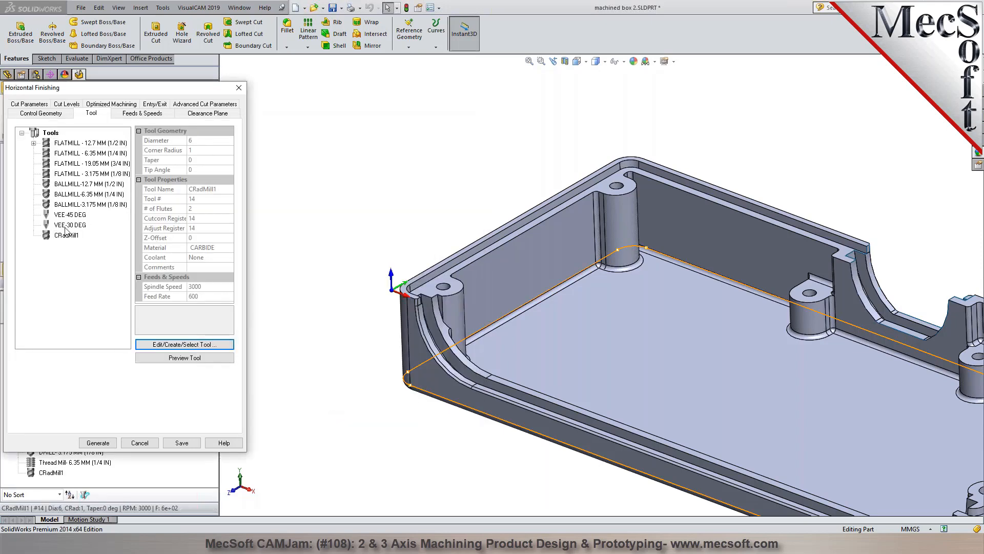
{"action": "left_click", "coordinate": [66, 234]}
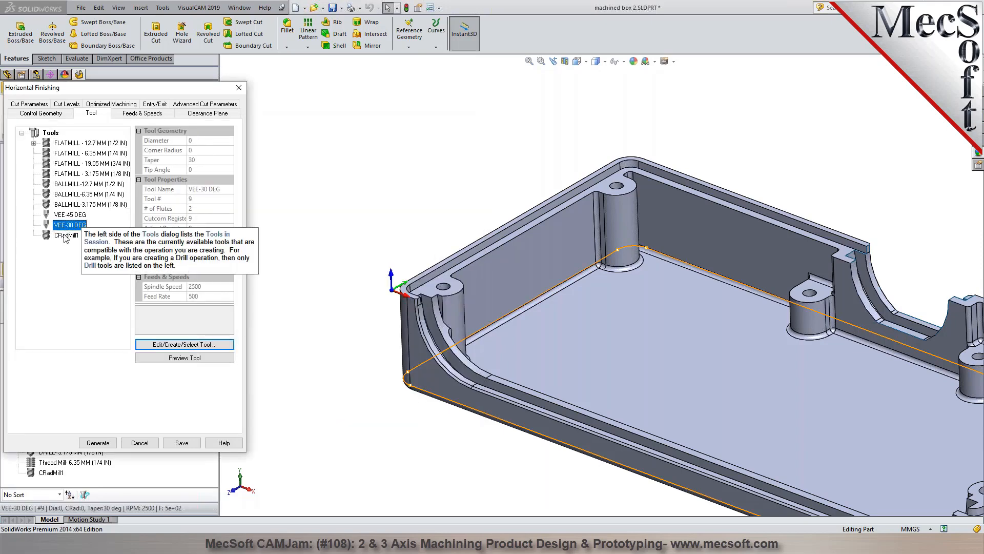
Set Intol and Outtol to 0.01, enable Clear Flats in the cut levels, and generate the Horizontal Finishing operation.
{"action": "left_click", "coordinate": [157, 114]}
{"action": "left_click", "coordinate": [198, 113]}
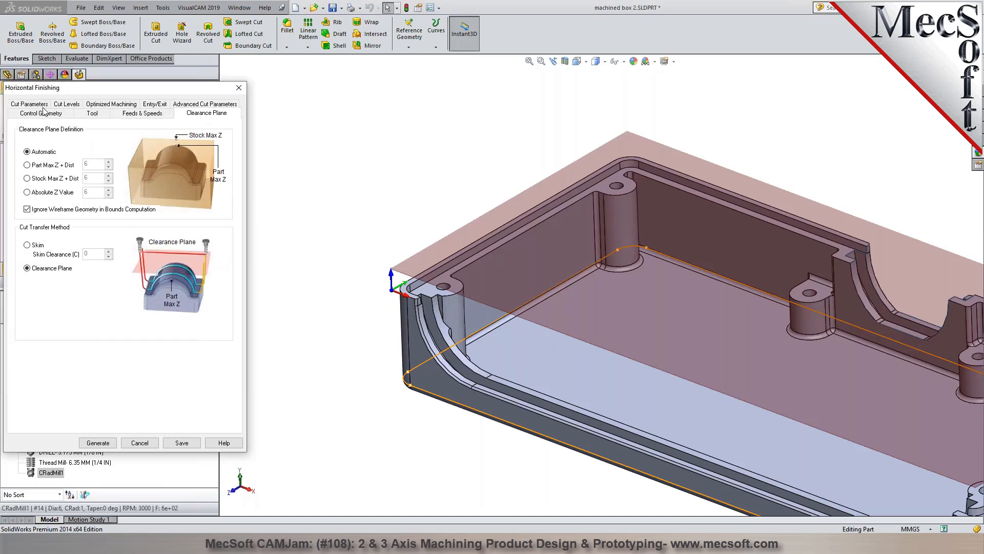
{"action": "left_click", "coordinate": [43, 105]}
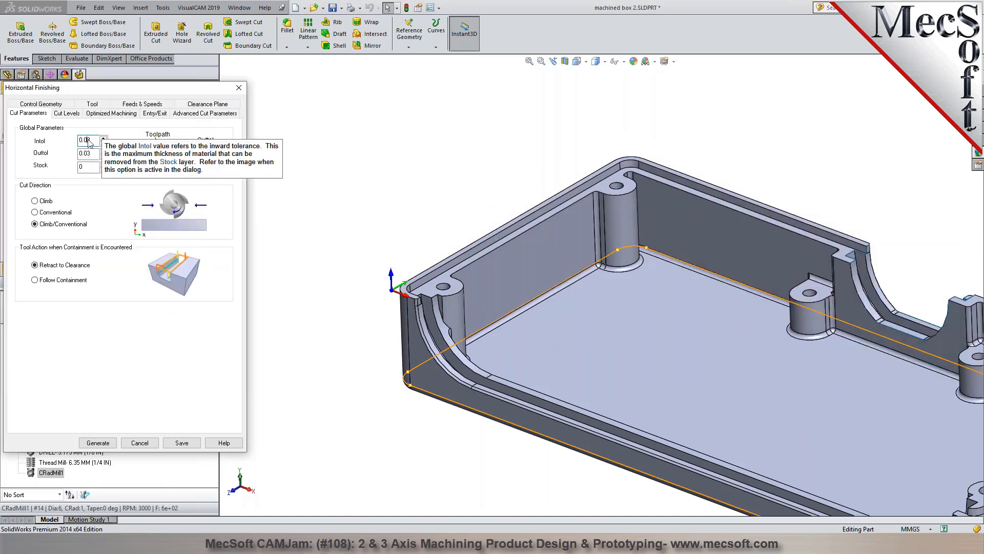
{"action": "type", "text": "1"}
{"action": "left_click_drag", "start_coordinate": [88, 140], "coordinate": [93, 153]}
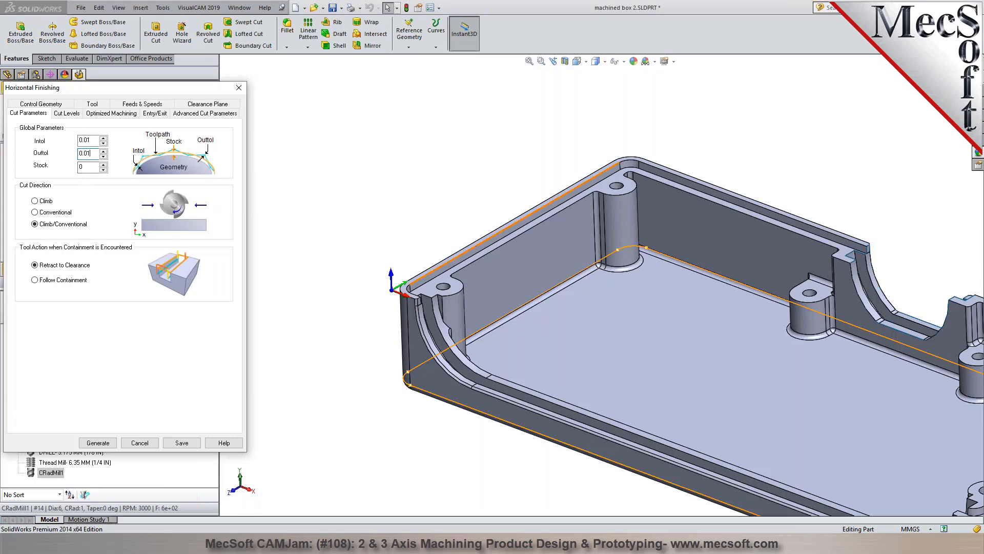
{"action": "left_click", "coordinate": [66, 114]}
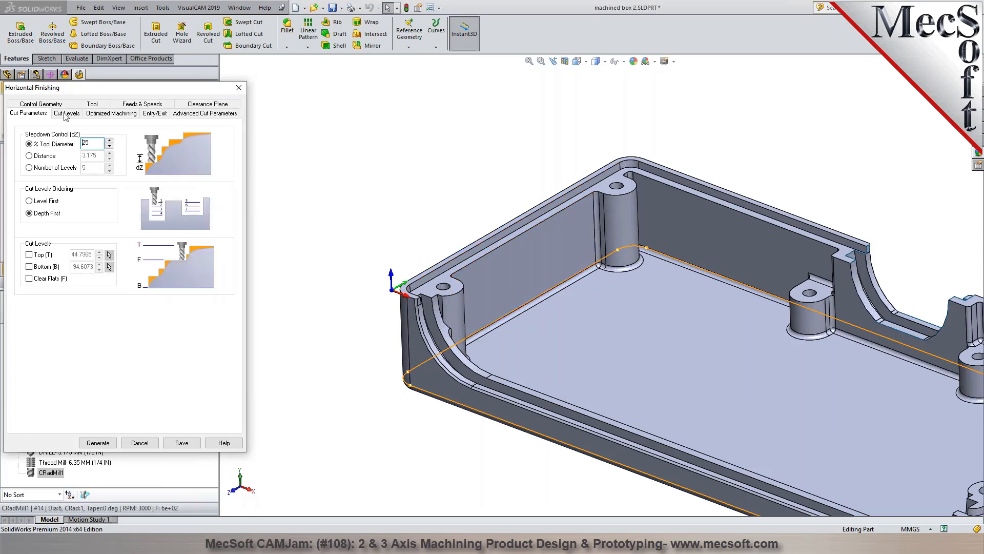
{"action": "left_click", "coordinate": [29, 278]}
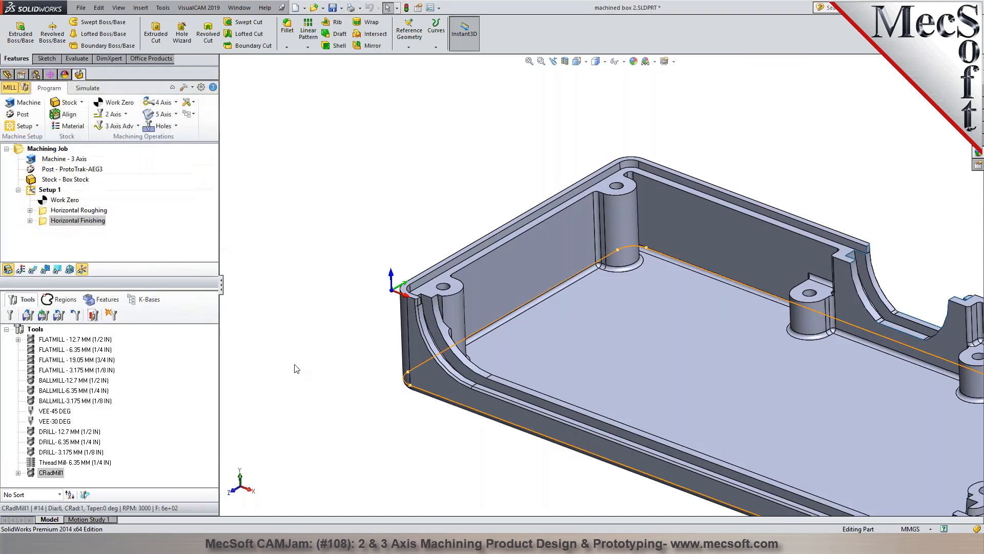
Display the Horizontal Finishing toolpath and examine its levels along the inner walls and around the bosses.
{"action": "left_click", "coordinate": [31, 269]}
{"action": "scroll", "coordinate": [566, 265], "scroll_direction": "up", "scroll_amount": 3}
{"action": "scroll", "coordinate": [855, 361], "scroll_direction": "down", "scroll_amount": 3}
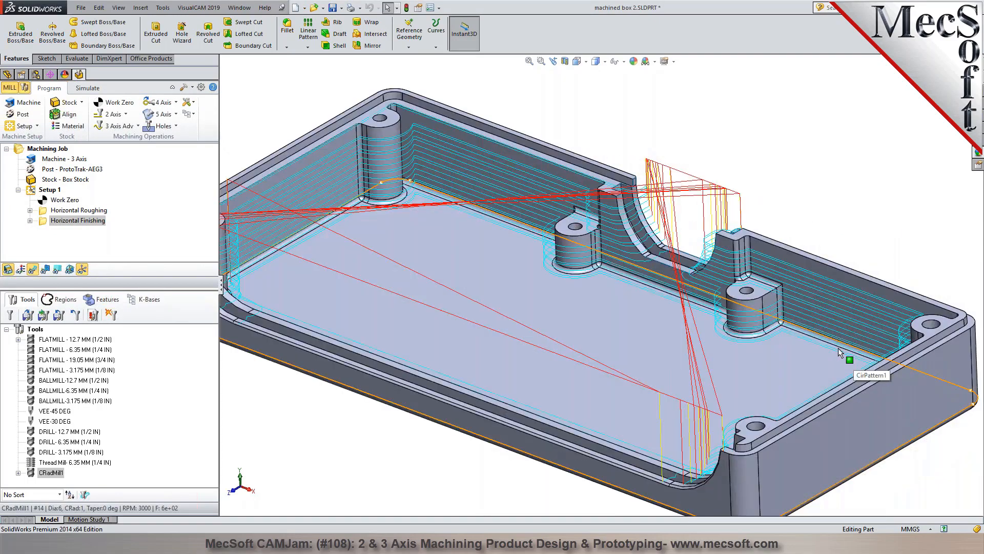
{"action": "scroll", "coordinate": [405, 151], "scroll_direction": "down", "scroll_amount": 4}
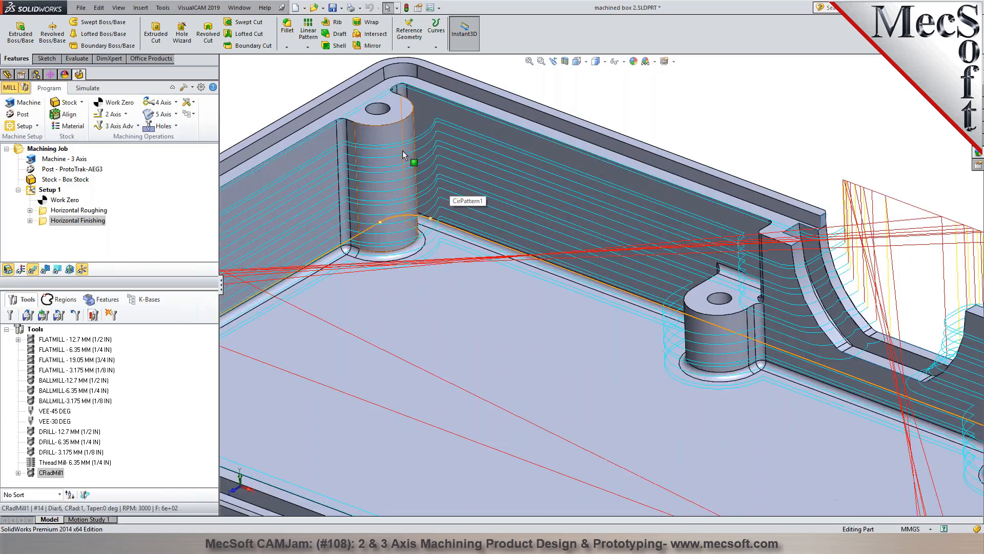
{"action": "scroll", "coordinate": [409, 151], "scroll_direction": "up", "scroll_amount": 5}
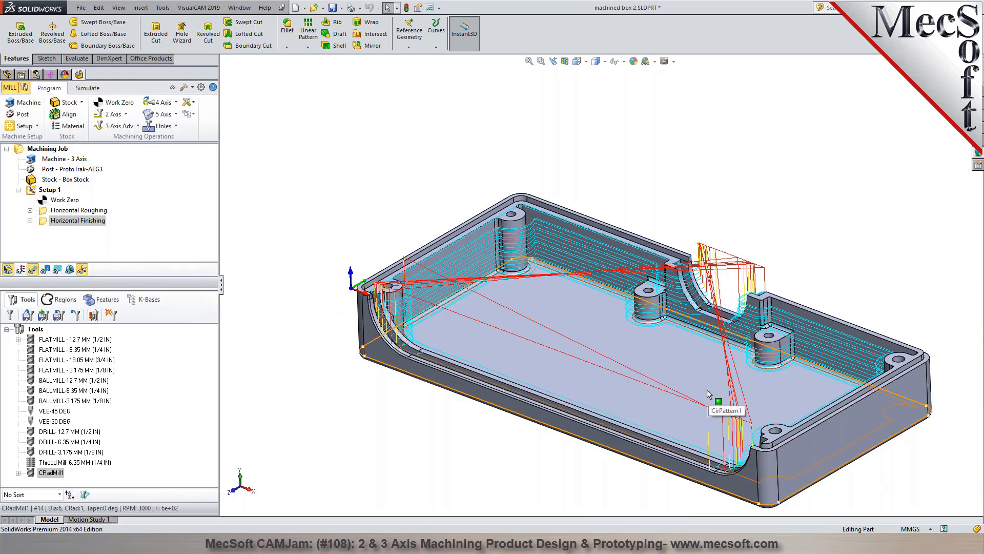
Simulate the Horizontal Finishing operation and hide its toolpath.
{"action": "left_click", "coordinate": [88, 88]}
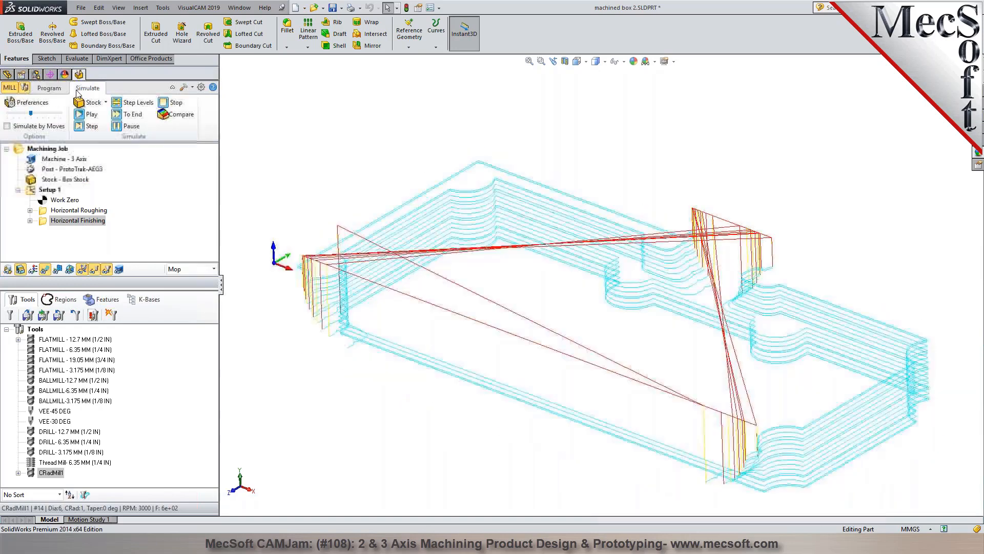
{"action": "left_click", "coordinate": [88, 114]}
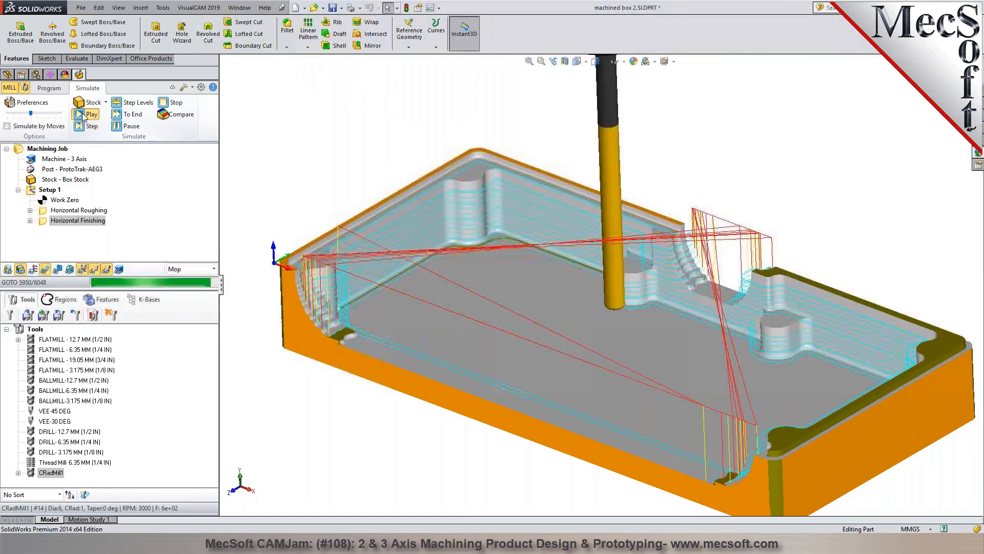
{"action": "left_click", "coordinate": [42, 270]}
Inspect the simulated stock's walls, boss fillets and curved cutouts, and compare them with the part in the programming view.
{"action": "scroll", "coordinate": [565, 286], "scroll_direction": "up", "scroll_amount": 5}
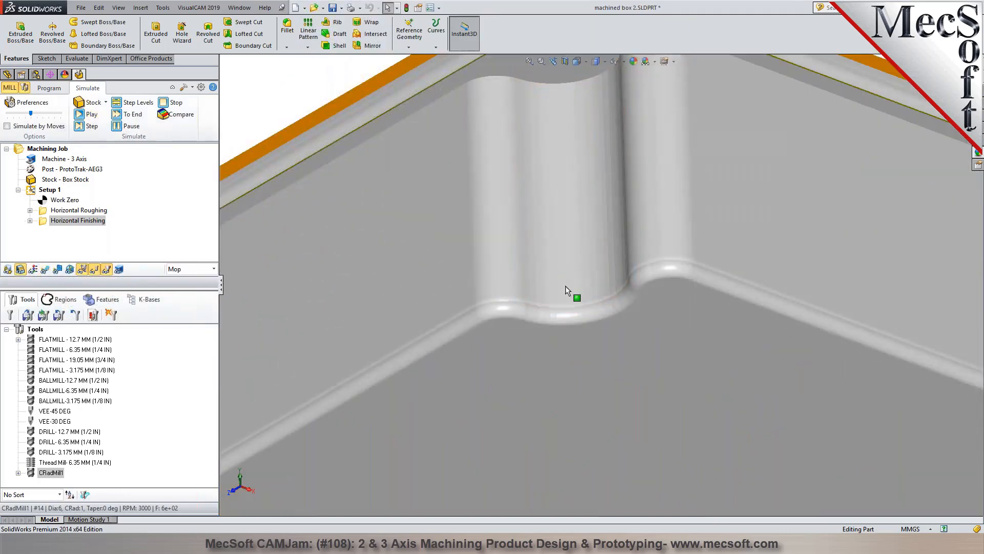
{"action": "scroll", "coordinate": [565, 285], "scroll_direction": "down", "scroll_amount": 8}
{"action": "scroll", "coordinate": [728, 332], "scroll_direction": "up", "scroll_amount": 5}
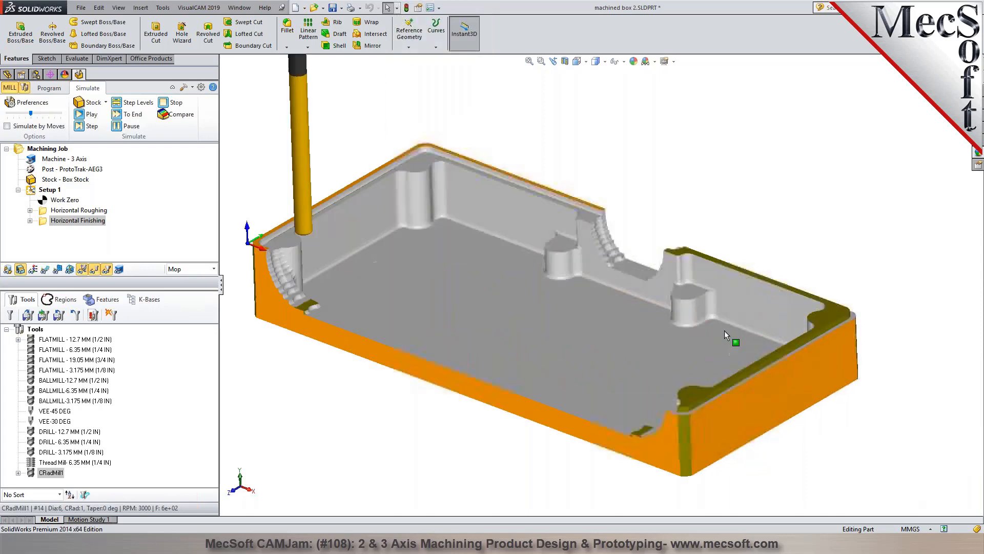
{"action": "scroll", "coordinate": [361, 277], "scroll_direction": "up", "scroll_amount": 2}
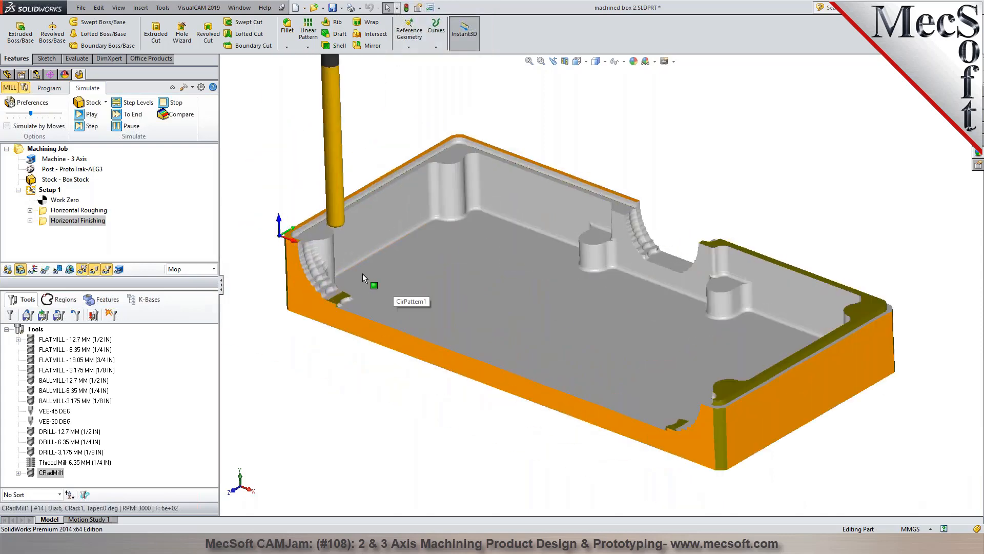
{"action": "scroll", "coordinate": [427, 235], "scroll_direction": "up", "scroll_amount": 2}
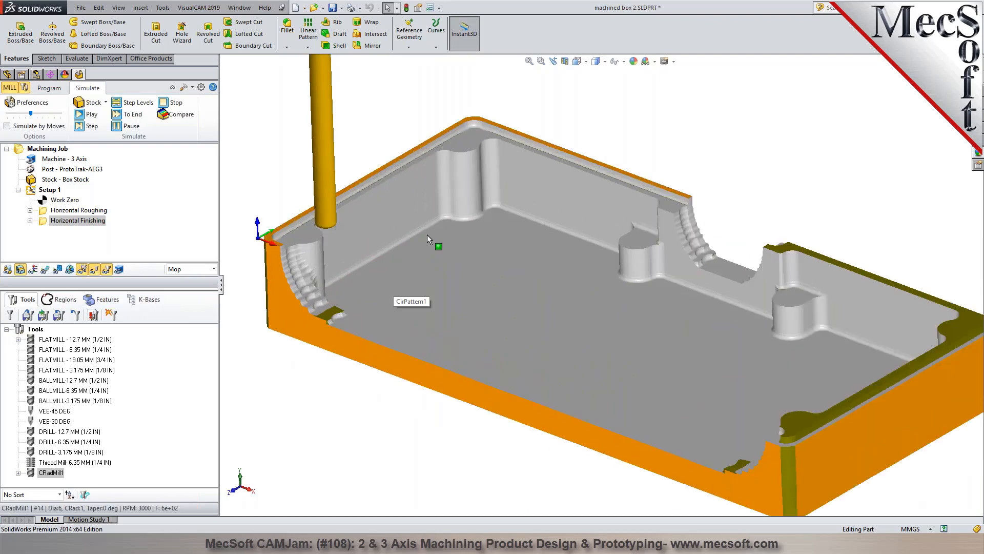
{"action": "left_click", "coordinate": [49, 88]}
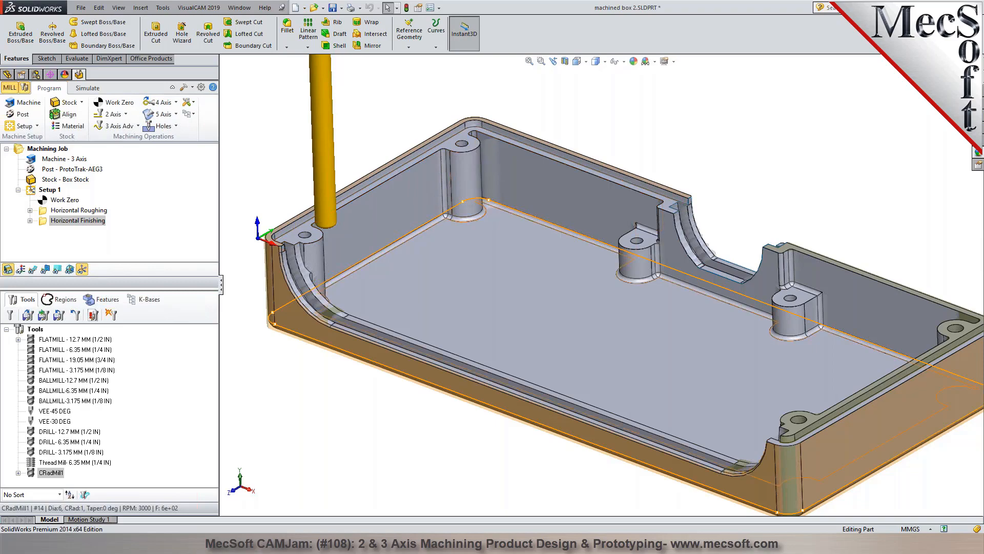
{"action": "scroll", "coordinate": [464, 221], "scroll_direction": "up", "scroll_amount": 3}
{"action": "scroll", "coordinate": [446, 241], "scroll_direction": "down", "scroll_amount": 6}
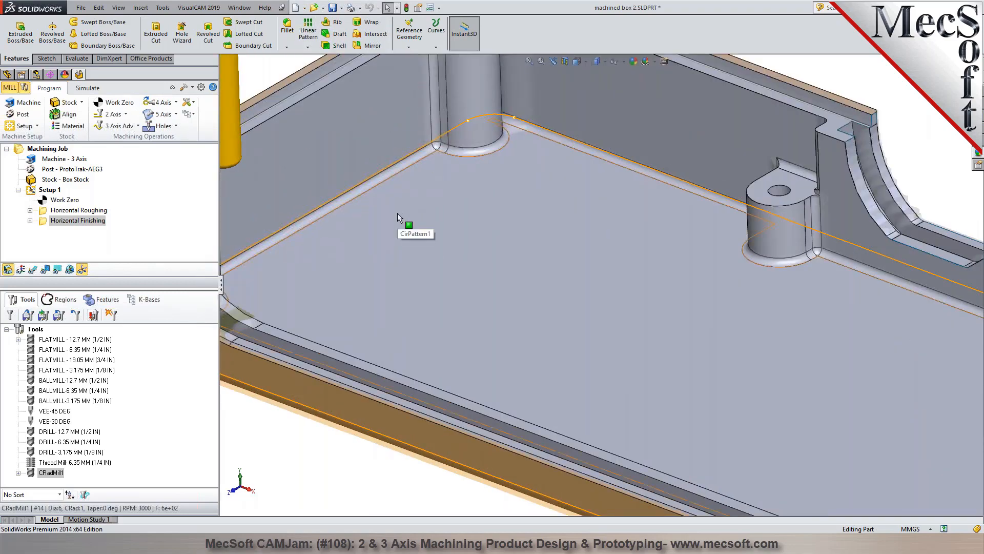
{"action": "scroll", "coordinate": [399, 207], "scroll_direction": "up", "scroll_amount": 2}
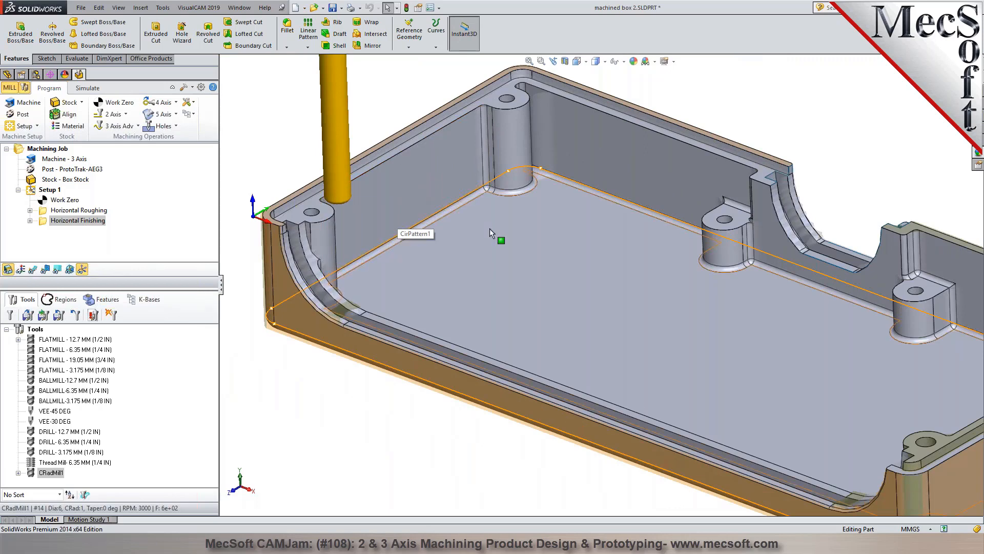
{"action": "key", "text": "z"}
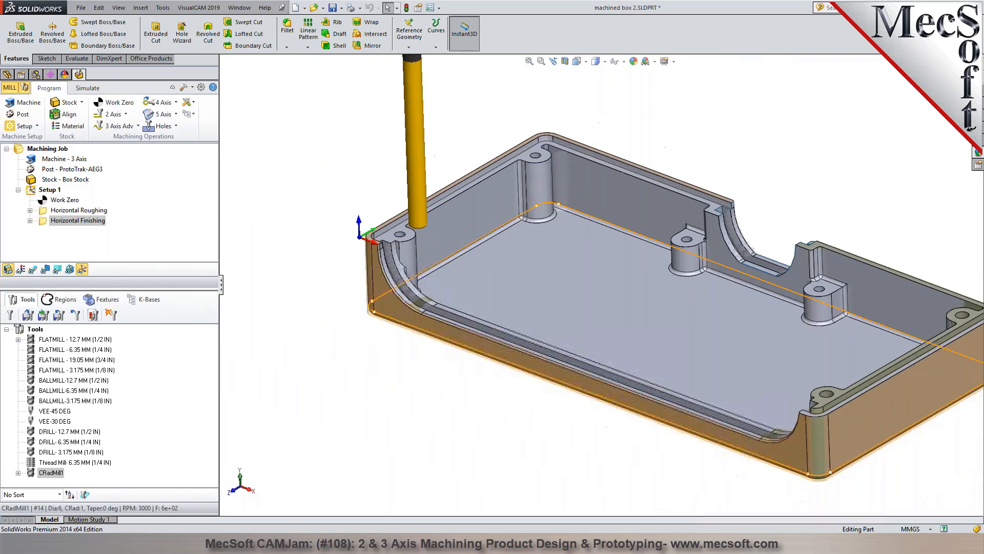
Hide the simulated stock and examine the chamfered edges and both curved ends of the long front wall's cutout.
{"action": "scroll", "coordinate": [414, 266], "scroll_direction": "down", "scroll_amount": 3}
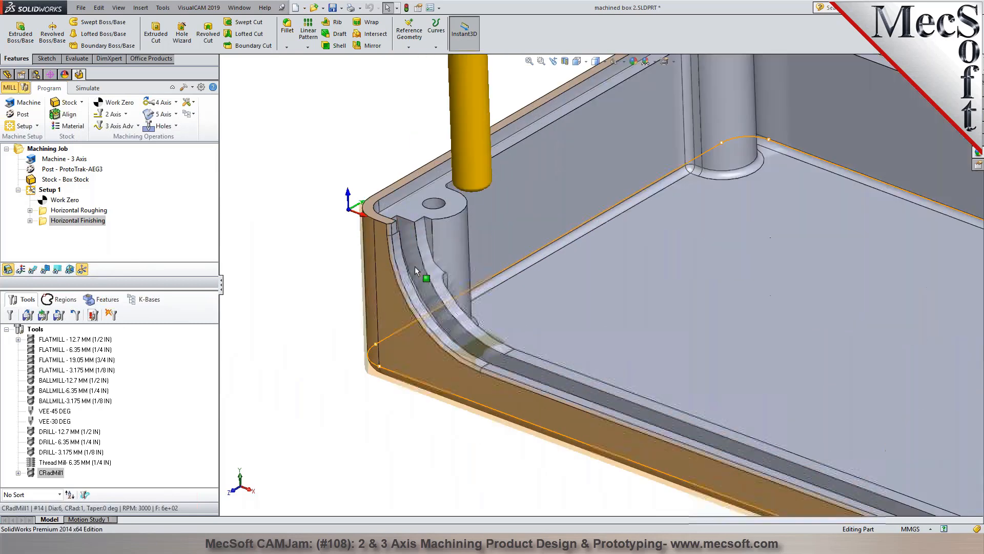
{"action": "left_click", "coordinate": [7, 270]}
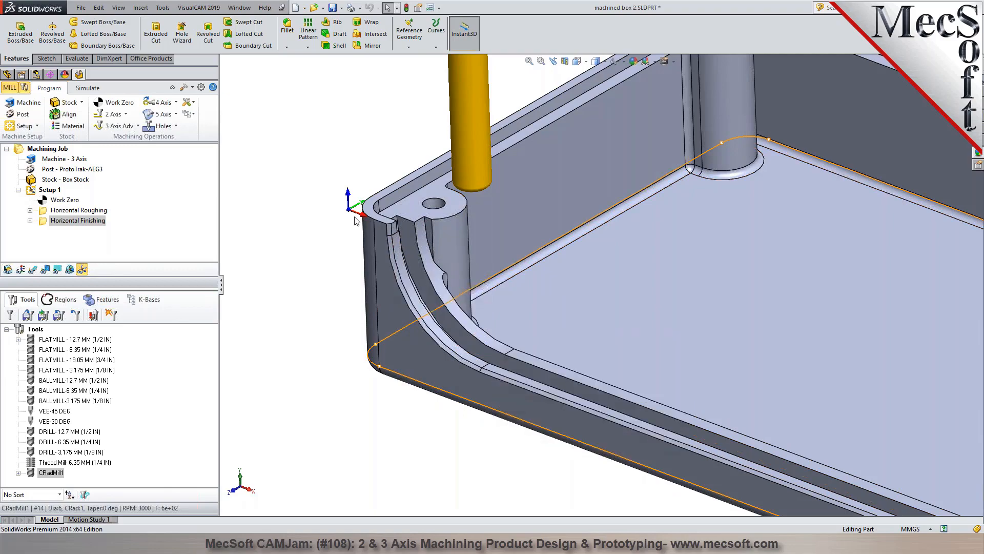
{"action": "key", "text": "z"}
{"action": "scroll", "coordinate": [781, 394], "scroll_direction": "down", "scroll_amount": 4}
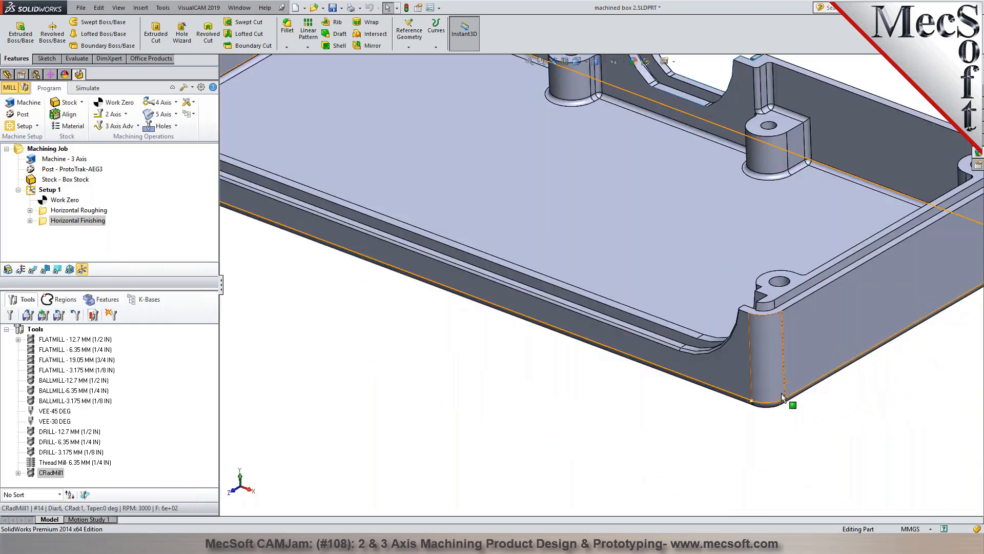
{"action": "scroll", "coordinate": [780, 393], "scroll_direction": "up", "scroll_amount": 3}
{"action": "scroll", "coordinate": [360, 188], "scroll_direction": "down", "scroll_amount": 5}
{"action": "scroll", "coordinate": [347, 194], "scroll_direction": "down", "scroll_amount": 2}
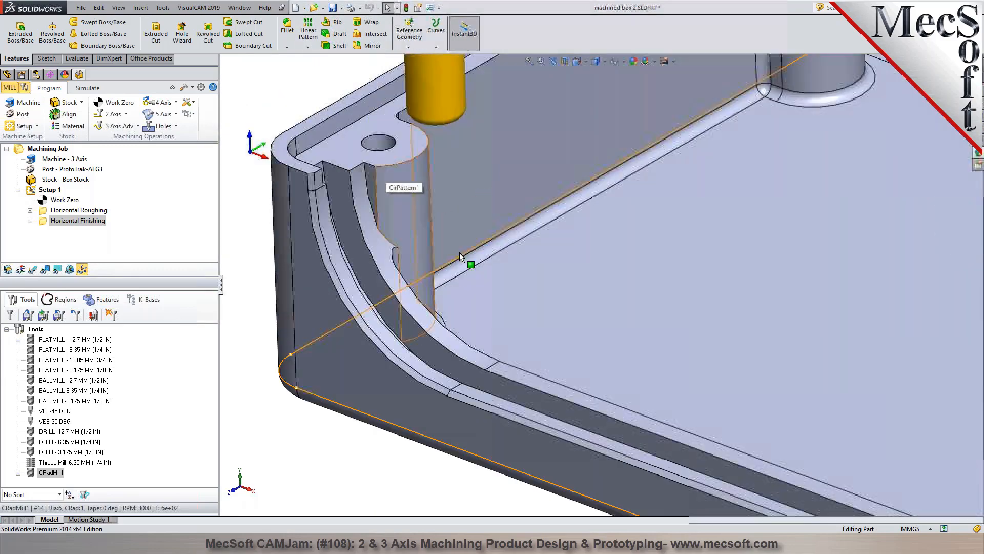
{"action": "middle_click_drag", "start_coordinate": [467, 255], "coordinate": [450, 273]}
{"action": "scroll", "coordinate": [457, 273], "scroll_direction": "up", "scroll_amount": 5}
{"action": "middle_click_drag", "start_coordinate": [661, 333], "coordinate": [509, 312]}
{"action": "scroll", "coordinate": [510, 312], "scroll_direction": "down", "scroll_amount": 6}
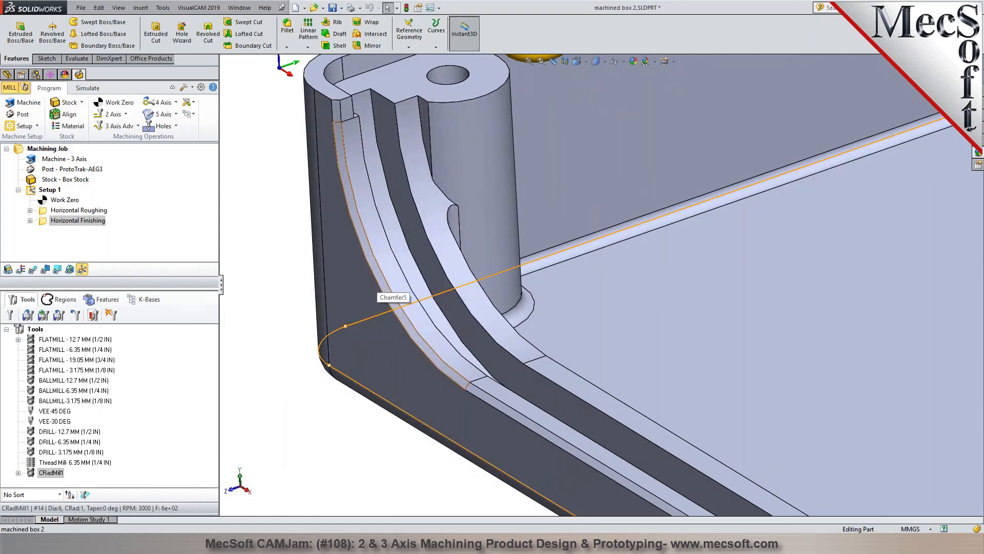
Start a 3-axis Curve Machining operation and select the front cutout's three outer edges, two arcs and the straight one, as part regions.
{"action": "left_click", "coordinate": [135, 126]}
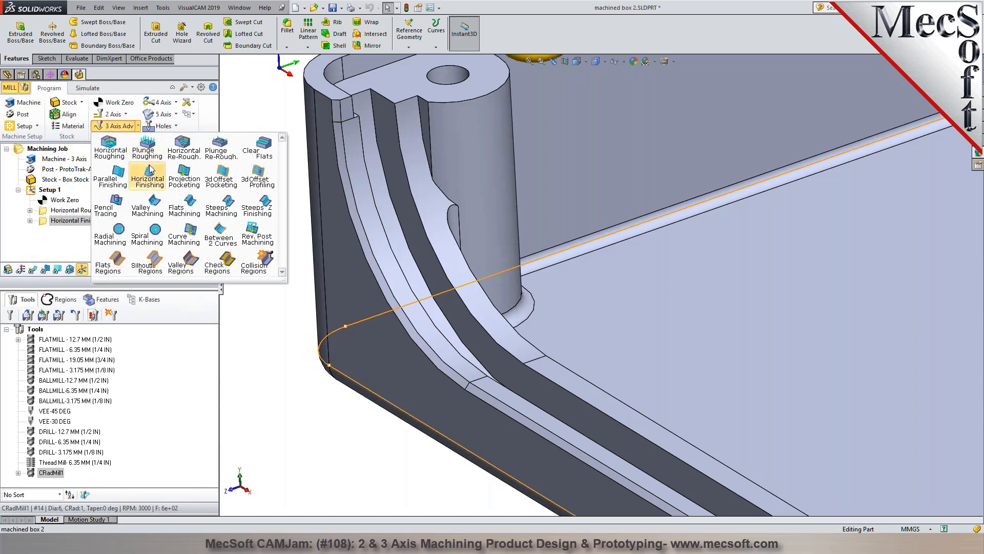
{"action": "left_click", "coordinate": [194, 237]}
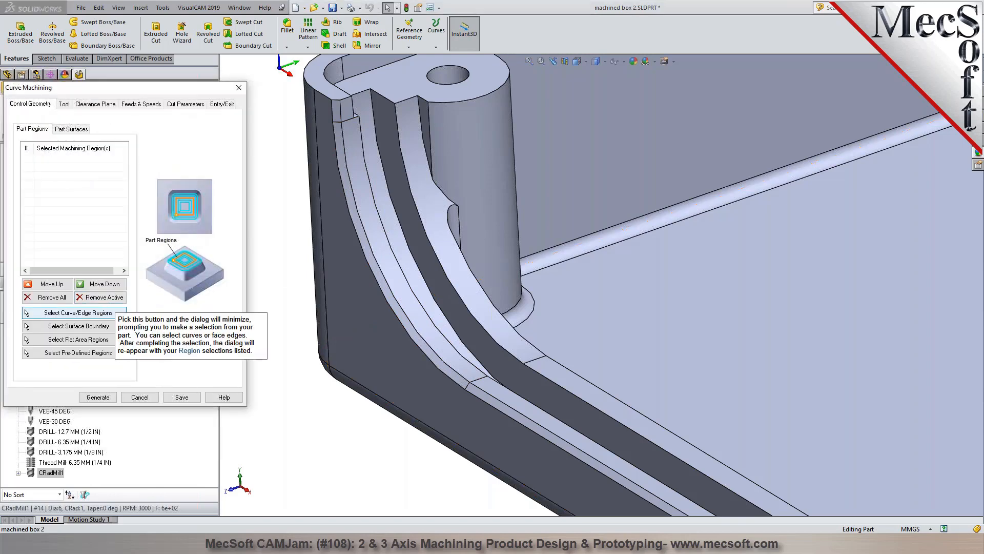
{"action": "left_click", "coordinate": [77, 312]}
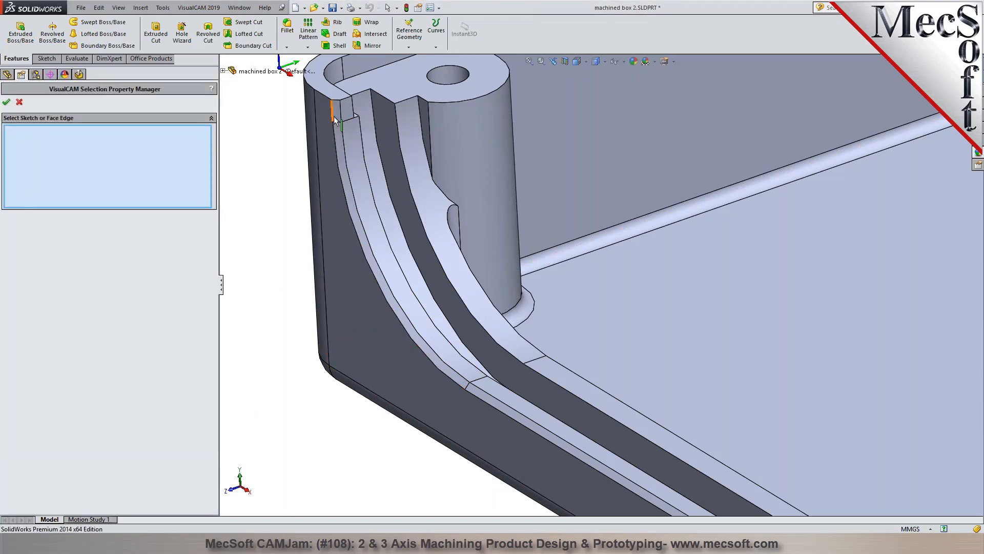
{"action": "left_click", "coordinate": [337, 146]}
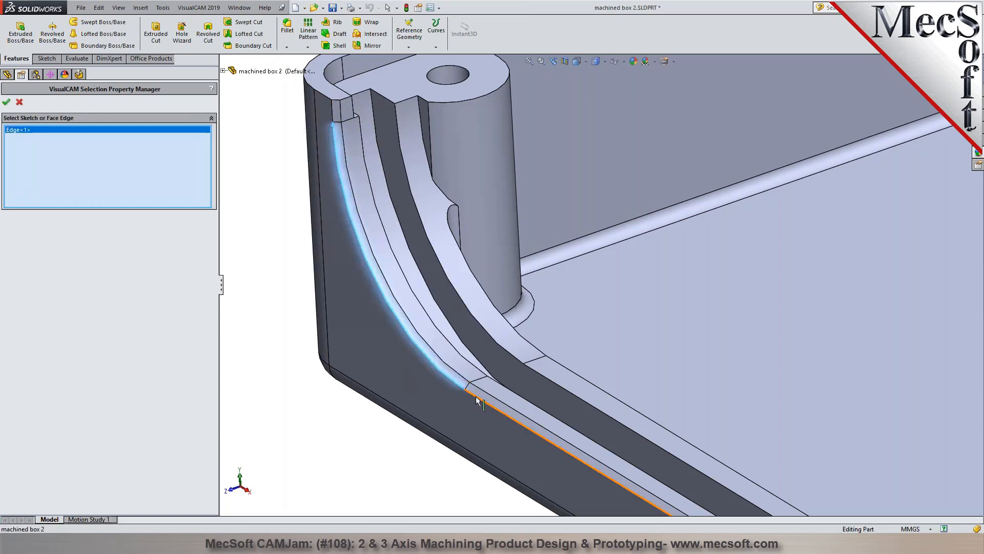
{"action": "left_click", "coordinate": [477, 398]}
{"action": "scroll", "coordinate": [477, 398], "scroll_direction": "up", "scroll_amount": 6}
{"action": "scroll", "coordinate": [728, 372], "scroll_direction": "down", "scroll_amount": 2}
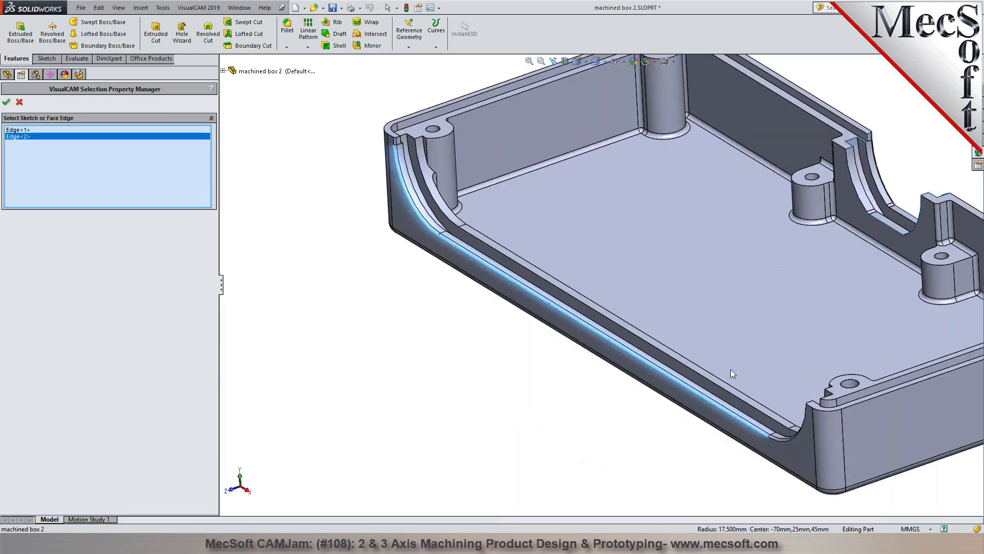
{"action": "scroll", "coordinate": [790, 451], "scroll_direction": "down", "scroll_amount": 3}
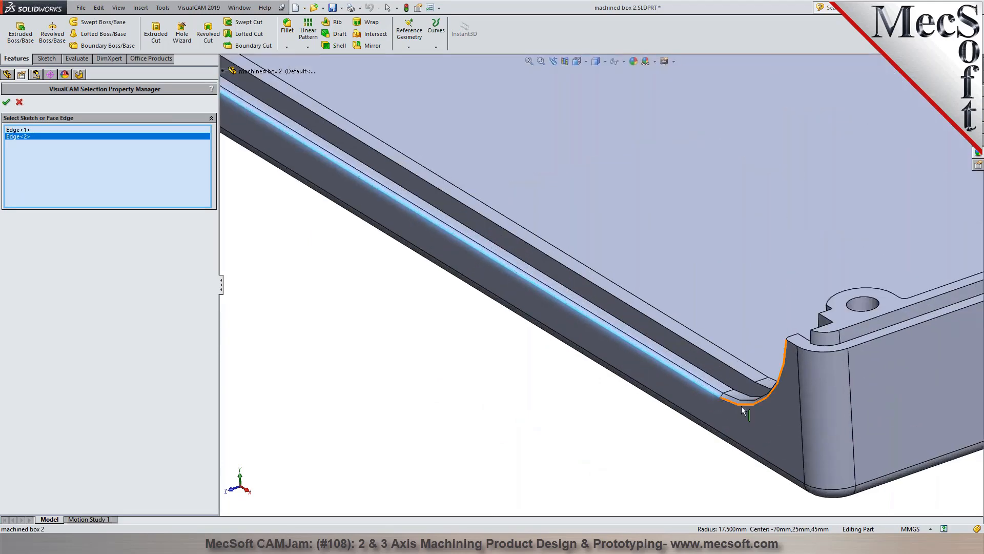
{"action": "left_click", "coordinate": [742, 410]}
{"action": "scroll", "coordinate": [626, 295], "scroll_direction": "up", "scroll_amount": 4}
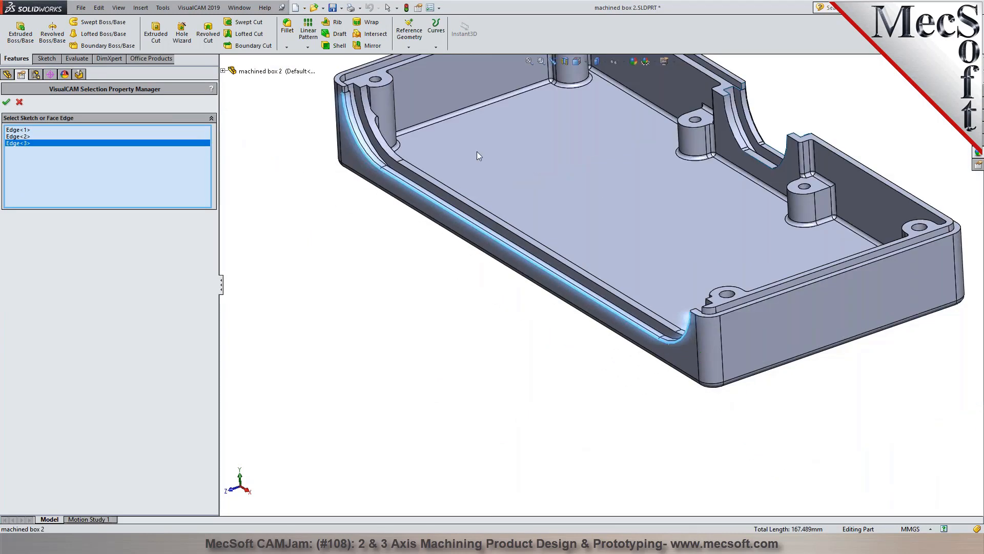
{"action": "left_click", "coordinate": [8, 103]}
{"action": "middle_click_drag", "start_coordinate": [444, 380], "coordinate": [443, 374]}
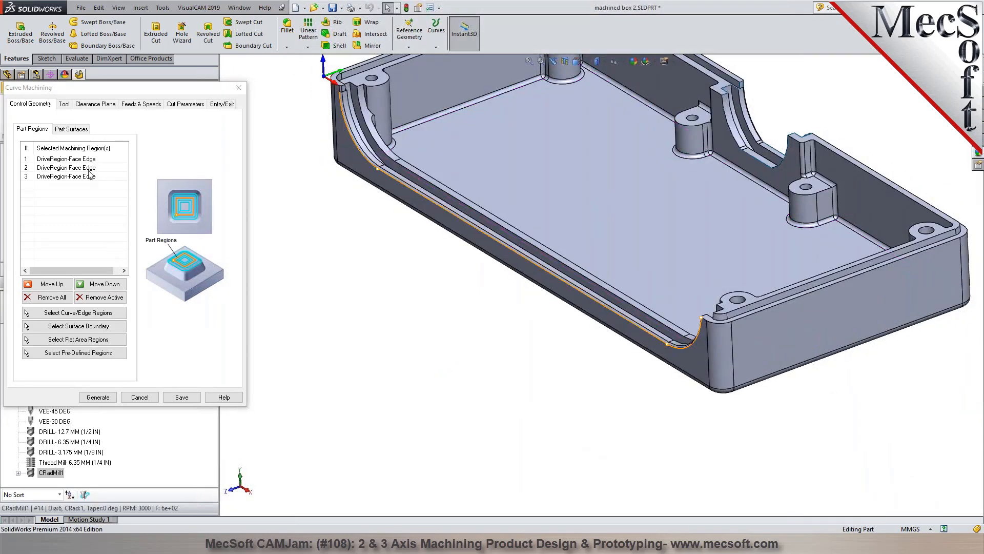
Assign the BALLMILL-3.175 MM (1/8 IN) tool with the On cut type and generate the Curve Machining operation.
{"action": "left_click", "coordinate": [65, 104]}
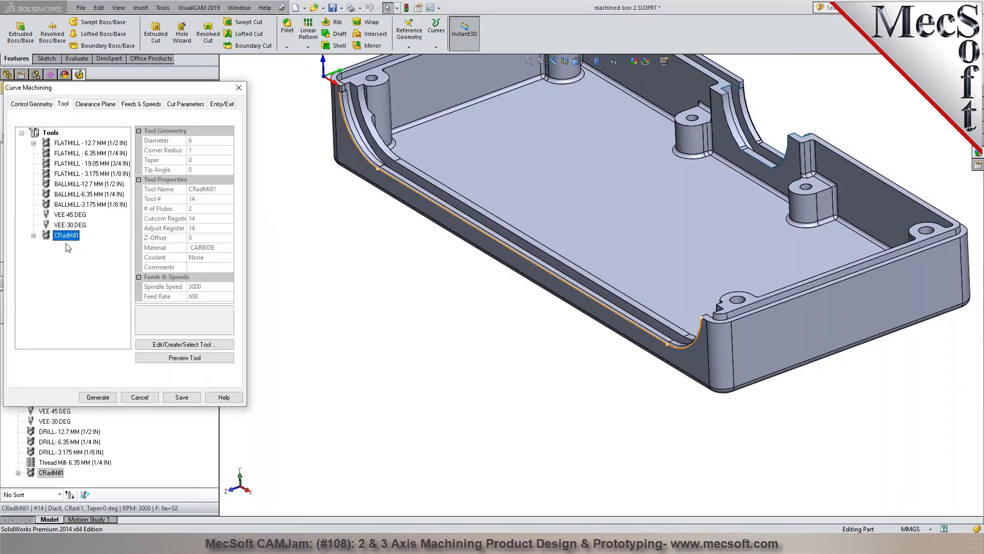
{"action": "left_click", "coordinate": [75, 195]}
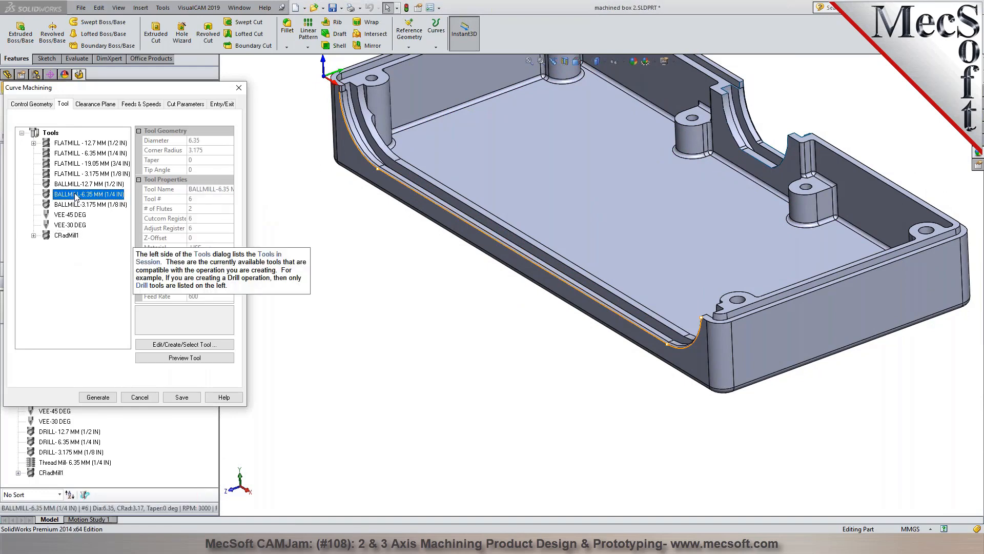
{"action": "left_click", "coordinate": [76, 205]}
{"action": "left_click", "coordinate": [184, 105]}
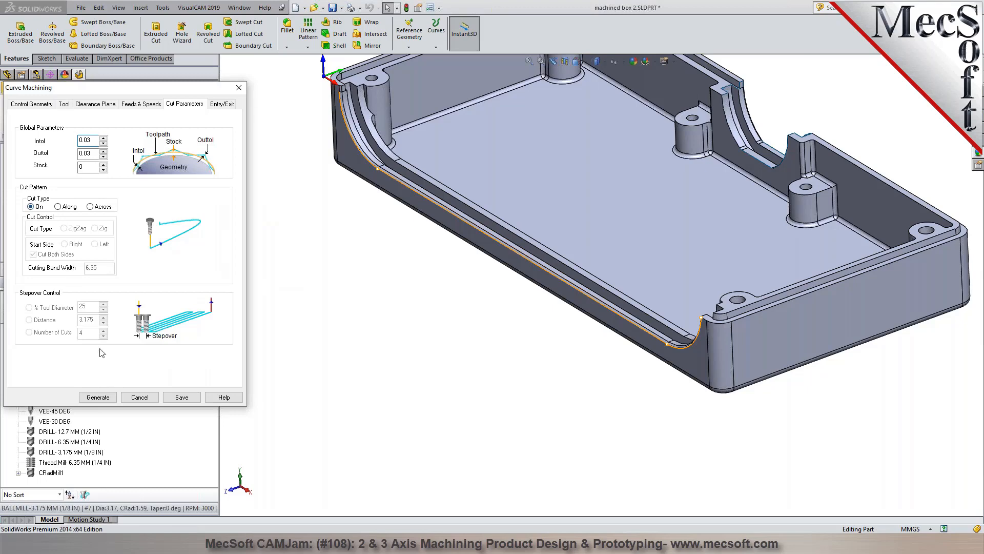
{"action": "left_click", "coordinate": [98, 398]}
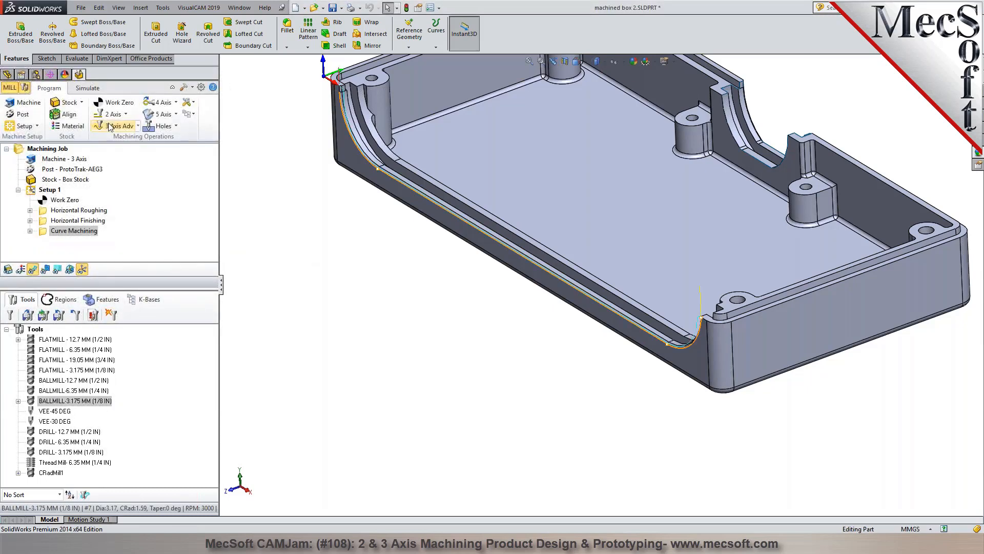
Simulate the Curve Machining operation on the box stock.
{"action": "left_click", "coordinate": [80, 90]}
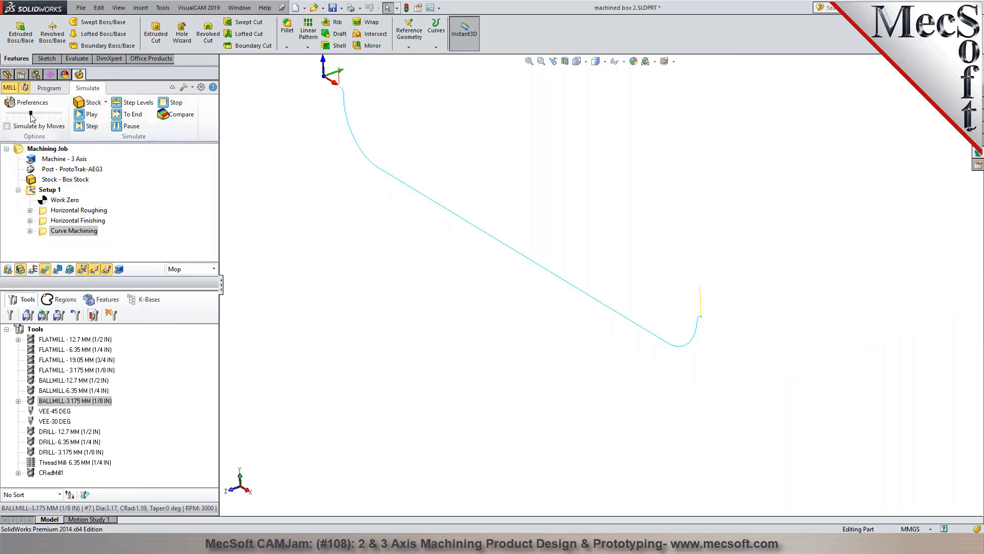
{"action": "left_click", "coordinate": [88, 114]}
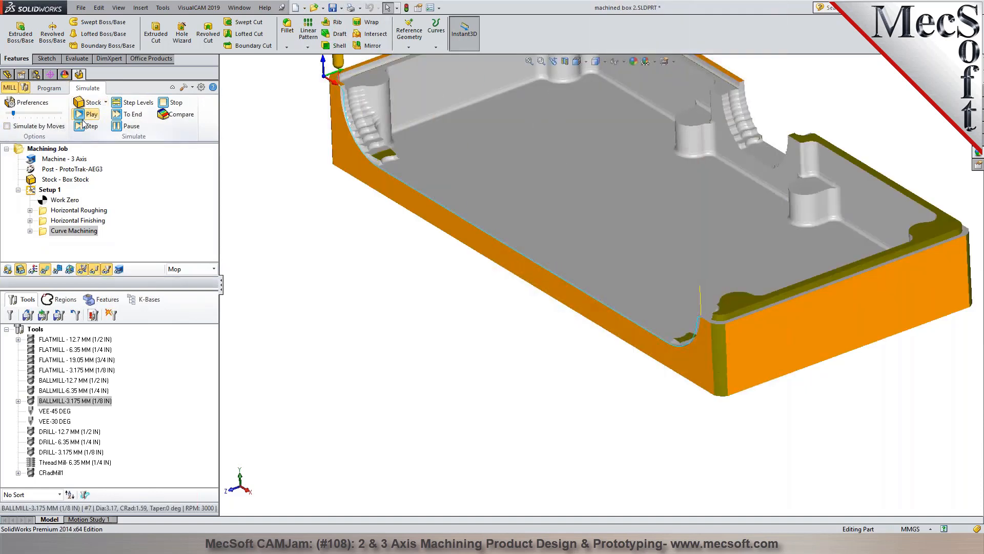
{"action": "scroll", "coordinate": [405, 405], "scroll_direction": "down", "scroll_amount": 1}
{"action": "scroll", "coordinate": [459, 366], "scroll_direction": "up", "scroll_amount": 6}
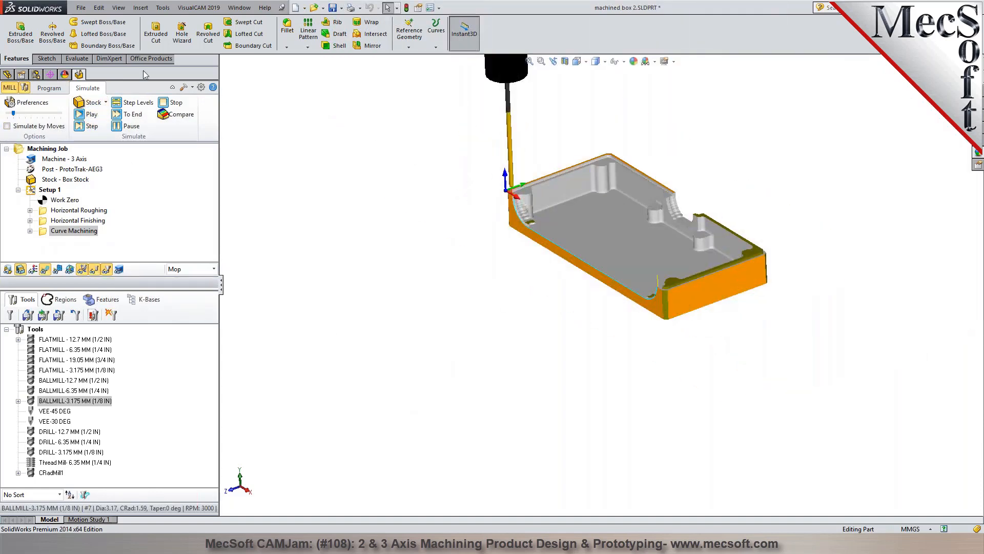
{"action": "left_click", "coordinate": [83, 114]}
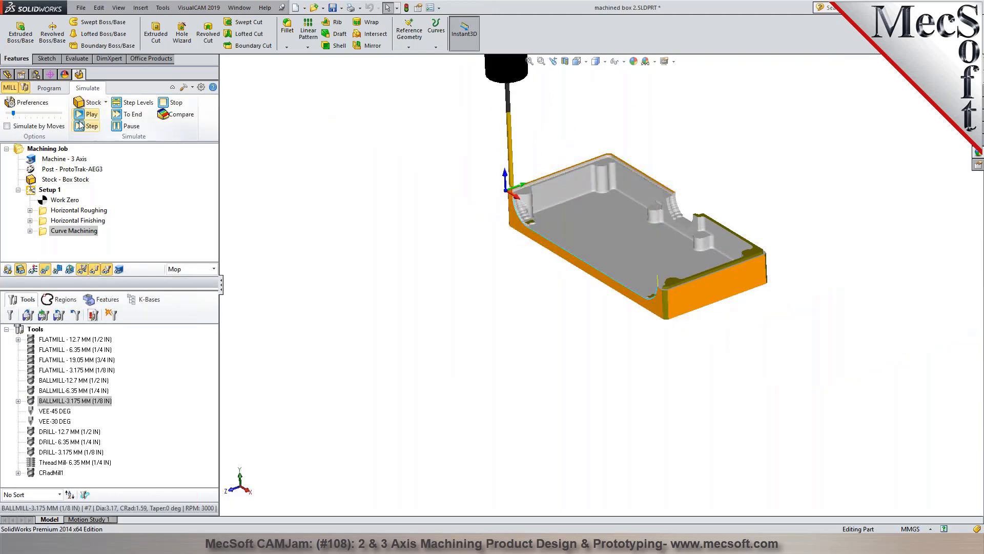
Edit the Curve Machining operation to use the BALLMILL-6.35 MM (1/4 IN) tool and the Along cut type.
{"action": "double_click", "coordinate": [44, 233]}
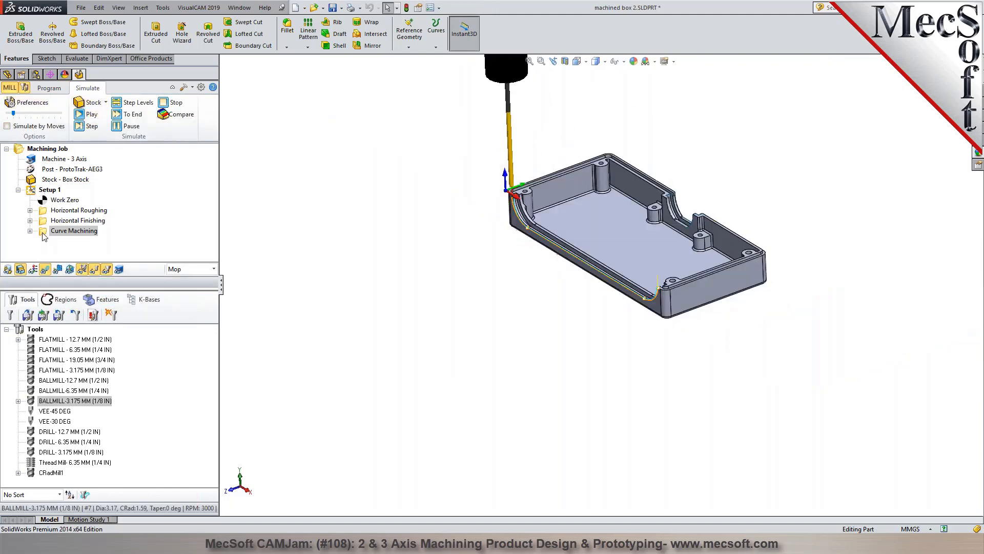
{"action": "left_click", "coordinate": [179, 104]}
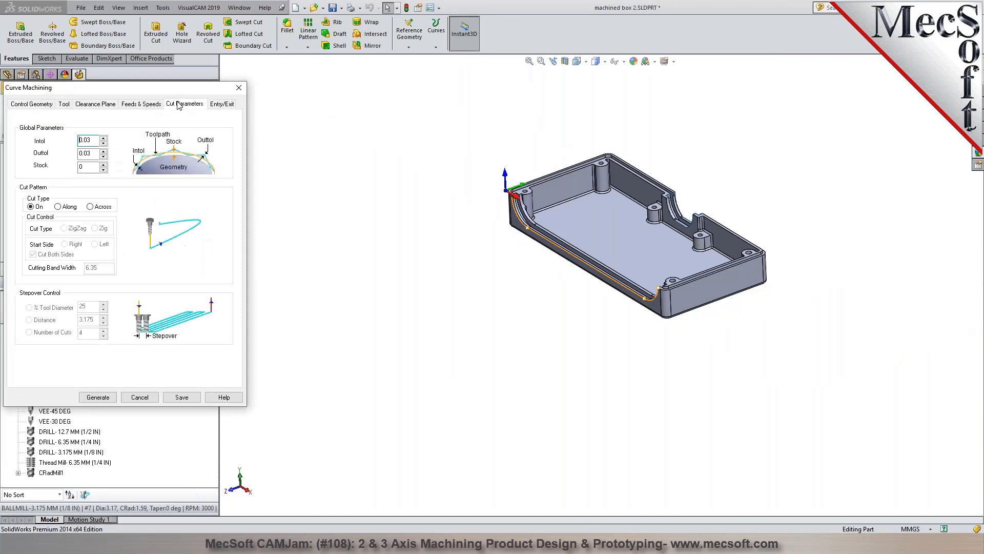
{"action": "left_click", "coordinate": [96, 105]}
{"action": "left_click", "coordinate": [62, 105]}
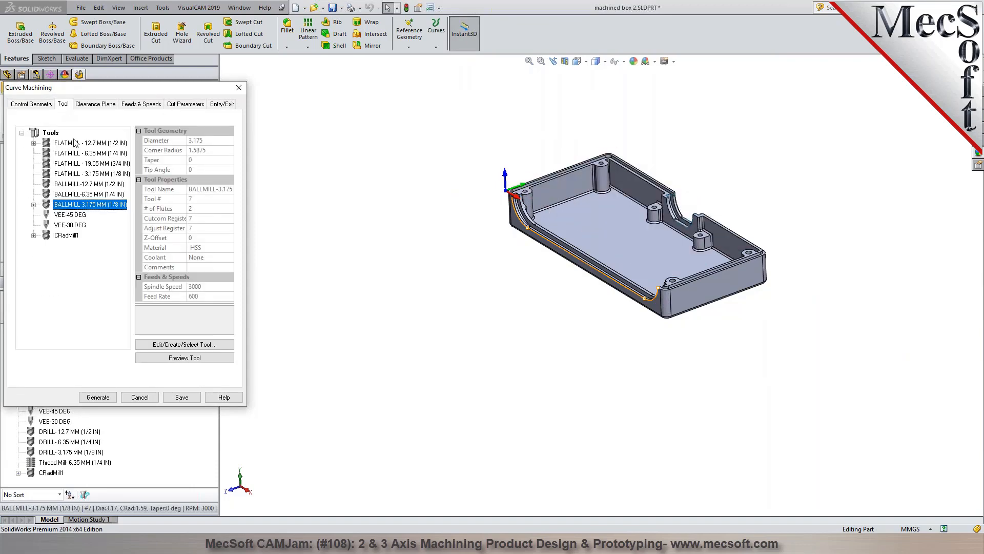
{"action": "left_click", "coordinate": [180, 105]}
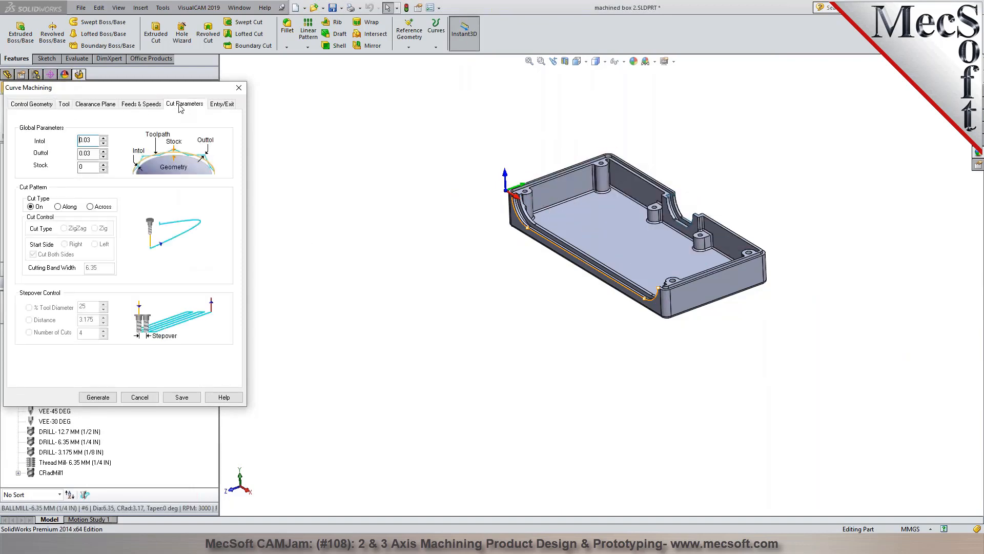
{"action": "left_click", "coordinate": [67, 208]}
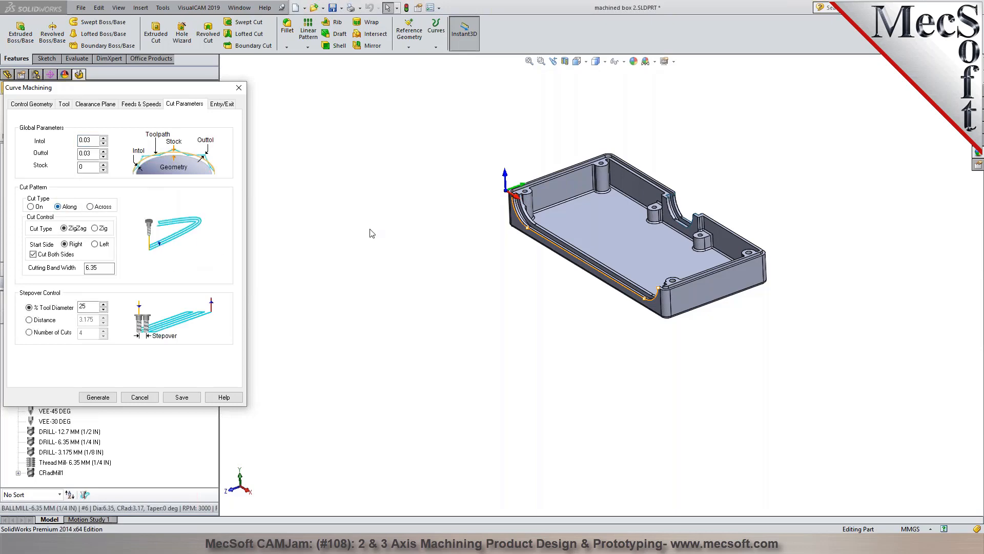
Measure the distance across the front cutout's curved end, from the outer edge's upper vertex to the inner one on the boss.
{"action": "scroll", "coordinate": [546, 224], "scroll_direction": "down", "scroll_amount": 5}
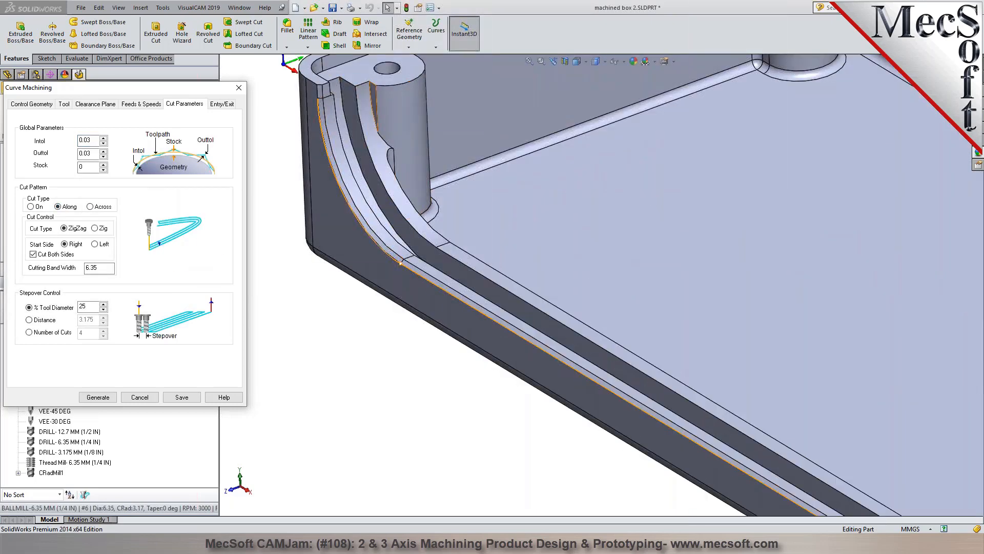
{"action": "scroll", "coordinate": [328, 111], "scroll_direction": "down", "scroll_amount": 4}
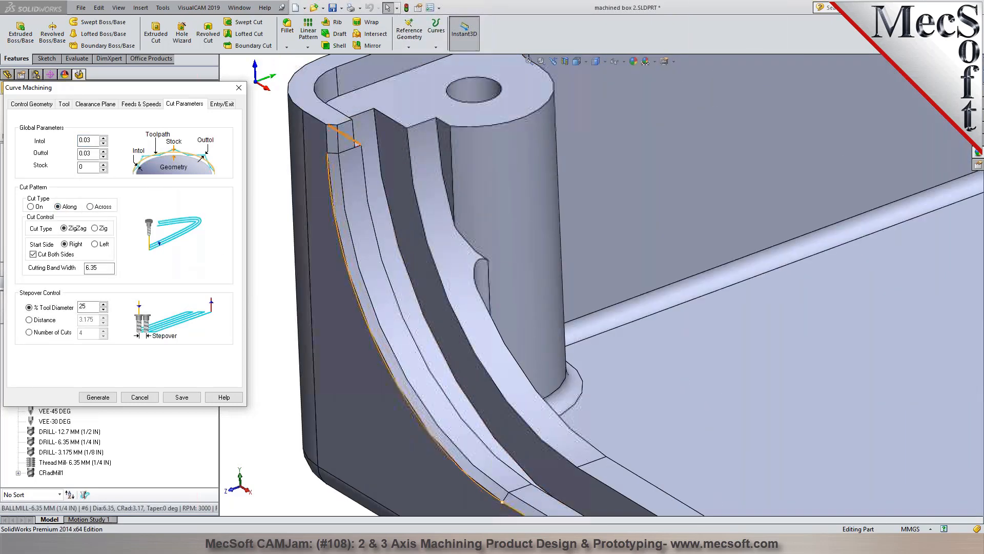
{"action": "left_click", "coordinate": [339, 154]}
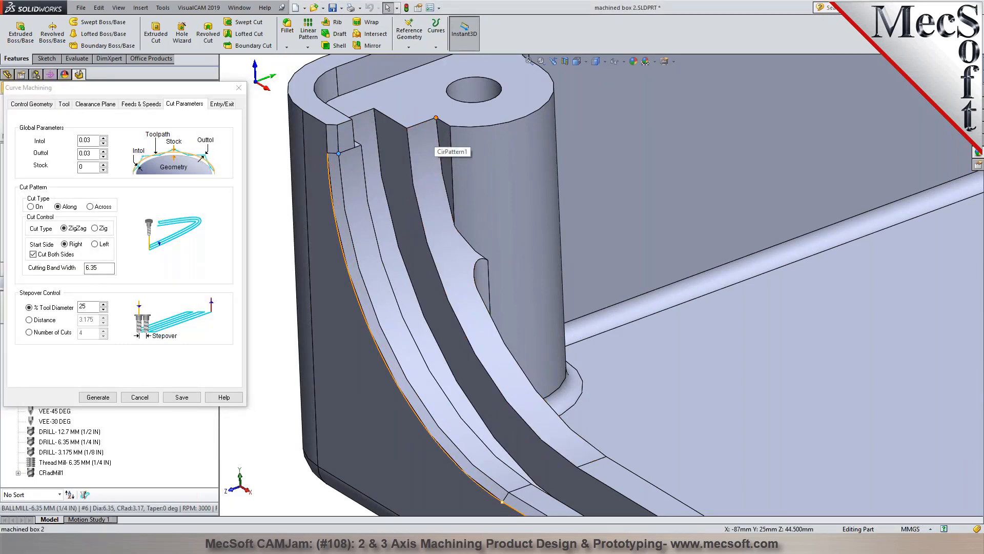
{"action": "left_click", "coordinate": [436, 118], "text": "ctrl"}
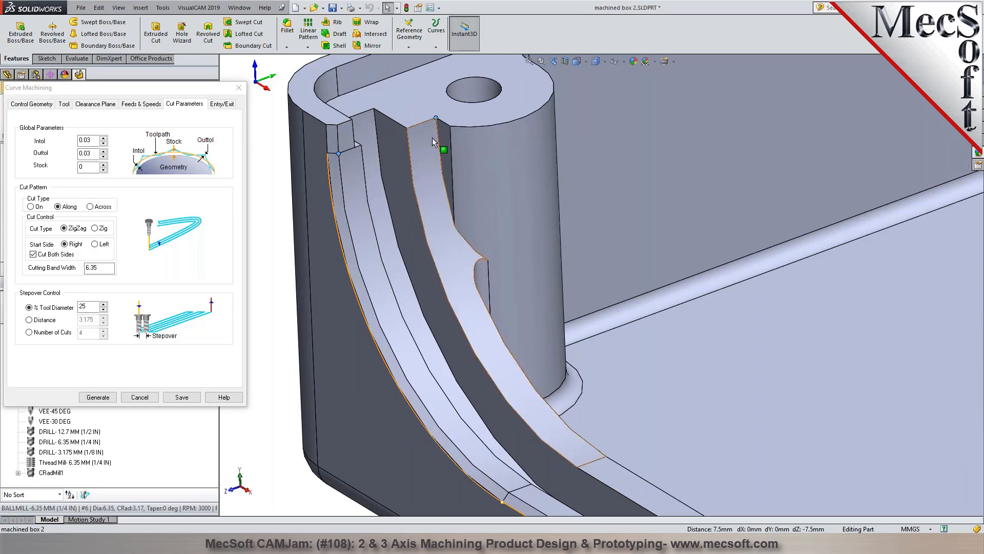
{"action": "key", "text": "f"}
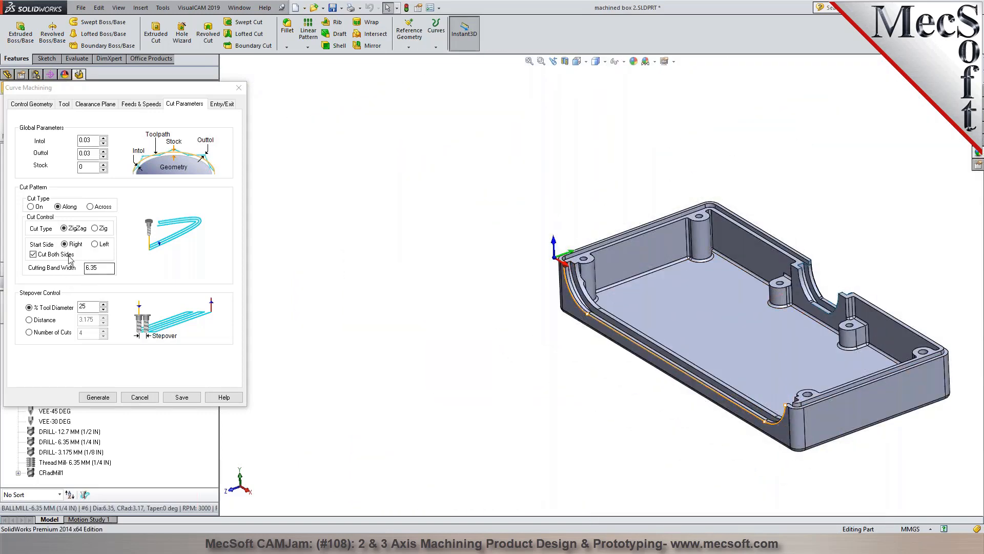
Turn off Cut Both Sides, set the cutting band width to 3 and the stepover distance to 1, and regenerate the Curve Machining toolpath.
{"action": "left_click", "coordinate": [49, 256]}
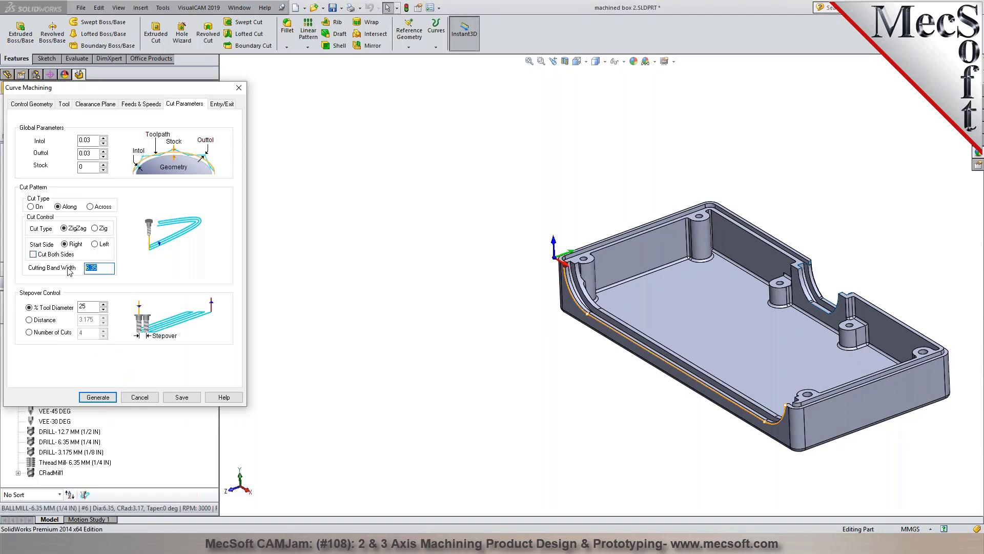
{"action": "left_click", "coordinate": [41, 321]}
{"action": "double_click", "coordinate": [87, 319]}
{"action": "type", "text": "1"}
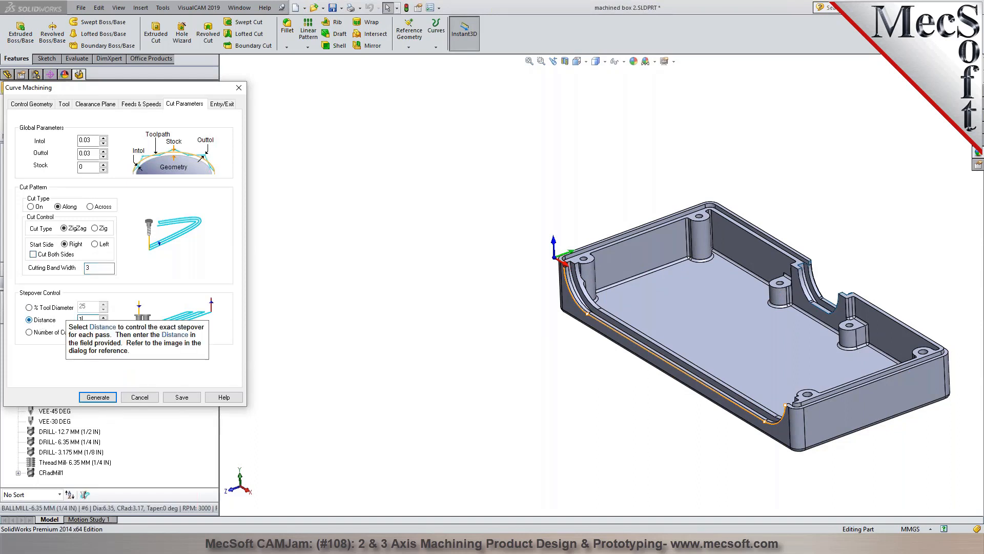
{"action": "left_click", "coordinate": [97, 397]}
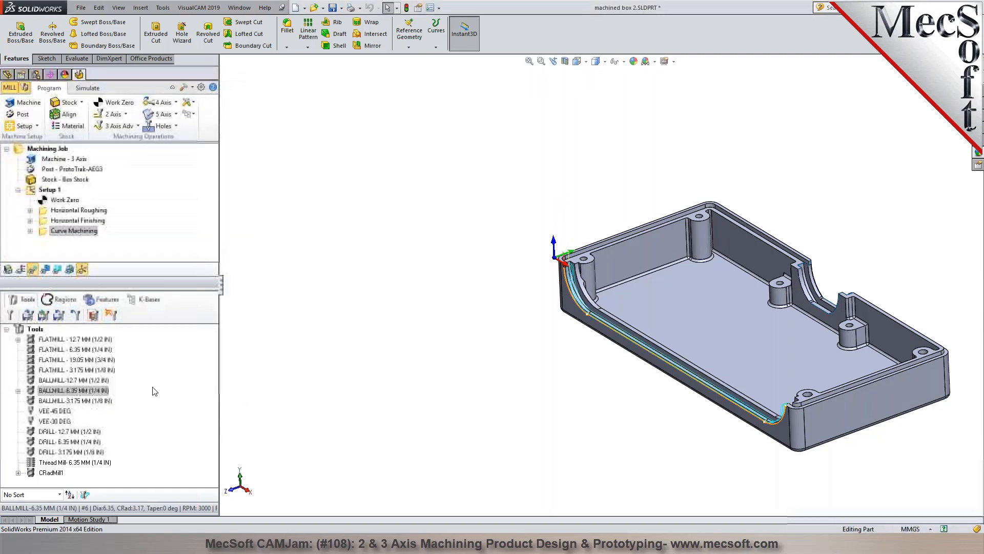
{"action": "scroll", "coordinate": [766, 411], "scroll_direction": "down", "scroll_amount": 6}
{"action": "scroll", "coordinate": [725, 416], "scroll_direction": "up", "scroll_amount": 7}
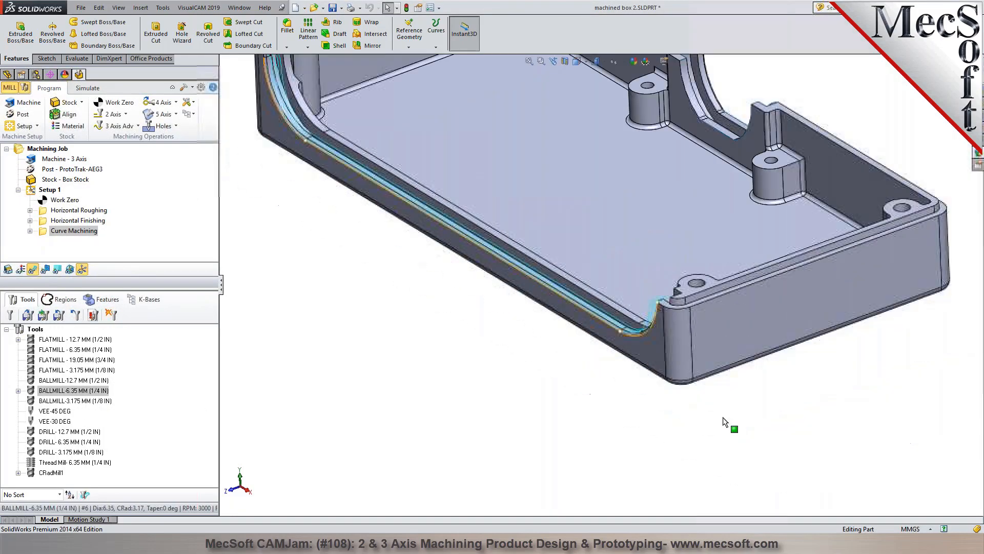
Simulate the regenerated Curve Machining operation on the box stock.
{"action": "scroll", "coordinate": [401, 250], "scroll_direction": "down", "scroll_amount": 4}
{"action": "scroll", "coordinate": [311, 177], "scroll_direction": "up", "scroll_amount": 7}
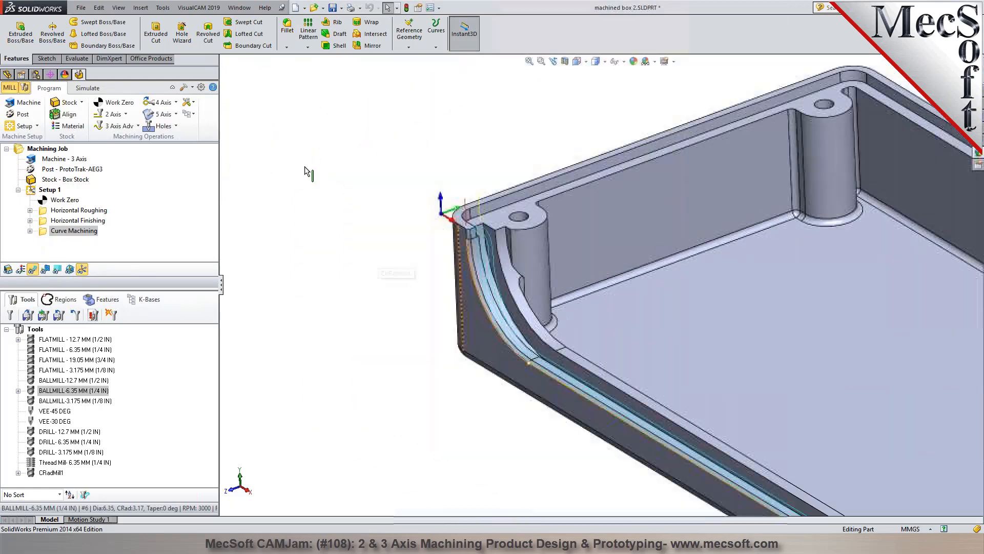
{"action": "scroll", "coordinate": [866, 395], "scroll_direction": "down", "scroll_amount": 2}
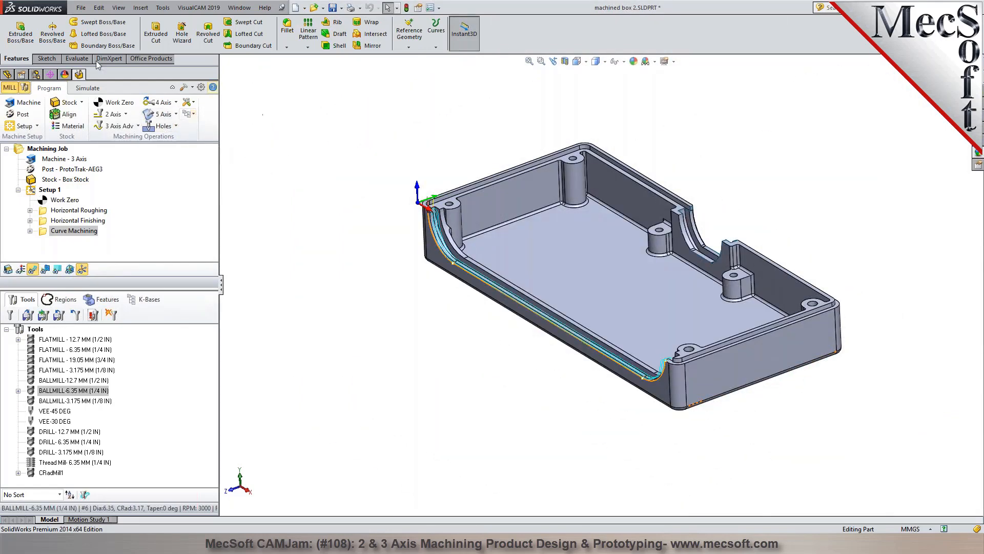
{"action": "left_click", "coordinate": [82, 89]}
{"action": "left_click", "coordinate": [79, 117]}
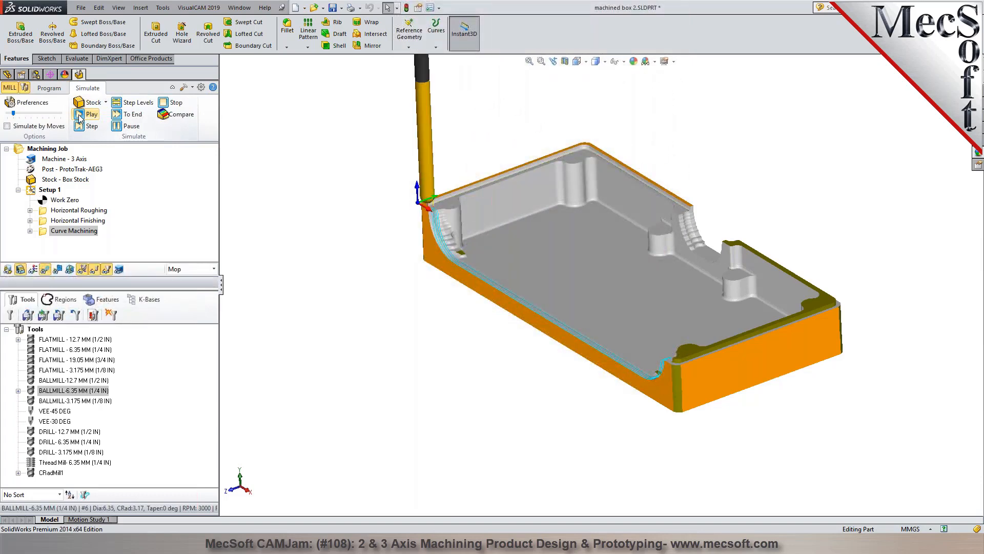
Examine the simulated ball-mill cut along the front cutout, close up at its curved end beside the corner boss.
{"action": "scroll", "coordinate": [496, 198], "scroll_direction": "down", "scroll_amount": 4}
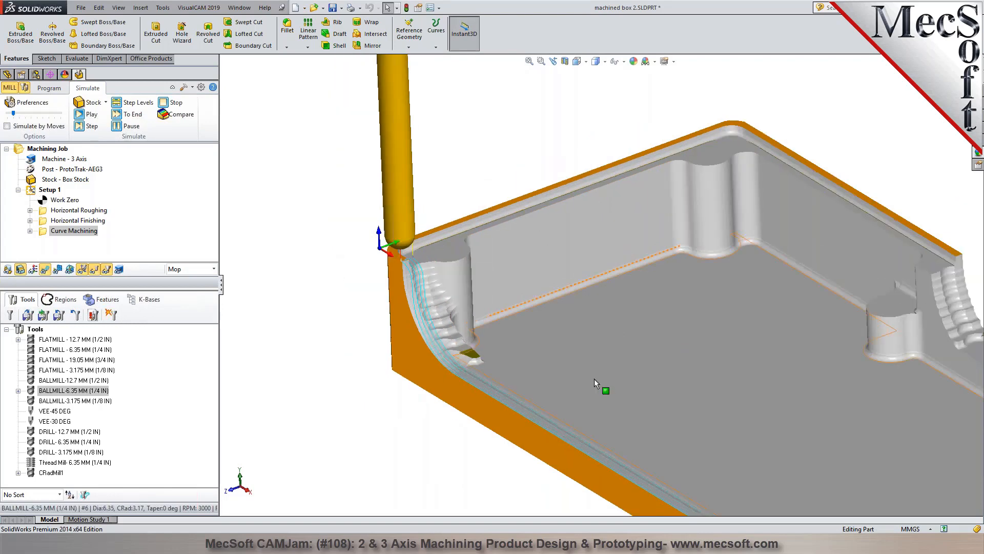
{"action": "scroll", "coordinate": [588, 375], "scroll_direction": "down", "scroll_amount": 2}
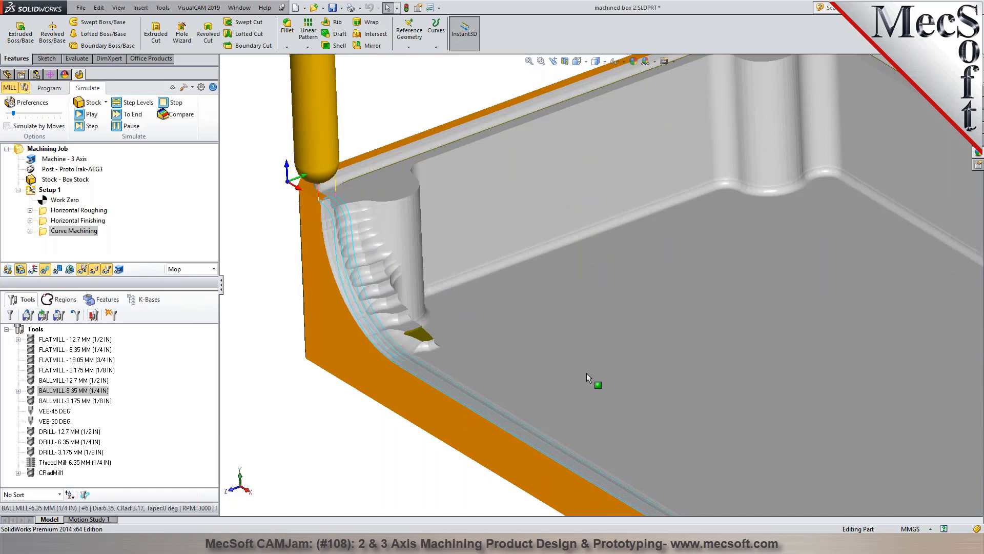
{"action": "scroll", "coordinate": [584, 372], "scroll_direction": "up", "scroll_amount": 2}
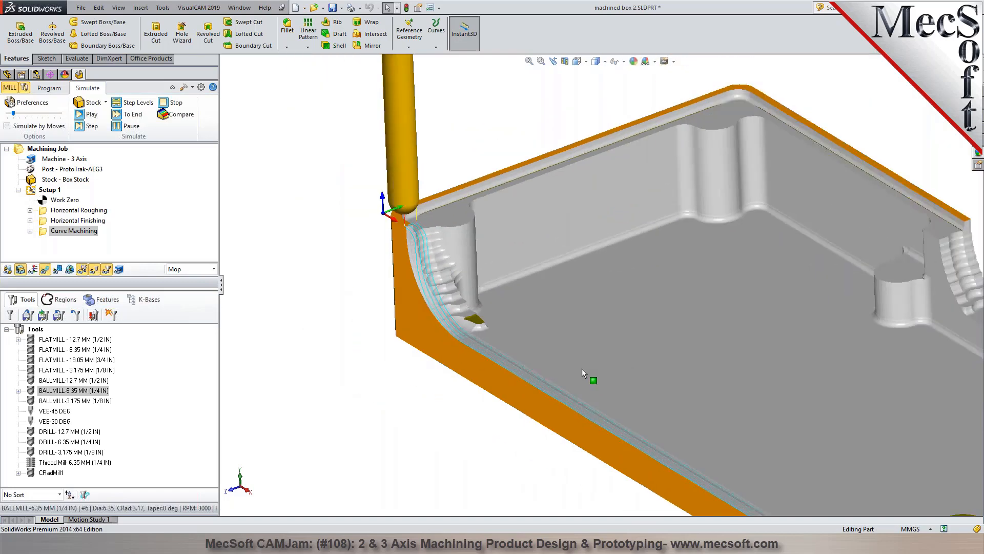
{"action": "scroll", "coordinate": [582, 368], "scroll_direction": "up", "scroll_amount": 2}
{"action": "scroll", "coordinate": [694, 387], "scroll_direction": "down", "scroll_amount": 2}
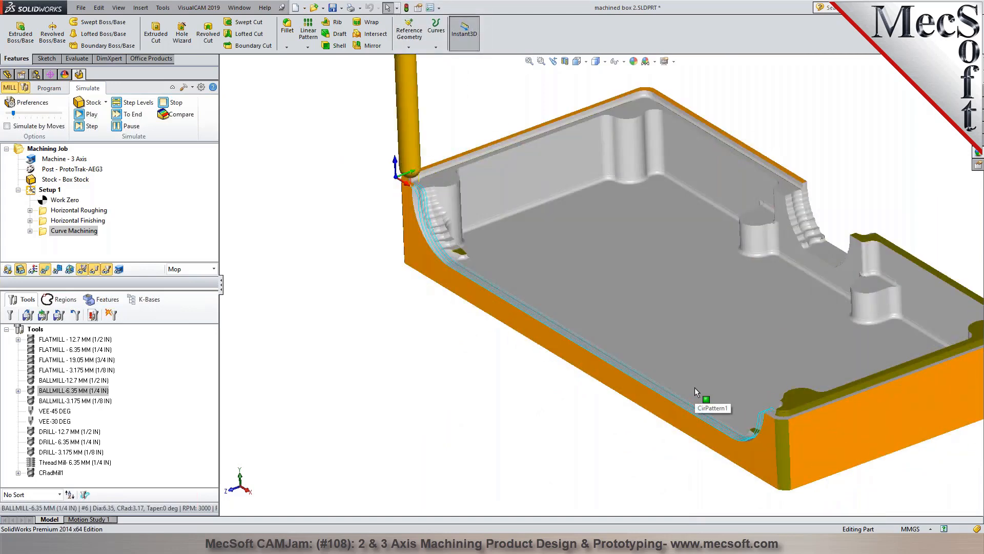
{"action": "scroll", "coordinate": [505, 251], "scroll_direction": "down", "scroll_amount": 4}
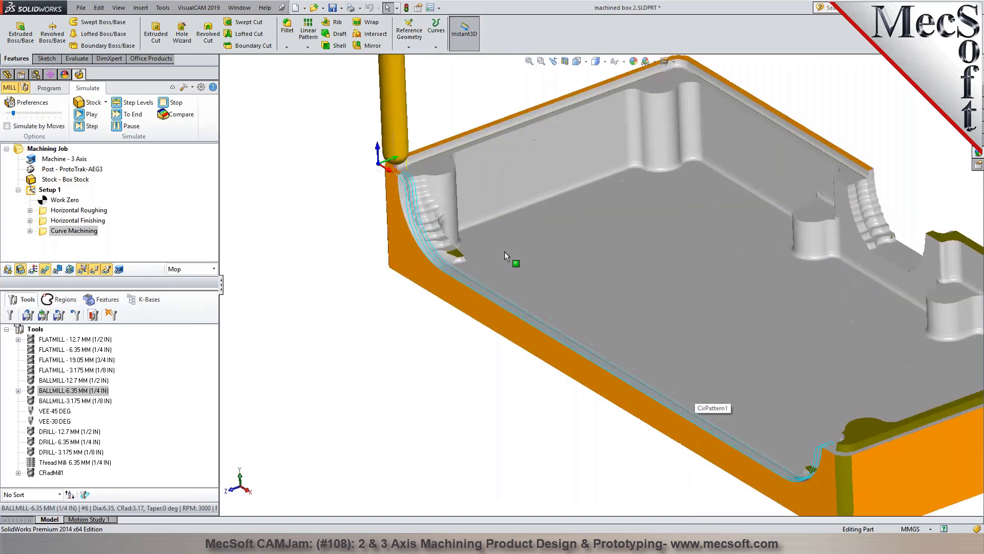
{"action": "scroll", "coordinate": [407, 205], "scroll_direction": "up", "scroll_amount": 2}
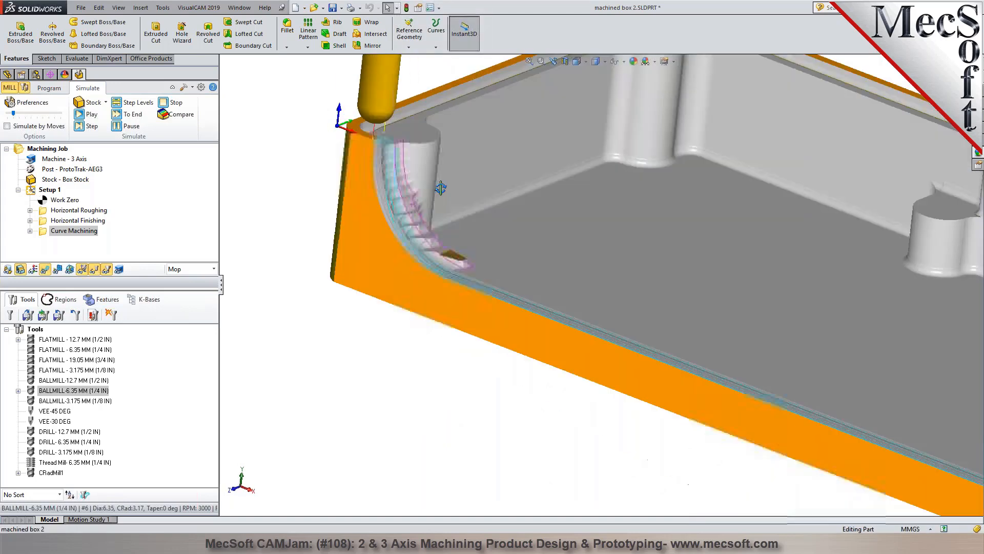
{"action": "scroll", "coordinate": [444, 171], "scroll_direction": "down", "scroll_amount": 5}
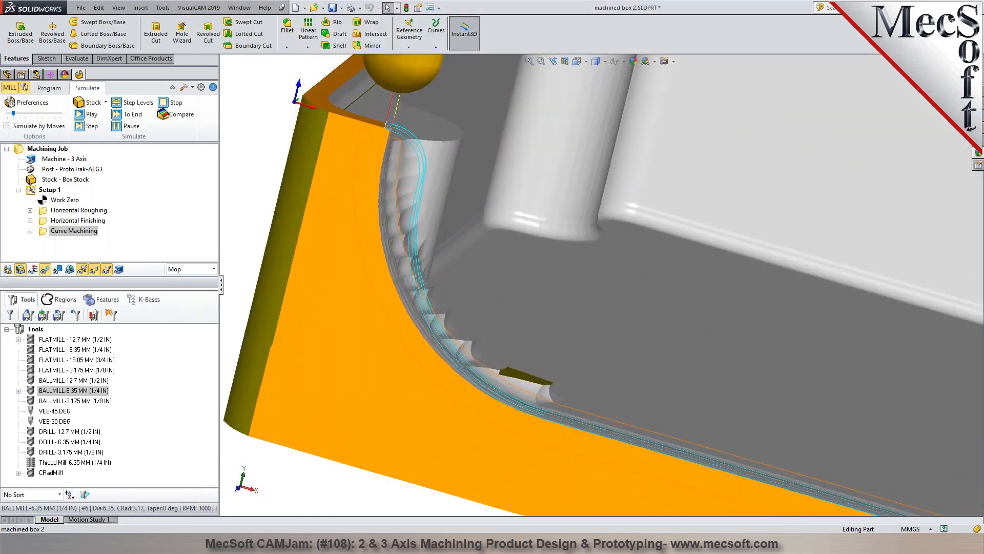
{"action": "middle_click_drag", "start_coordinate": [410, 215], "coordinate": [410, 34]}
{"action": "middle_click_drag", "start_coordinate": [411, 117], "coordinate": [386, 97]}
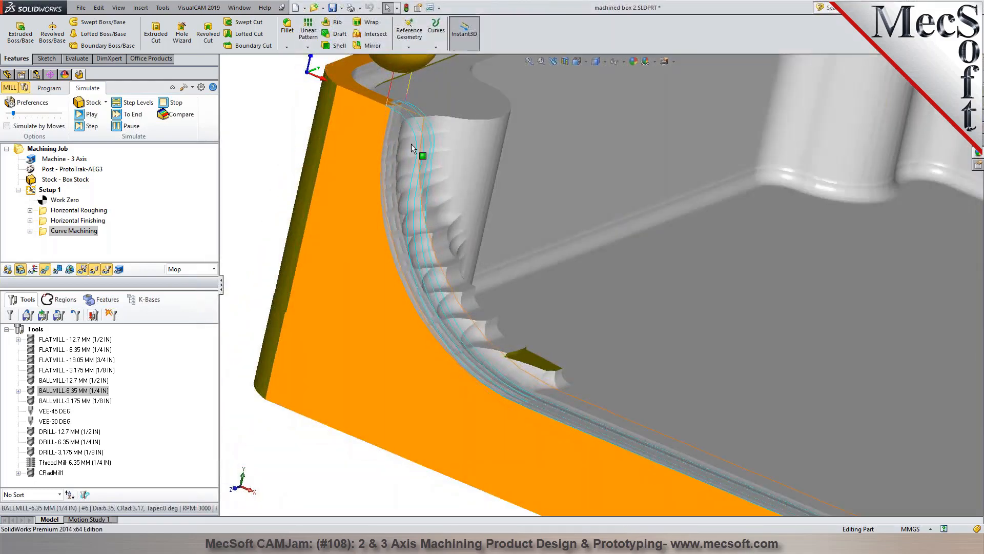
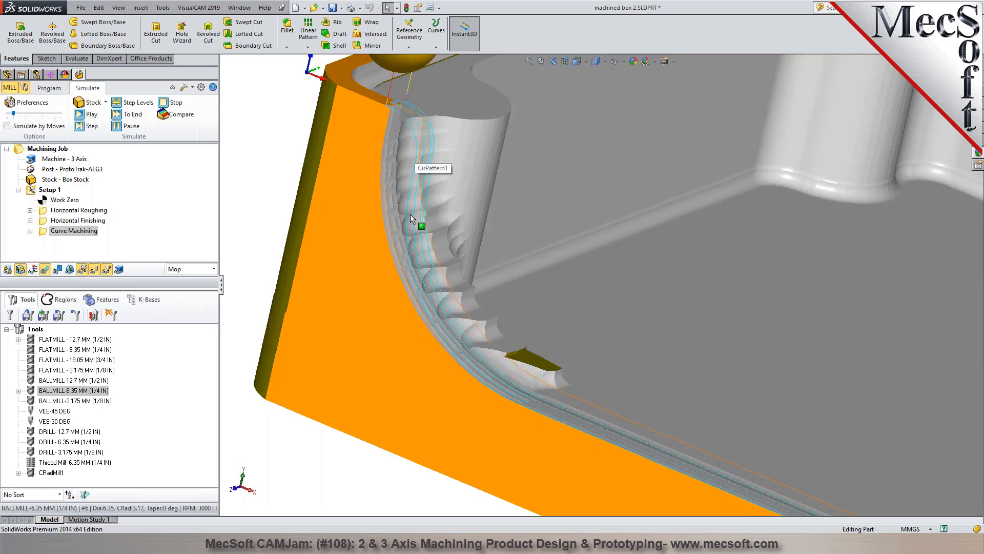
Return to the machining program and examine the Curve Machining toolpath against the stepped faces of the part's front cutout.
{"action": "left_click", "coordinate": [60, 90]}
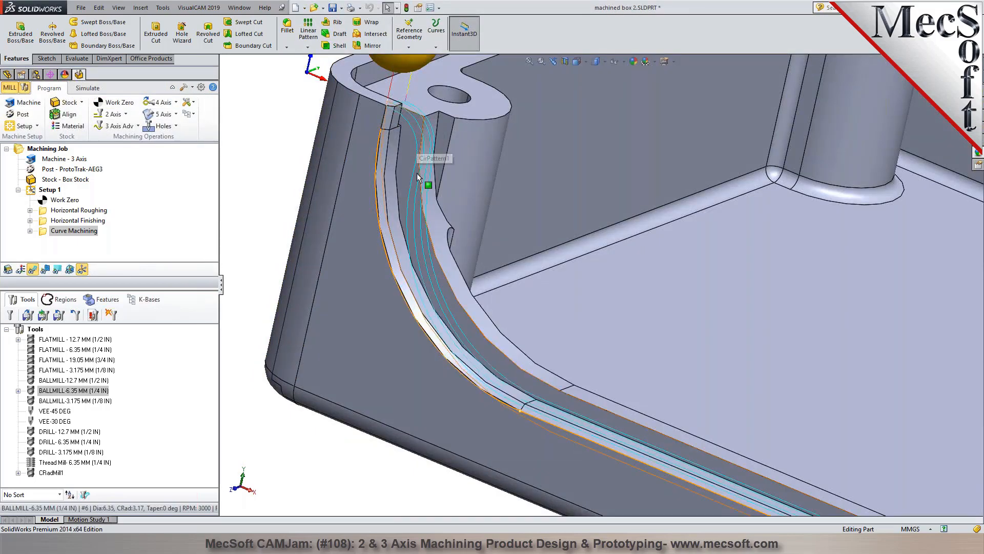
{"action": "middle_click_drag", "start_coordinate": [473, 201], "coordinate": [381, 168]}
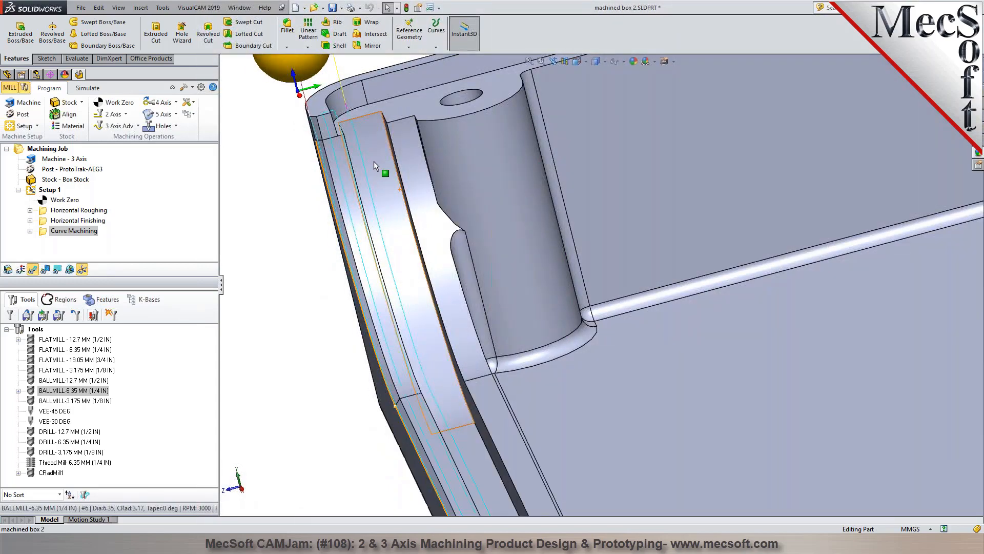
{"action": "left_click", "coordinate": [374, 161]}
{"action": "left_click", "coordinate": [265, 191]}
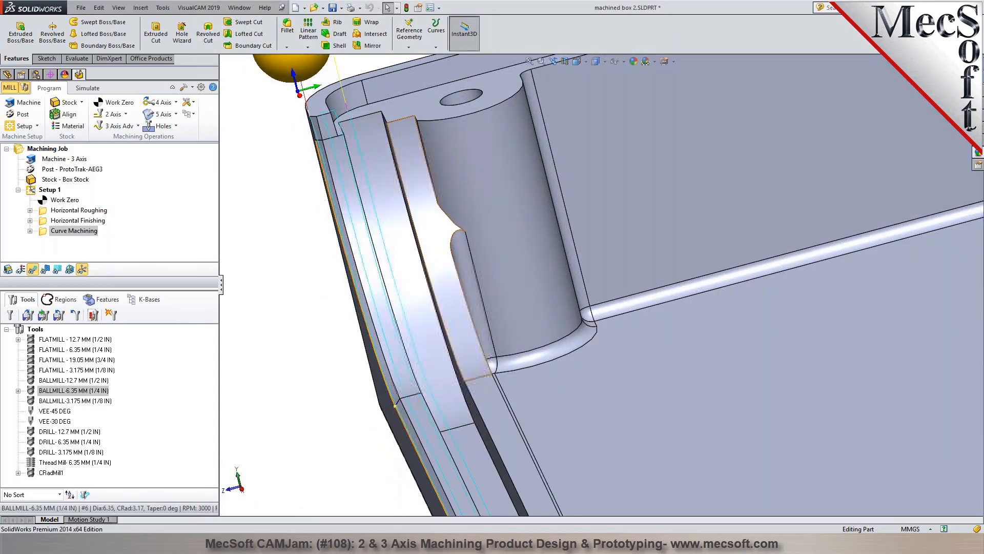
{"action": "middle_click_drag", "start_coordinate": [418, 197], "coordinate": [516, 121]}
{"action": "scroll", "coordinate": [615, 222], "scroll_direction": "up", "scroll_amount": 4}
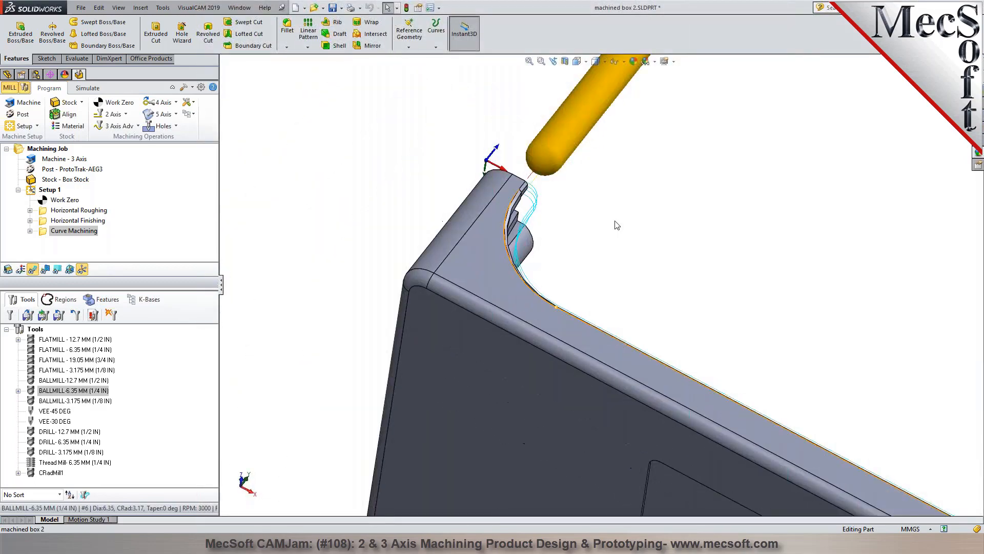
{"action": "middle_click_drag", "start_coordinate": [617, 225], "coordinate": [648, 316]}
{"action": "scroll", "coordinate": [591, 191], "scroll_direction": "up", "scroll_amount": 5}
{"action": "scroll", "coordinate": [647, 316], "scroll_direction": "down", "scroll_amount": 5}
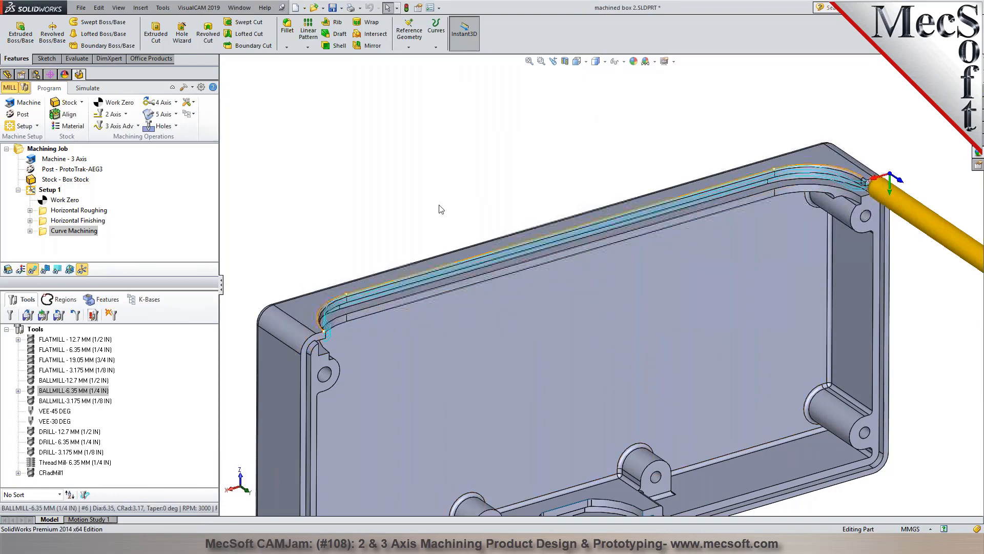
{"action": "middle_click_drag", "start_coordinate": [441, 209], "coordinate": [421, 399]}
{"action": "scroll", "coordinate": [562, 260], "scroll_direction": "up", "scroll_amount": 4}
{"action": "scroll", "coordinate": [433, 236], "scroll_direction": "down", "scroll_amount": 5}
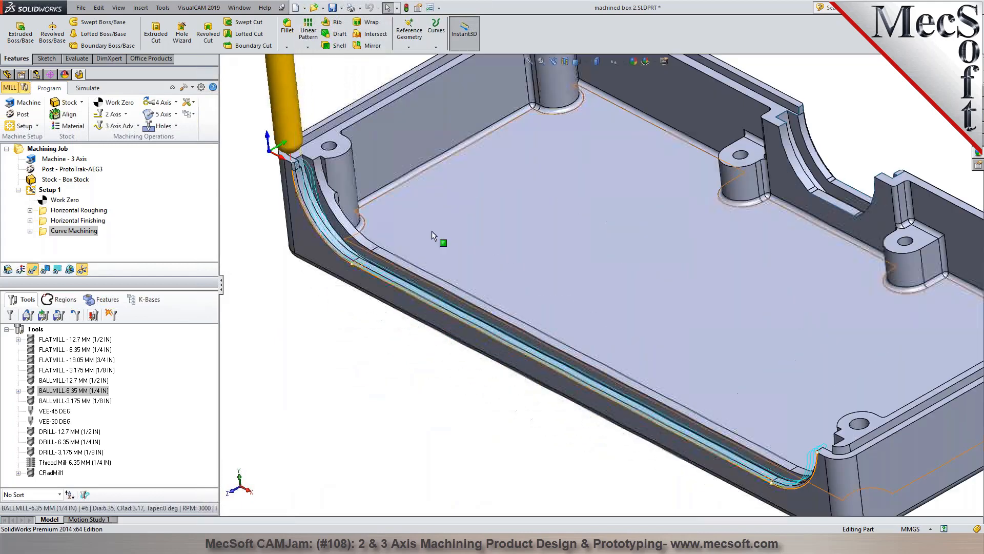
Select the Machining Job to clear the toolpath display and inspect the step faces at the front cutout's curved end.
{"action": "left_click", "coordinate": [59, 150]}
{"action": "scroll", "coordinate": [341, 198], "scroll_direction": "down", "scroll_amount": 1}
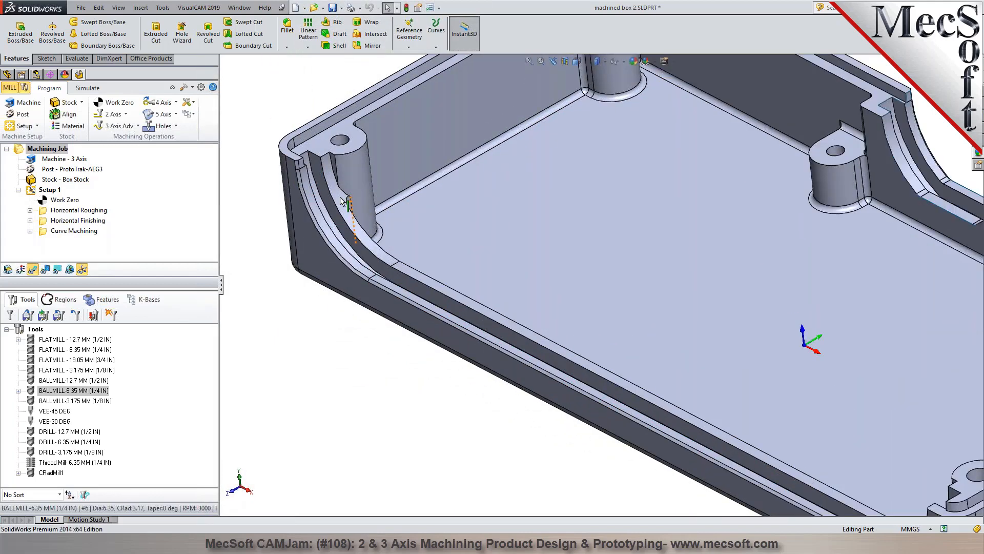
{"action": "scroll", "coordinate": [342, 200], "scroll_direction": "down", "scroll_amount": 3}
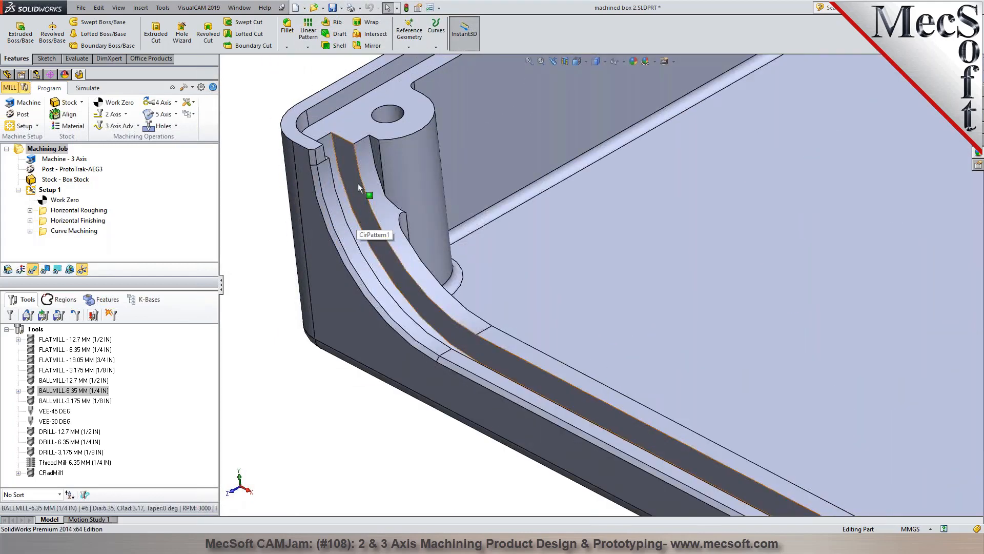
{"action": "middle_click_drag", "start_coordinate": [423, 234], "coordinate": [401, 245]}
{"action": "scroll", "coordinate": [365, 235], "scroll_direction": "down", "scroll_amount": 1}
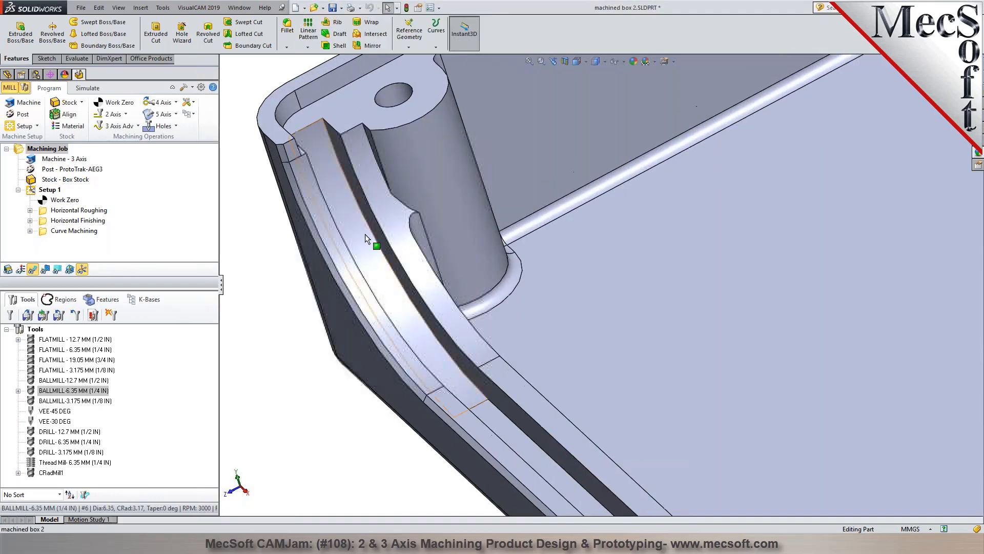
{"action": "left_click", "coordinate": [376, 237]}
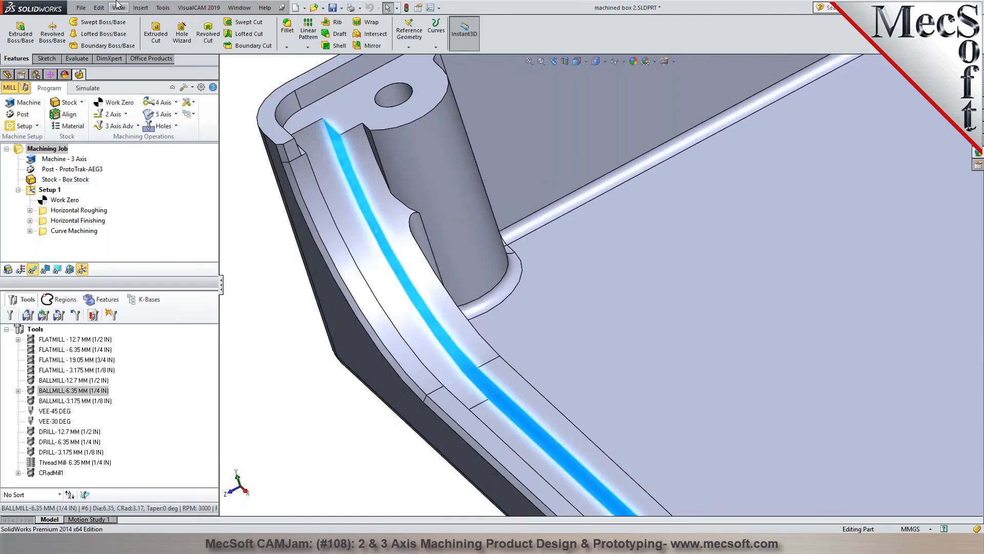
{"action": "left_click", "coordinate": [141, 7]}
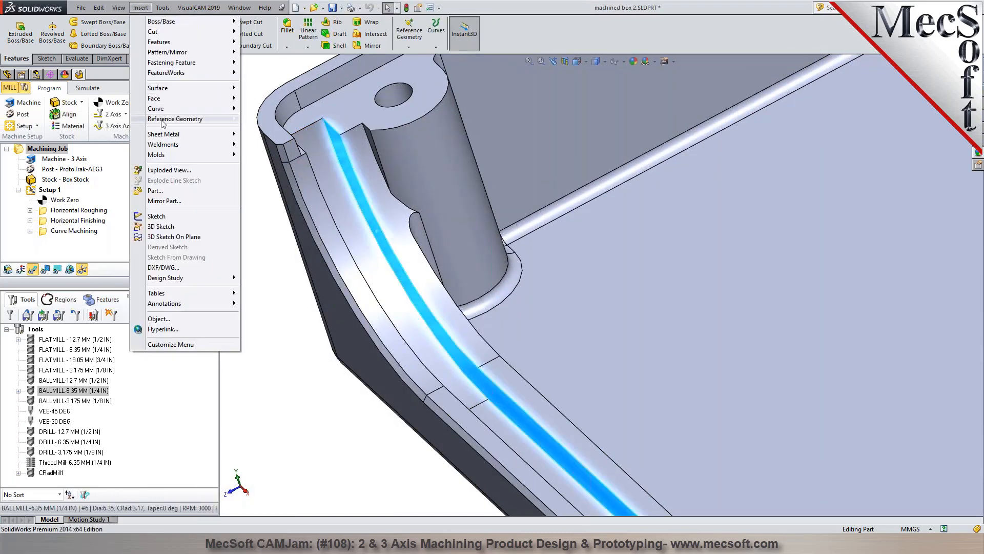
{"action": "mouse_move", "coordinate": [163, 123]}
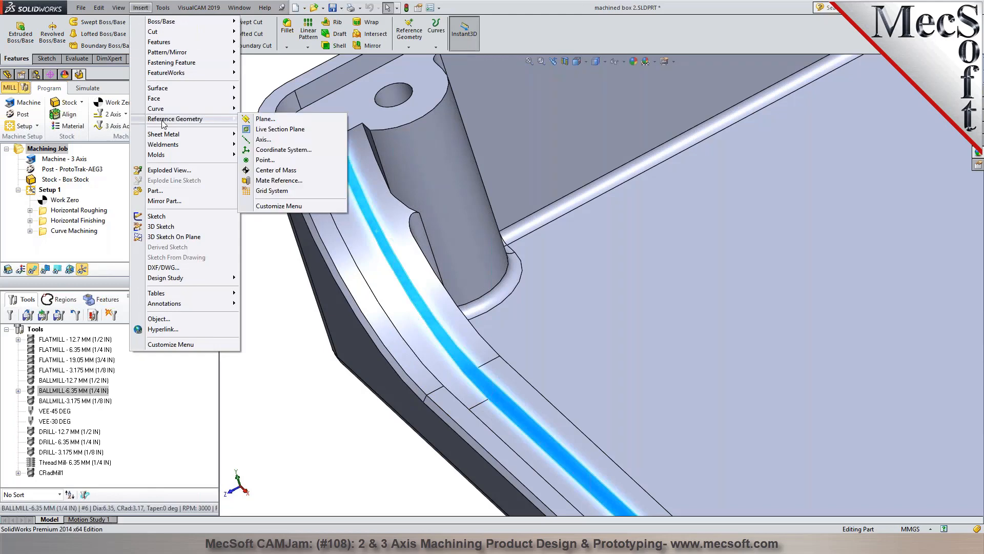
{"action": "left_click", "coordinate": [269, 119]}
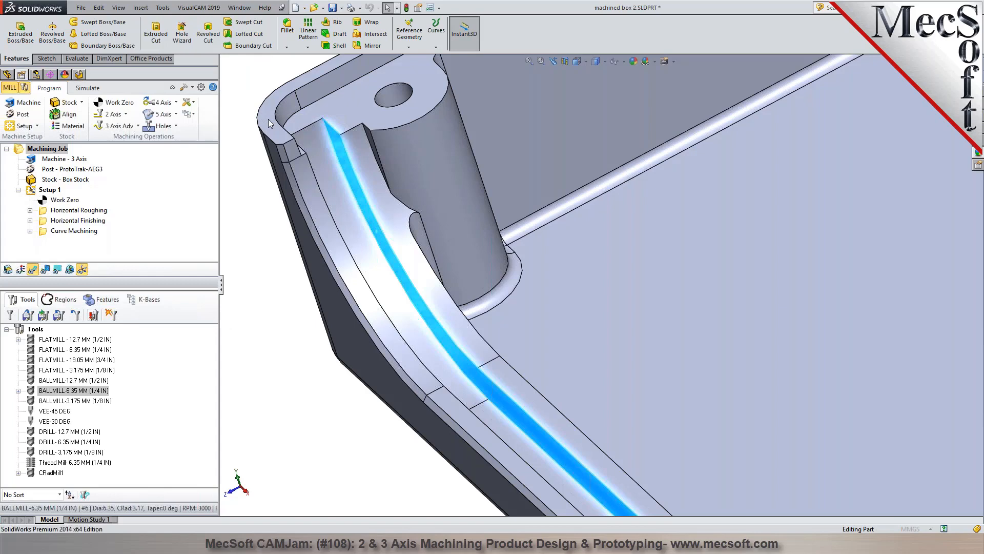
{"action": "left_click", "coordinate": [309, 125]}
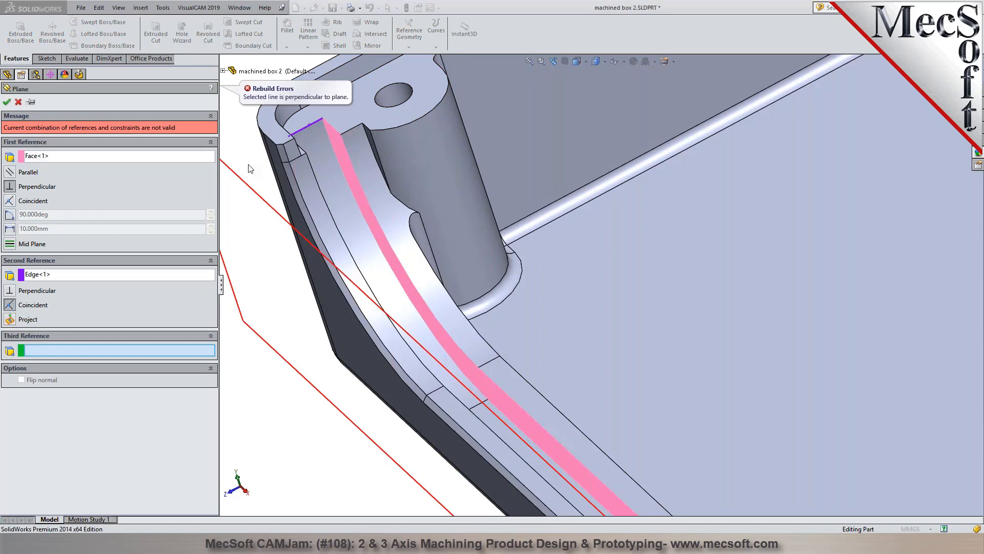
{"action": "left_click", "coordinate": [165, 155]}
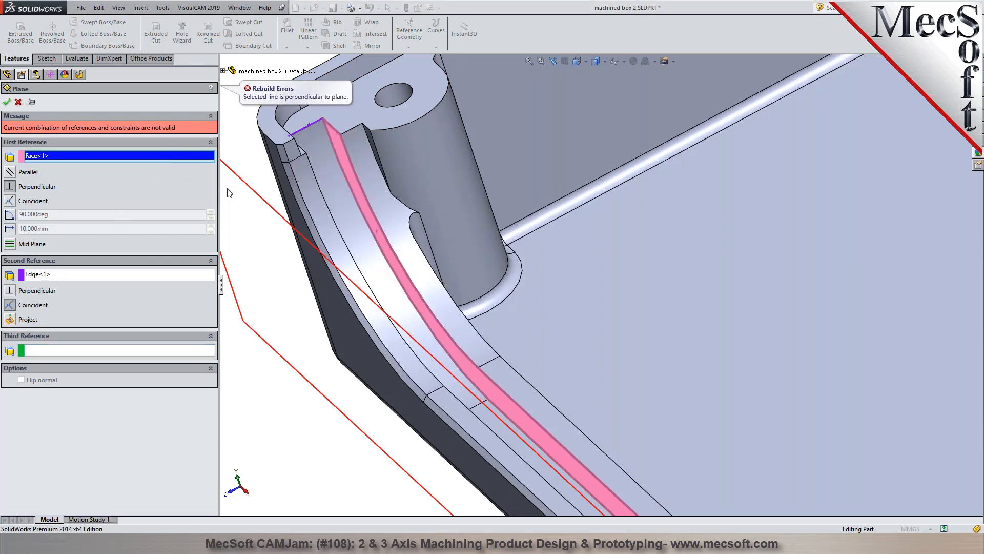
{"action": "key", "text": "z"}
{"action": "left_click", "coordinate": [183, 274]}
{"action": "right_click", "coordinate": [181, 276]}
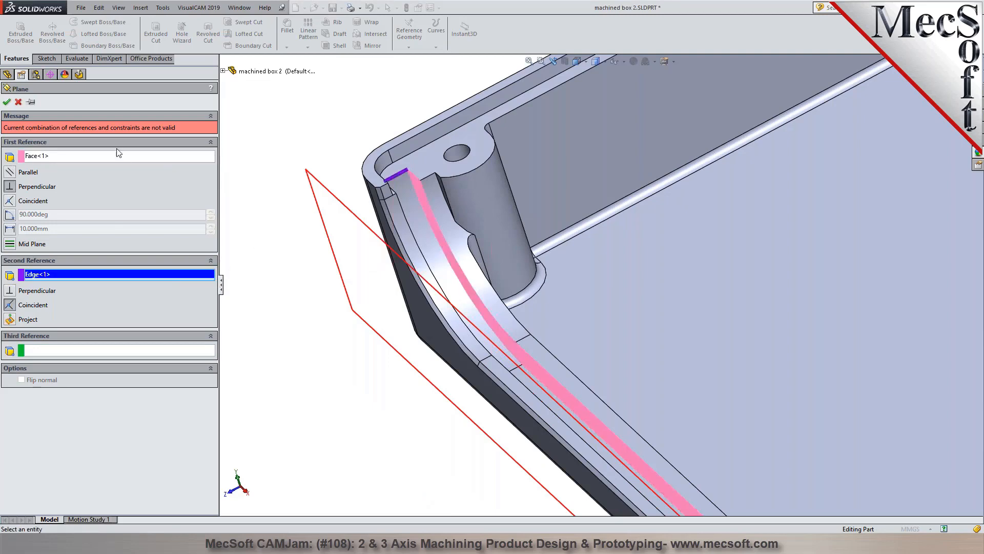
{"action": "left_click", "coordinate": [104, 159]}
{"action": "right_click", "coordinate": [113, 163]}
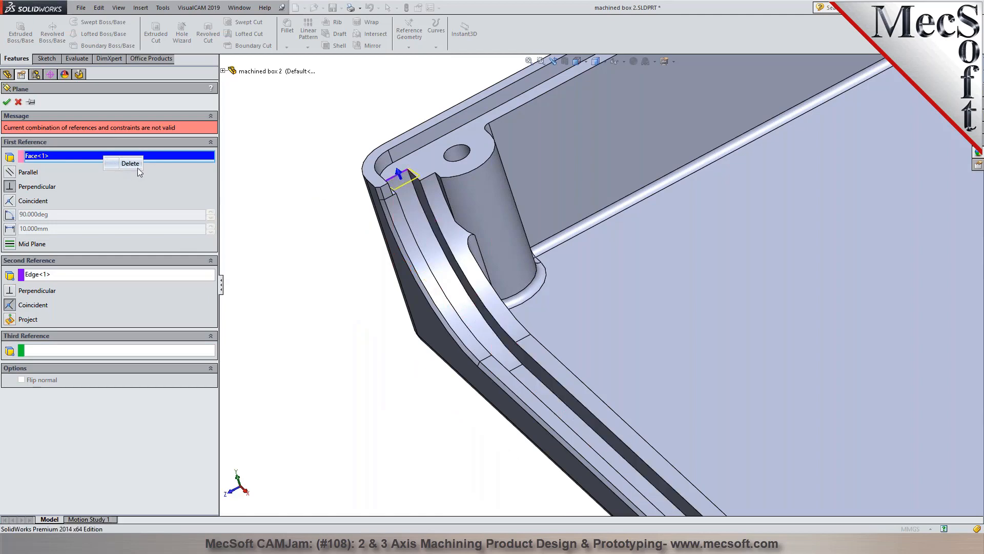
{"action": "left_click", "coordinate": [137, 168]}
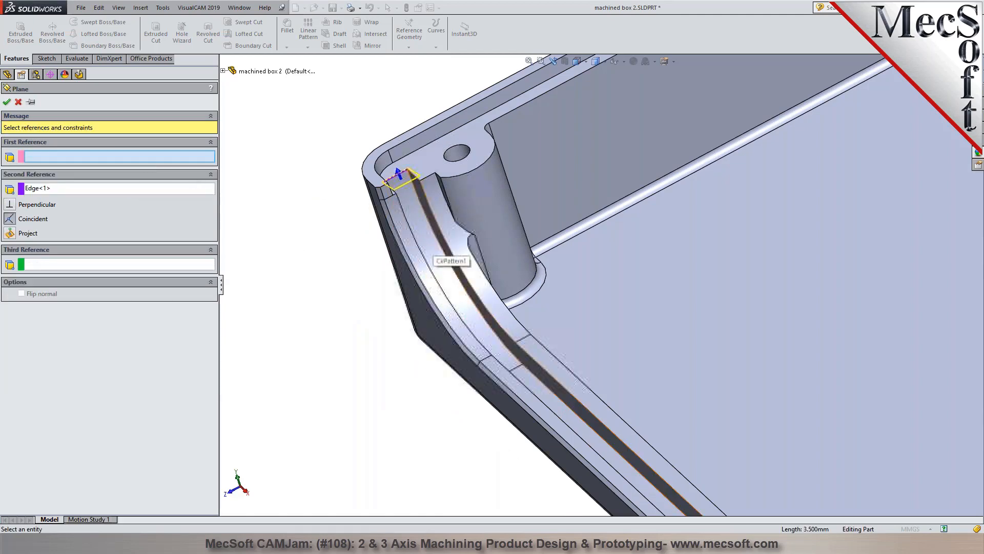
{"action": "left_click", "coordinate": [442, 241]}
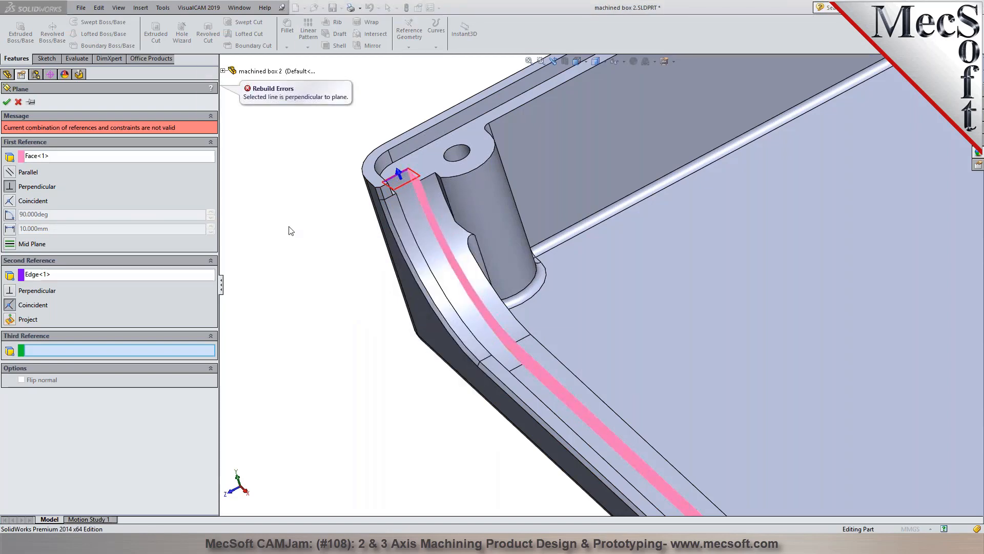
{"action": "middle_click_drag", "start_coordinate": [289, 226], "coordinate": [287, 169]}
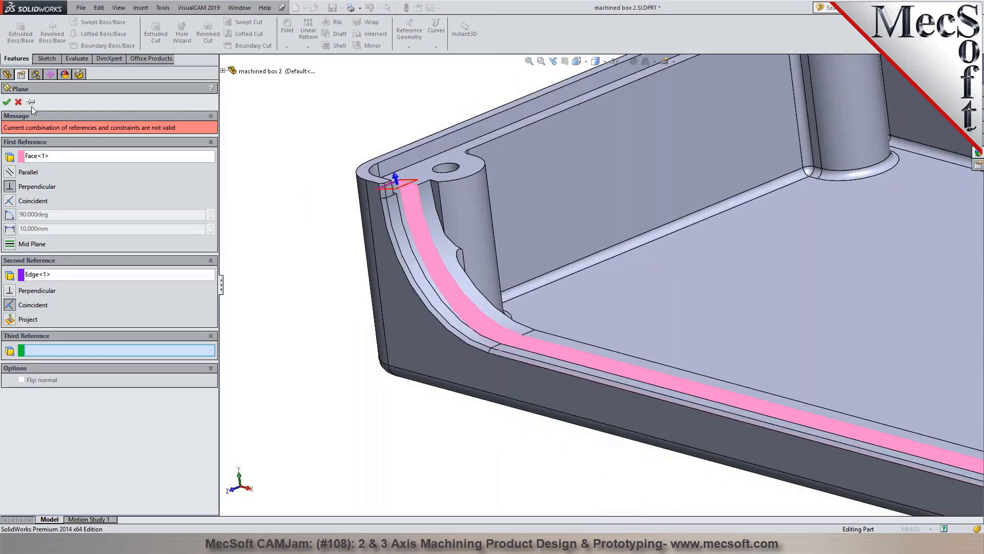
{"action": "left_click", "coordinate": [18, 101]}
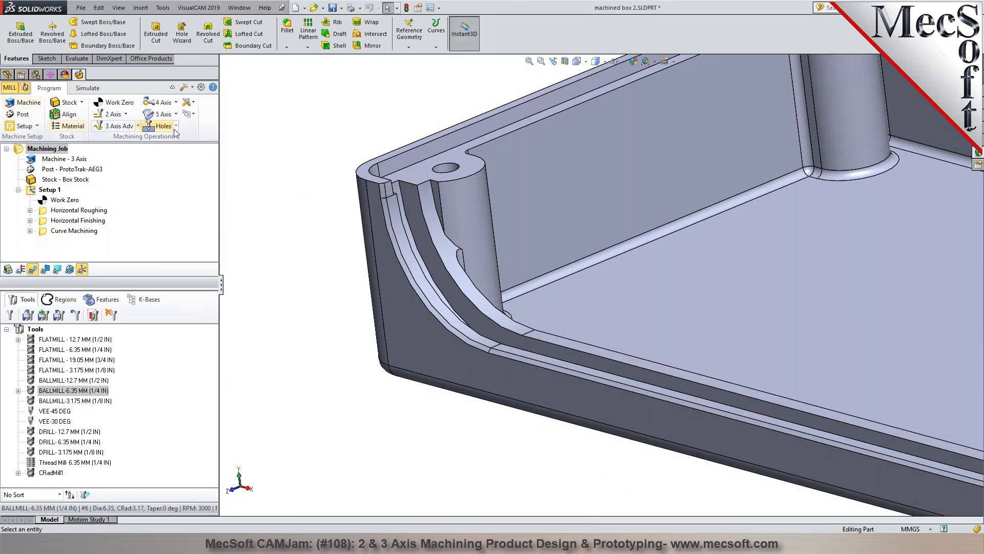
Add a reference plane based on the front cutout's step face, with a flipped offset distance of 3.5/2 mm.
{"action": "left_click", "coordinate": [435, 266]}
{"action": "left_click", "coordinate": [142, 8]}
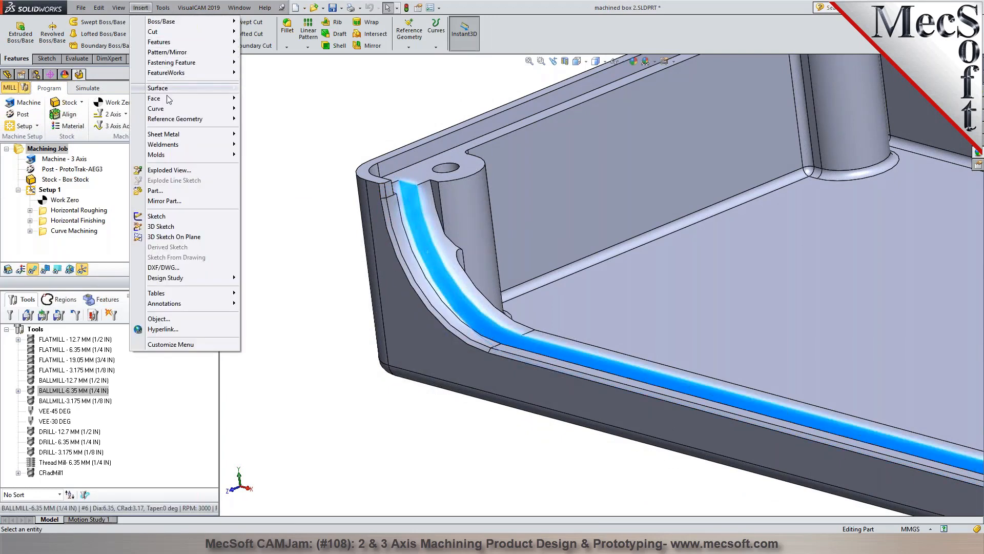
{"action": "left_click", "coordinate": [264, 119]}
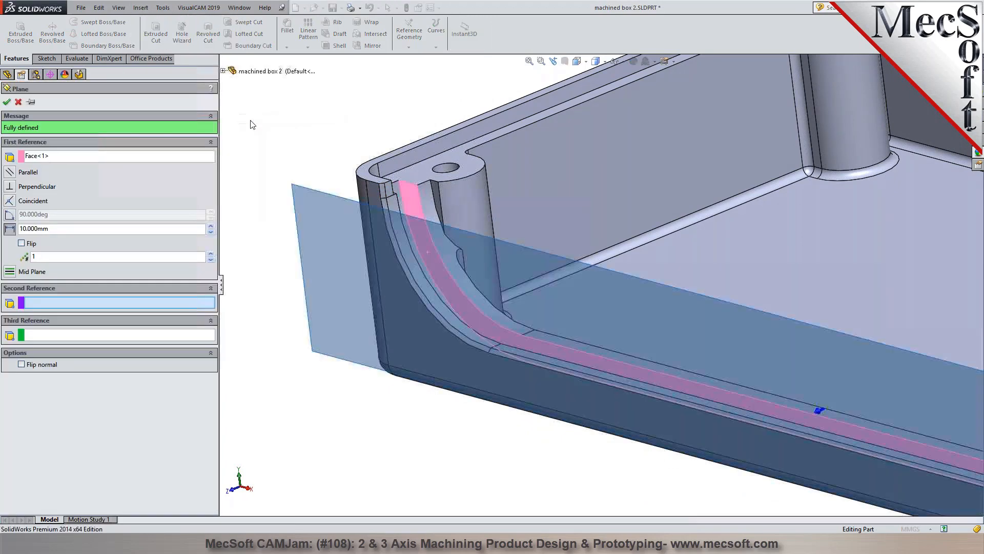
{"action": "double_click", "coordinate": [66, 229]}
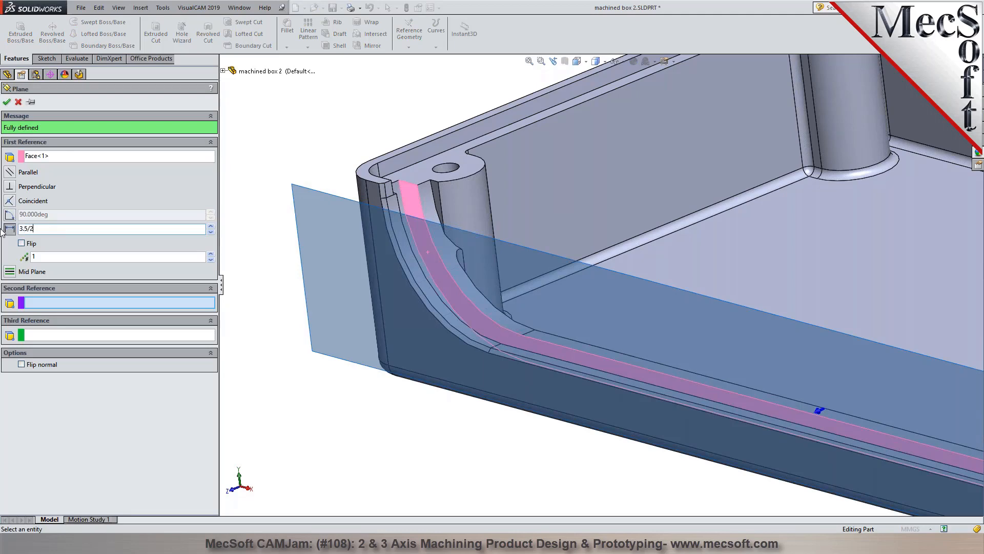
{"action": "key", "text": "Return"}
{"action": "middle_click_drag", "start_coordinate": [469, 245], "coordinate": [422, 250]}
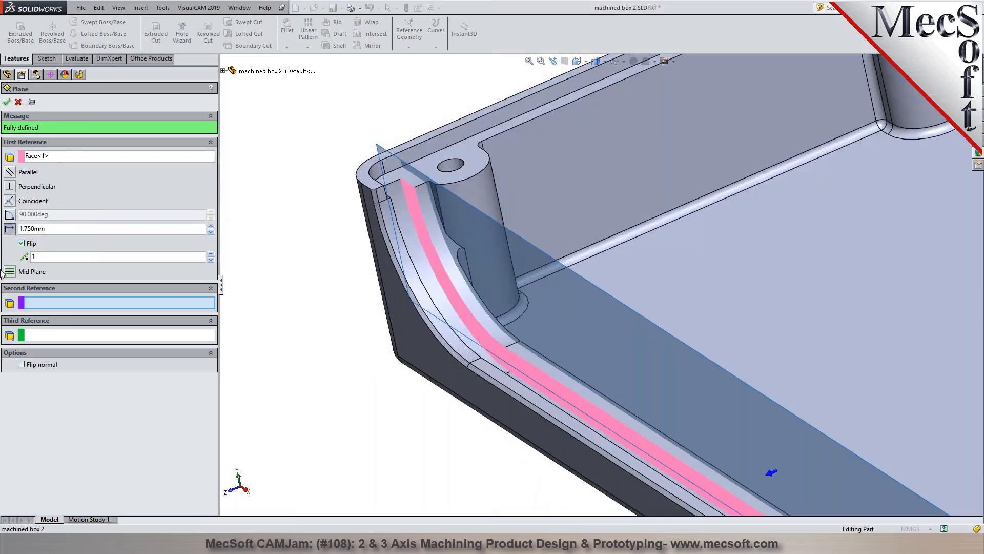
Try a 3.5 mm offset for the reference plane with its offset direction unflipped.
{"action": "double_click", "coordinate": [47, 228]}
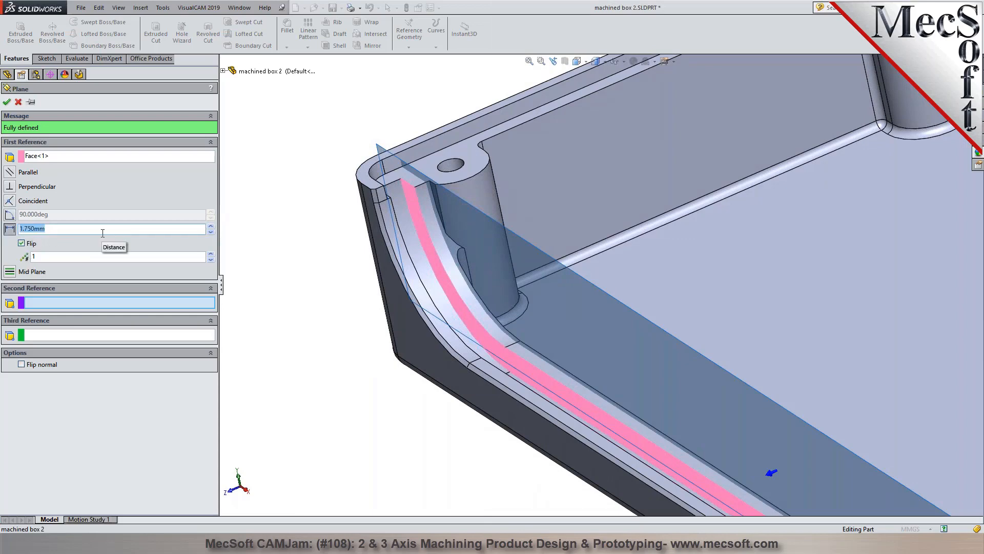
{"action": "type", "text": "3.5"}
{"action": "key", "text": "Return"}
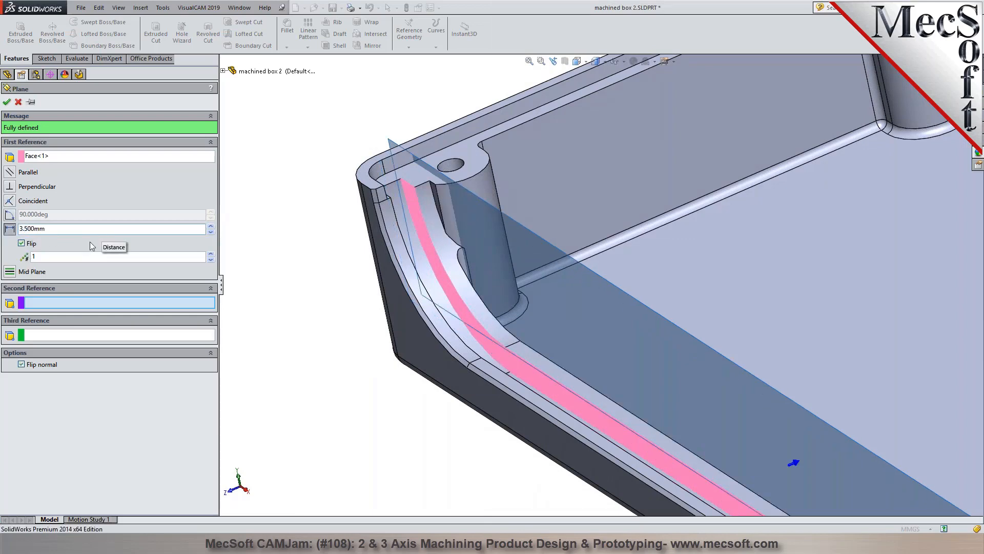
{"action": "left_click", "coordinate": [25, 244]}
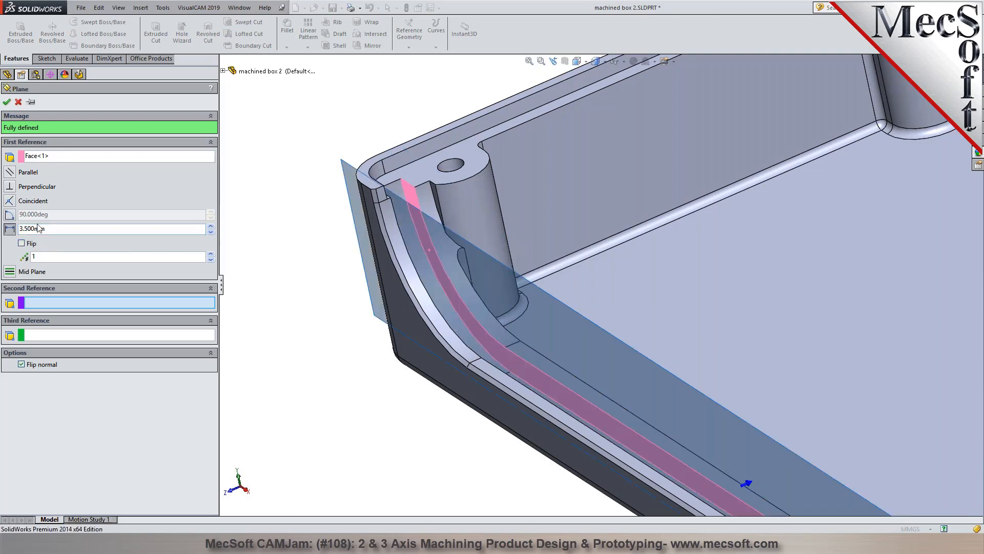
Set the plane's offset distance to 1.75 mm, leave its direction unflipped and create the plane.
{"action": "double_click", "coordinate": [38, 228]}
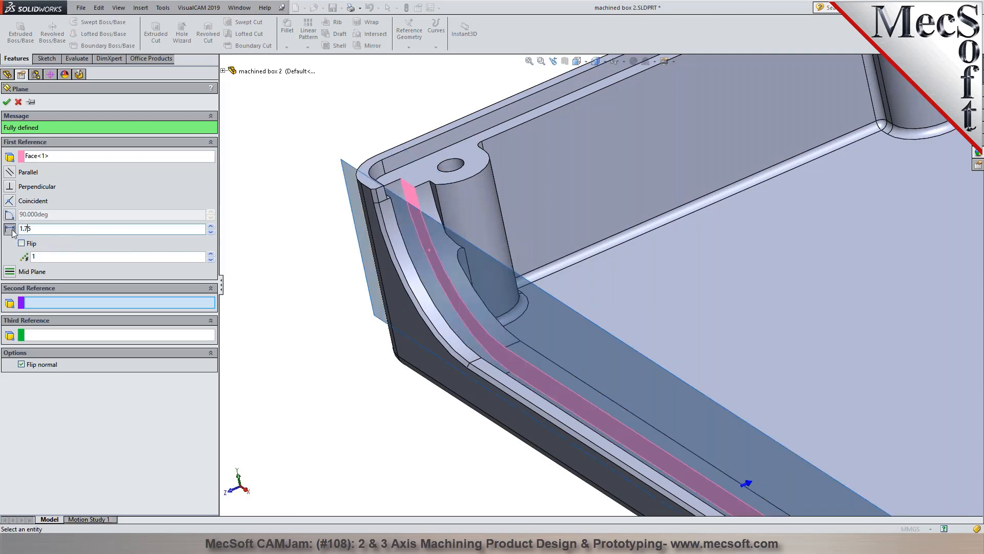
{"action": "type", "text": "1.75"}
{"action": "key", "text": "Return"}
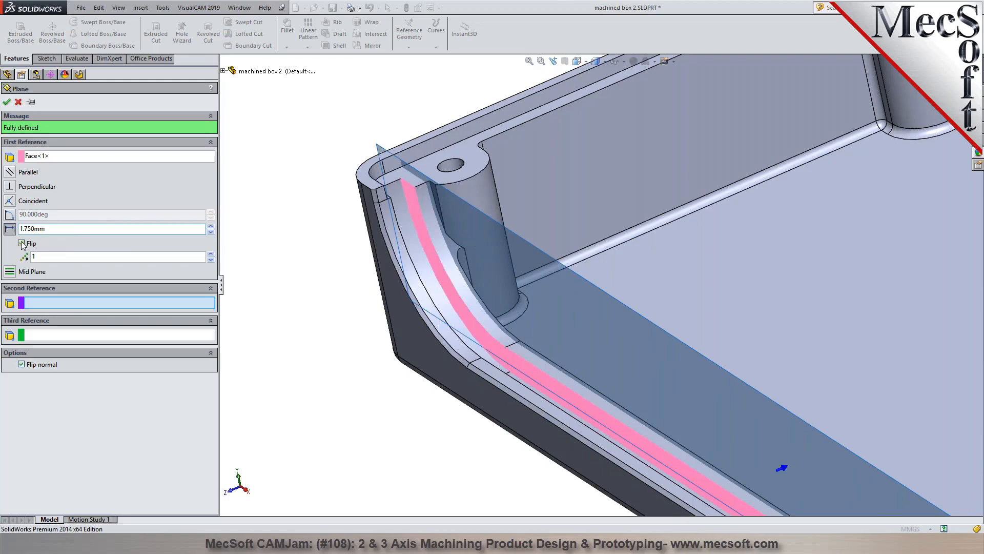
{"action": "left_click", "coordinate": [22, 244]}
{"action": "mouse_move", "coordinate": [303, 143]}
{"action": "middle_mouse_down"}
{"action": "mouse_move", "coordinate": [287, 180]}
{"action": "mouse_move", "coordinate": [262, 151]}
{"action": "mouse_move", "coordinate": [299, 133]}
{"action": "mouse_move", "coordinate": [287, 135]}
{"action": "middle_mouse_up"}
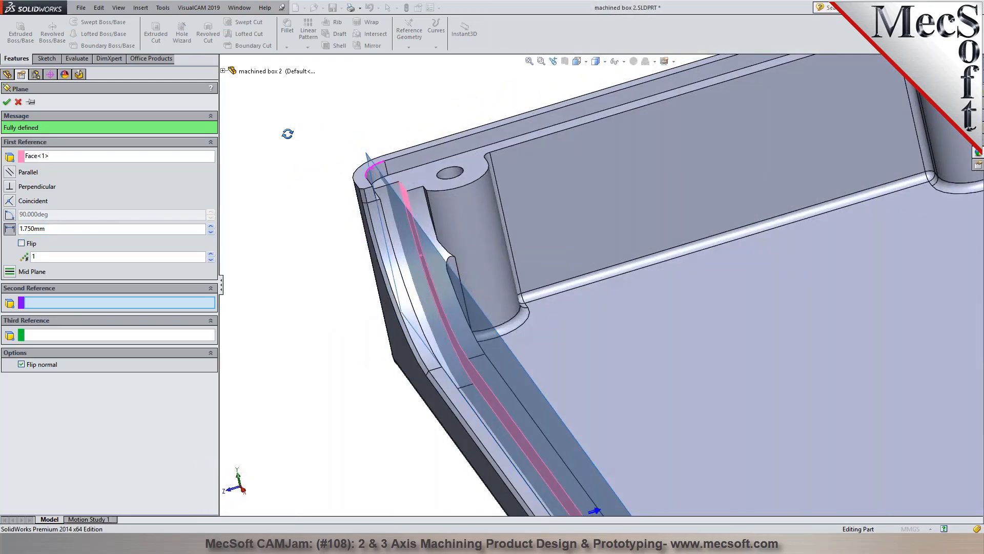
{"action": "left_click", "coordinate": [7, 102]}
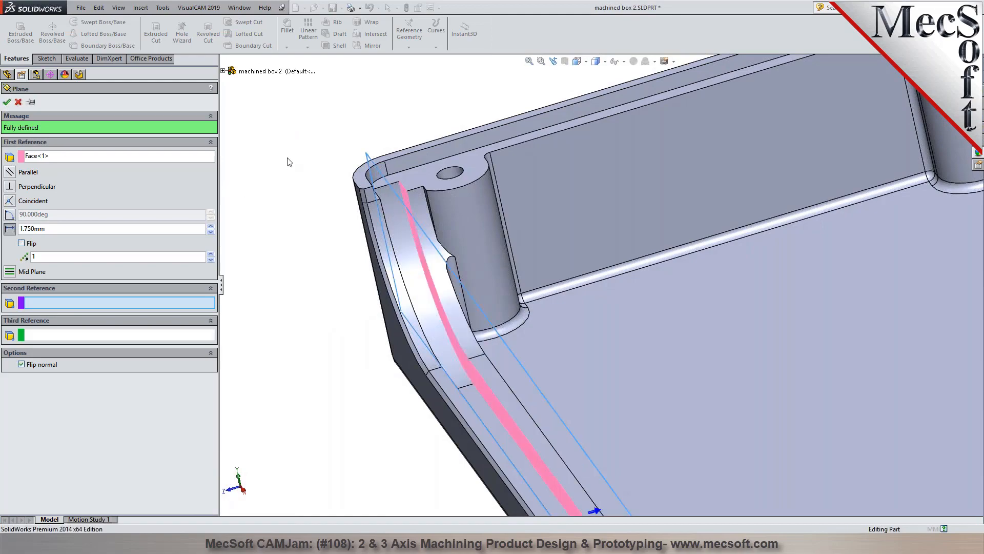
Sketch on the new plane by converting the step face's straight inner edge and its two curved end edges, and exit the sketch.
{"action": "mouse_move", "coordinate": [294, 152]}
{"action": "middle_mouse_down"}
{"action": "mouse_move", "coordinate": [259, 93]}
{"action": "mouse_move", "coordinate": [318, 126]}
{"action": "mouse_move", "coordinate": [303, 157]}
{"action": "middle_mouse_up"}
{"action": "left_click", "coordinate": [39, 59]}
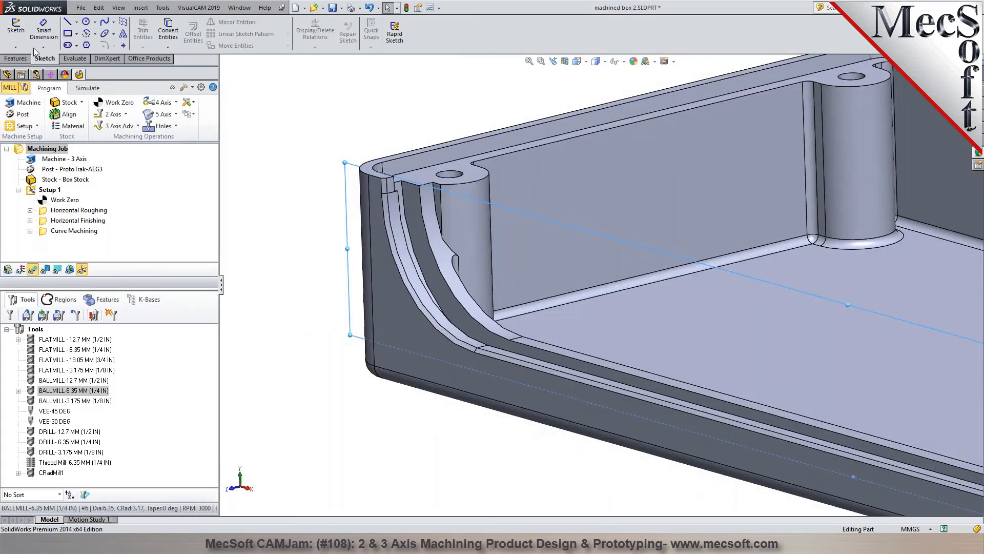
{"action": "left_click", "coordinate": [16, 32]}
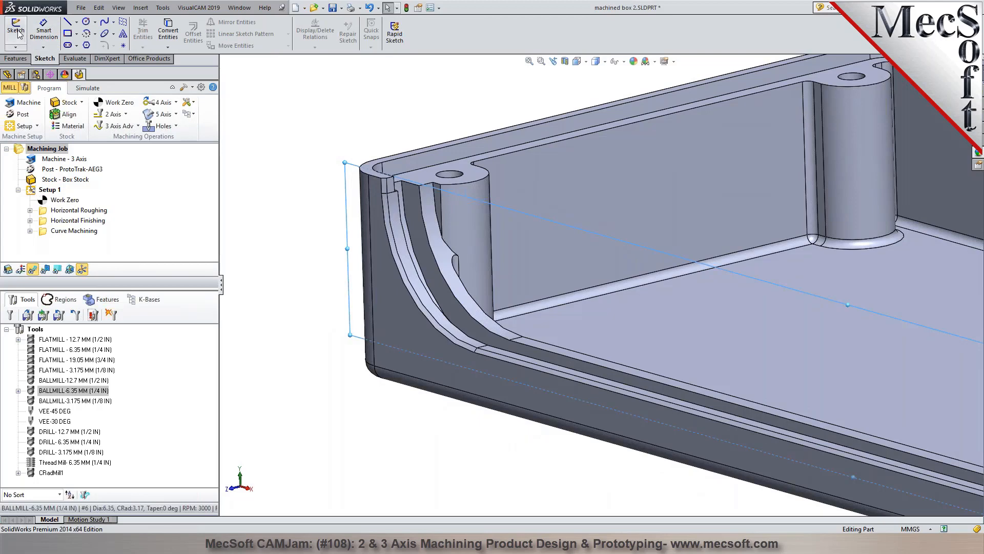
{"action": "left_click", "coordinate": [168, 32]}
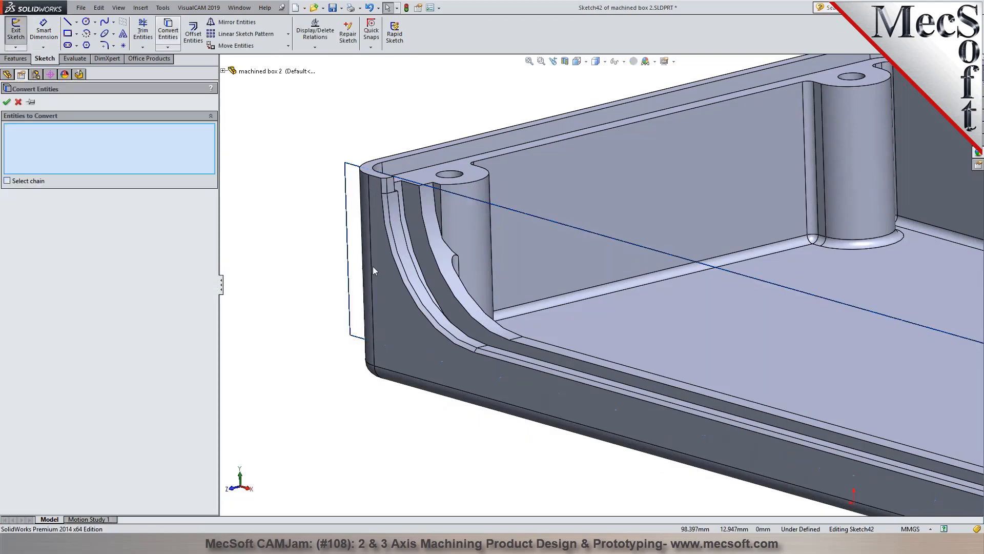
{"action": "left_click", "coordinate": [429, 229]}
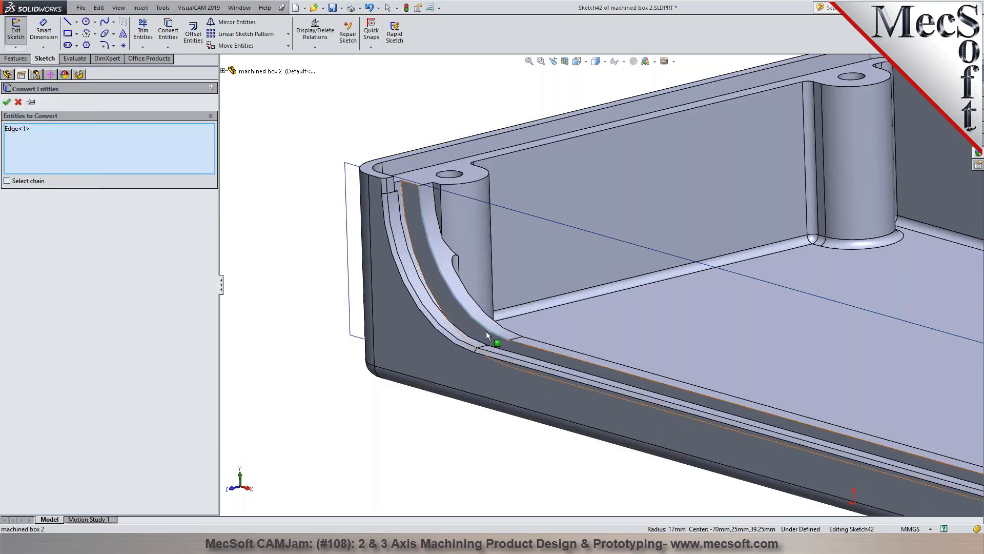
{"action": "left_click", "coordinate": [525, 344]}
{"action": "scroll", "coordinate": [501, 341], "scroll_direction": "up", "scroll_amount": 5}
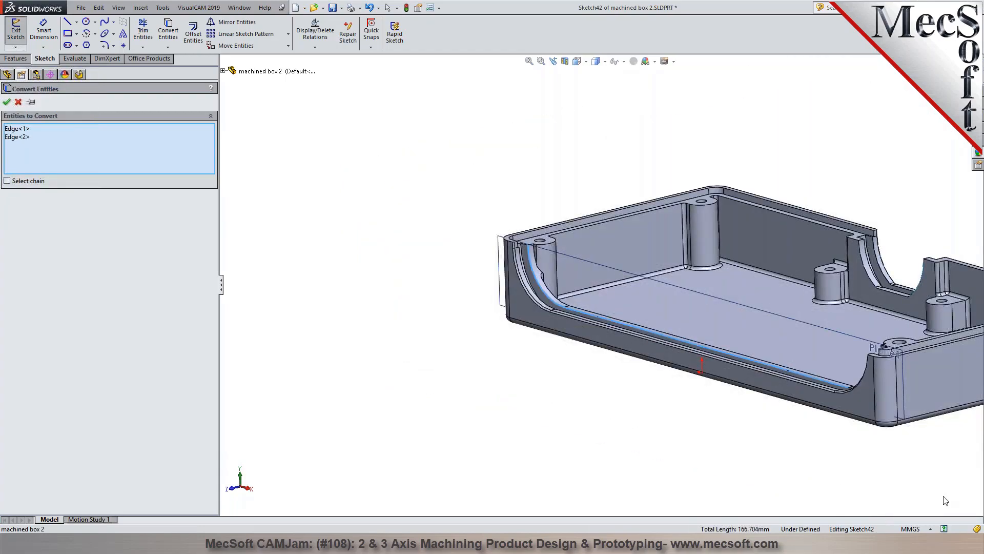
{"action": "scroll", "coordinate": [944, 496], "scroll_direction": "down", "scroll_amount": 1}
{"action": "scroll", "coordinate": [832, 386], "scroll_direction": "down", "scroll_amount": 4}
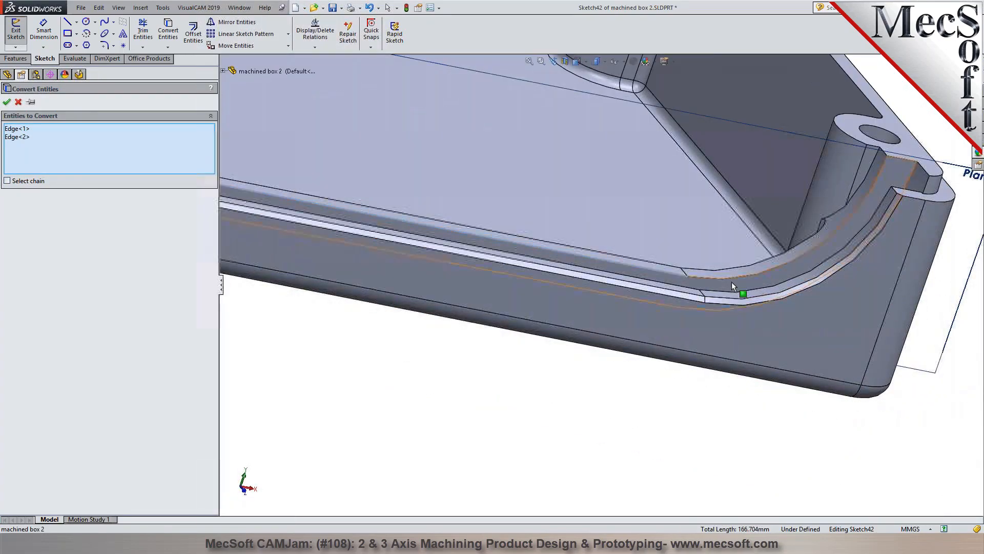
{"action": "left_click", "coordinate": [733, 285]}
{"action": "scroll", "coordinate": [742, 290], "scroll_direction": "up", "scroll_amount": 3}
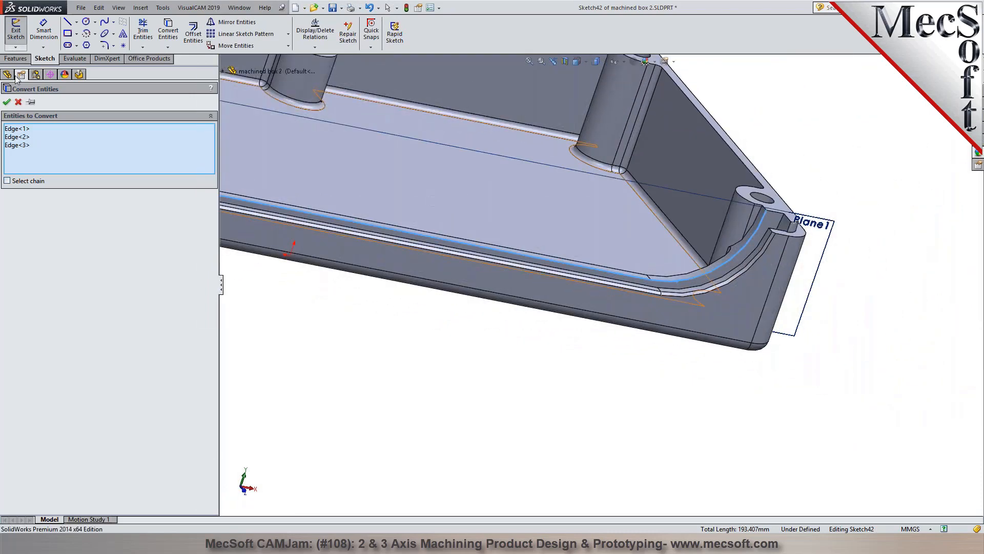
{"action": "left_click", "coordinate": [6, 102]}
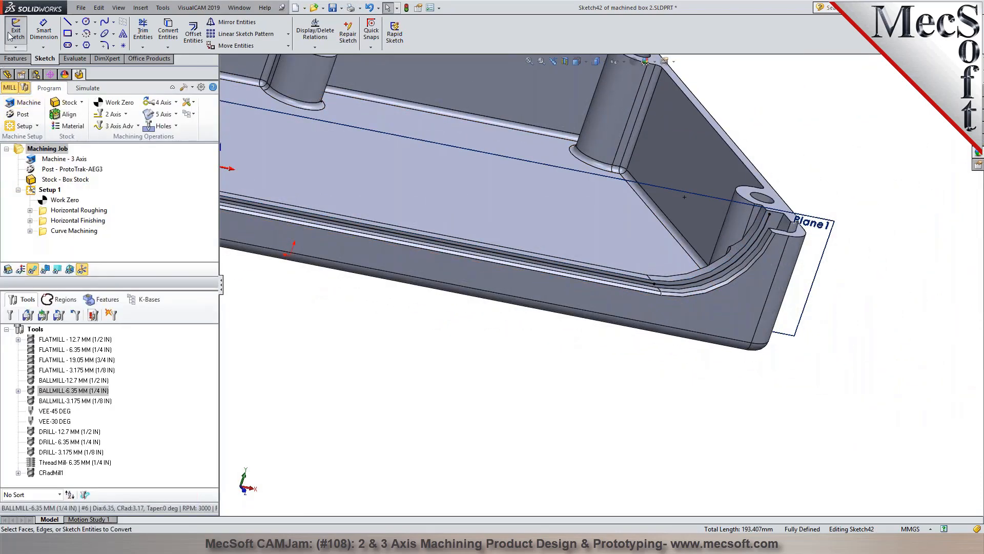
{"action": "scroll", "coordinate": [728, 346], "scroll_direction": "up", "scroll_amount": 4}
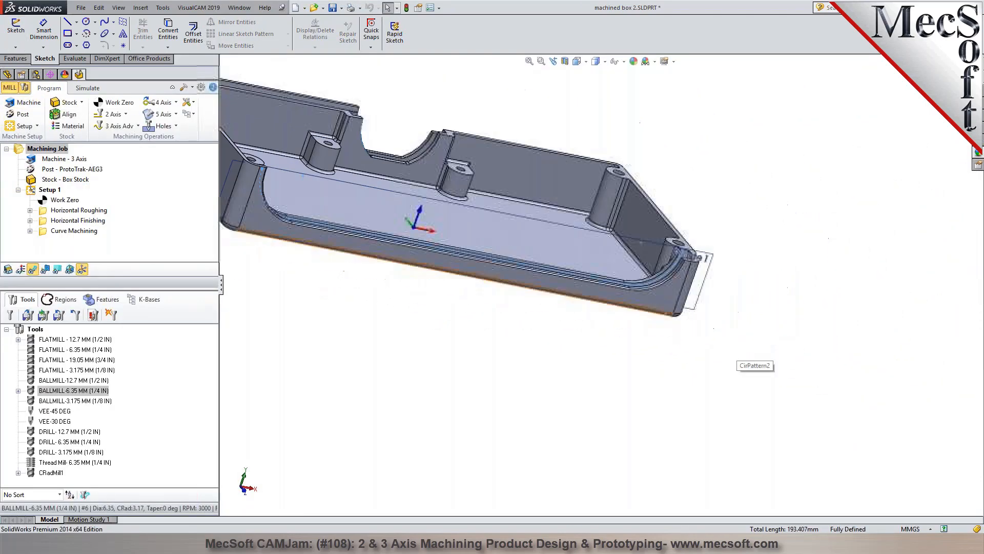
Start a new 3-axis Curve Machining operation after the existing one and open the selection of its curve/edge regions.
{"action": "mouse_move", "coordinate": [729, 349]}
{"action": "middle_mouse_down"}
{"action": "mouse_move", "coordinate": [652, 367]}
{"action": "mouse_move", "coordinate": [653, 379]}
{"action": "middle_mouse_up"}
{"action": "scroll", "coordinate": [653, 379], "scroll_direction": "up", "scroll_amount": 3}
{"action": "scroll", "coordinate": [410, 273], "scroll_direction": "down", "scroll_amount": 7}
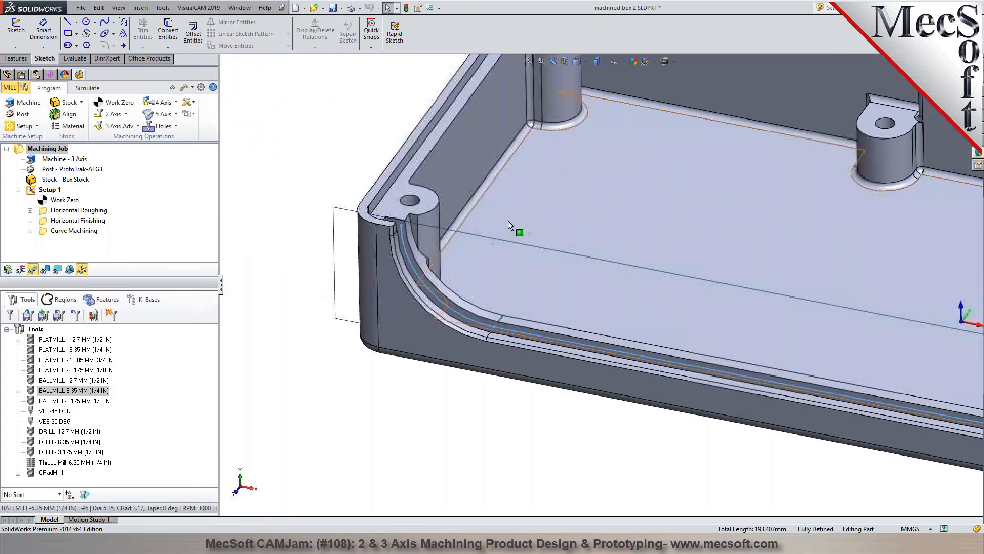
{"action": "mouse_move", "coordinate": [543, 246]}
{"action": "middle_mouse_down"}
{"action": "mouse_move", "coordinate": [507, 266]}
{"action": "mouse_move", "coordinate": [501, 218]}
{"action": "mouse_move", "coordinate": [527, 236]}
{"action": "mouse_move", "coordinate": [475, 248]}
{"action": "mouse_move", "coordinate": [476, 259]}
{"action": "mouse_move", "coordinate": [507, 249]}
{"action": "middle_mouse_up"}
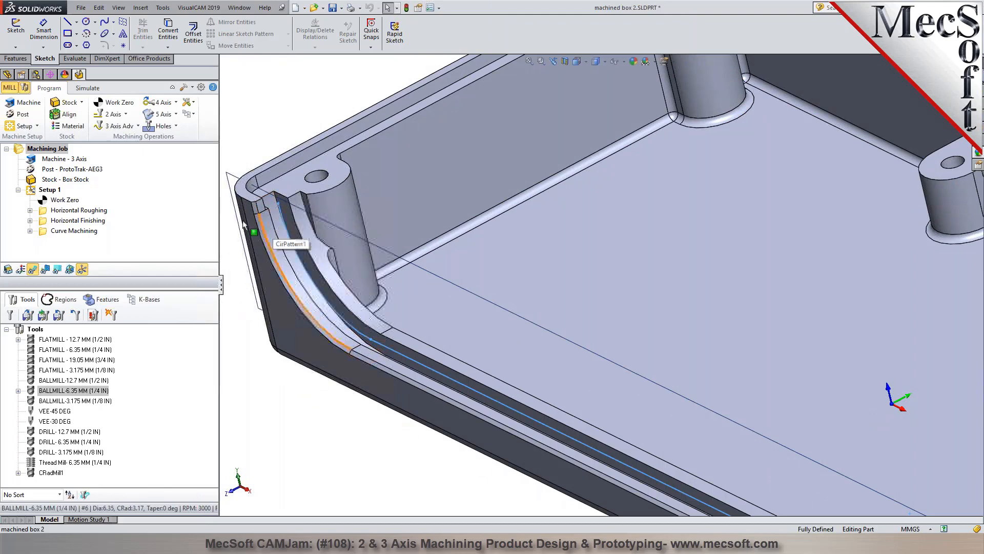
{"action": "left_click", "coordinate": [85, 231]}
{"action": "left_click", "coordinate": [136, 125]}
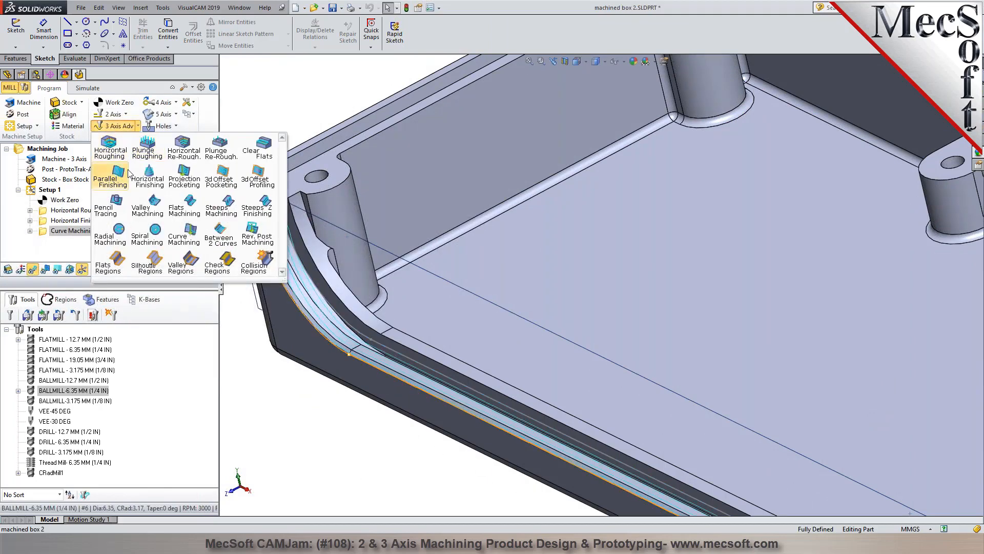
{"action": "left_click", "coordinate": [185, 235]}
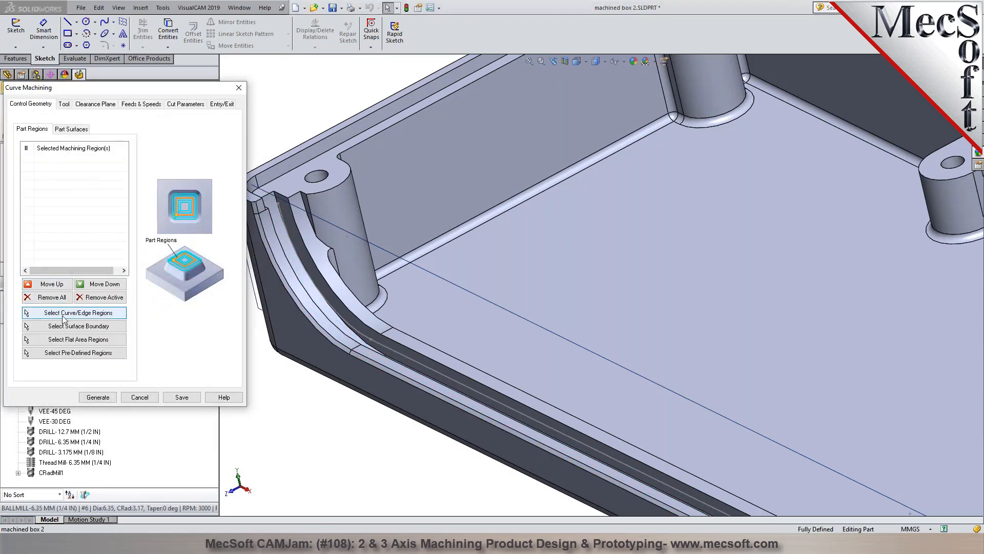
{"action": "left_click", "coordinate": [64, 315]}
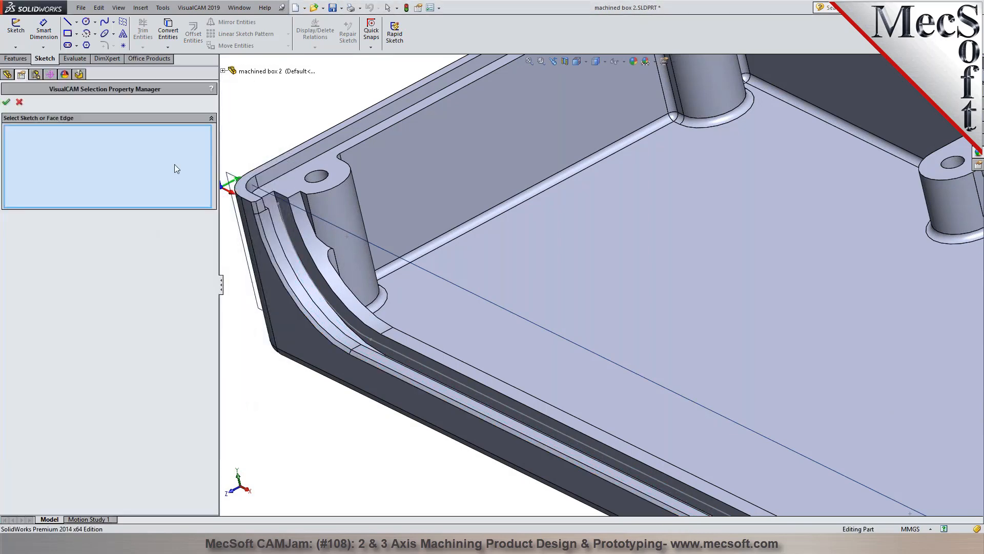
Select Sketch42 as the drive region for the Curve Machining operation.
{"action": "left_click", "coordinate": [223, 72]}
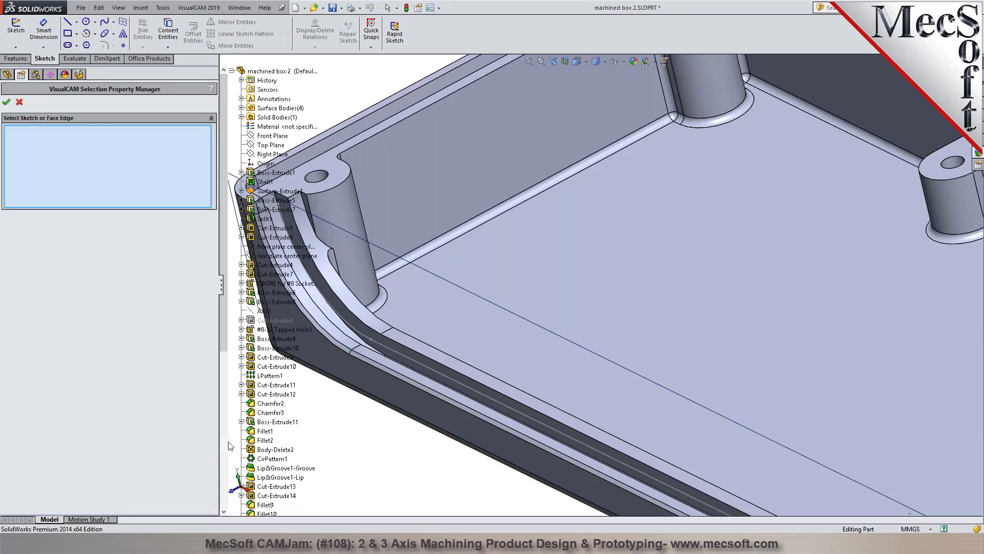
{"action": "scroll", "coordinate": [251, 487], "scroll_direction": "down", "scroll_amount": 5}
{"action": "left_click", "coordinate": [269, 504]}
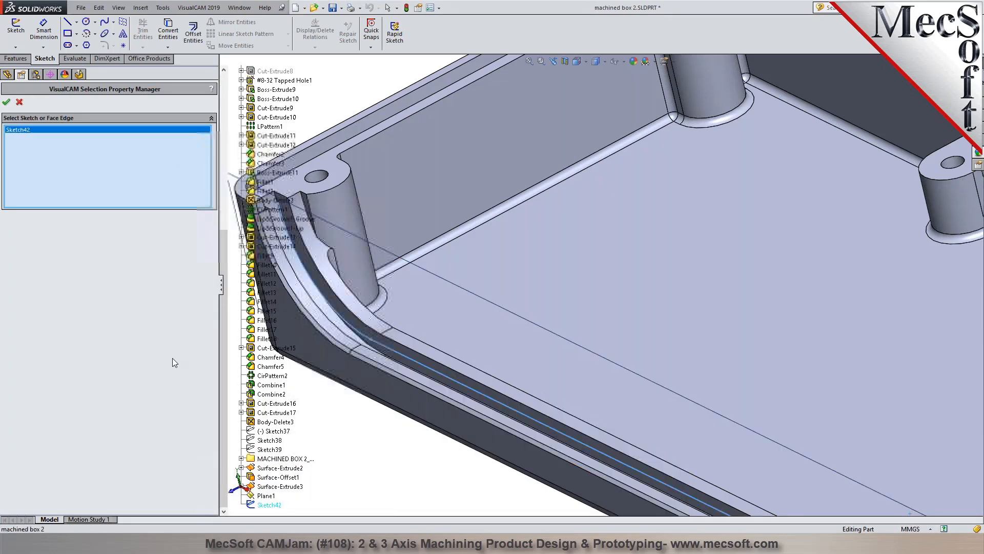
{"action": "left_click", "coordinate": [6, 104]}
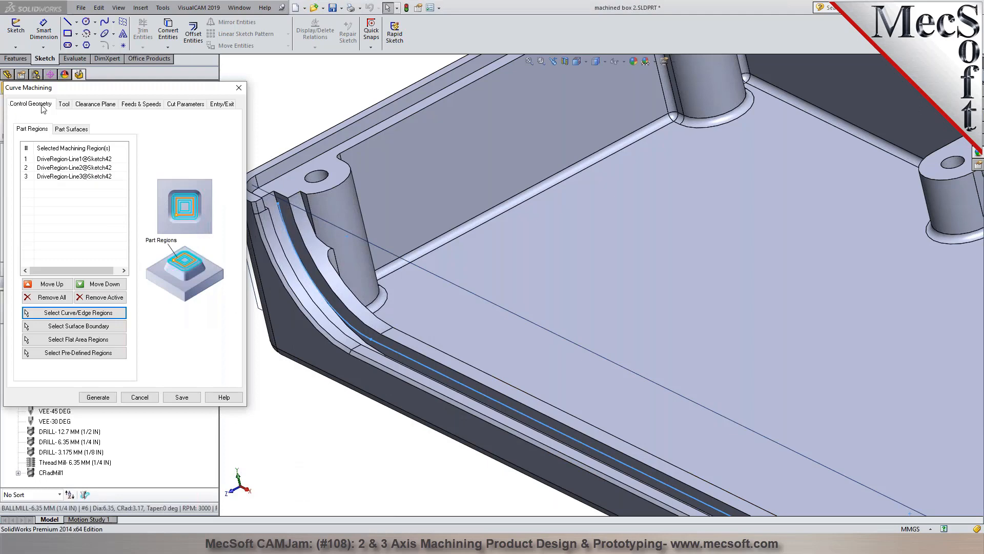
Assign the FLATMILL - 3.175 MM (1/8 IN) tool to the Curve Machining operation.
{"action": "left_click", "coordinate": [64, 105]}
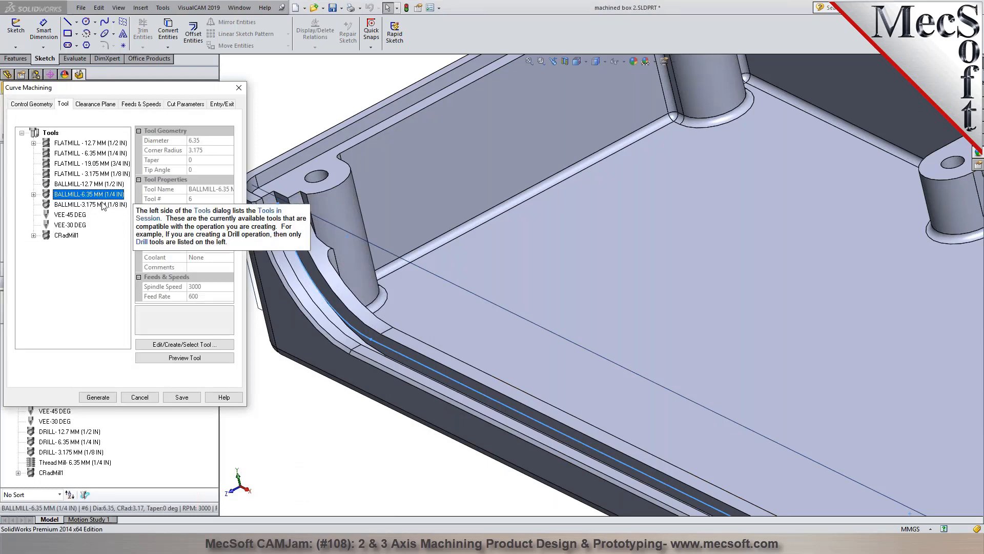
{"action": "mouse_move", "coordinate": [443, 403]}
{"action": "middle_mouse_down"}
{"action": "mouse_move", "coordinate": [435, 468]}
{"action": "mouse_move", "coordinate": [444, 423]}
{"action": "middle_mouse_up"}
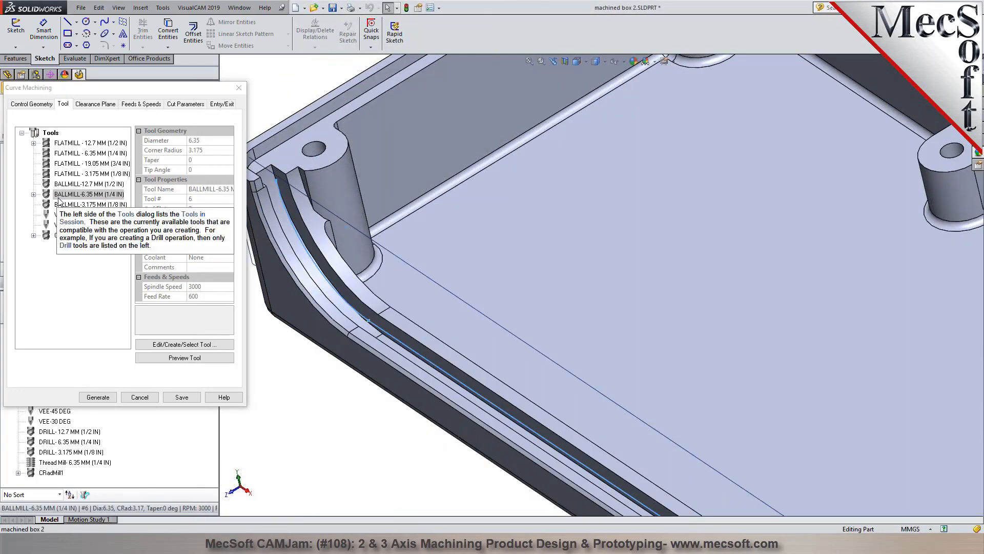
{"action": "left_click", "coordinate": [65, 175]}
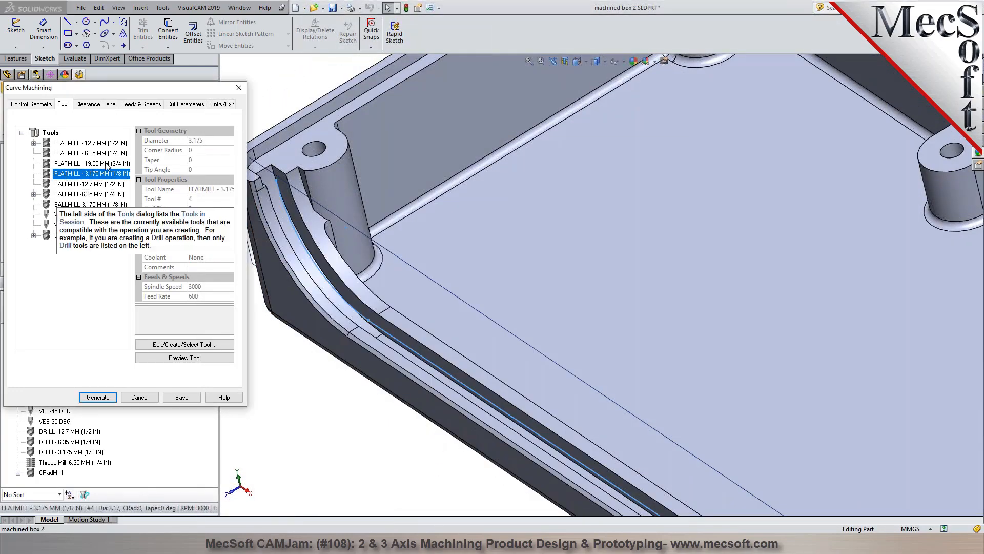
Set the Curve Machining Intol and Outtol to 0.01 and generate the toolpath.
{"action": "left_click", "coordinate": [179, 105]}
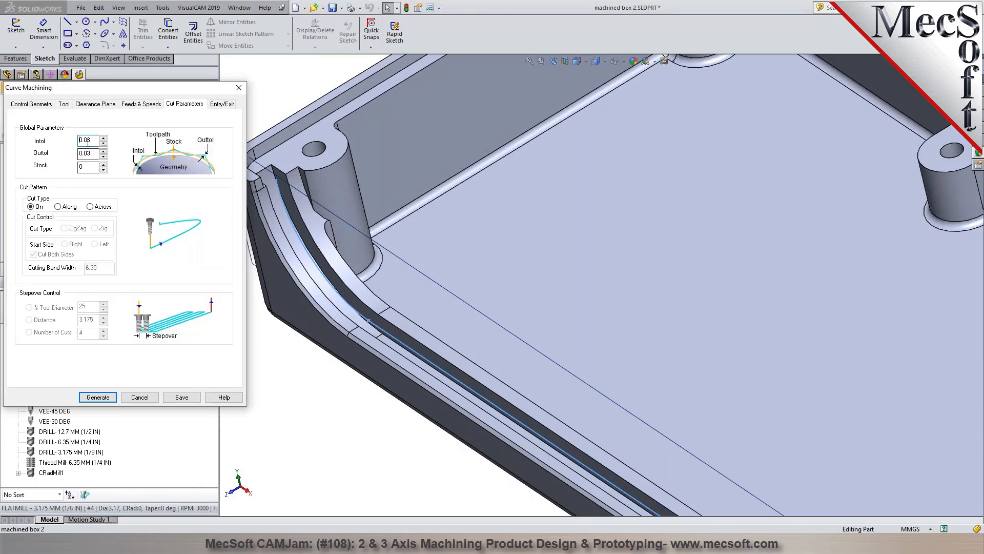
{"action": "type", "text": "1"}
{"action": "left_click_drag", "start_coordinate": [87, 155], "coordinate": [95, 154]}
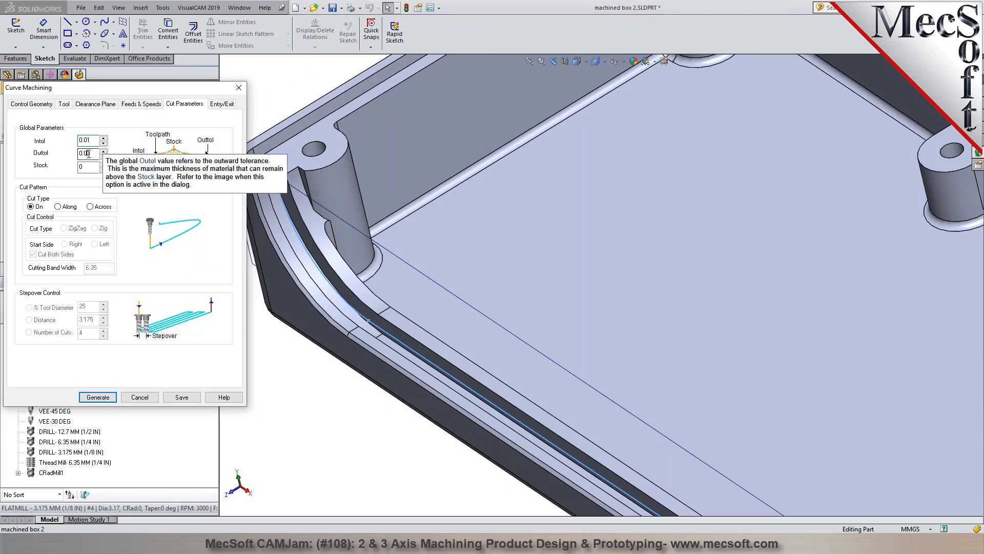
{"action": "type", "text": "1"}
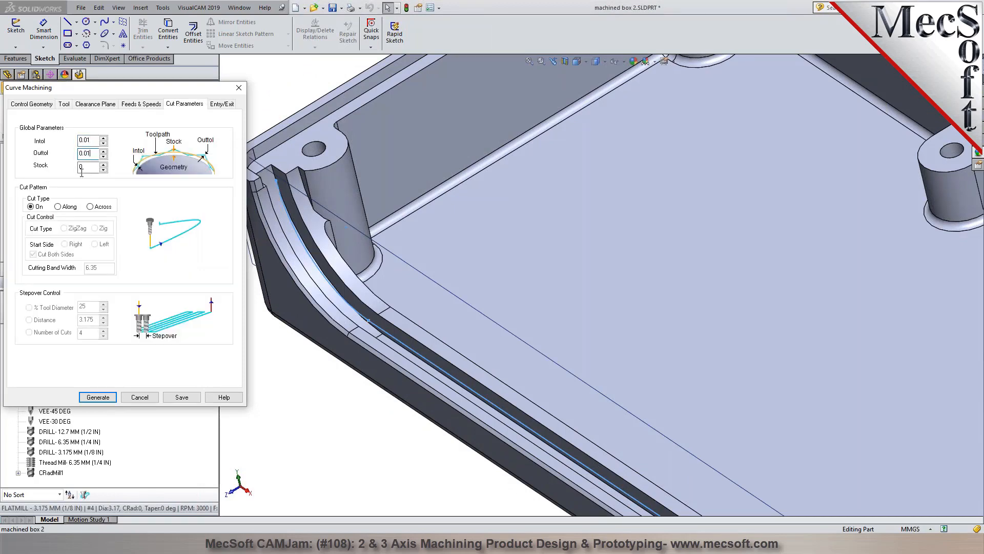
{"action": "left_click", "coordinate": [98, 397]}
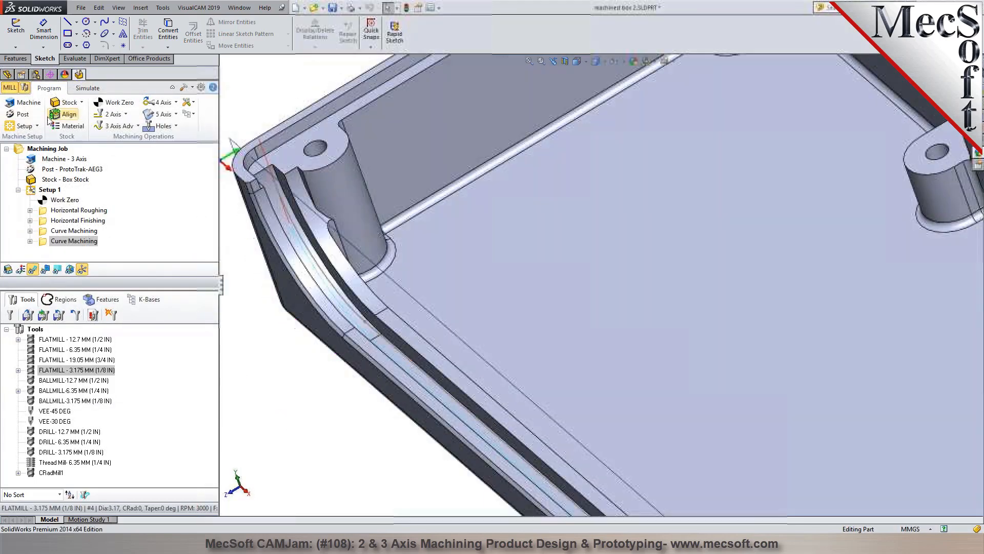
Simulate the new Curve Machining toolpath and examine the cut stock along the box's front lip.
{"action": "left_click", "coordinate": [88, 88]}
{"action": "middle_click_drag", "start_coordinate": [413, 393], "coordinate": [412, 357]}
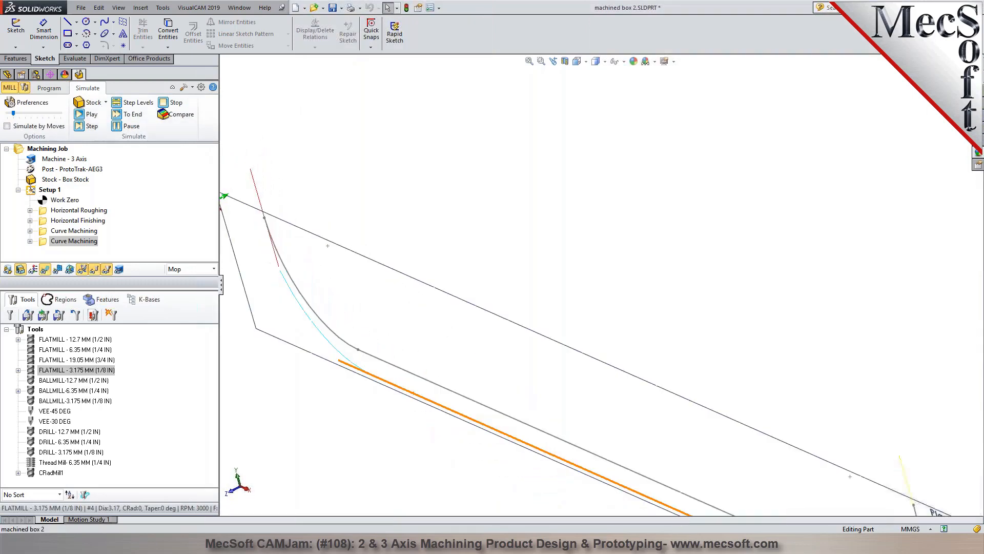
{"action": "scroll", "coordinate": [410, 369], "scroll_direction": "up", "scroll_amount": 4}
{"action": "left_click", "coordinate": [85, 114]}
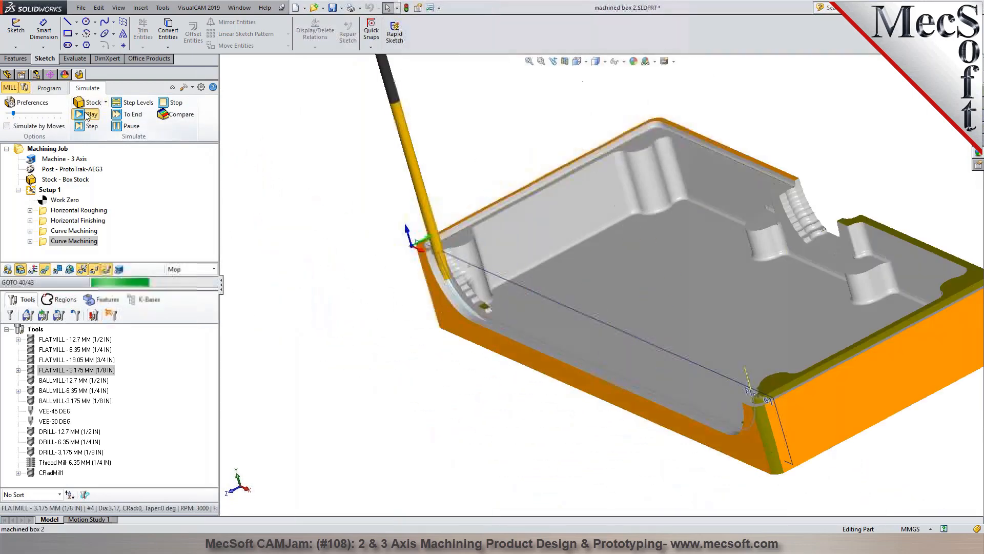
{"action": "middle_click_drag", "start_coordinate": [408, 341], "coordinate": [438, 316]}
{"action": "scroll", "coordinate": [841, 258], "scroll_direction": "up", "scroll_amount": 4}
{"action": "scroll", "coordinate": [841, 257], "scroll_direction": "down", "scroll_amount": 4}
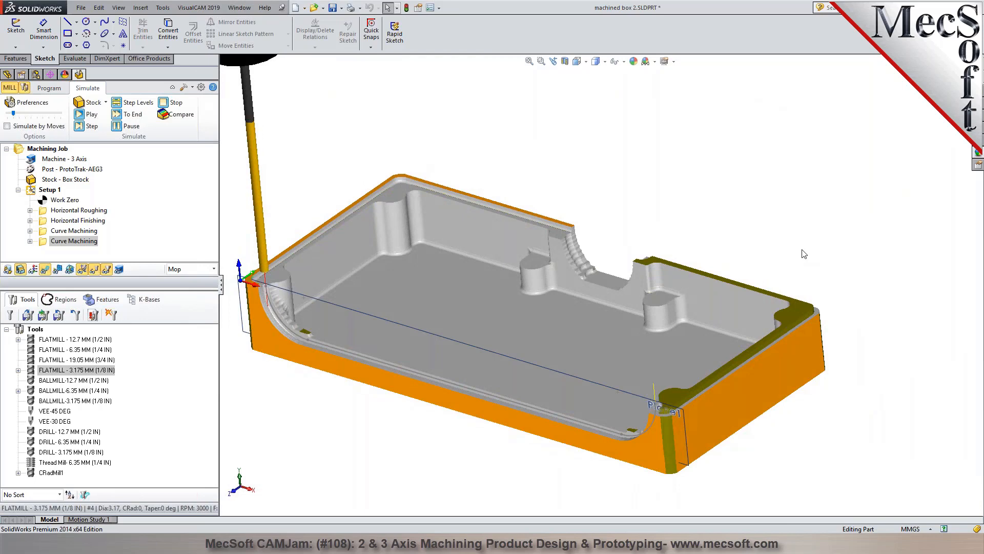
{"action": "scroll", "coordinate": [439, 419], "scroll_direction": "up", "scroll_amount": 3}
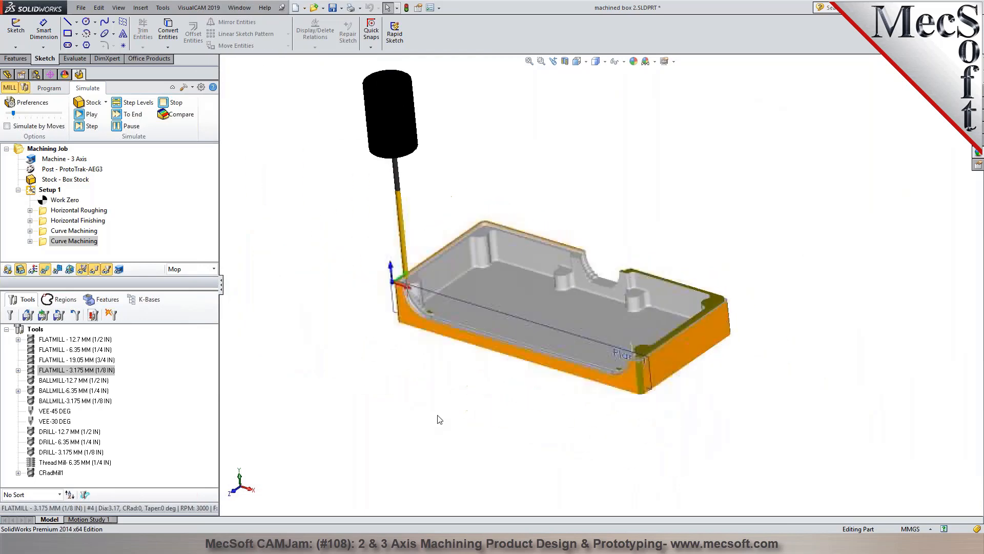
{"action": "scroll", "coordinate": [531, 403], "scroll_direction": "down", "scroll_amount": 2}
{"action": "mouse_move", "coordinate": [539, 399]}
{"action": "middle_mouse_down"}
{"action": "mouse_move", "coordinate": [556, 406]}
{"action": "mouse_move", "coordinate": [544, 395]}
{"action": "middle_mouse_up"}
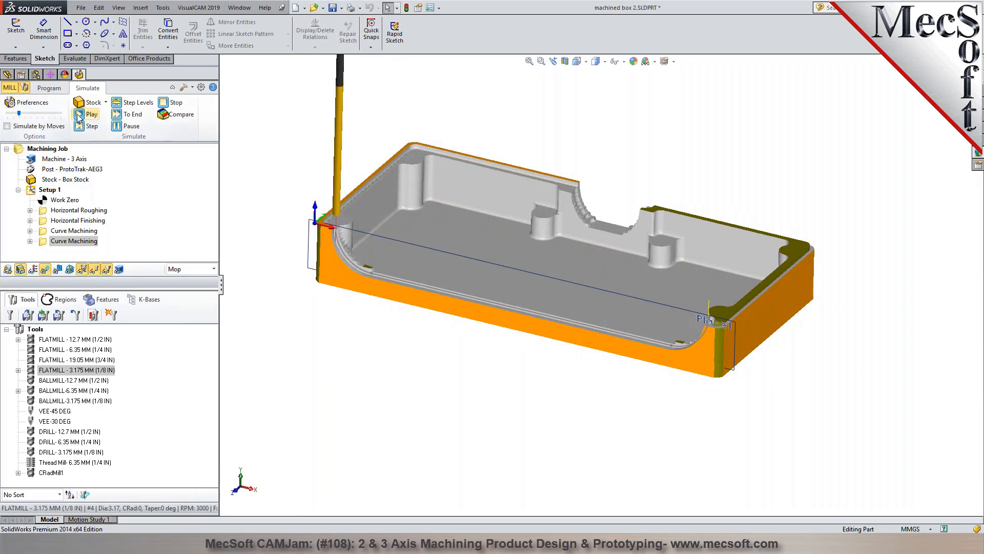
Reduce the simulation speed to its minimum and play the Curve Machining simulation again.
{"action": "left_click_drag", "start_coordinate": [20, 114], "coordinate": [7, 114]}
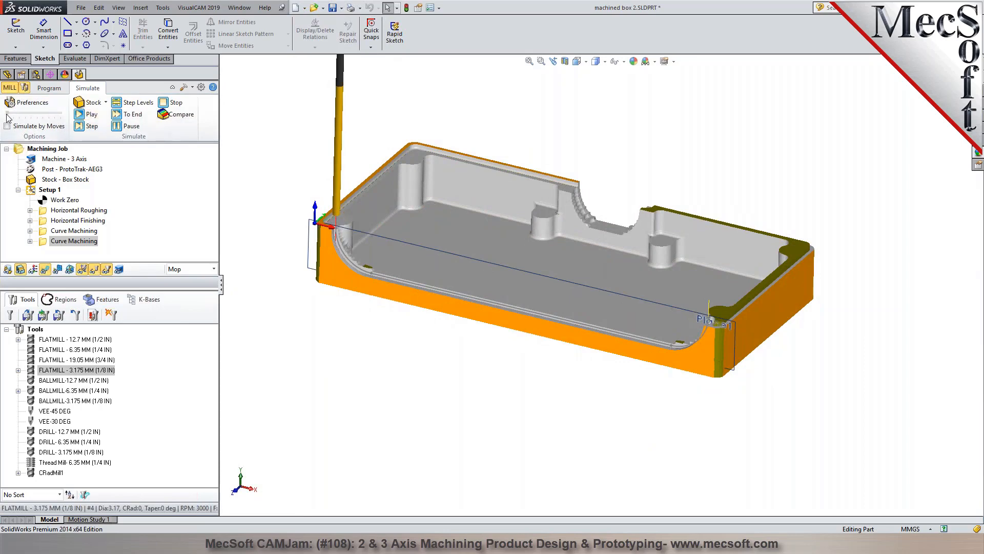
{"action": "left_click", "coordinate": [81, 114]}
{"action": "mouse_move", "coordinate": [485, 340]}
{"action": "middle_mouse_down"}
{"action": "mouse_move", "coordinate": [463, 355]}
{"action": "mouse_move", "coordinate": [471, 342]}
{"action": "middle_mouse_up"}
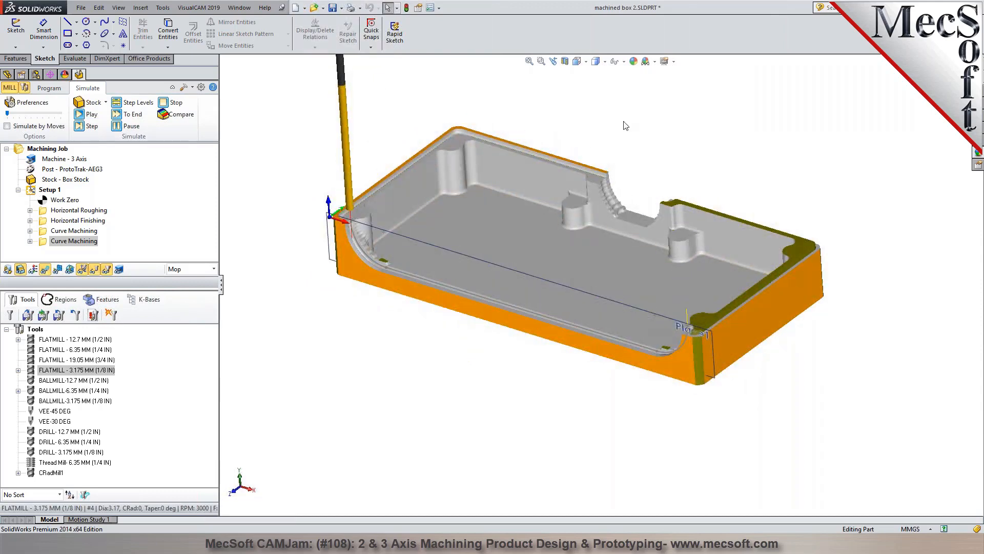
{"action": "scroll", "coordinate": [625, 126], "scroll_direction": "down", "scroll_amount": 2}
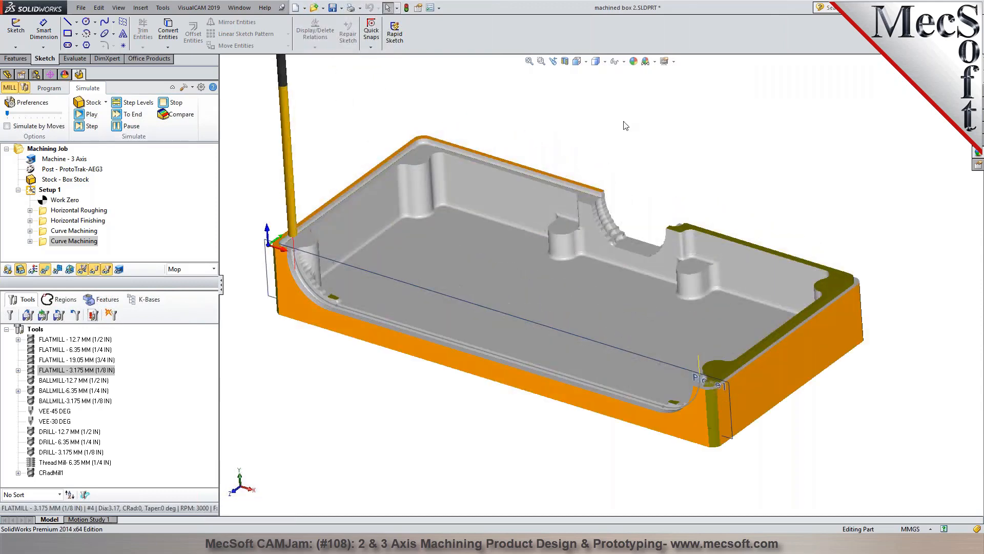
Start a 3-axis Between 2 Curves Finishing operation for the box's curved front lip.
{"action": "left_click", "coordinate": [55, 89]}
{"action": "scroll", "coordinate": [320, 376], "scroll_direction": "down", "scroll_amount": 3}
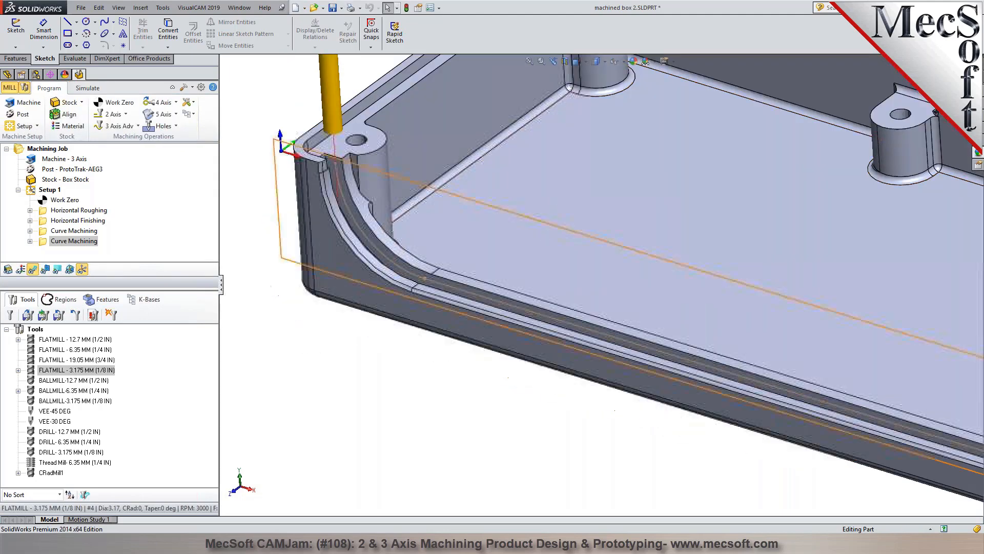
{"action": "middle_click_drag", "start_coordinate": [493, 269], "coordinate": [521, 242]}
{"action": "scroll", "coordinate": [521, 242], "scroll_direction": "up", "scroll_amount": 5}
{"action": "scroll", "coordinate": [683, 174], "scroll_direction": "down", "scroll_amount": 5}
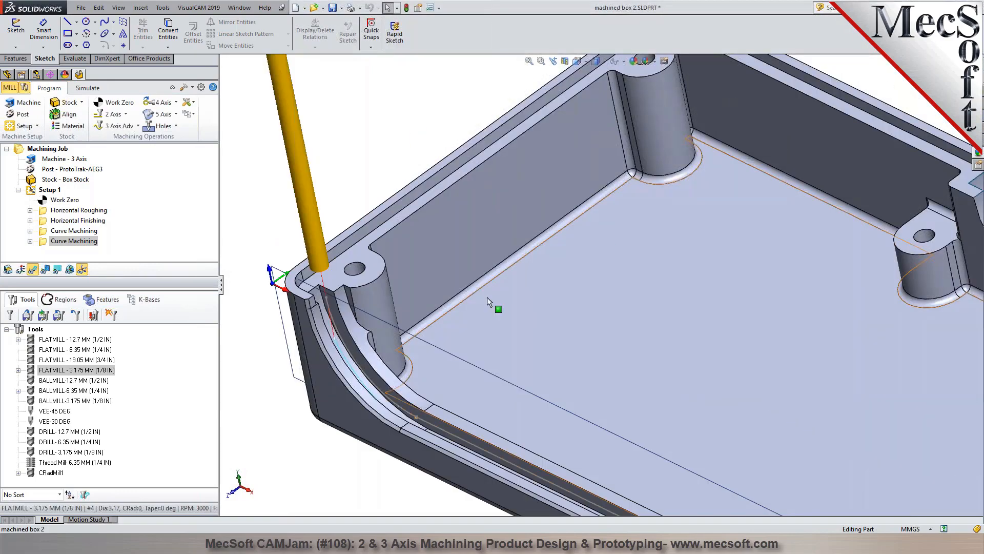
{"action": "mouse_move", "coordinate": [352, 353]}
{"action": "middle_mouse_down"}
{"action": "mouse_move", "coordinate": [371, 362]}
{"action": "mouse_move", "coordinate": [336, 357]}
{"action": "middle_mouse_up"}
{"action": "scroll", "coordinate": [359, 312], "scroll_direction": "down", "scroll_amount": 3}
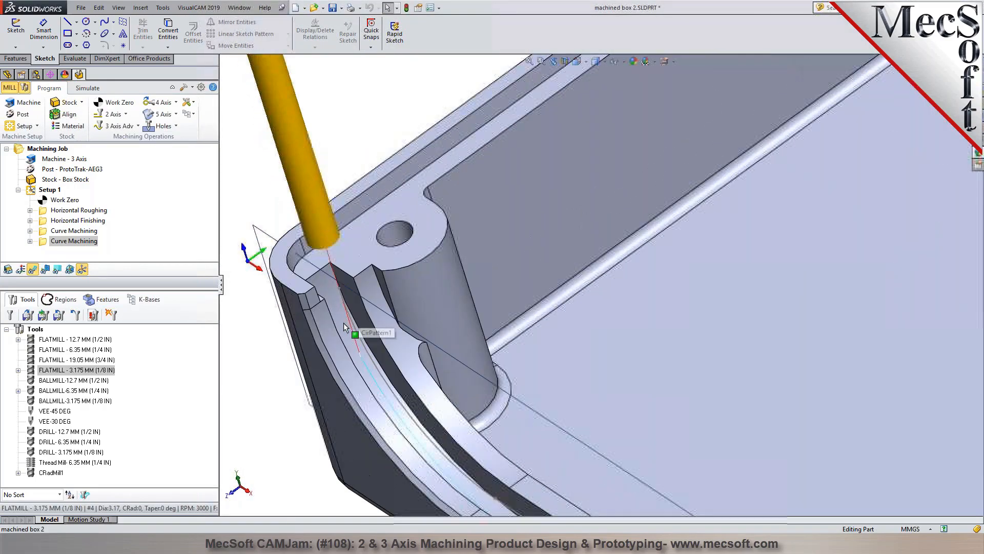
{"action": "left_click", "coordinate": [138, 125]}
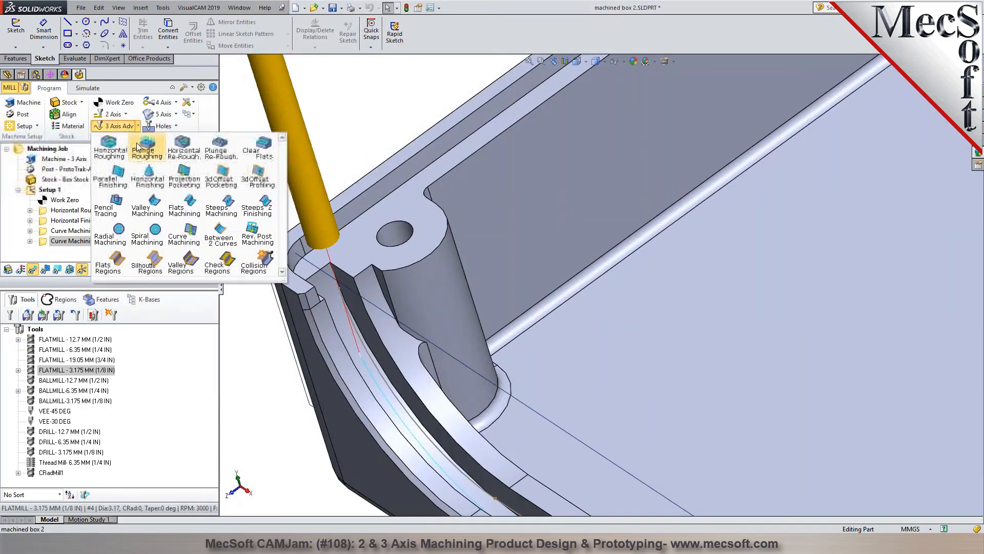
{"action": "left_click", "coordinate": [228, 241]}
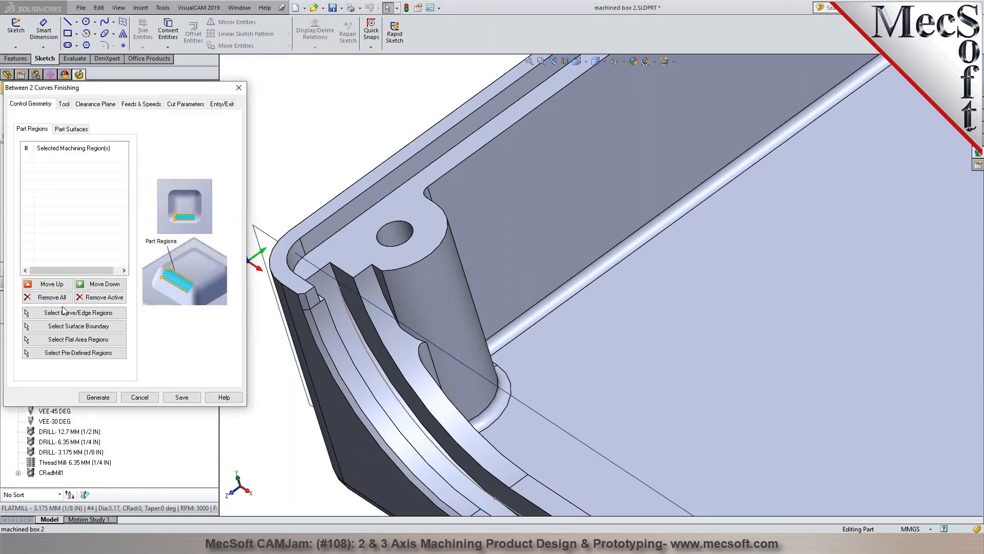
Select the three connected edges along the outer side of the front lip's step as the first curve region.
{"action": "left_click", "coordinate": [63, 312]}
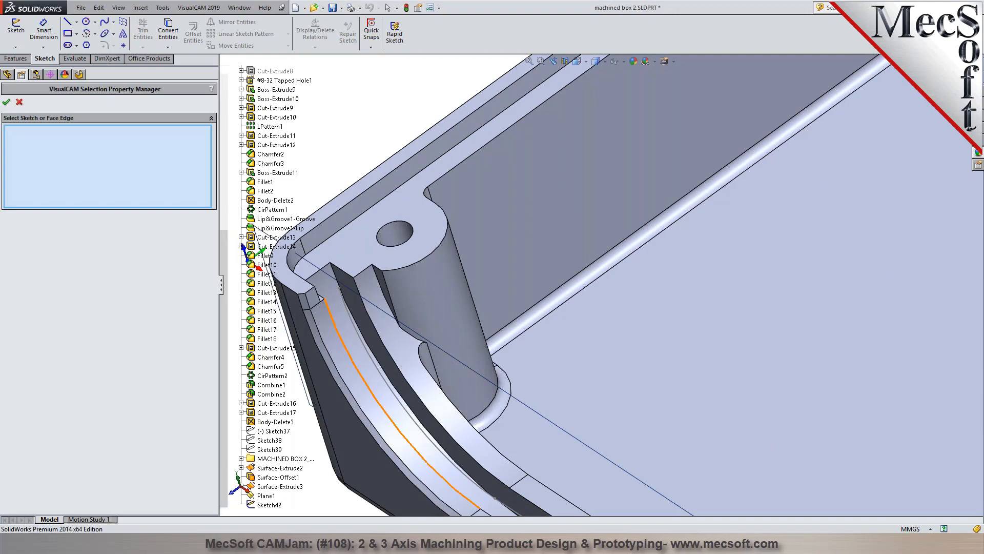
{"action": "left_click", "coordinate": [337, 328]}
{"action": "scroll", "coordinate": [641, 425], "scroll_direction": "up", "scroll_amount": 5}
{"action": "scroll", "coordinate": [509, 314], "scroll_direction": "down", "scroll_amount": 6}
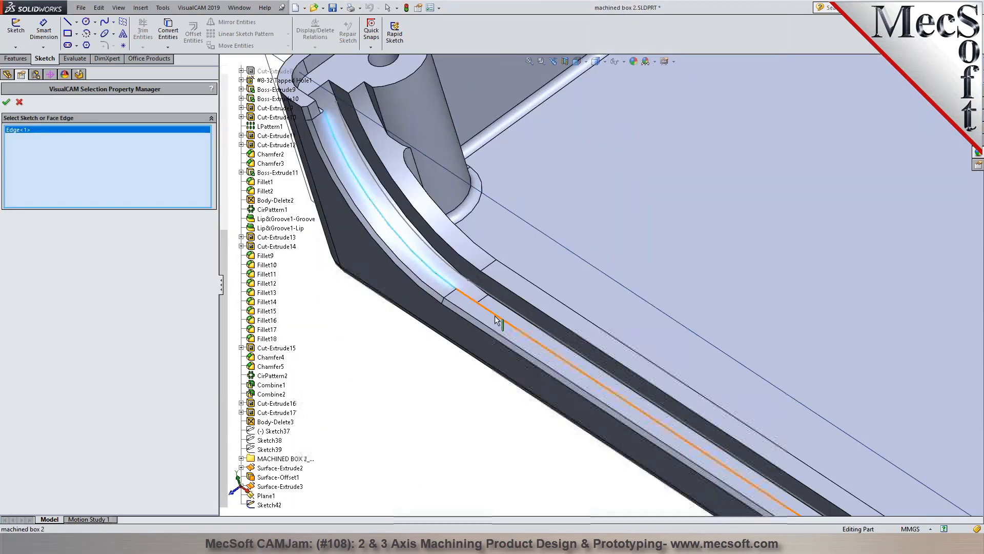
{"action": "left_click", "coordinate": [493, 317]}
{"action": "scroll", "coordinate": [492, 317], "scroll_direction": "up", "scroll_amount": 4}
{"action": "scroll", "coordinate": [873, 502], "scroll_direction": "down", "scroll_amount": 5}
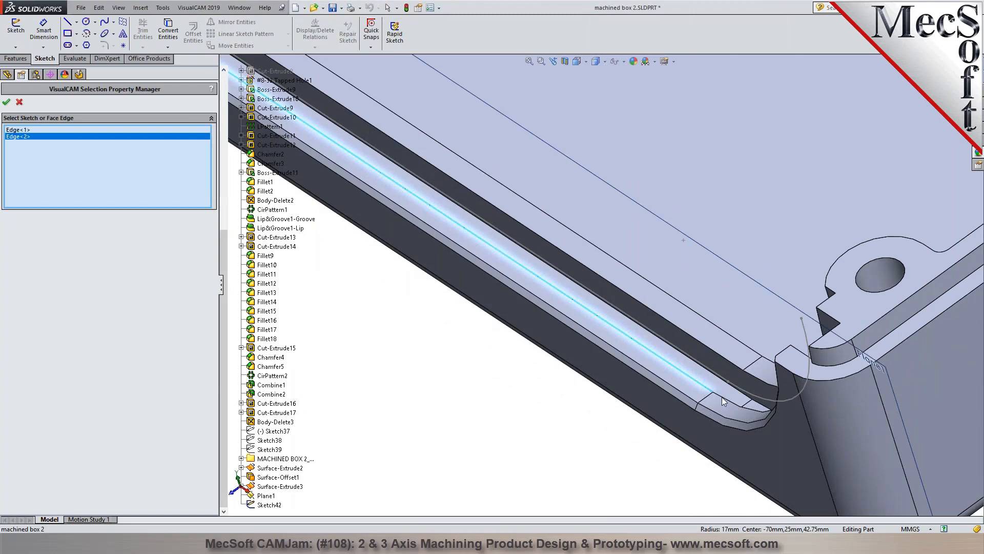
{"action": "left_click", "coordinate": [724, 399]}
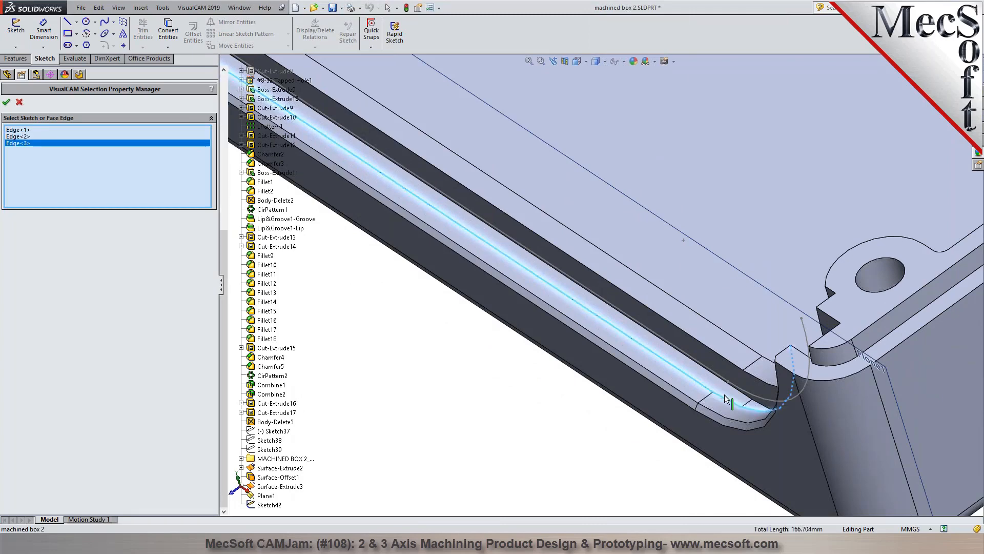
Add the three edges along the inner side of the front lip as the second curve and accept the region selection.
{"action": "left_click", "coordinate": [749, 372]}
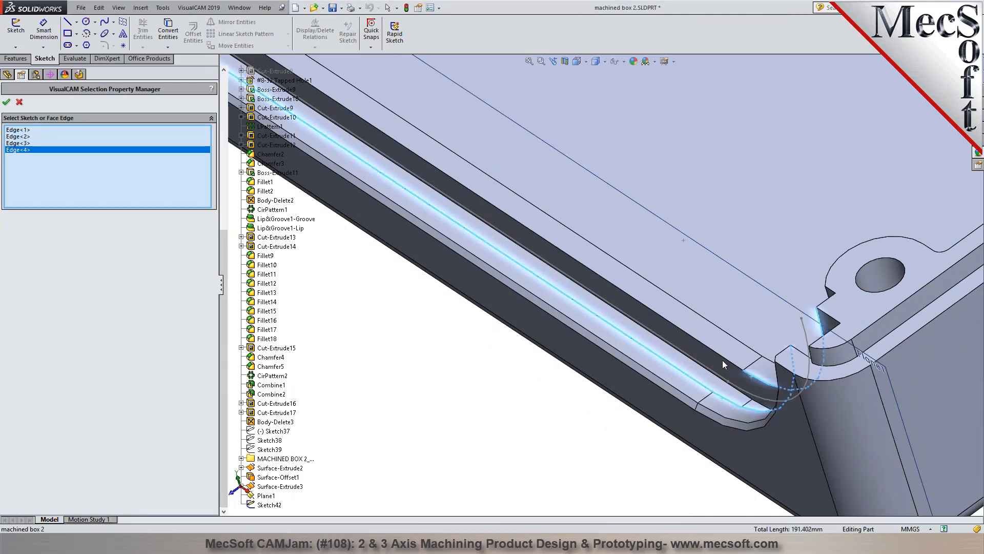
{"action": "left_click", "coordinate": [722, 364]}
{"action": "scroll", "coordinate": [436, 232], "scroll_direction": "up", "scroll_amount": 3}
{"action": "scroll", "coordinate": [465, 164], "scroll_direction": "up", "scroll_amount": 2}
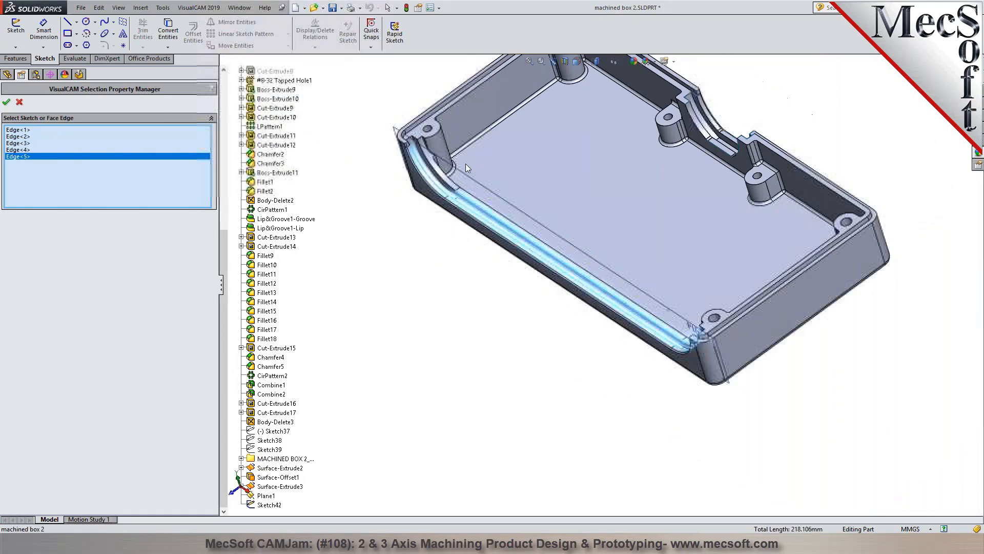
{"action": "scroll", "coordinate": [495, 205], "scroll_direction": "down", "scroll_amount": 10}
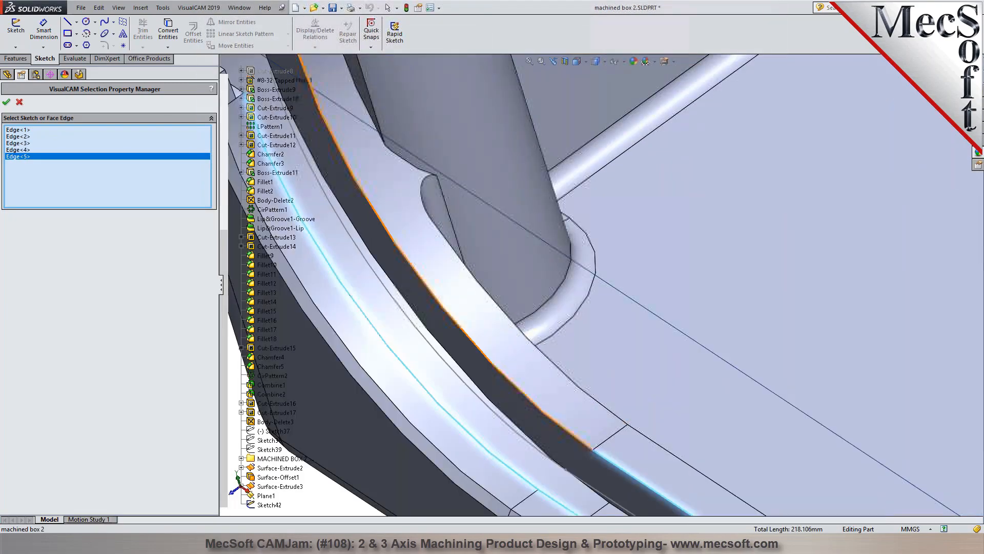
{"action": "left_click", "coordinate": [469, 334]}
{"action": "scroll", "coordinate": [492, 313], "scroll_direction": "up", "scroll_amount": 3}
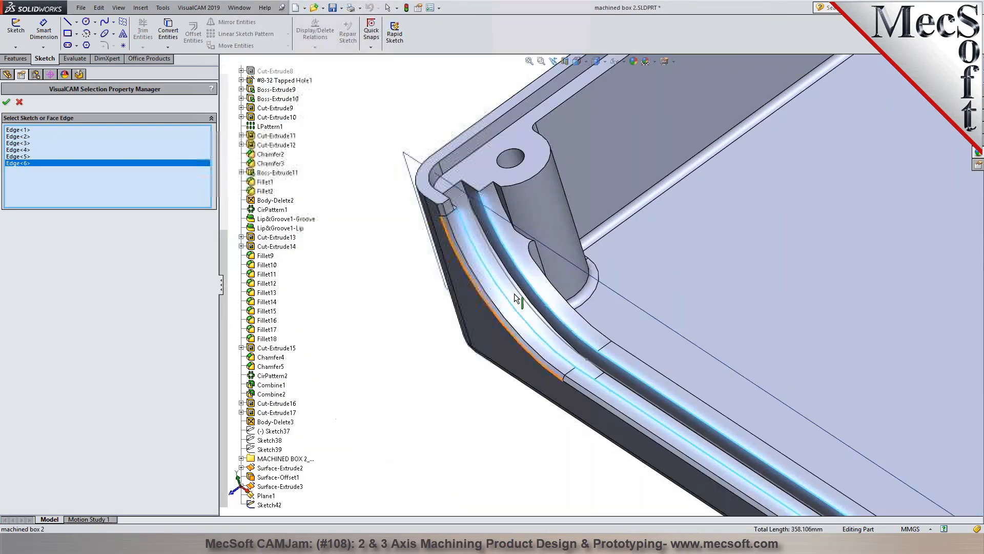
{"action": "left_click", "coordinate": [6, 102]}
Using the 3.175 mm flat mill, set Intol and Outtol to 0.01, stepover to 10% of tool diameter, and generate the Between 2 Curves Finishing toolpath.
{"action": "left_click", "coordinate": [62, 105]}
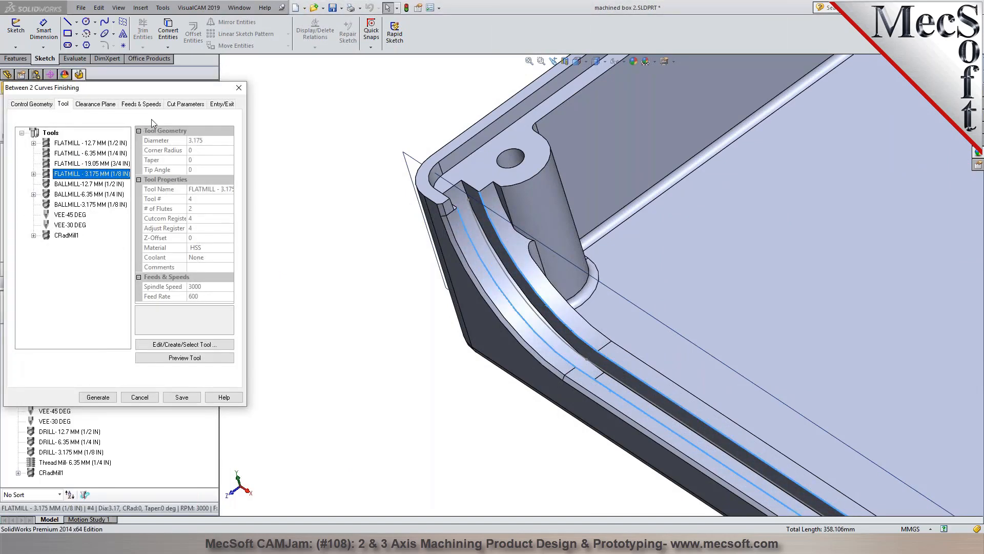
{"action": "left_click", "coordinate": [186, 103]}
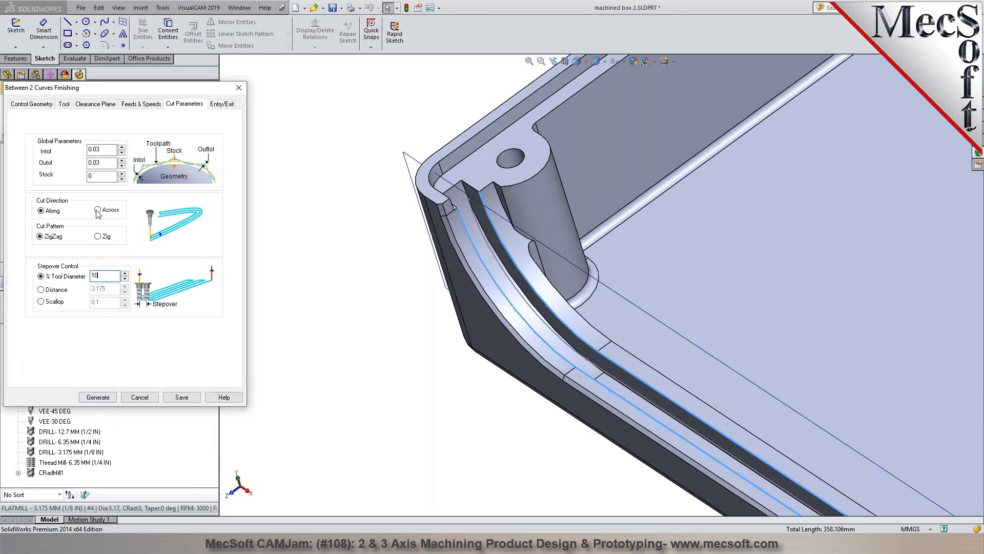
{"action": "double_click", "coordinate": [95, 149]}
{"action": "type", "text": "0.01"}
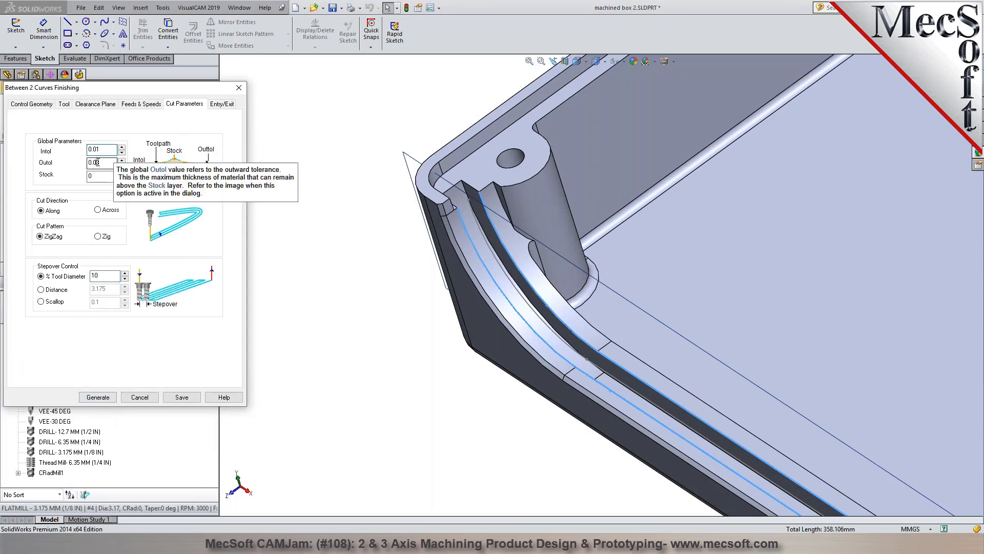
{"action": "double_click", "coordinate": [98, 162]}
{"action": "type", "text": "0.01"}
{"action": "left_click", "coordinate": [98, 396]}
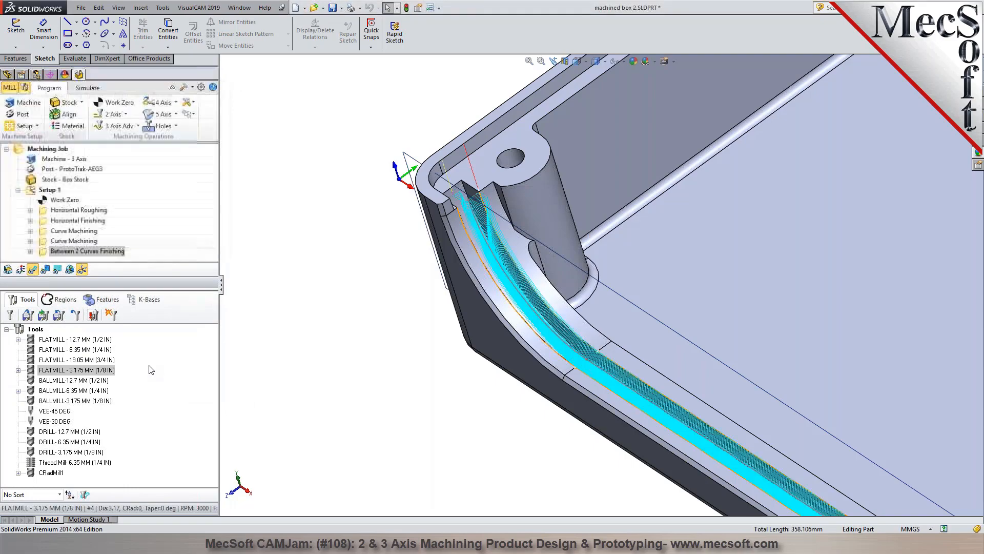
Inspect the Between 2 Curves Finishing toolpath along the front lip, the rear cutout and the corner boss hole's diameter.
{"action": "left_click", "coordinate": [375, 347]}
{"action": "mouse_move", "coordinate": [376, 348]}
{"action": "middle_mouse_down"}
{"action": "mouse_move", "coordinate": [354, 355]}
{"action": "mouse_move", "coordinate": [384, 340]}
{"action": "middle_mouse_up"}
{"action": "scroll", "coordinate": [549, 227], "scroll_direction": "down", "scroll_amount": 4}
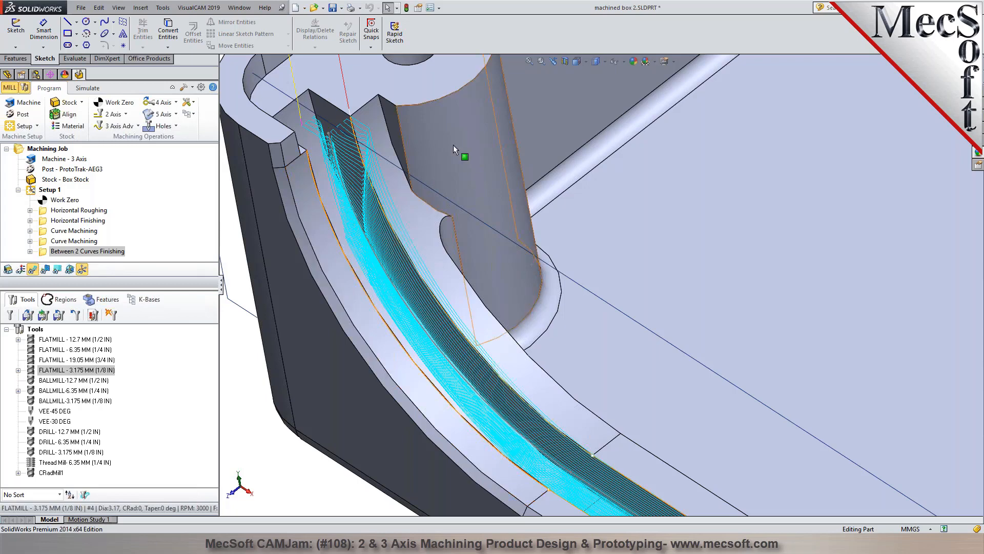
{"action": "scroll", "coordinate": [380, 248], "scroll_direction": "up", "scroll_amount": 10}
{"action": "middle_click_drag", "start_coordinate": [724, 339], "coordinate": [760, 334]}
{"action": "scroll", "coordinate": [774, 285], "scroll_direction": "down", "scroll_amount": 7}
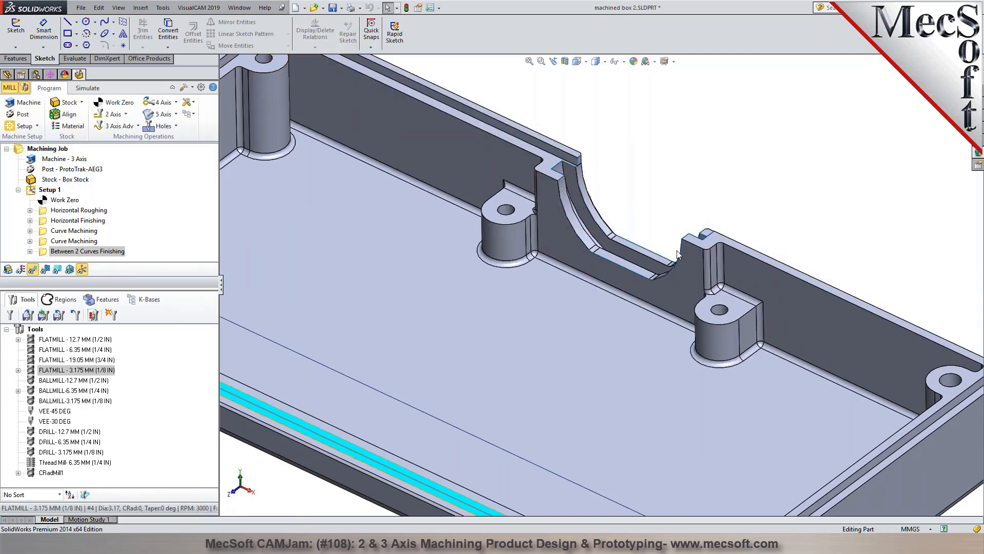
{"action": "scroll", "coordinate": [677, 250], "scroll_direction": "up", "scroll_amount": 8}
{"action": "scroll", "coordinate": [431, 212], "scroll_direction": "down", "scroll_amount": 12}
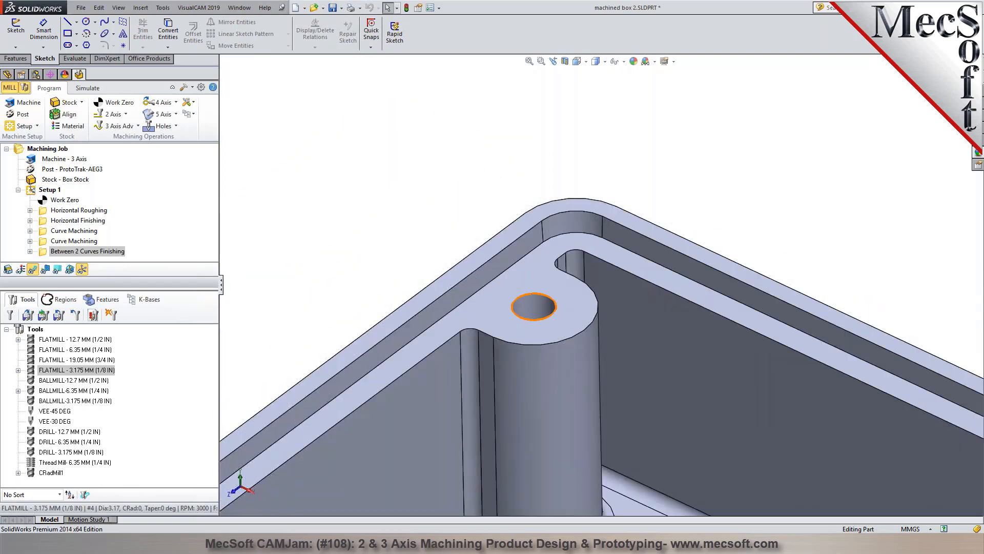
{"action": "left_click", "coordinate": [556, 311]}
{"action": "middle_click_drag", "start_coordinate": [556, 311], "coordinate": [512, 312]}
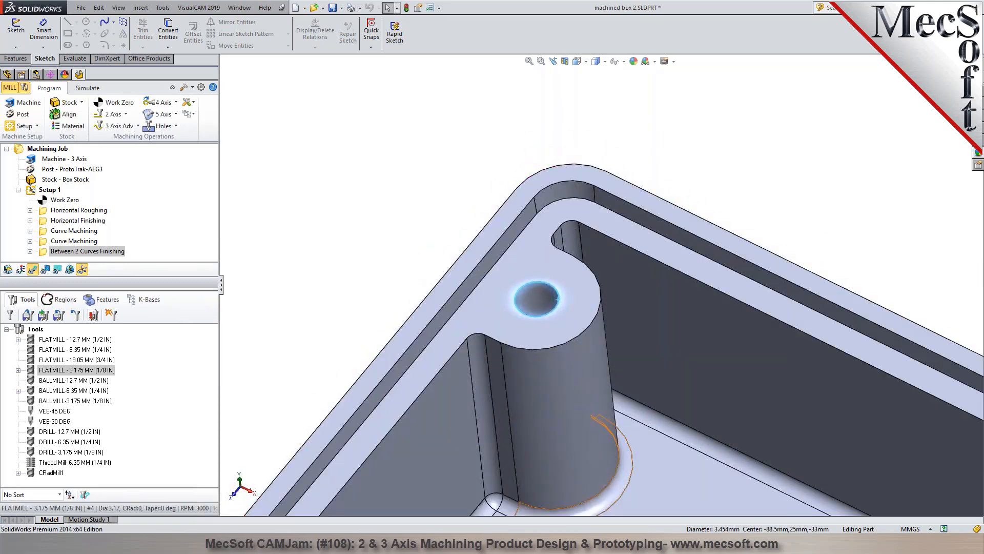
{"action": "left_click", "coordinate": [317, 213]}
{"action": "scroll", "coordinate": [416, 254], "scroll_direction": "up", "scroll_amount": 12}
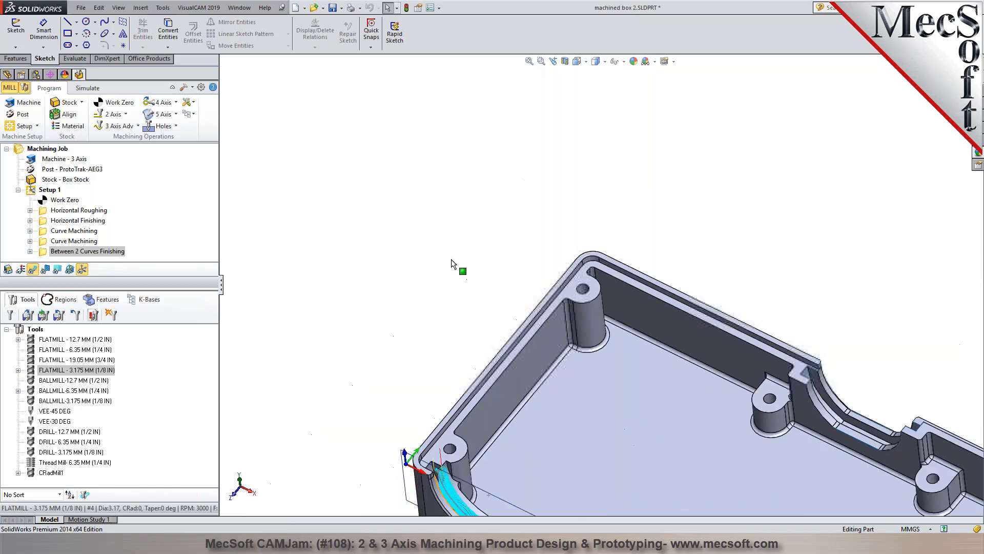
{"action": "scroll", "coordinate": [699, 312], "scroll_direction": "down", "scroll_amount": 4}
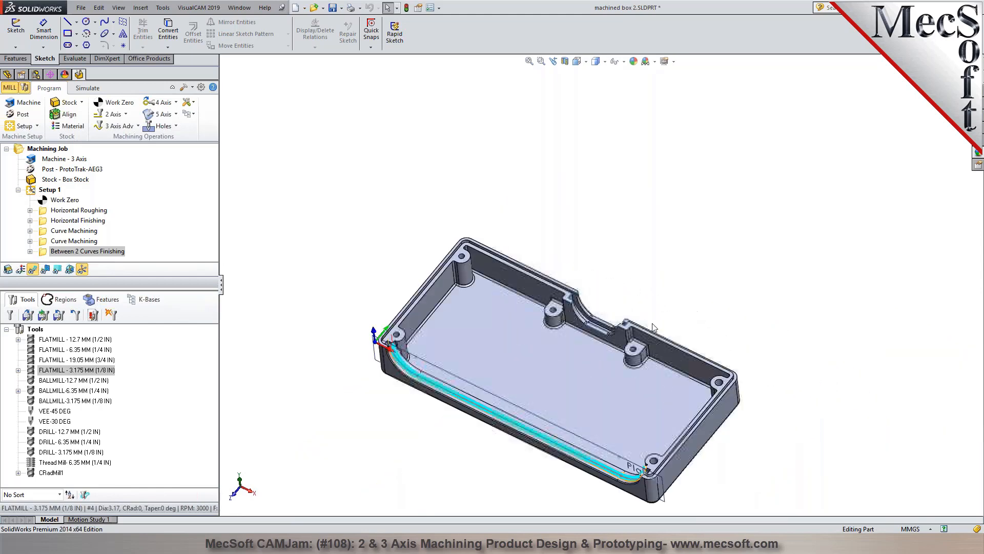
Suppress the Between 2 Curves Finishing operation.
{"action": "right_click", "coordinate": [77, 257]}
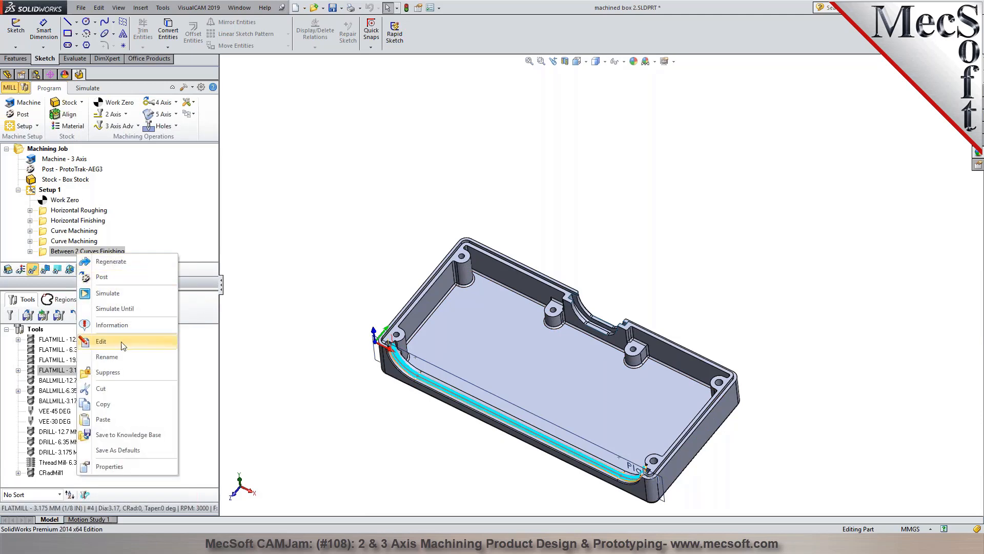
{"action": "left_click", "coordinate": [122, 375]}
{"action": "scroll", "coordinate": [500, 462], "scroll_direction": "down", "scroll_amount": 3}
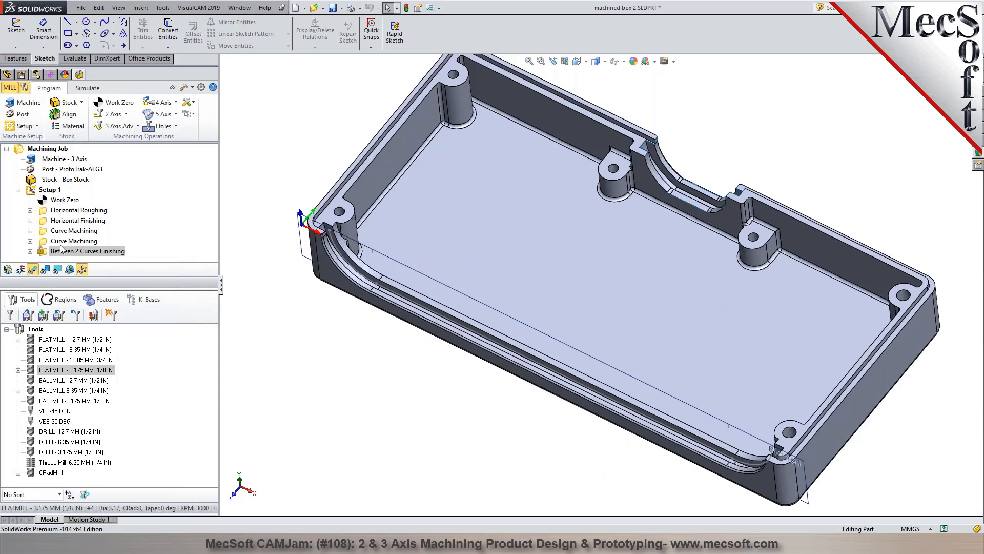
Add a Drill operation directly after the second Curve Machining operation and remove all of its preselected regions.
{"action": "left_click", "coordinate": [88, 242]}
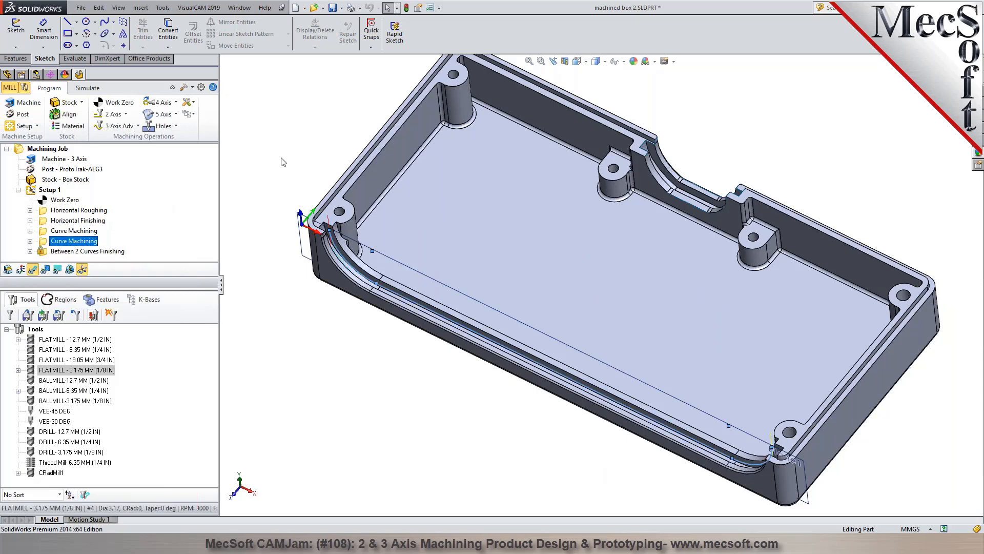
{"action": "left_click", "coordinate": [175, 127]}
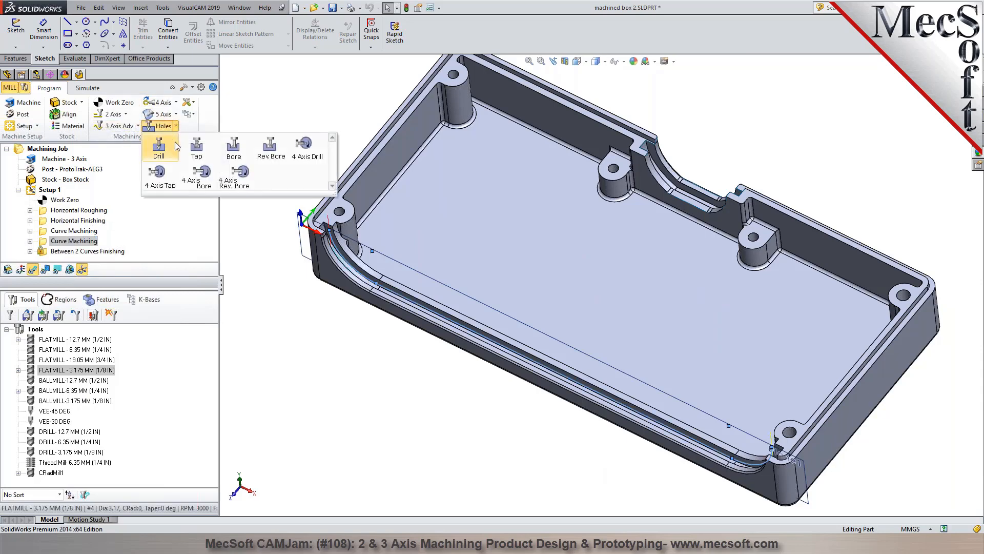
{"action": "left_click", "coordinate": [163, 154]}
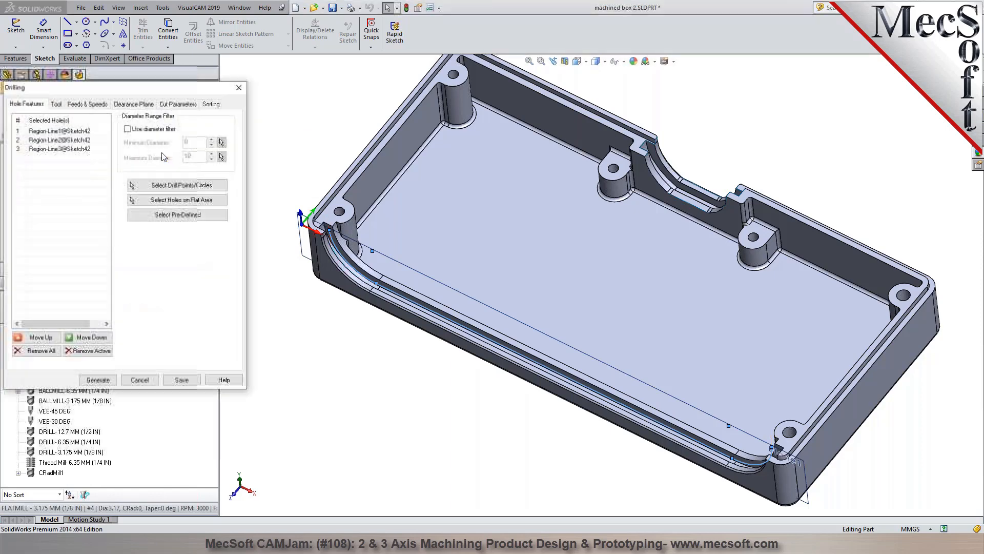
{"action": "left_click", "coordinate": [41, 351]}
Pick the circular top edges of all six boss holes in the box as drill locations.
{"action": "left_click", "coordinate": [161, 186]}
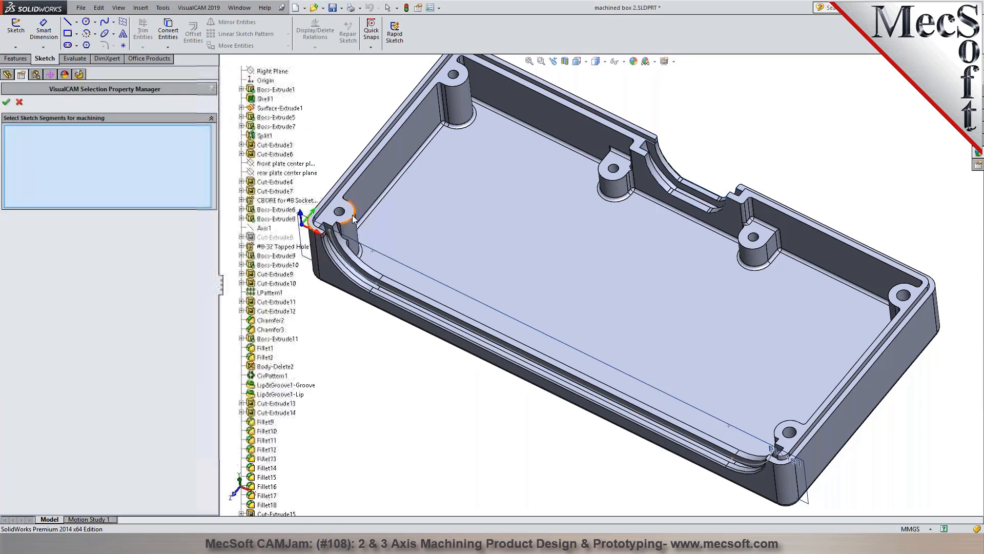
{"action": "left_click", "coordinate": [353, 218]}
{"action": "left_click", "coordinate": [450, 68]}
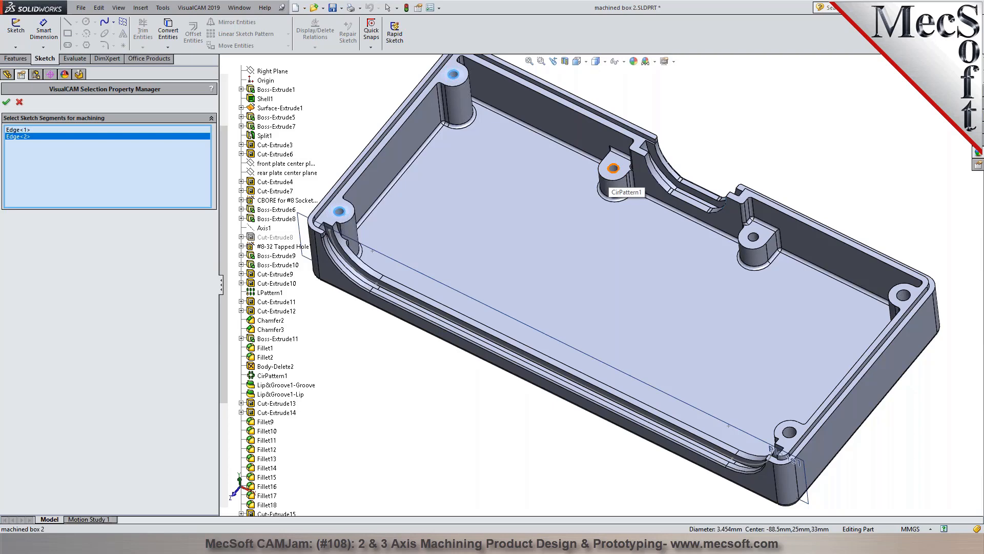
{"action": "left_click", "coordinate": [613, 169]}
{"action": "left_click", "coordinate": [757, 244]}
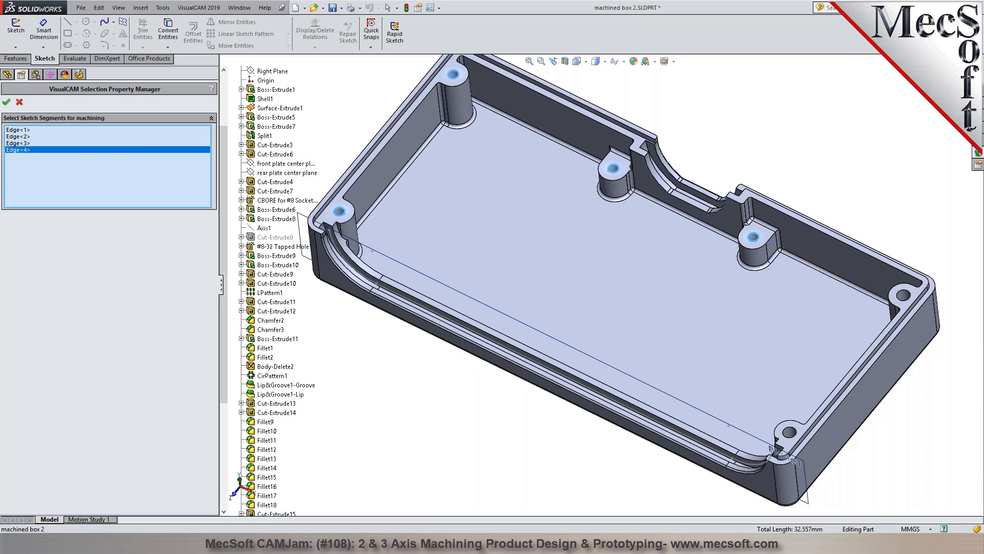
{"action": "left_click", "coordinate": [902, 297]}
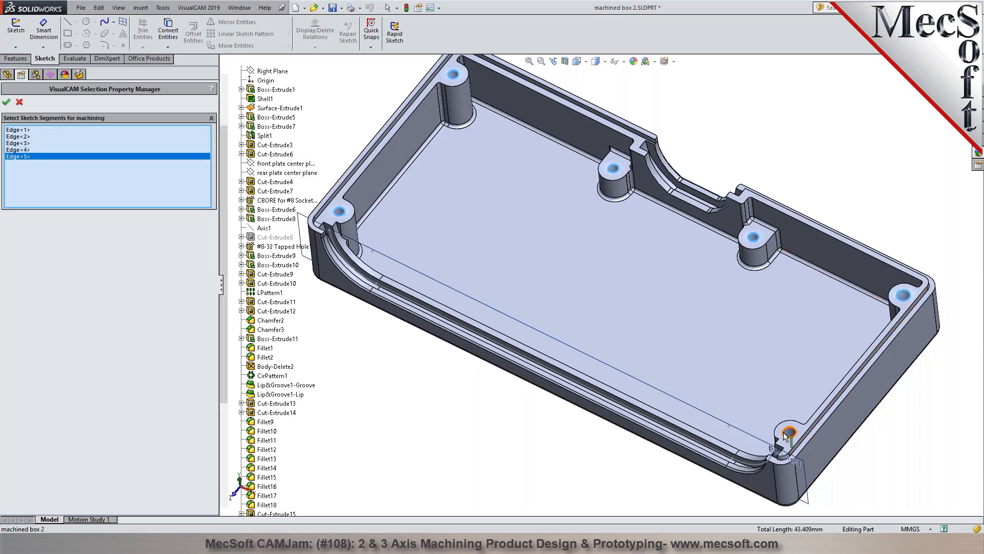
{"action": "left_click", "coordinate": [782, 433]}
Remove the two bosses beside the rear cutout from the selection and accept the four corner holes.
{"action": "left_click", "coordinate": [18, 150]}
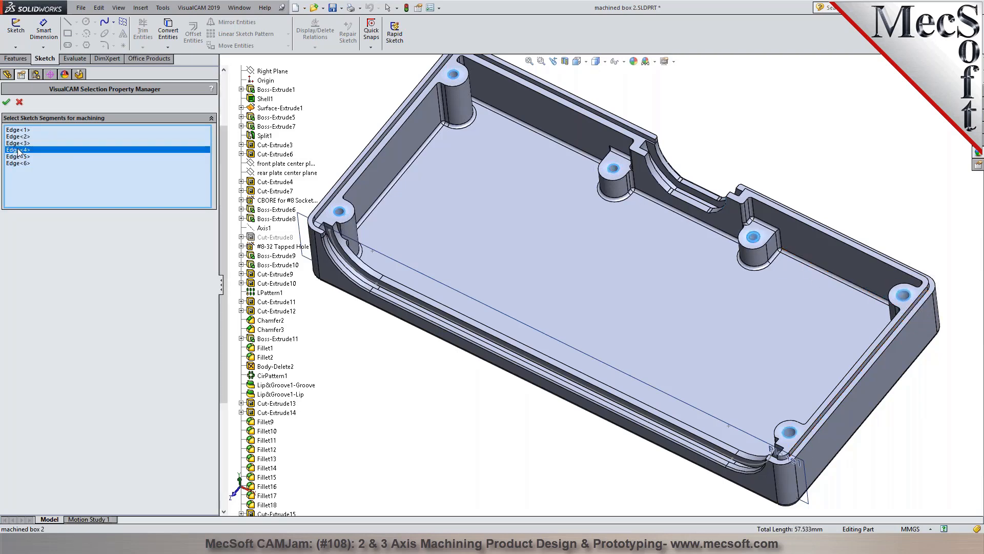
{"action": "right_click", "coordinate": [18, 149]}
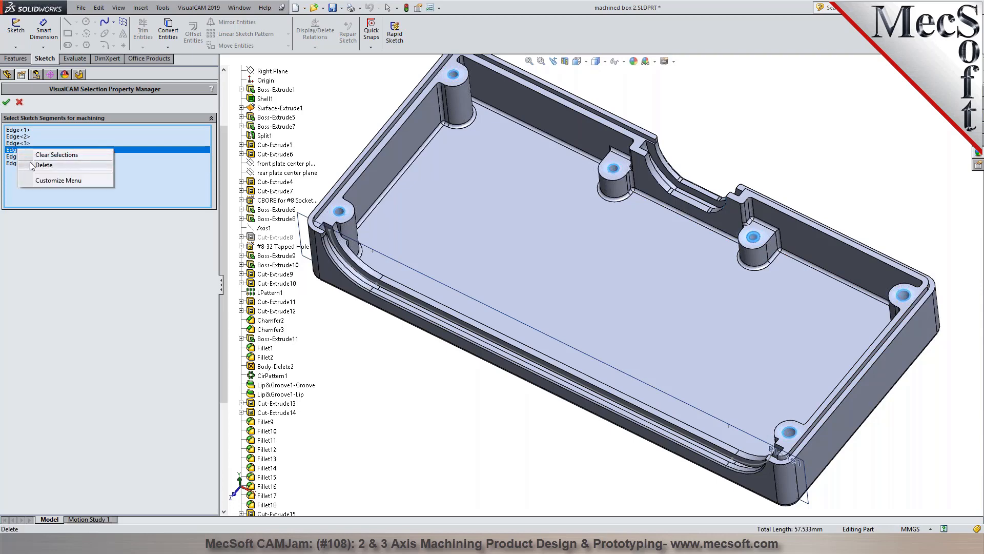
{"action": "left_click", "coordinate": [35, 167]}
{"action": "left_click", "coordinate": [19, 143]}
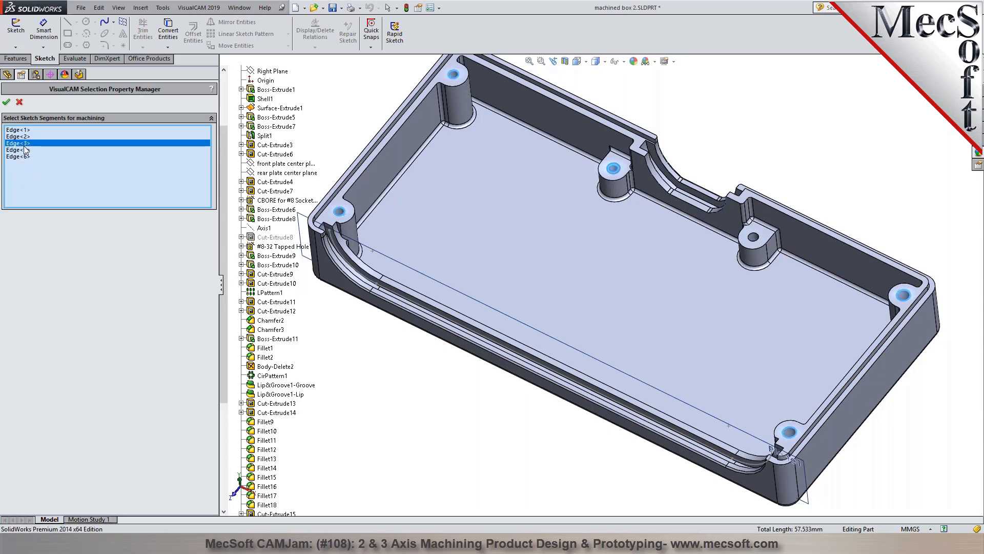
{"action": "right_click", "coordinate": [24, 145]}
{"action": "left_click", "coordinate": [50, 163]}
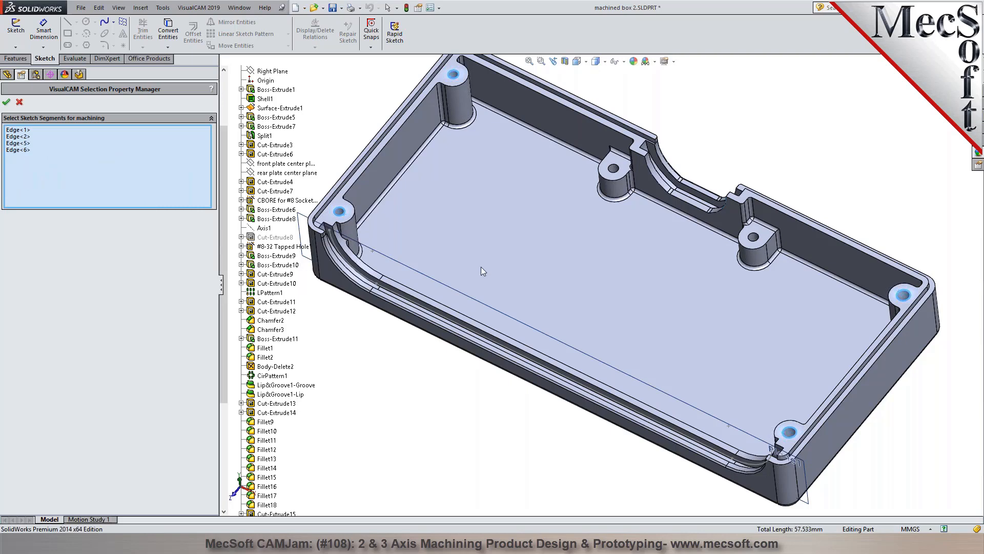
{"action": "left_click", "coordinate": [6, 102]}
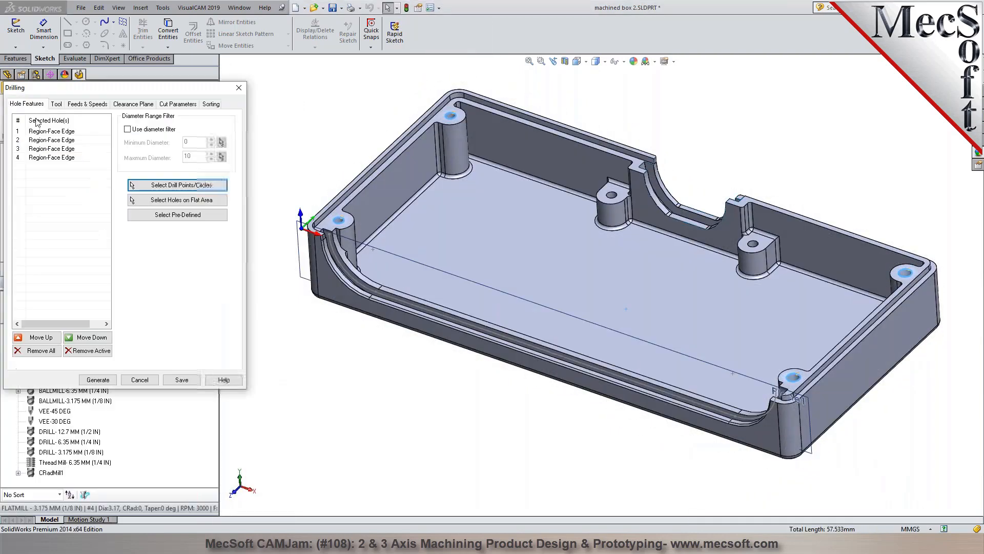
Assign the DRILL-3.175 MM (1/8 IN) tool to the drilling operation and bring up its cut parameters.
{"action": "left_click", "coordinate": [56, 103]}
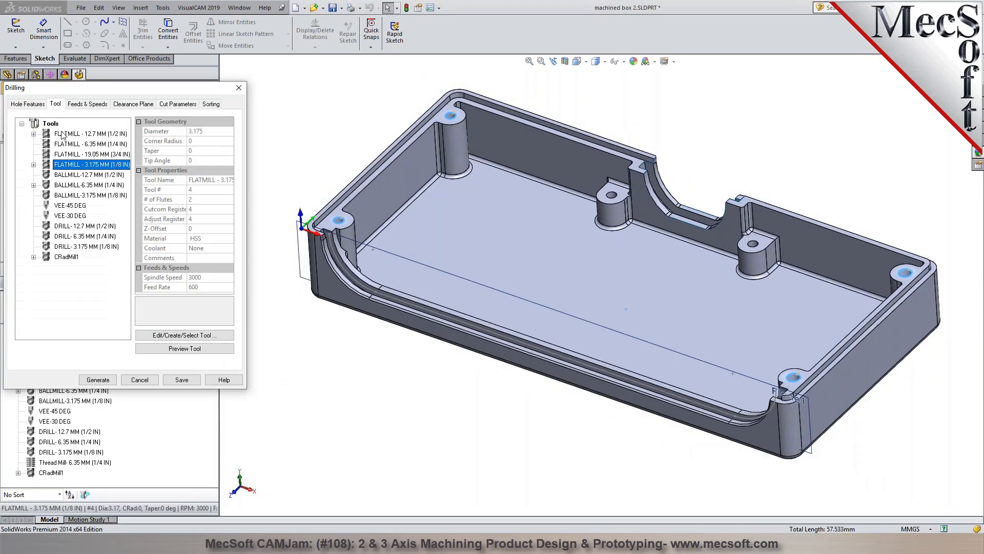
{"action": "left_click", "coordinate": [75, 247]}
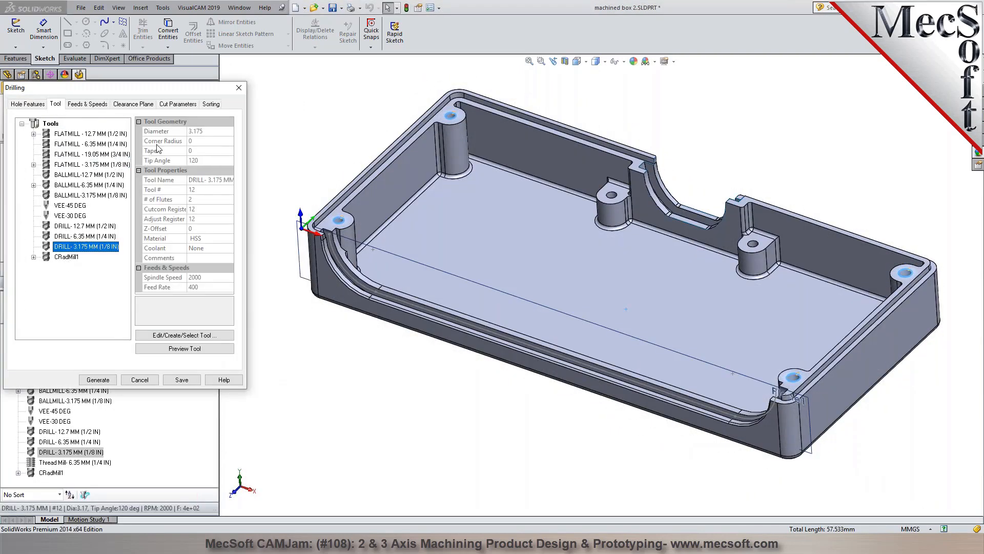
{"action": "left_click", "coordinate": [166, 106]}
{"action": "middle_click_drag", "start_coordinate": [427, 167], "coordinate": [425, 266]}
{"action": "scroll", "coordinate": [425, 266], "scroll_direction": "up", "scroll_amount": 5}
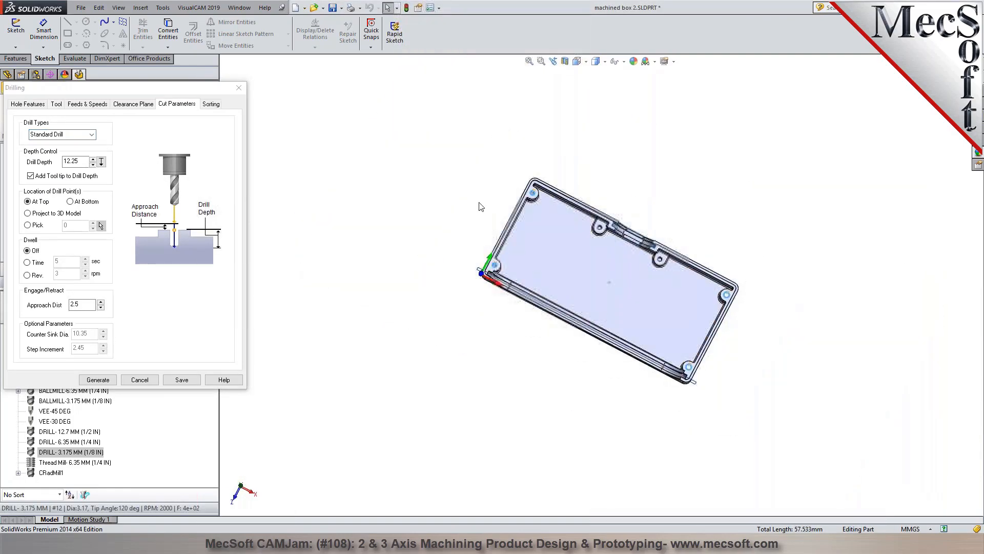
{"action": "scroll", "coordinate": [422, 243], "scroll_direction": "down", "scroll_amount": 10}
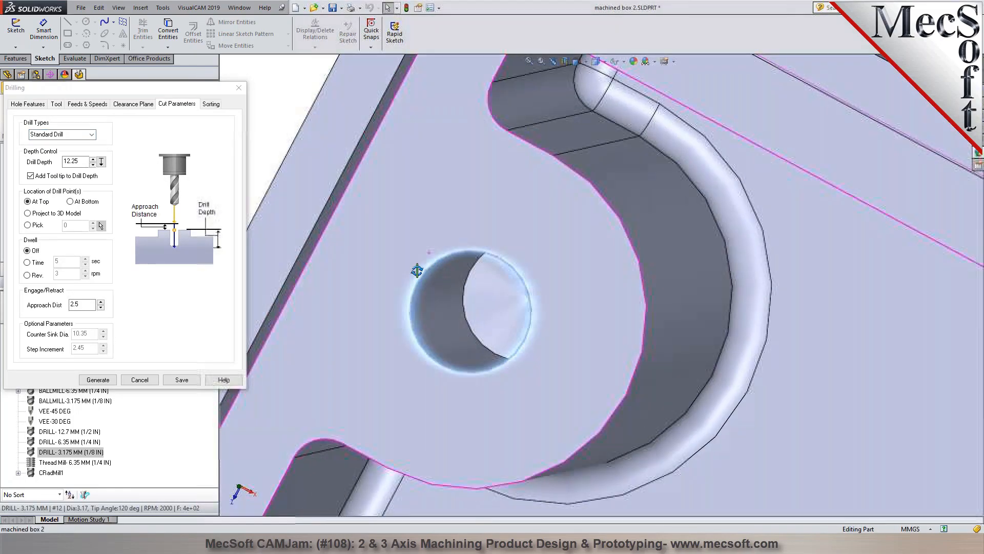
{"action": "middle_click_drag", "start_coordinate": [417, 271], "coordinate": [430, 252]}
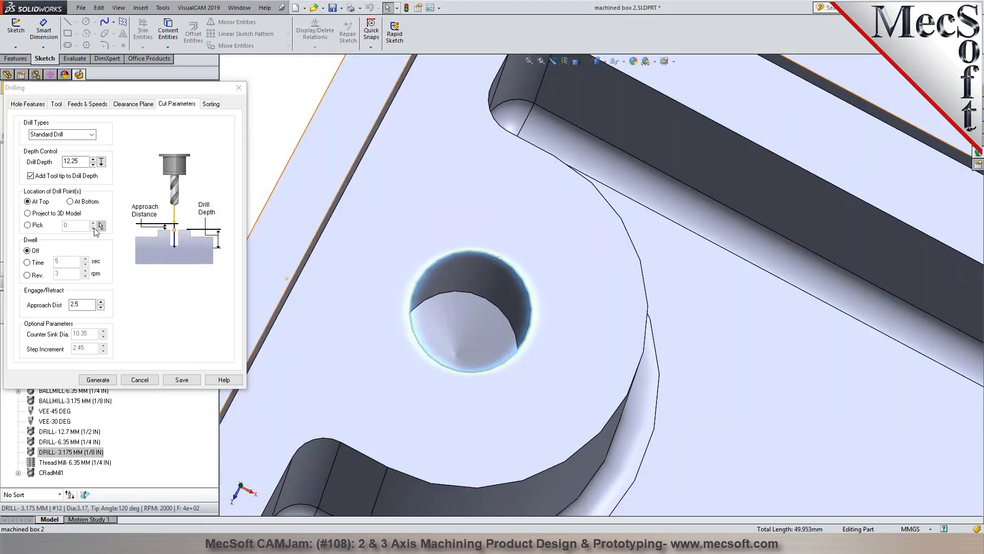
Try to pick the drill depth from points on the corner boss hole.
{"action": "left_click", "coordinate": [101, 161]}
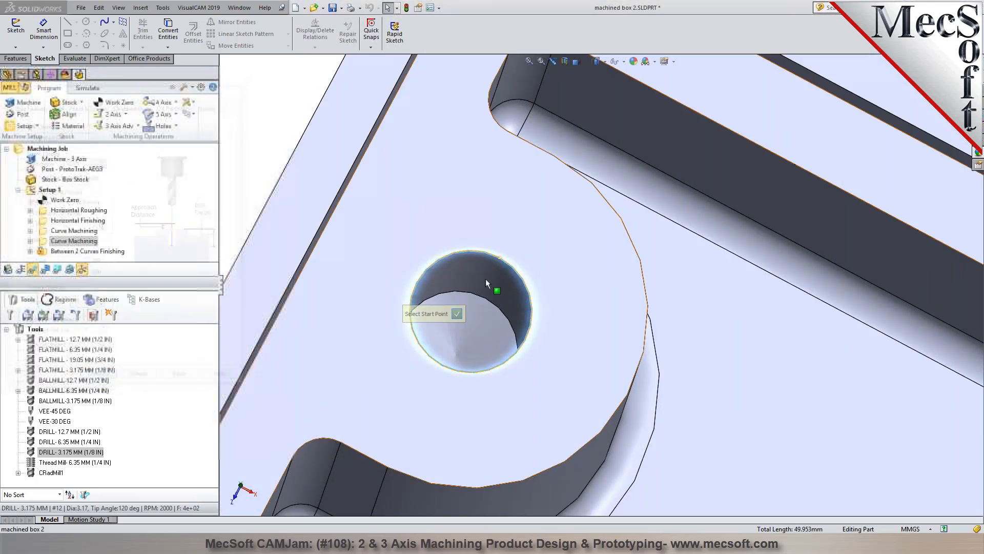
{"action": "left_click", "coordinate": [457, 314]}
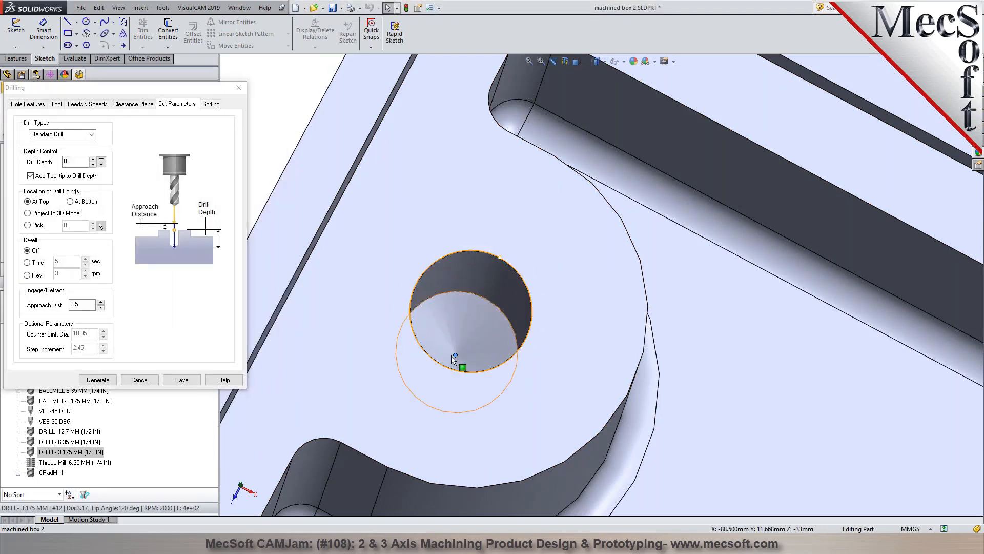
{"action": "left_click", "coordinate": [93, 159]}
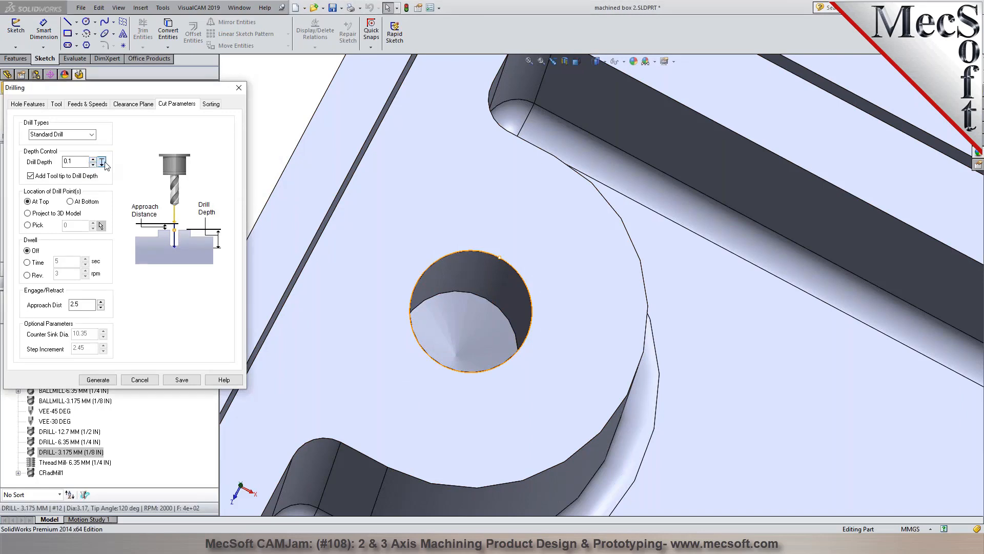
Set the drill depth to 13.3318 by picking the corner hole's rim and conical tip, and disable adding the tool tip to the depth.
{"action": "left_click", "coordinate": [101, 162]}
{"action": "left_click", "coordinate": [447, 257]}
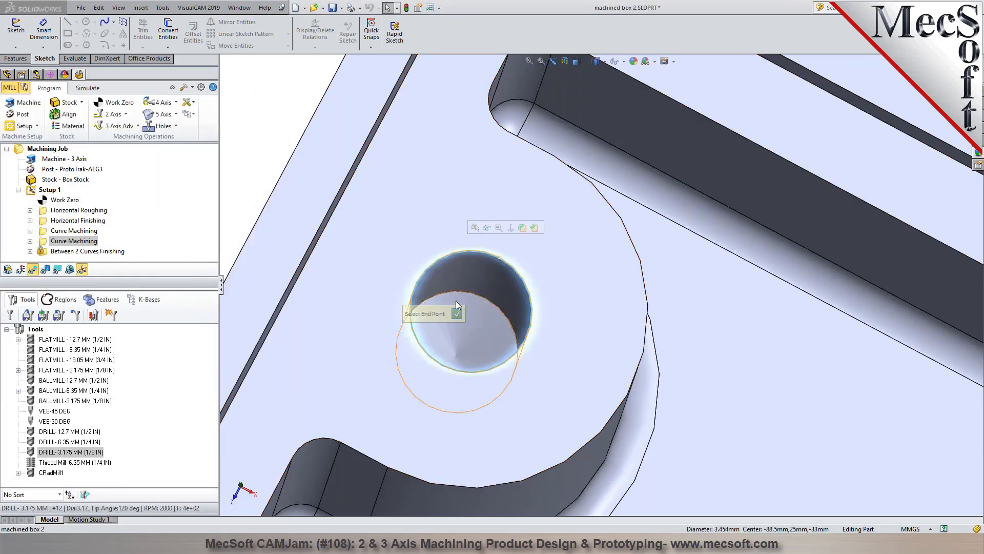
{"action": "left_click", "coordinate": [456, 355]}
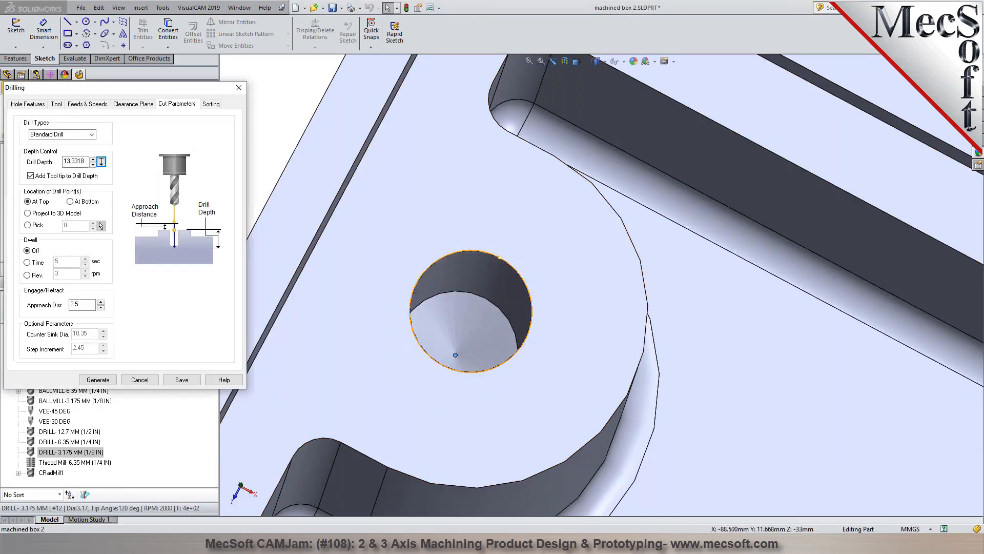
{"action": "left_click", "coordinate": [36, 177]}
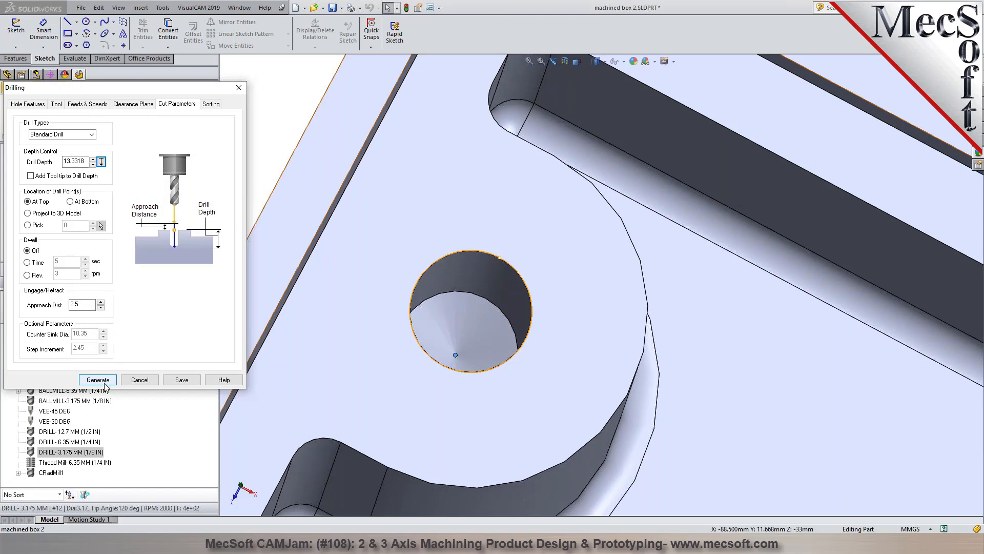
Keep the Standard Drill type and generate the drilling toolpath for the four corner holes.
{"action": "left_click", "coordinate": [93, 135]}
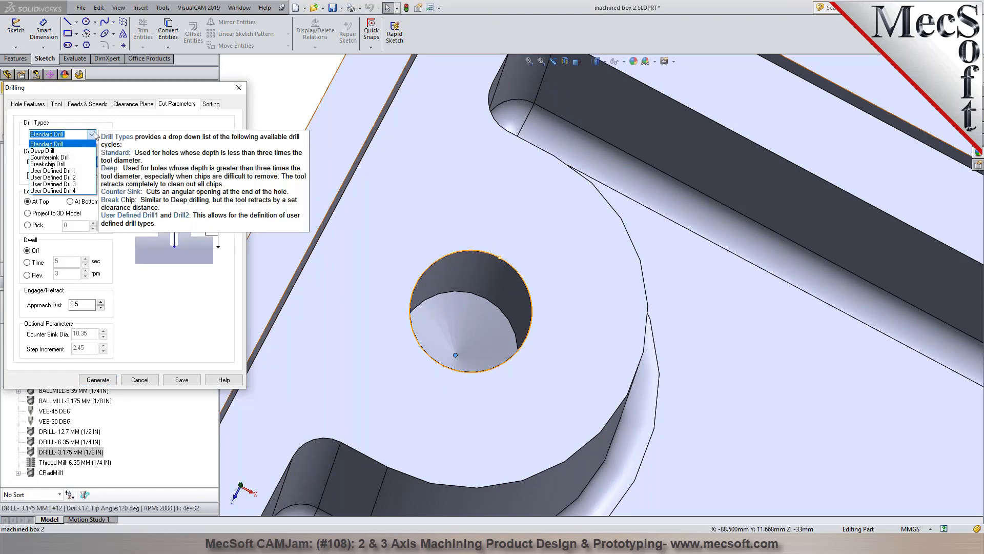
{"action": "left_click", "coordinate": [112, 126]}
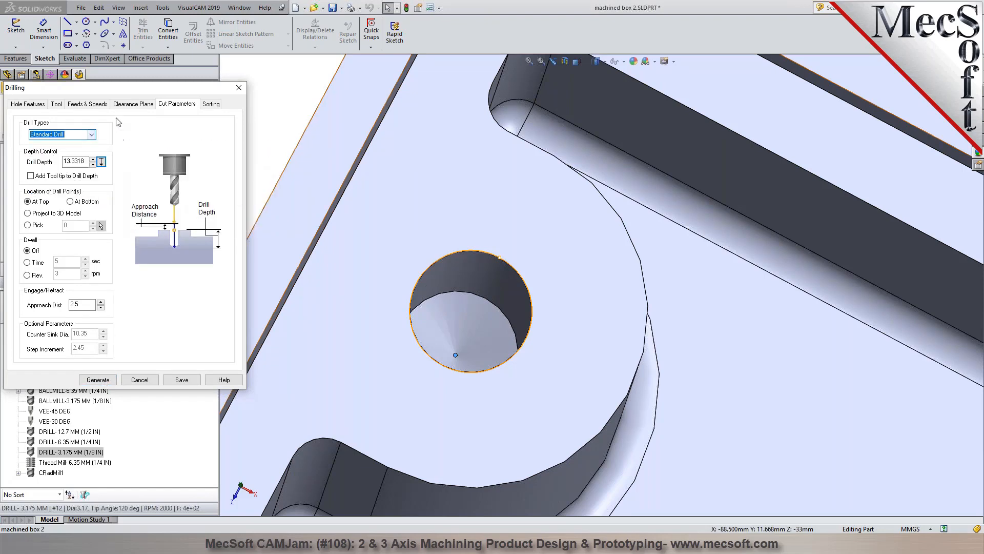
{"action": "left_click", "coordinate": [102, 379]}
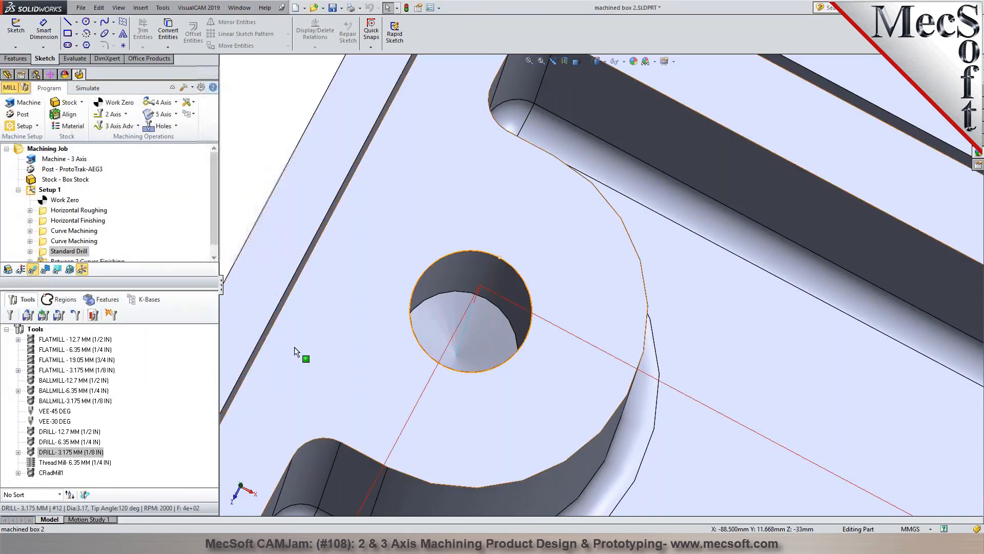
{"action": "scroll", "coordinate": [560, 312], "scroll_direction": "up", "scroll_amount": 10}
{"action": "scroll", "coordinate": [616, 361], "scroll_direction": "up", "scroll_amount": 10}
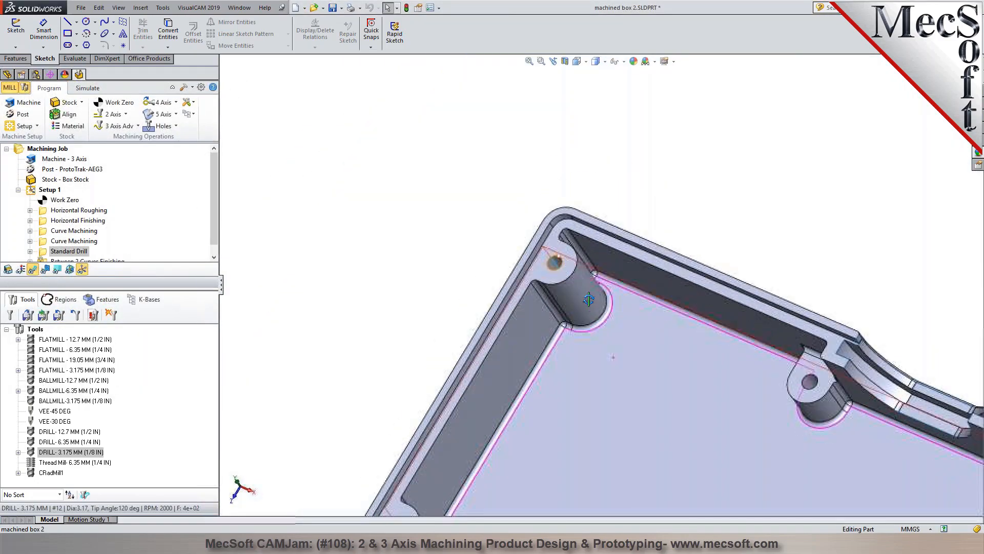
Simulate the standard drilling of the four corner boss holes on the box stock and inspect the cut result.
{"action": "scroll", "coordinate": [728, 355], "scroll_direction": "down", "scroll_amount": 4}
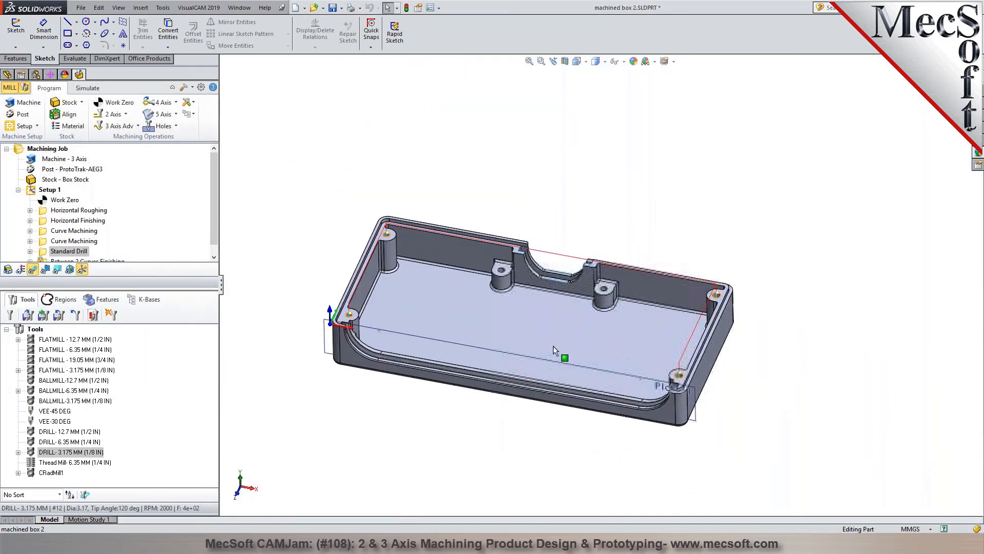
{"action": "middle_click_drag", "start_coordinate": [553, 346], "coordinate": [478, 329]}
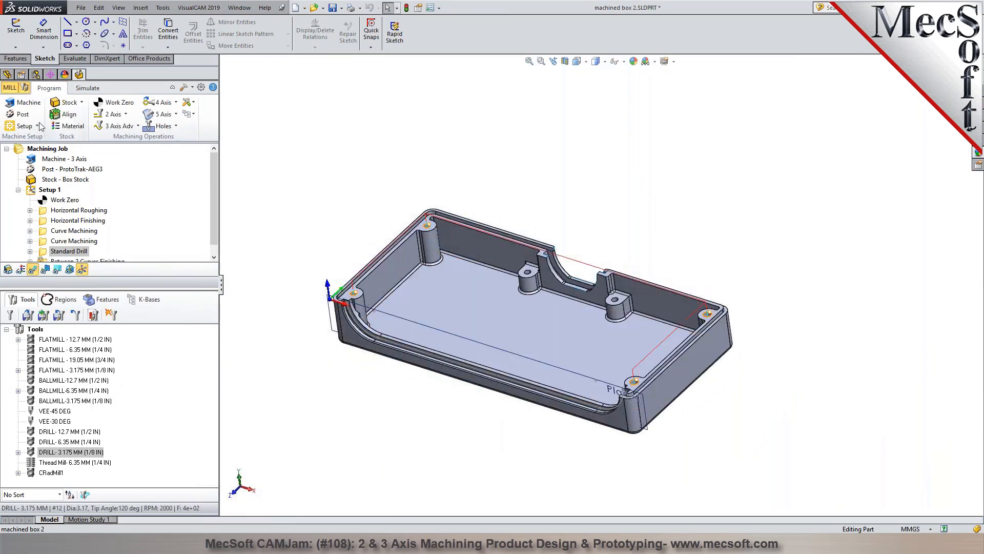
{"action": "left_click", "coordinate": [88, 87]}
{"action": "left_click", "coordinate": [89, 114]}
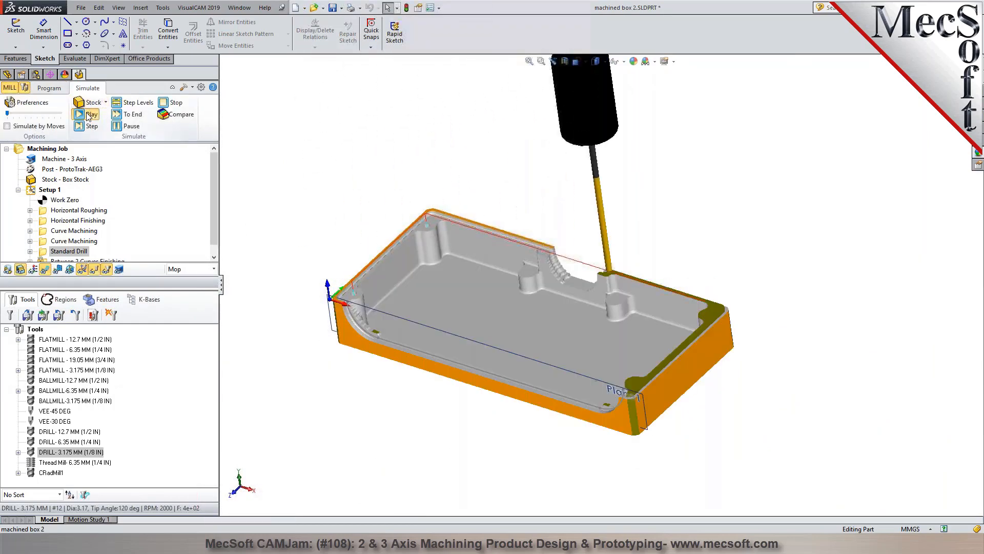
{"action": "scroll", "coordinate": [359, 231], "scroll_direction": "down", "scroll_amount": 2}
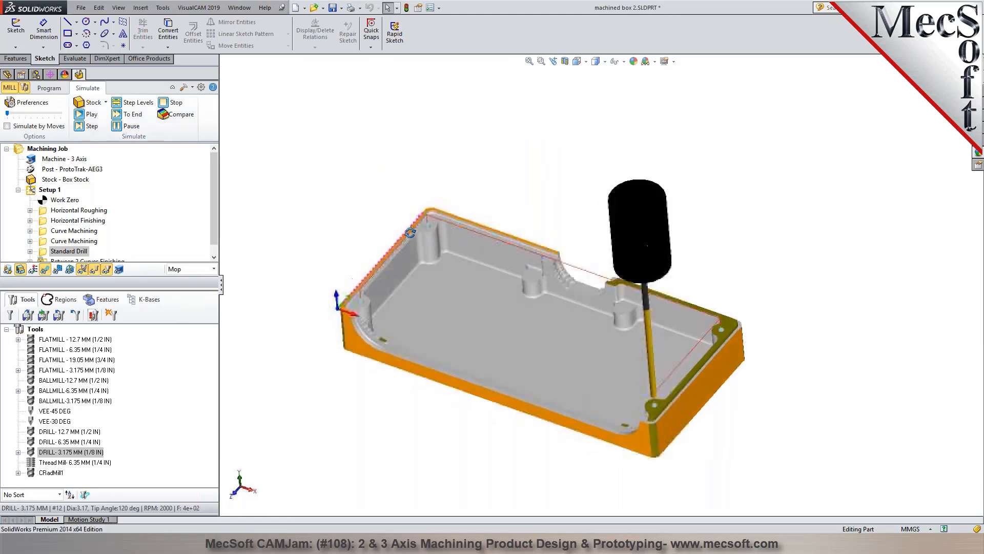
{"action": "scroll", "coordinate": [527, 236], "scroll_direction": "down", "scroll_amount": 5}
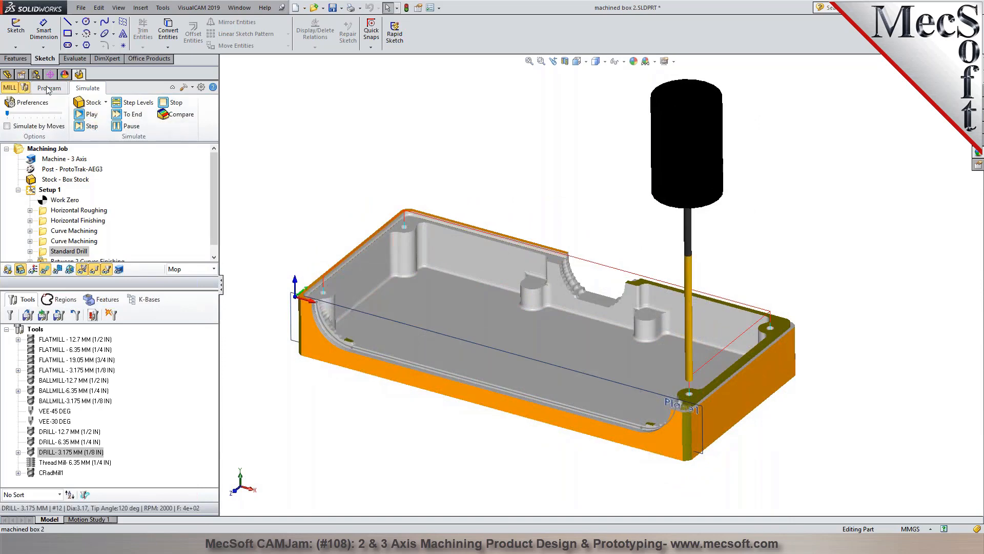
Return to the programming tools and view the available hole-machining operation types.
{"action": "left_click", "coordinate": [49, 88]}
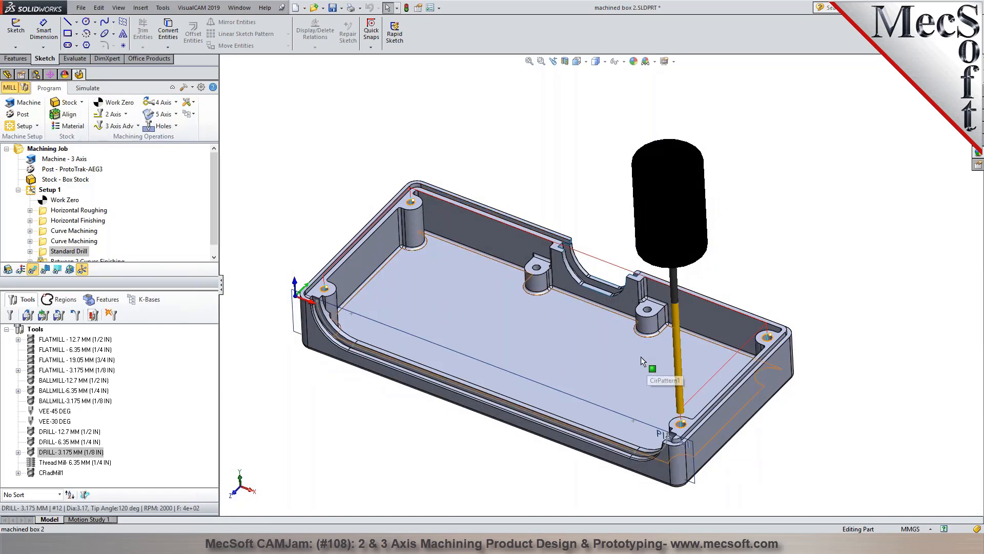
{"action": "left_click", "coordinate": [163, 126]}
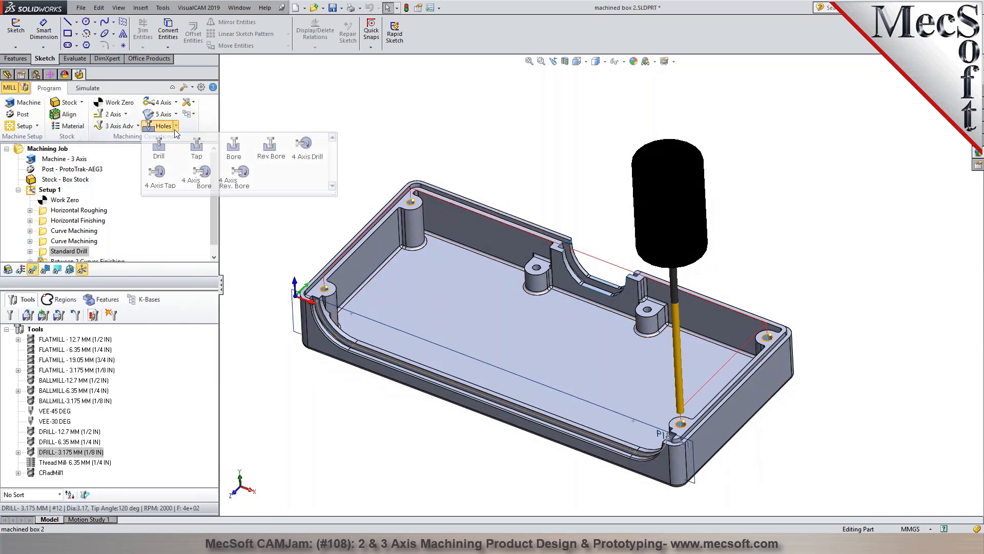
{"action": "left_click", "coordinate": [328, 116]}
Review the machining operations information for Setup 1, including tools, feeds and machine times, and close it.
{"action": "left_click", "coordinate": [49, 189]}
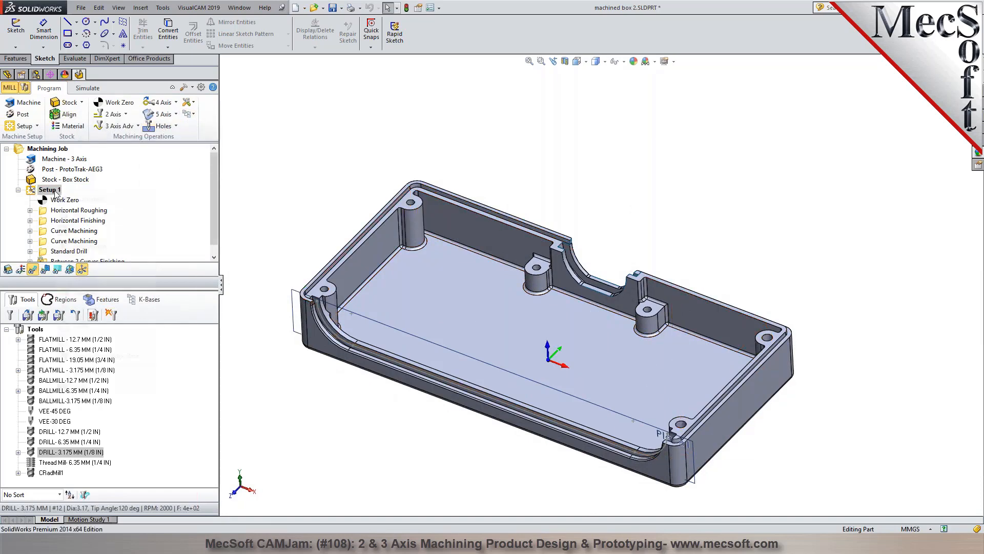
{"action": "right_click", "coordinate": [54, 190]}
{"action": "left_click", "coordinate": [91, 247]}
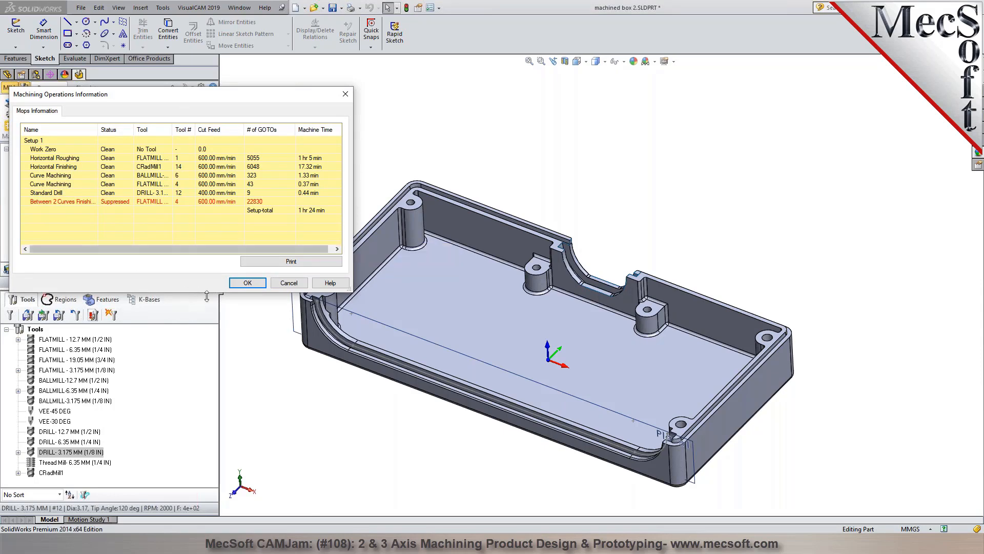
{"action": "left_click", "coordinate": [289, 282]}
Post Setup 1 with the ProtoTrak-AEG3 post-processor to machined box 2_Setup 1.cam on the Desktop.
{"action": "right_click", "coordinate": [31, 190]}
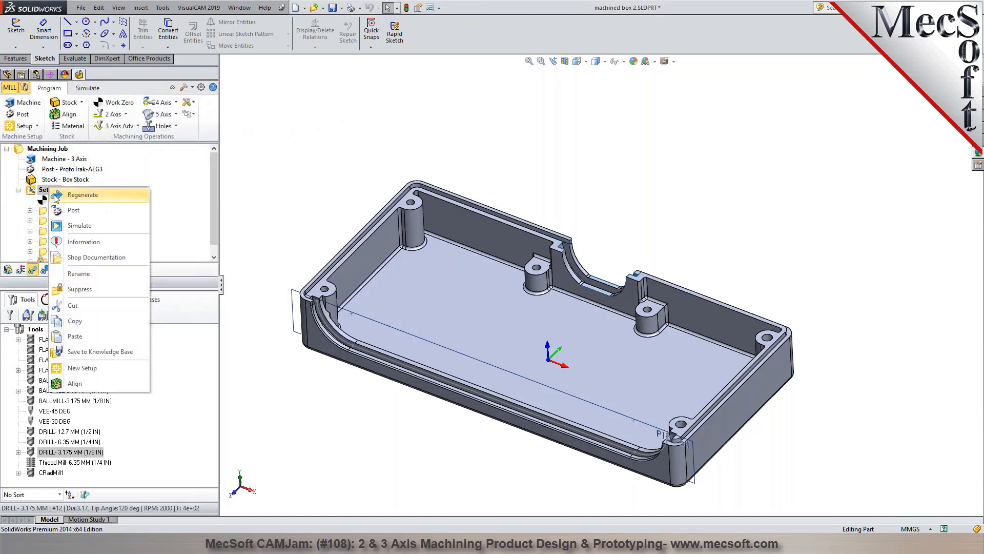
{"action": "left_click", "coordinate": [65, 213]}
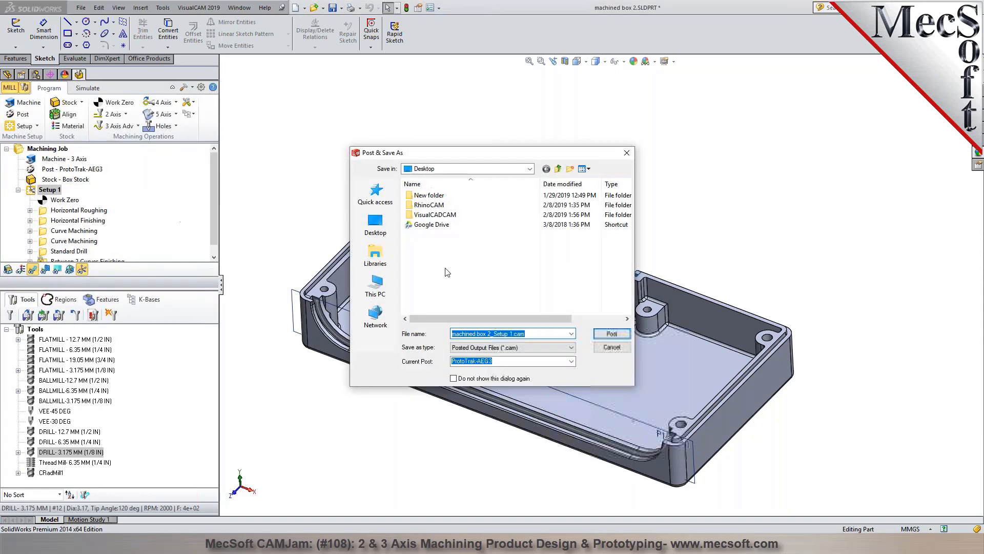
{"action": "left_click", "coordinate": [612, 333]}
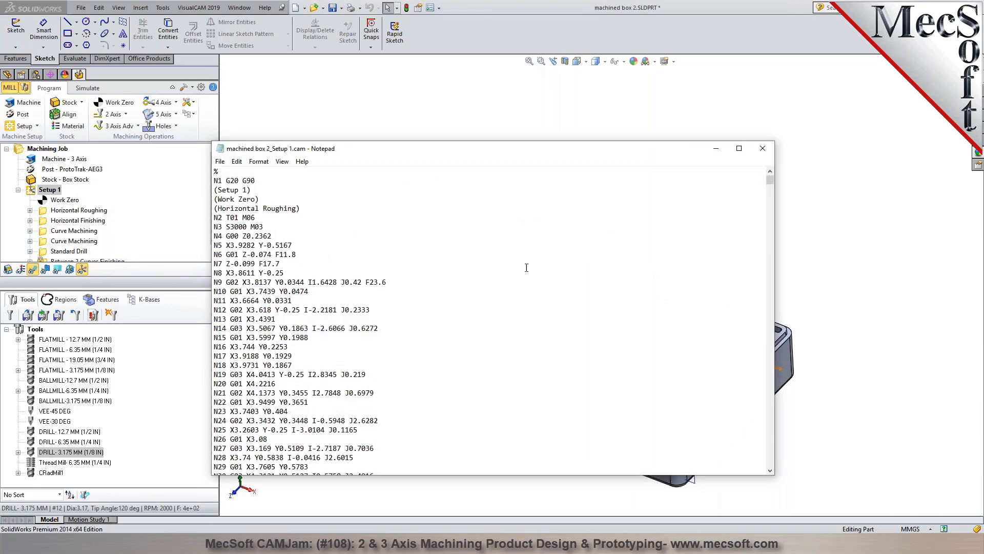
Examine the beginning of the posted G-code, including the spindle command and the first horizontal roughing moves.
{"action": "left_click_drag", "start_coordinate": [425, 153], "coordinate": [437, 83]}
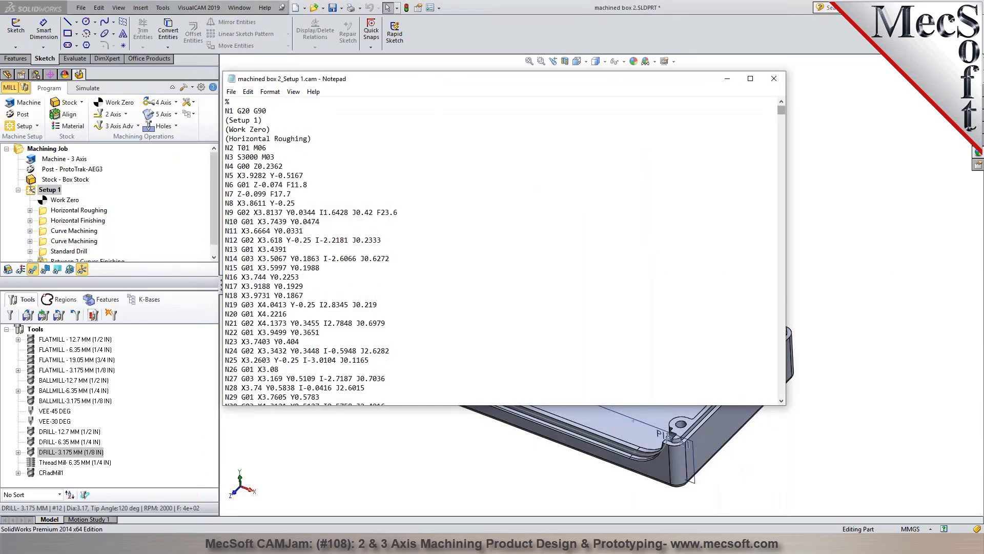
{"action": "left_click_drag", "start_coordinate": [274, 157], "coordinate": [226, 157]}
{"action": "left_click", "coordinate": [317, 191]}
{"action": "scroll", "coordinate": [396, 218], "scroll_direction": "down", "scroll_amount": 2}
{"action": "left_click_drag", "start_coordinate": [234, 157], "coordinate": [466, 345]}
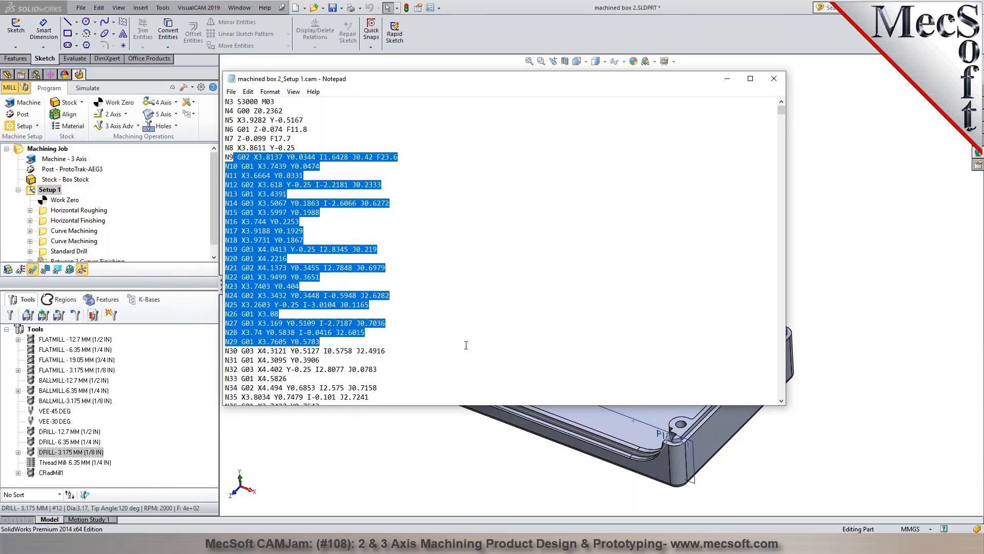
{"action": "left_click", "coordinate": [466, 345]}
{"action": "scroll", "coordinate": [466, 308], "scroll_direction": "down", "scroll_amount": 6}
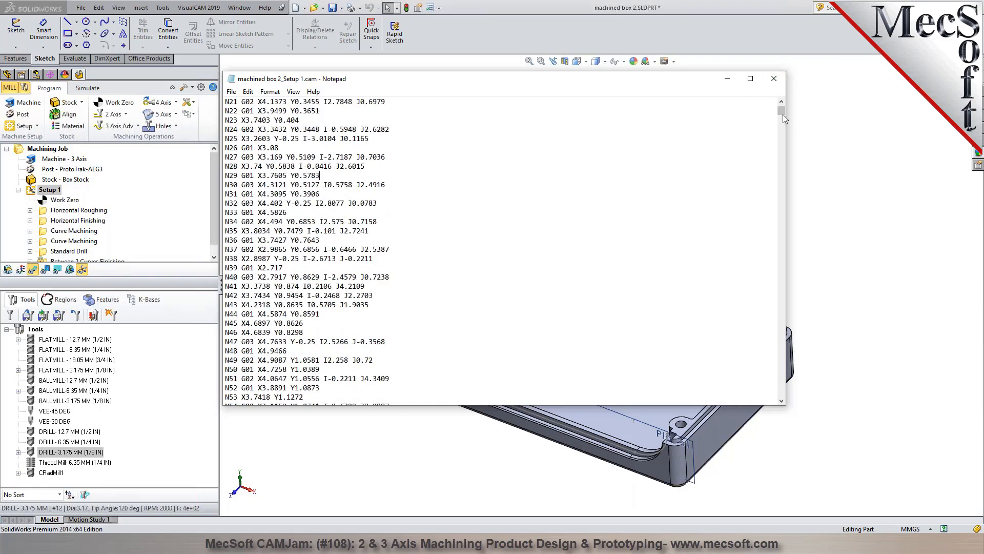
{"action": "mouse_move", "coordinate": [783, 115]}
{"action": "left_mouse_down"}
{"action": "mouse_move", "coordinate": [786, 145]}
{"action": "mouse_move", "coordinate": [783, 109]}
{"action": "left_mouse_up"}
{"action": "left_click", "coordinate": [470, 197]}
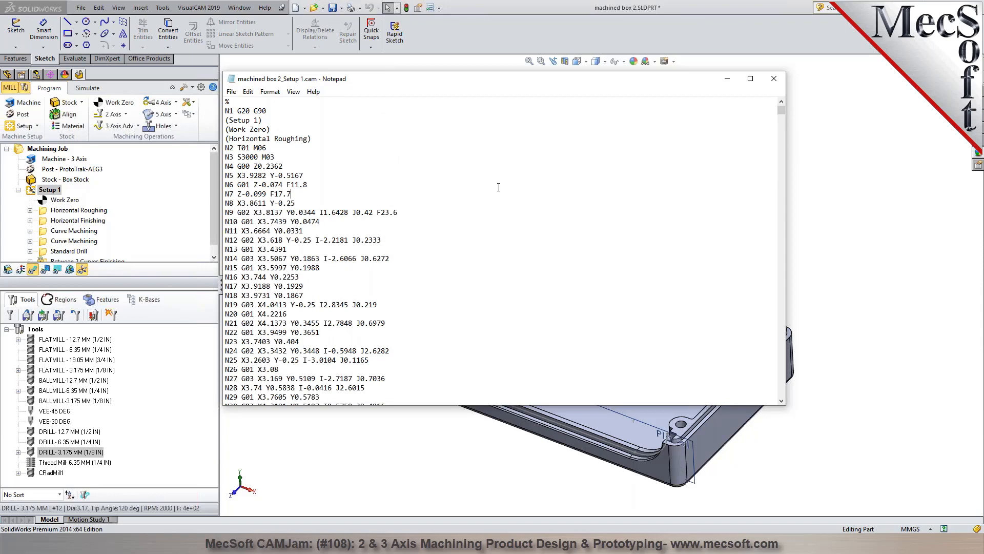
Search the G-code for "T" and highlight the tool change line for Horizontal Finishing.
{"action": "key", "text": "ctrl+f"}
{"action": "type", "text": "T"}
{"action": "left_click", "coordinate": [409, 184]}
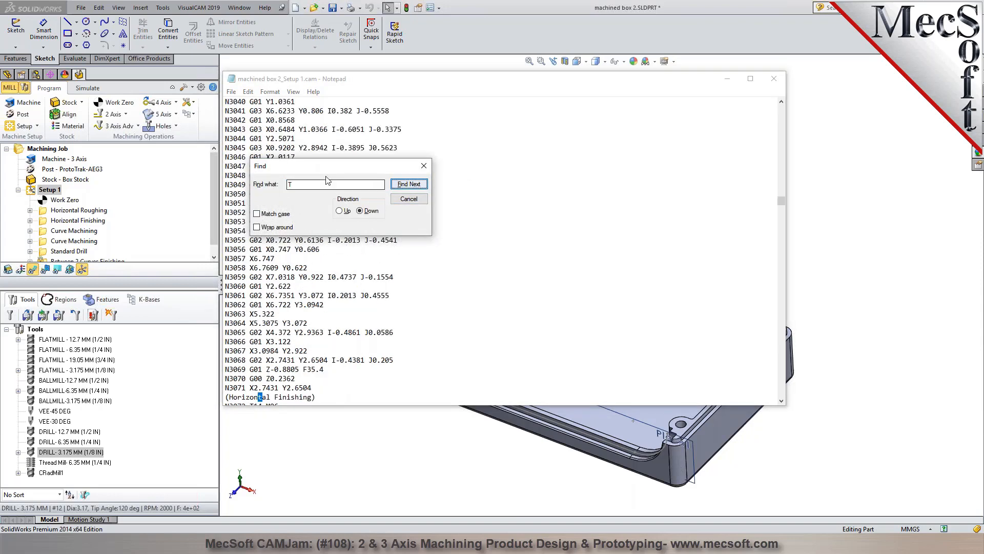
{"action": "left_click", "coordinate": [638, 135]}
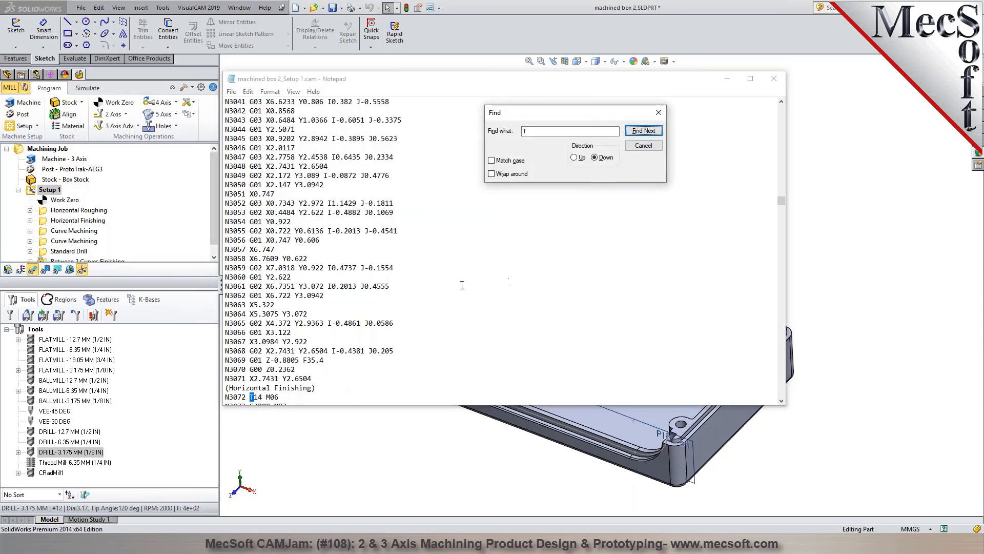
{"action": "scroll", "coordinate": [461, 284], "scroll_direction": "down", "scroll_amount": 6}
{"action": "left_click_drag", "start_coordinate": [289, 233], "coordinate": [241, 229]}
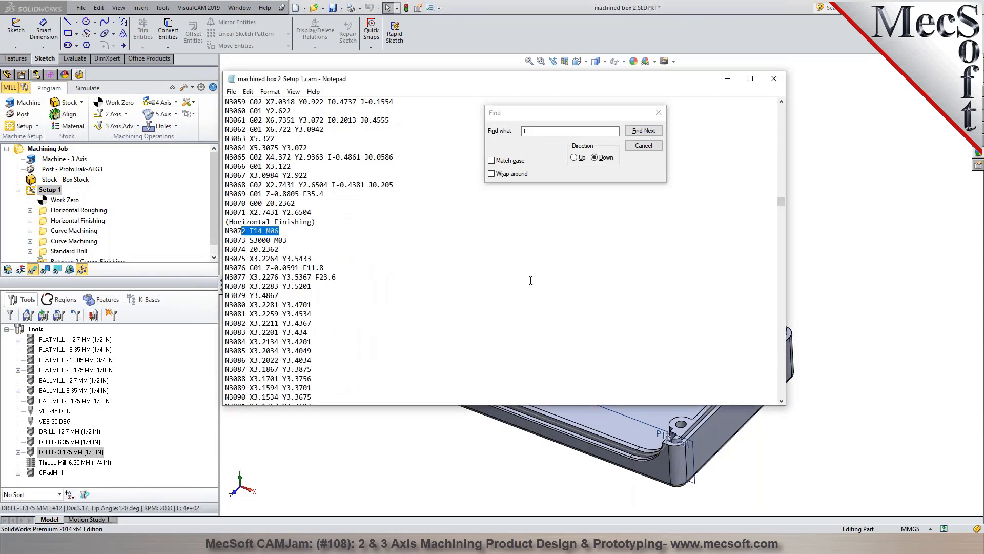
Examine the end of the G-code, highlight its final M02 line, and close the file.
{"action": "left_click", "coordinate": [659, 113]}
{"action": "left_click_drag", "start_coordinate": [782, 201], "coordinate": [780, 402]}
{"action": "left_click_drag", "start_coordinate": [263, 378], "coordinate": [224, 379]}
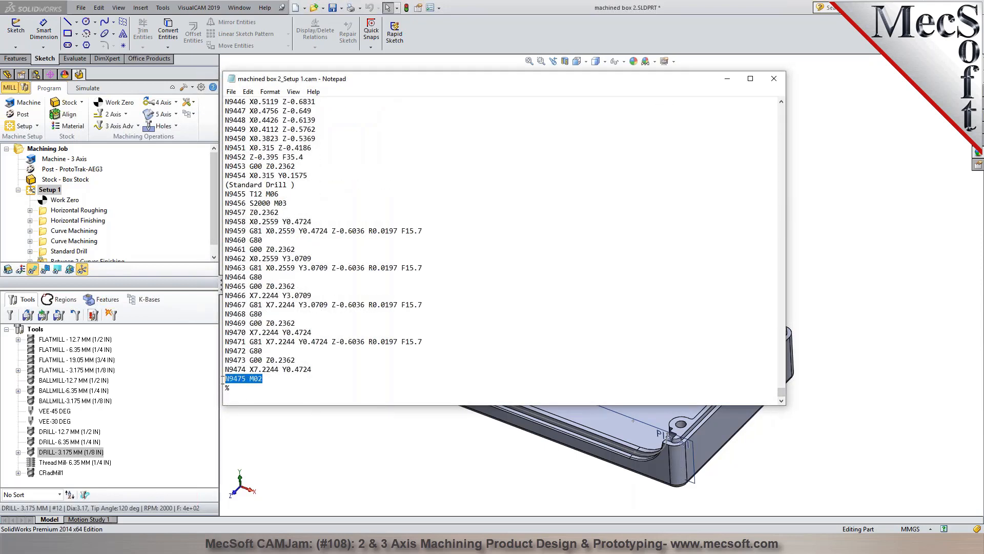
{"action": "left_click", "coordinate": [425, 380]}
{"action": "left_click", "coordinate": [774, 79]}
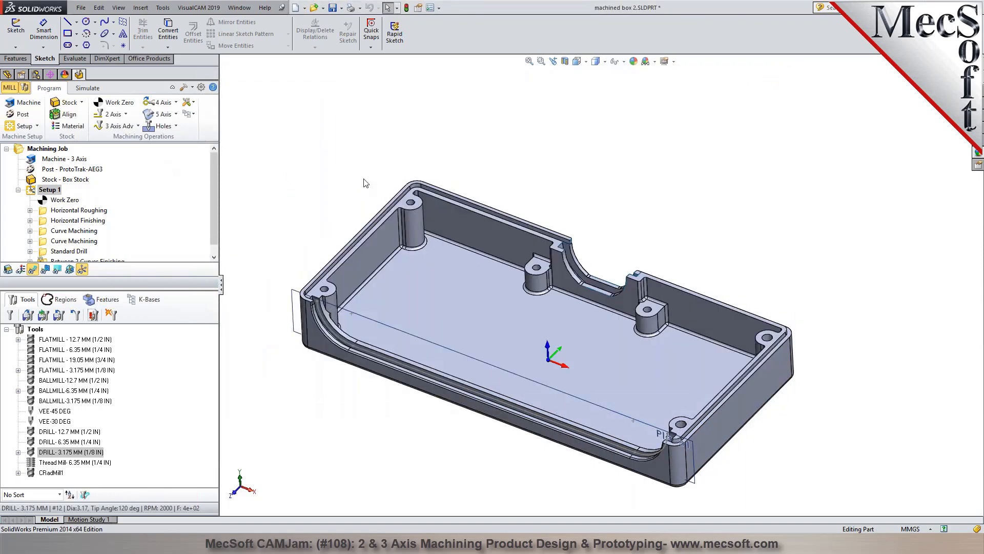
Generate shop documentation for Setup 1 using Template2 and save it to the Desktop as machined box 2.htm.
{"action": "middle_click_drag", "start_coordinate": [365, 183], "coordinate": [369, 175]}
{"action": "scroll", "coordinate": [297, 254], "scroll_direction": "up", "scroll_amount": 2}
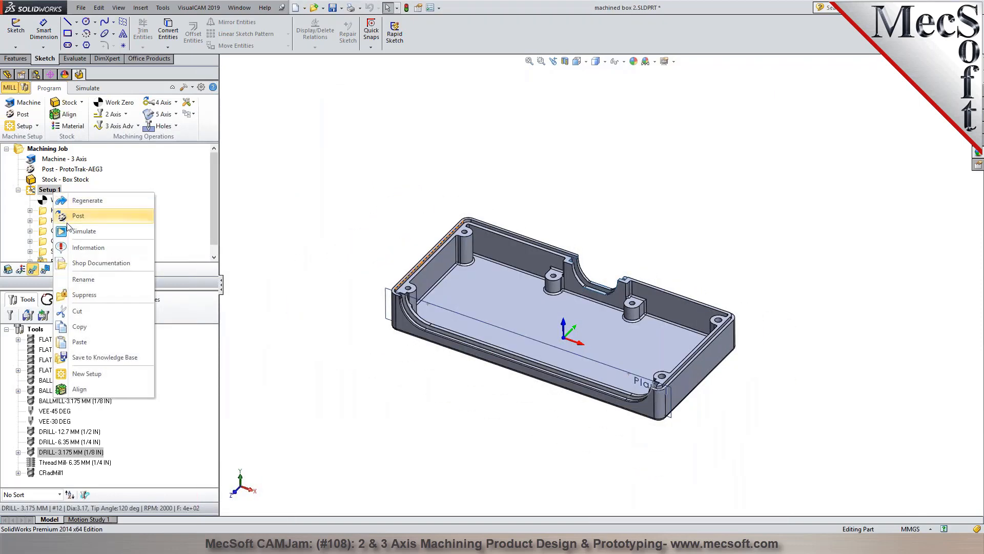
{"action": "left_click", "coordinate": [82, 263]}
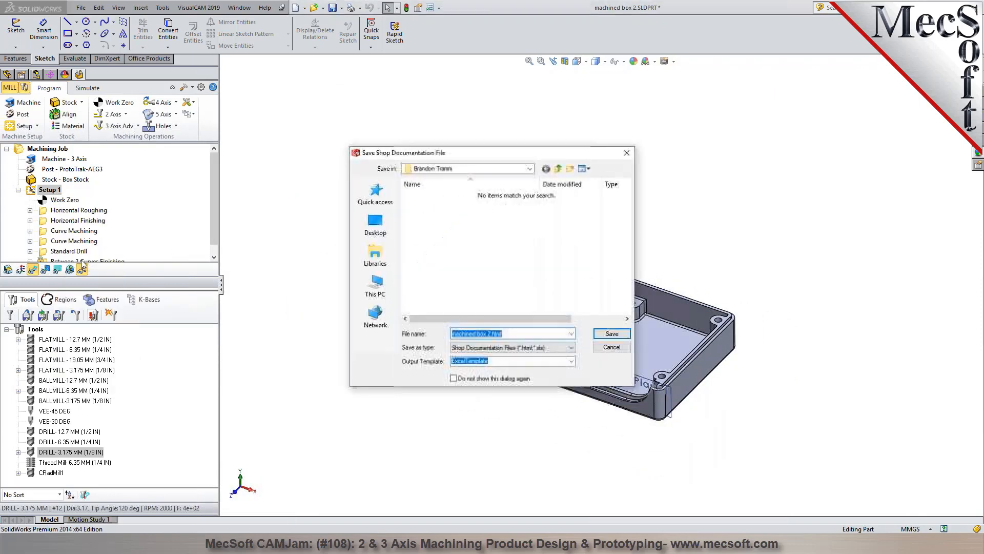
{"action": "left_click", "coordinate": [376, 223]}
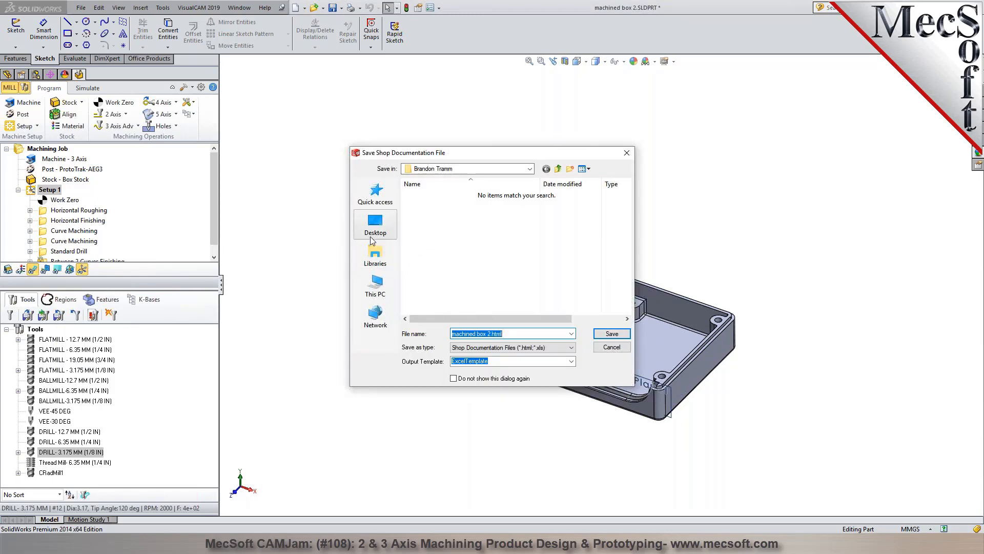
{"action": "left_click", "coordinate": [571, 361]}
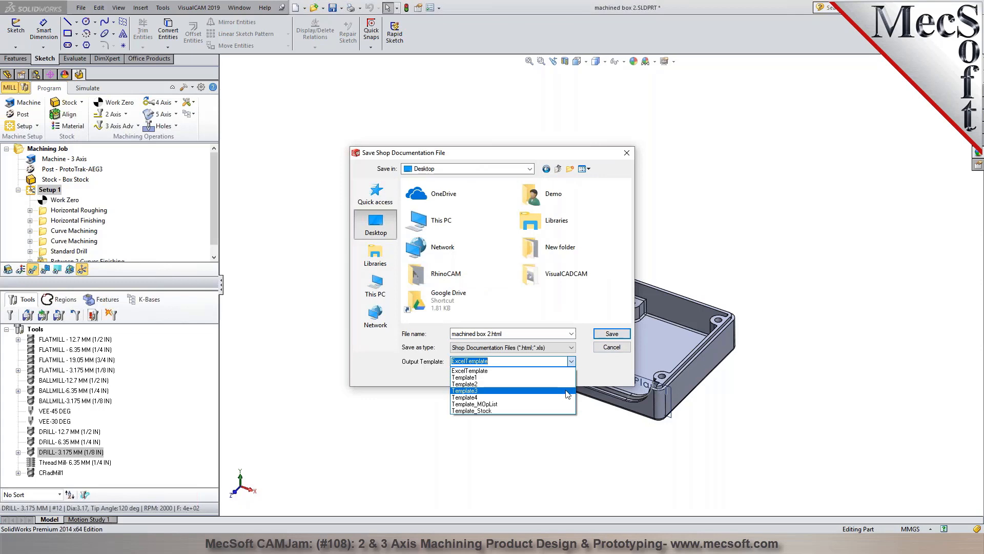
{"action": "left_click", "coordinate": [564, 384]}
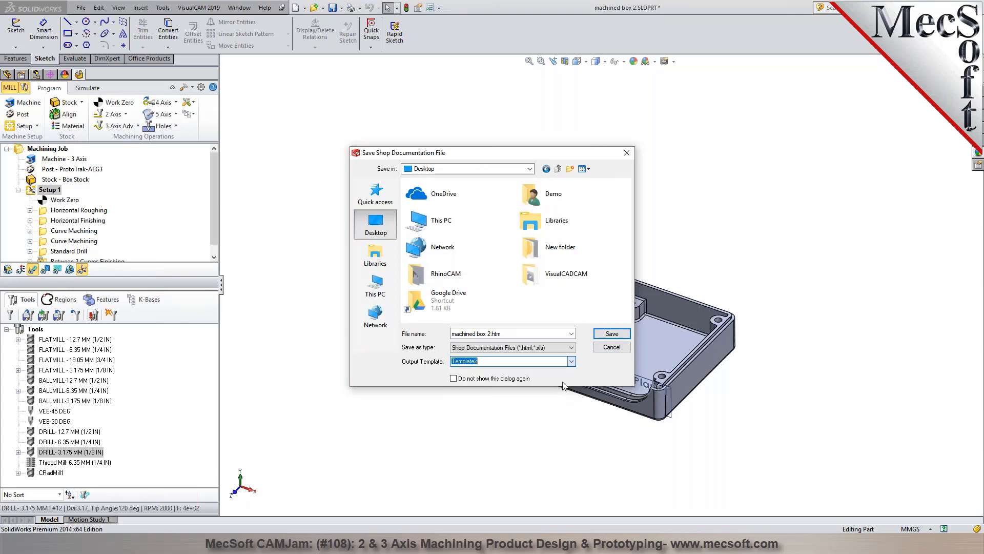
{"action": "left_click", "coordinate": [612, 334]}
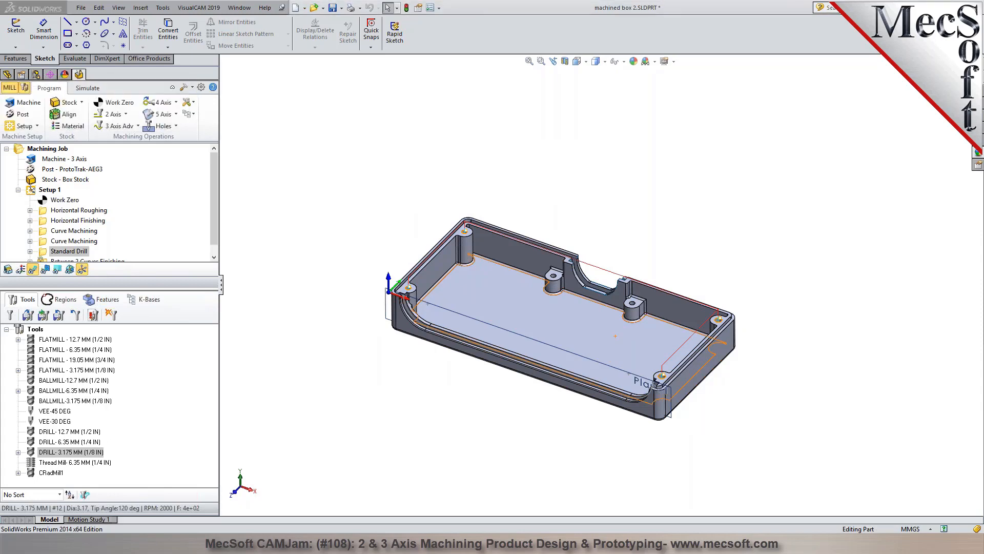
Review the shop document's setup sheet, tool list and each machining operation's feed, spindle speed, time and toolpath image.
{"action": "scroll", "coordinate": [596, 314], "scroll_direction": "down", "scroll_amount": 5}
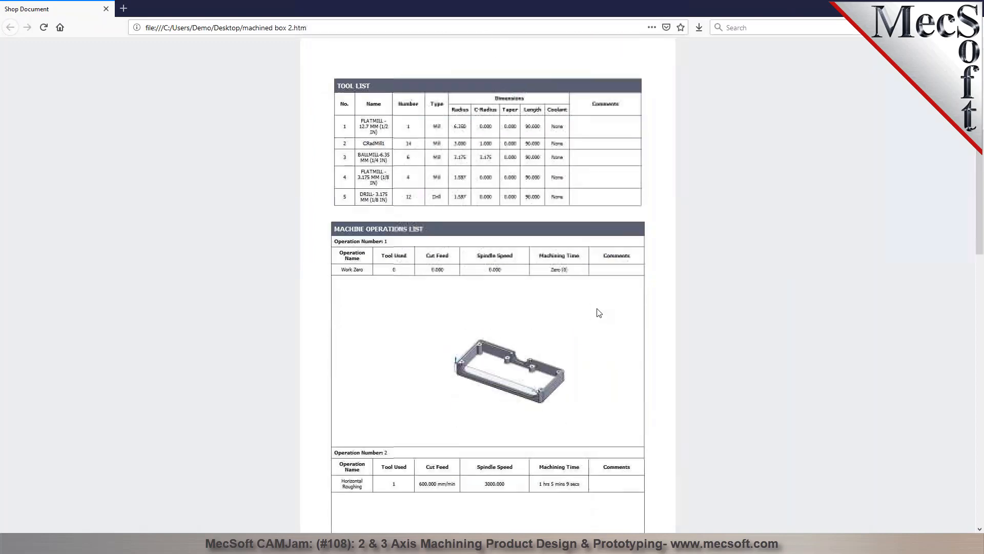
{"action": "scroll", "coordinate": [599, 313], "scroll_direction": "down", "scroll_amount": 4}
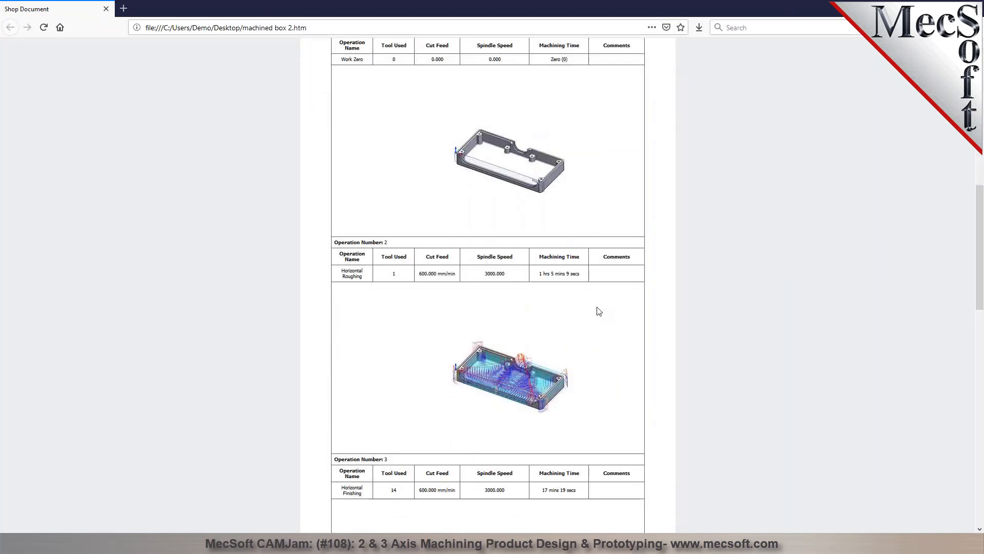
{"action": "scroll", "coordinate": [599, 312], "scroll_direction": "down", "scroll_amount": 7}
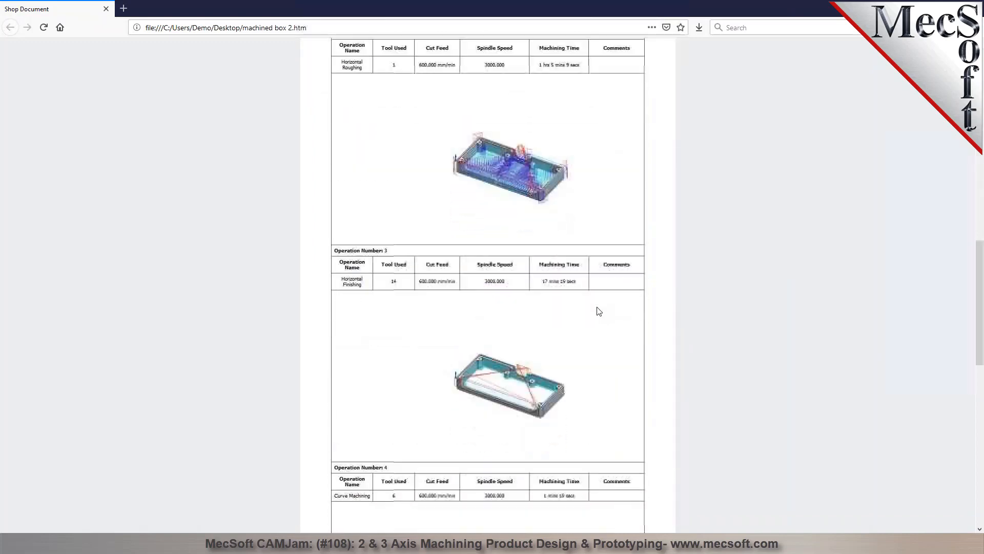
{"action": "scroll", "coordinate": [598, 310], "scroll_direction": "down", "scroll_amount": 3}
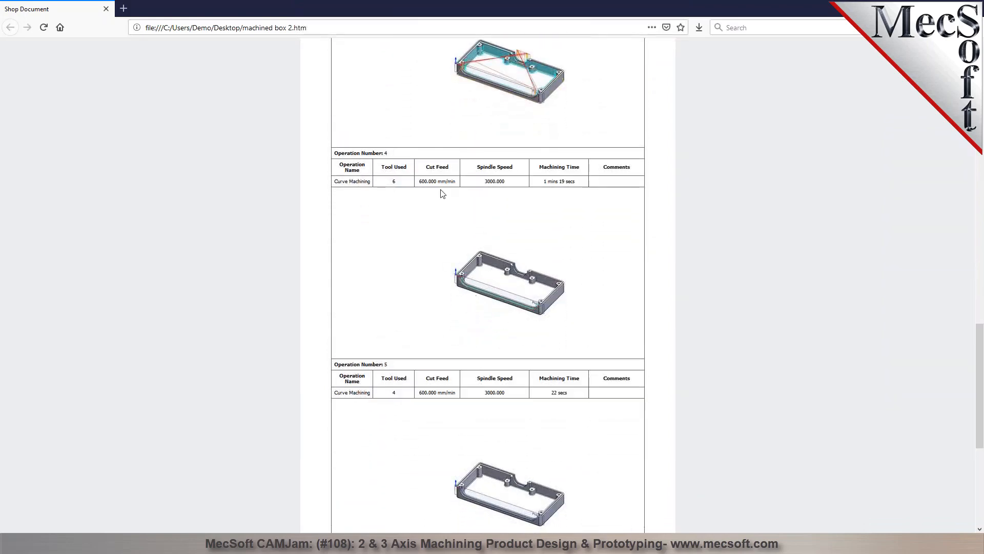
{"action": "scroll", "coordinate": [585, 353], "scroll_direction": "down", "scroll_amount": 4}
{"action": "scroll", "coordinate": [585, 352], "scroll_direction": "up", "scroll_amount": 1}
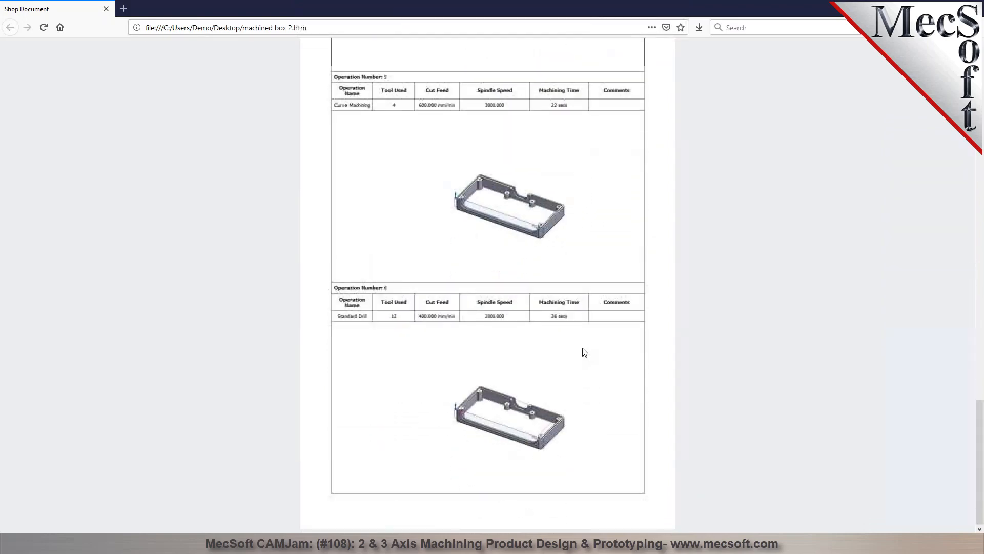
{"action": "scroll", "coordinate": [585, 352], "scroll_direction": "up", "scroll_amount": 15}
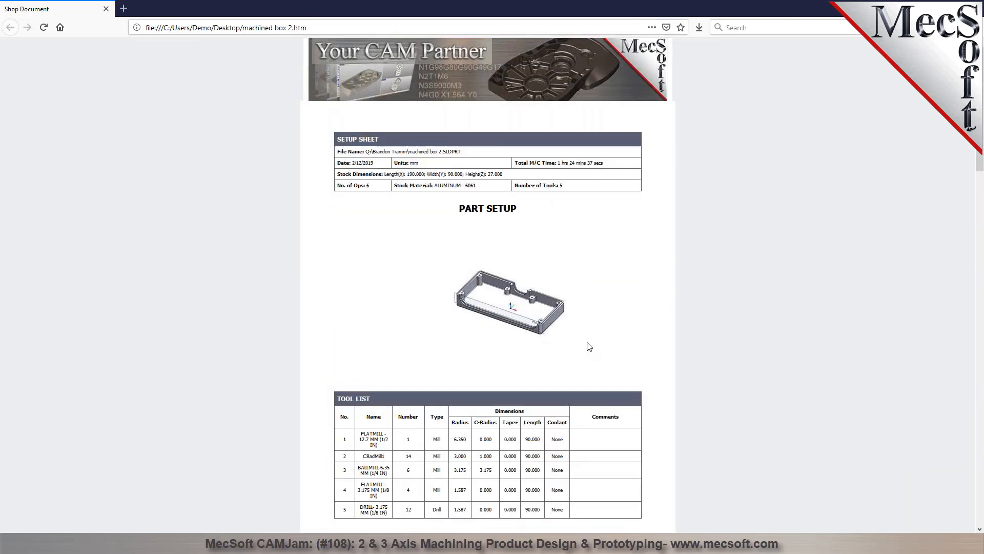
{"action": "scroll", "coordinate": [589, 347], "scroll_direction": "down", "scroll_amount": 1}
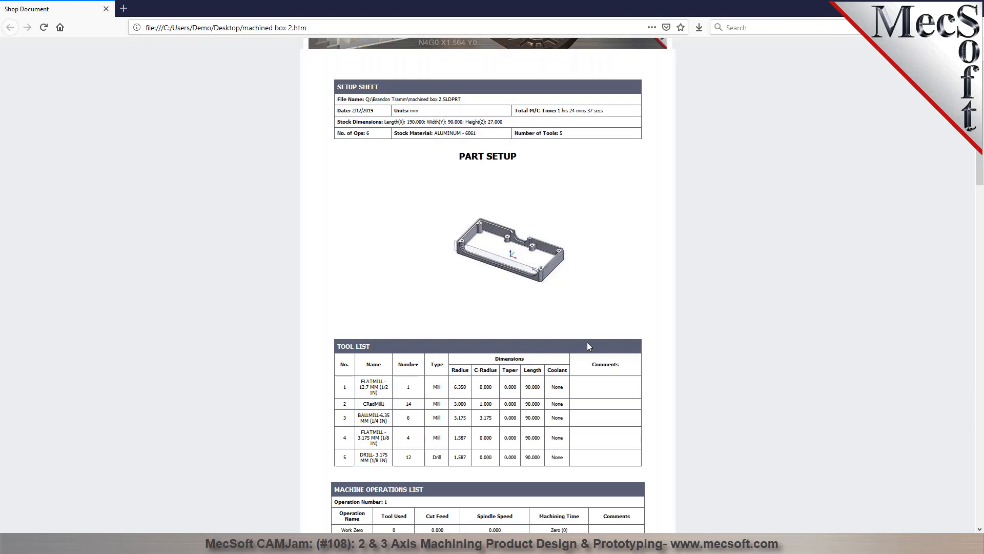
{"action": "scroll", "coordinate": [523, 422], "scroll_direction": "down", "scroll_amount": 4}
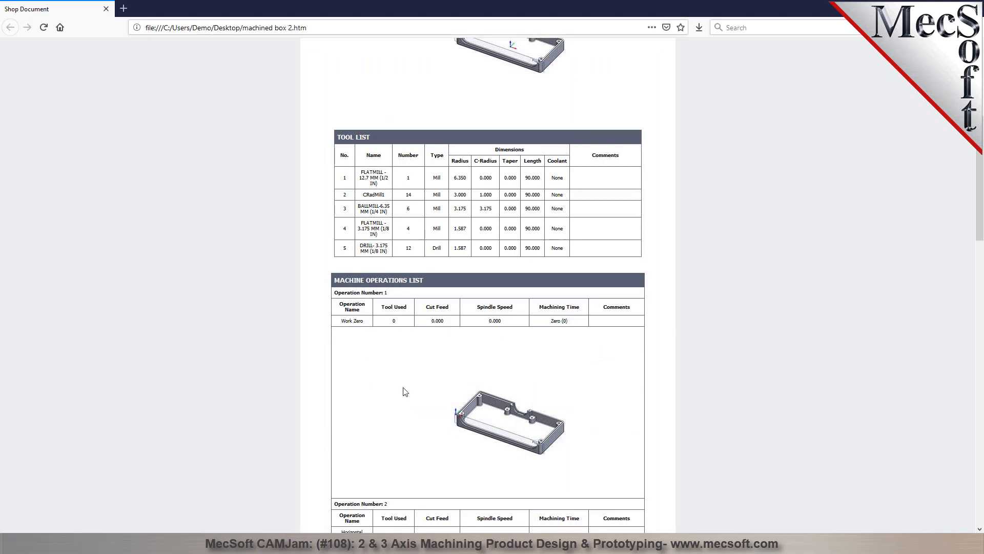
Leave the shop document and display the simulated stock with the Horizontal Finishing toolpath in the CAM session.
{"action": "scroll", "coordinate": [404, 329], "scroll_direction": "up", "scroll_amount": 1}
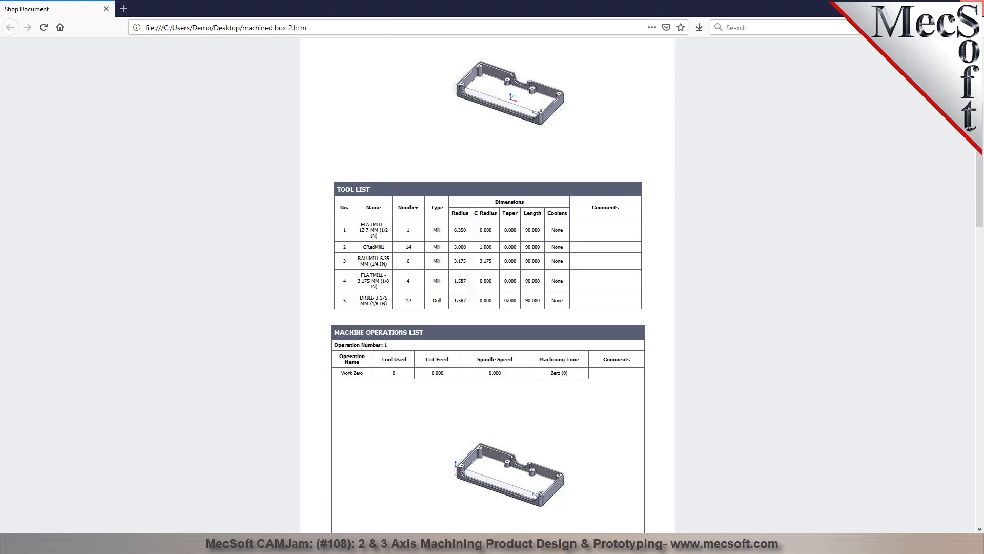
{"action": "left_click", "coordinate": [973, 8]}
{"action": "left_click", "coordinate": [8, 269]}
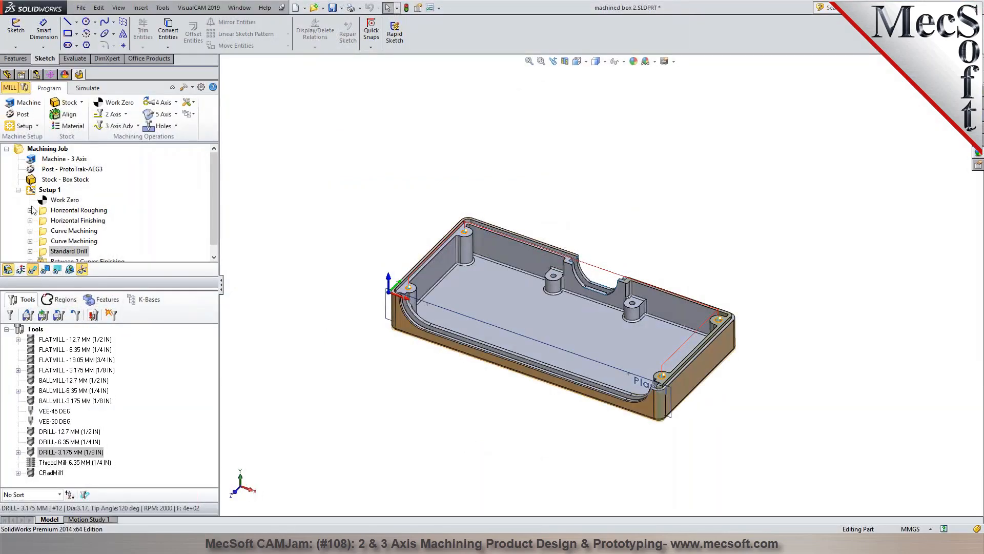
{"action": "left_click", "coordinate": [57, 220]}
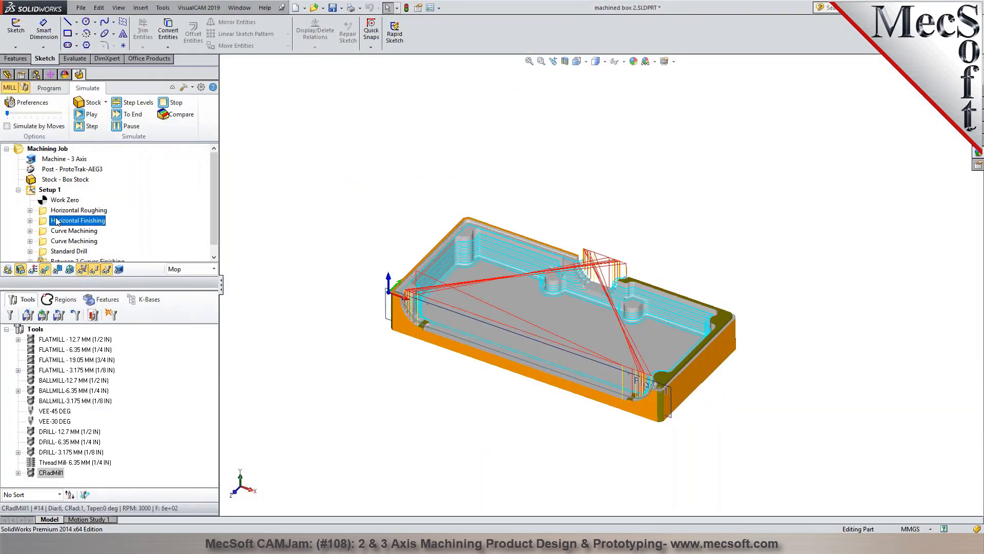
{"action": "left_click", "coordinate": [47, 190]}
{"action": "right_click", "coordinate": [47, 192]}
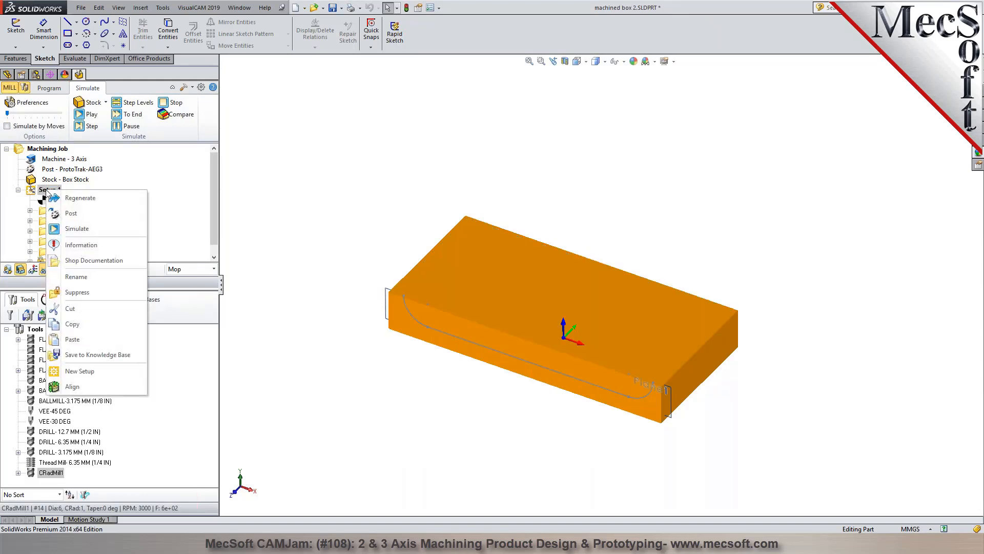
{"action": "left_click", "coordinate": [67, 262]}
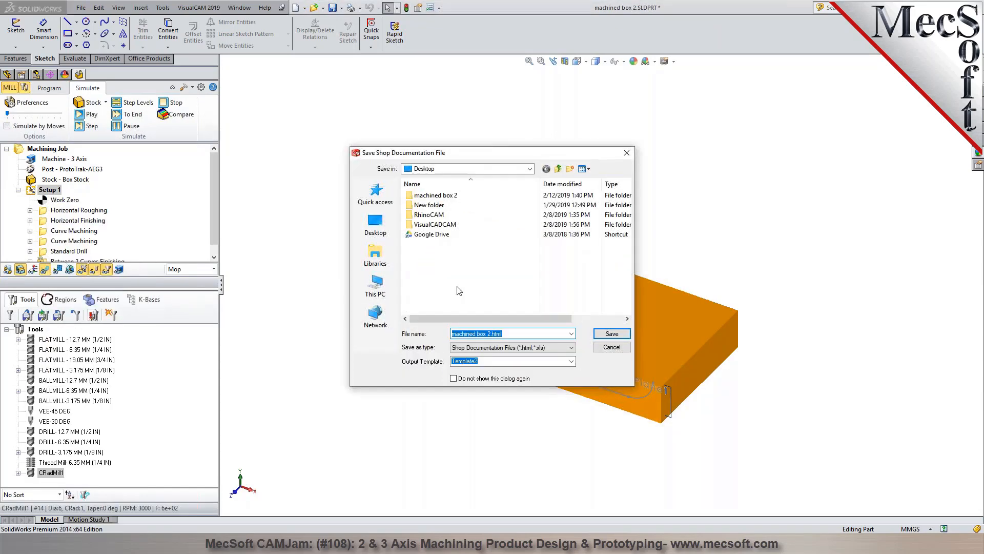
{"action": "left_click", "coordinate": [609, 348]}
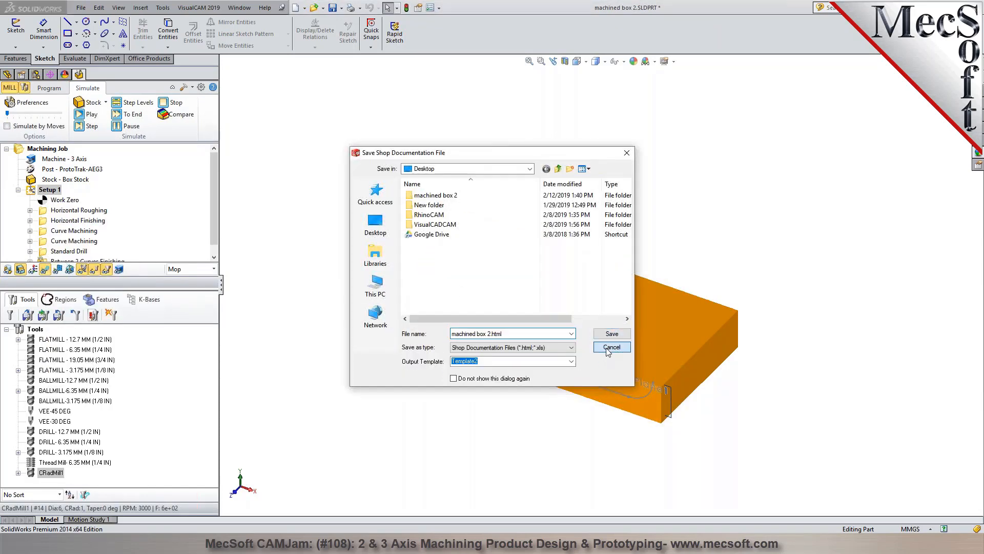
Generate the shop documentation for Setup 1 again with the simulated stock displayed, using Template2 and saving to the Desktop as machined box 2.html.
{"action": "scroll", "coordinate": [624, 362], "scroll_direction": "down", "scroll_amount": 4}
{"action": "scroll", "coordinate": [604, 358], "scroll_direction": "up", "scroll_amount": 2}
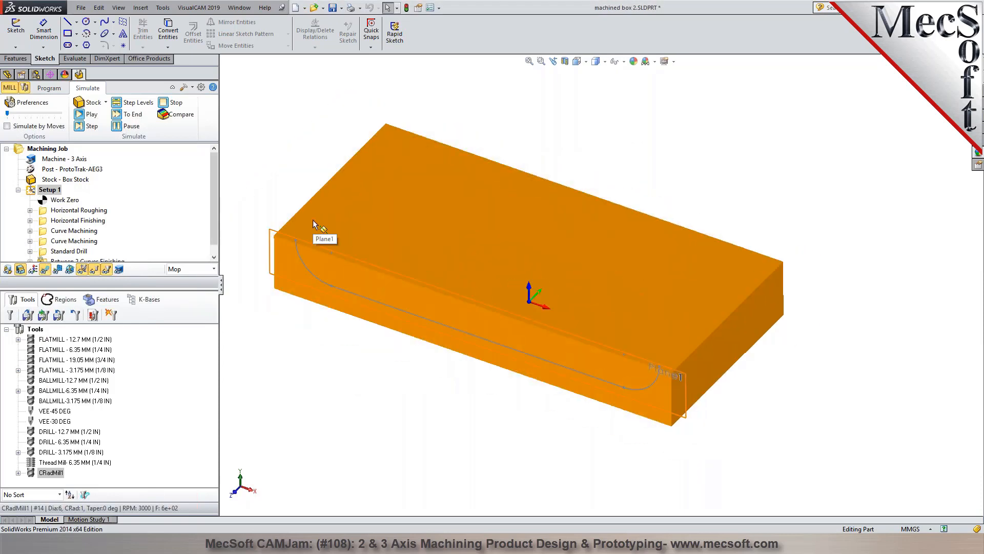
{"action": "scroll", "coordinate": [433, 255], "scroll_direction": "up", "scroll_amount": 3}
{"action": "scroll", "coordinate": [440, 257], "scroll_direction": "down", "scroll_amount": 3}
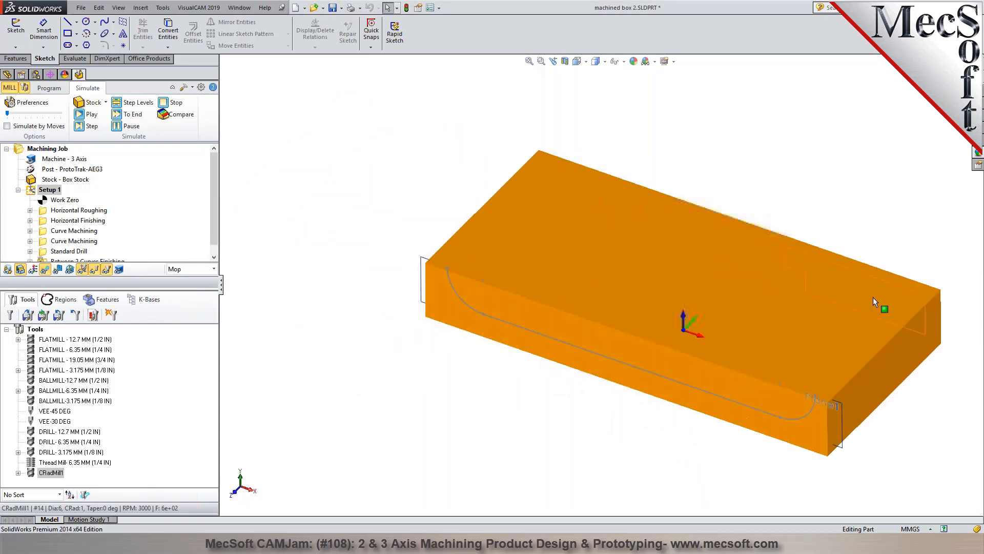
{"action": "scroll", "coordinate": [963, 326], "scroll_direction": "up", "scroll_amount": 2}
{"action": "scroll", "coordinate": [707, 334], "scroll_direction": "down", "scroll_amount": 3}
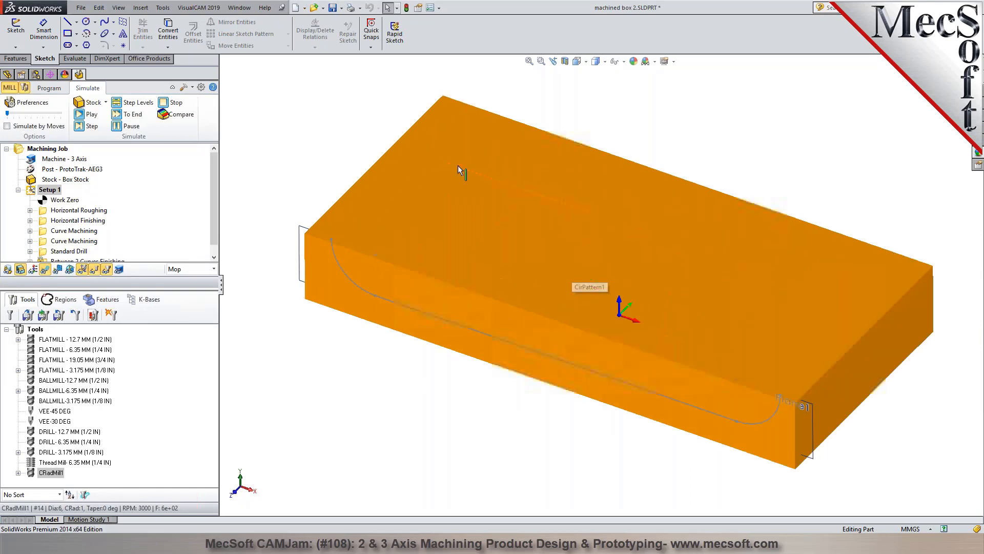
{"action": "scroll", "coordinate": [584, 281], "scroll_direction": "down", "scroll_amount": 2}
{"action": "right_click", "coordinate": [45, 189]}
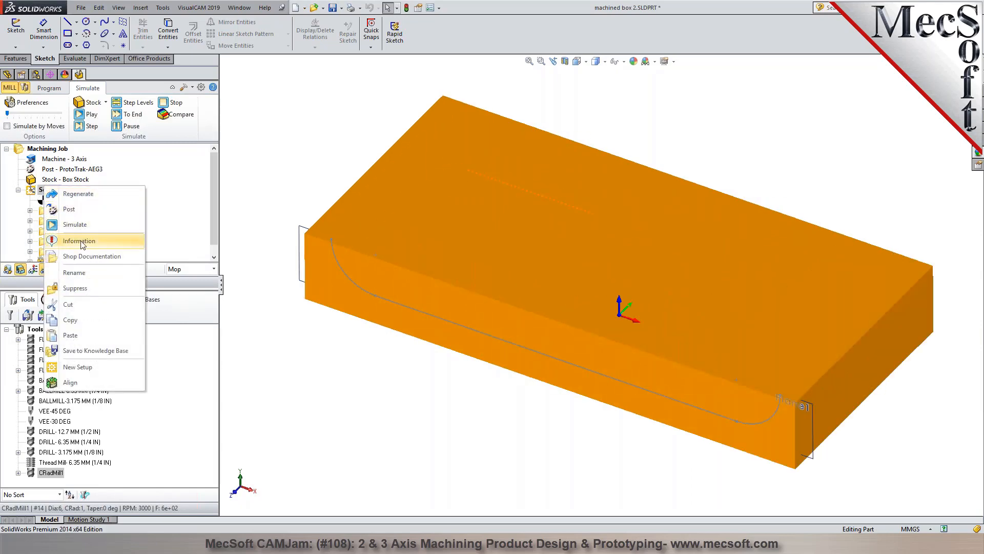
{"action": "left_click", "coordinate": [89, 258]}
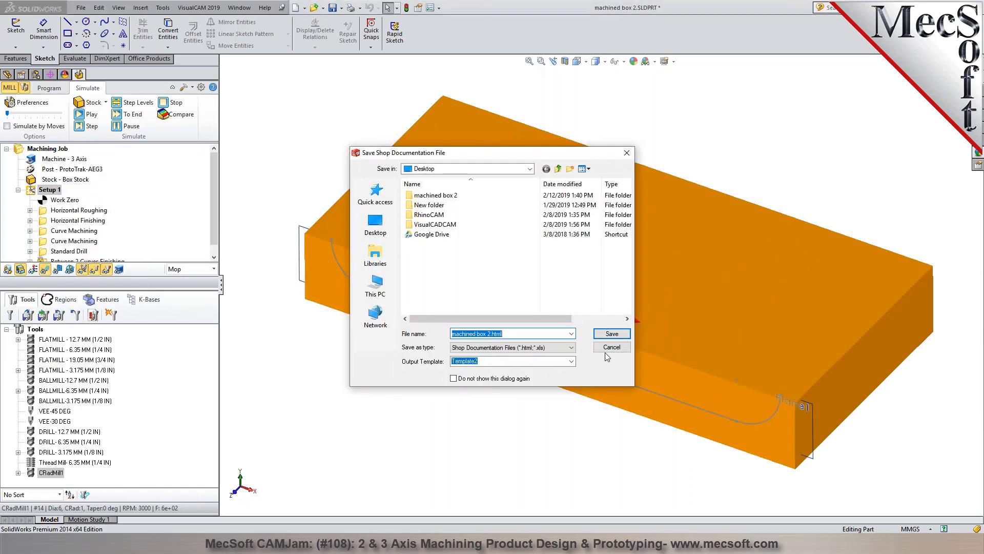
{"action": "left_click", "coordinate": [612, 333]}
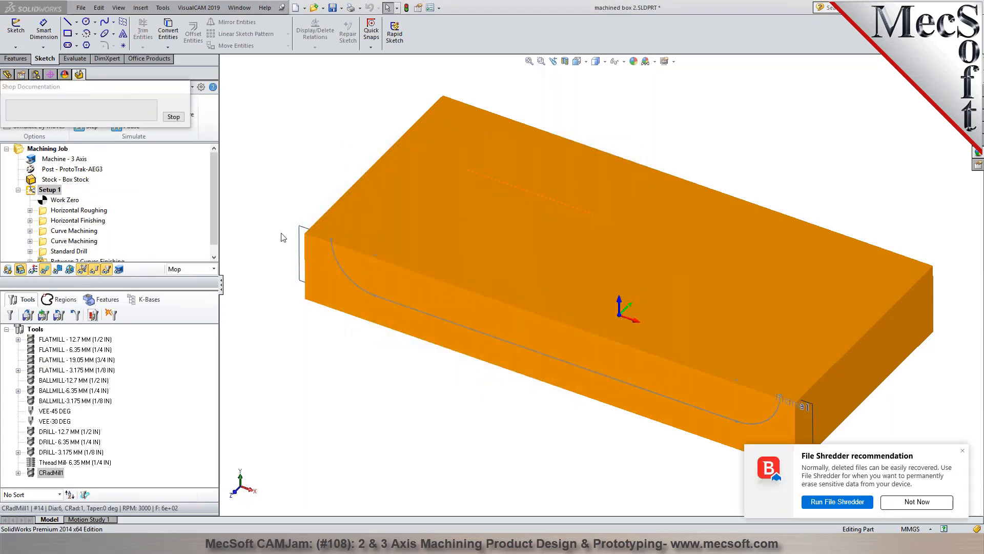
{"action": "left_click", "coordinate": [962, 451]}
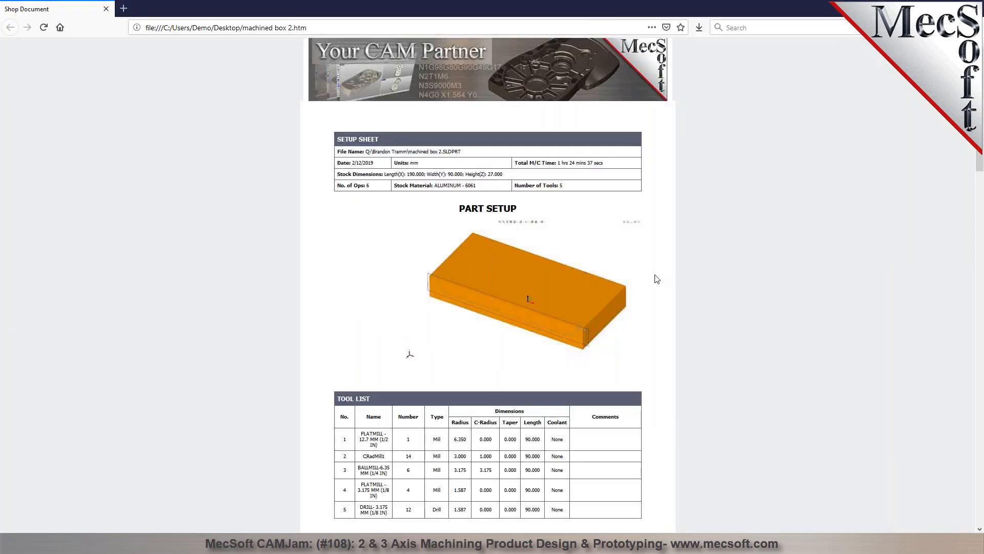
Review the new shop document's part setup image and each machining operation's data and cut-stock image.
{"action": "scroll", "coordinate": [658, 279], "scroll_direction": "down", "scroll_amount": 10}
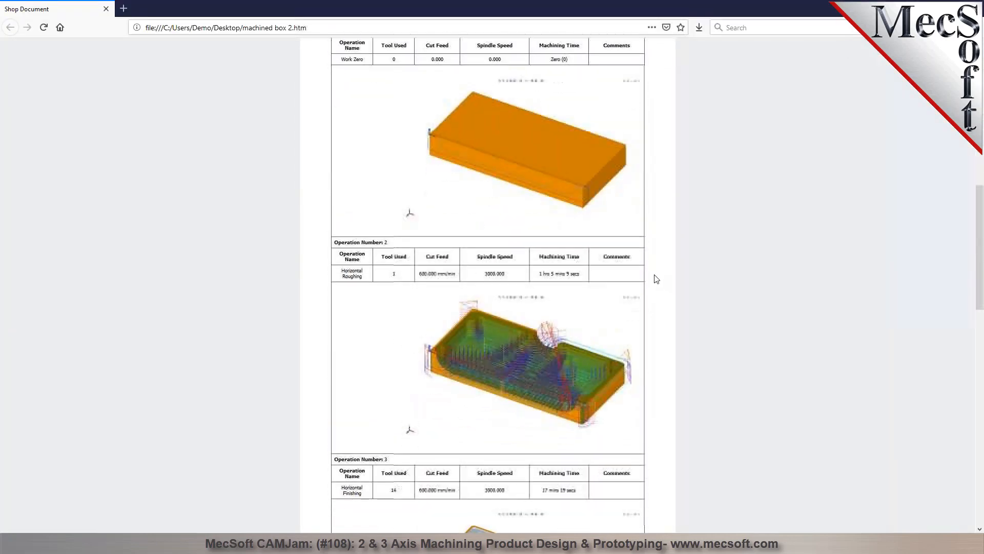
{"action": "scroll", "coordinate": [657, 279], "scroll_direction": "down", "scroll_amount": 12}
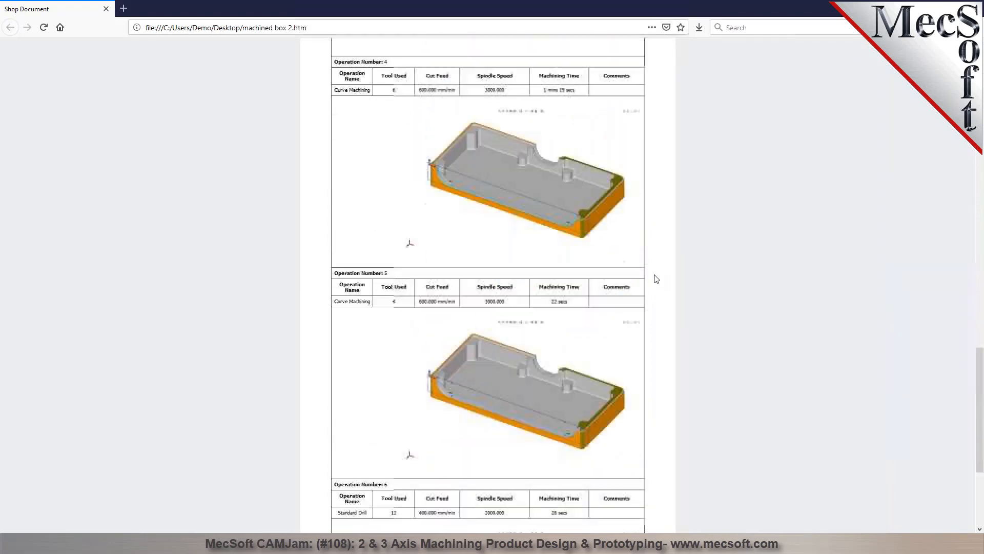
{"action": "scroll", "coordinate": [657, 279], "scroll_direction": "down", "scroll_amount": 7}
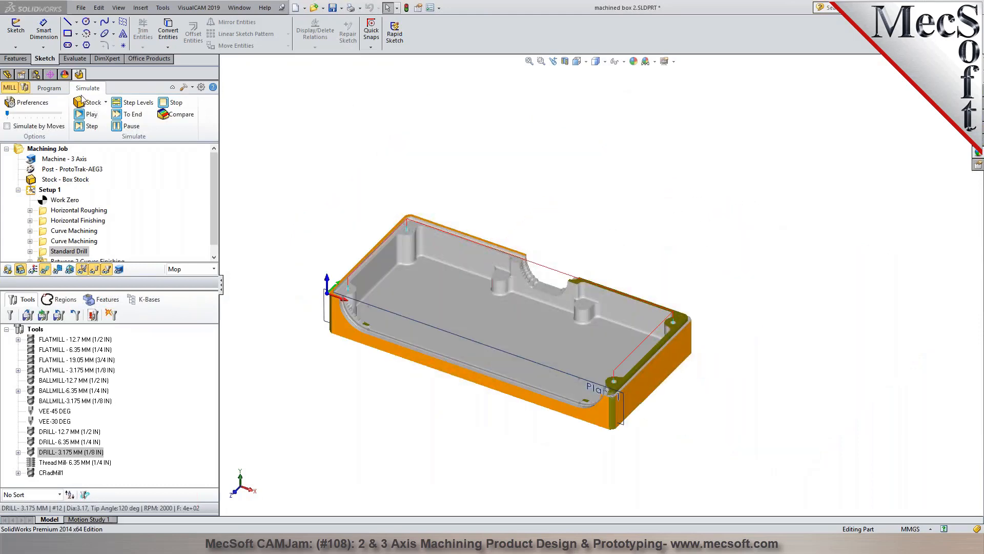
Return to the machining program view and save the part under the new name machined box 2-REV1.
{"action": "left_click", "coordinate": [61, 88]}
{"action": "scroll", "coordinate": [474, 279], "scroll_direction": "down", "scroll_amount": 3}
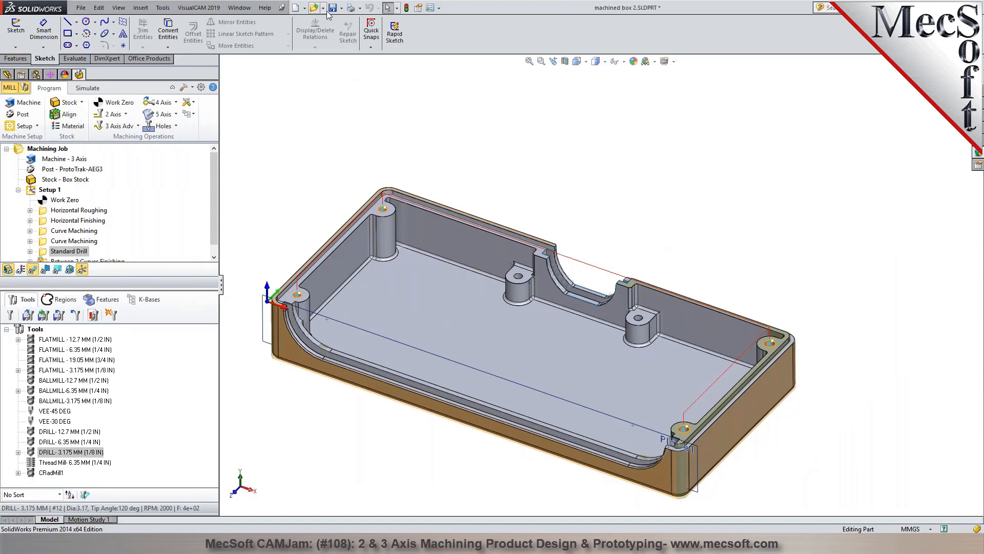
{"action": "left_click", "coordinate": [342, 10]}
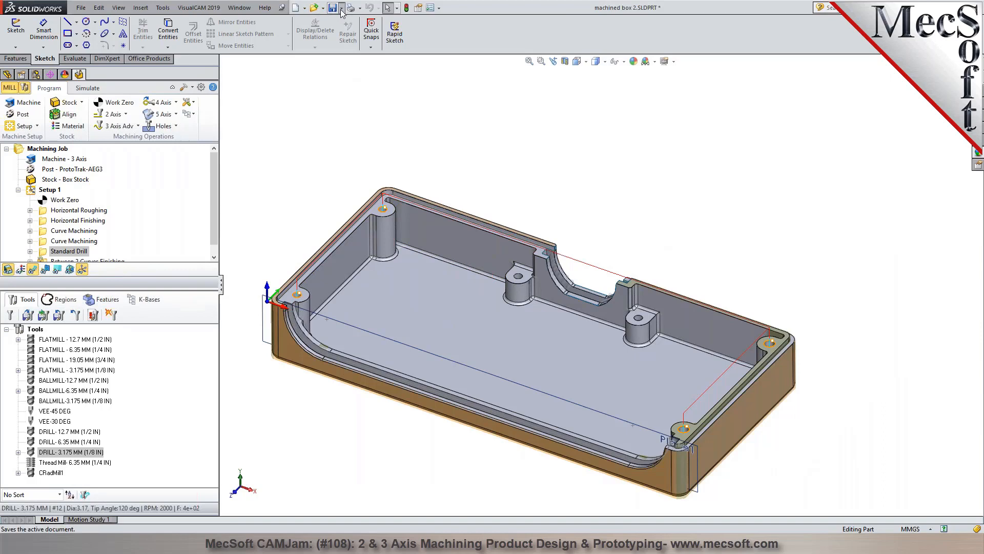
{"action": "left_click", "coordinate": [347, 29]}
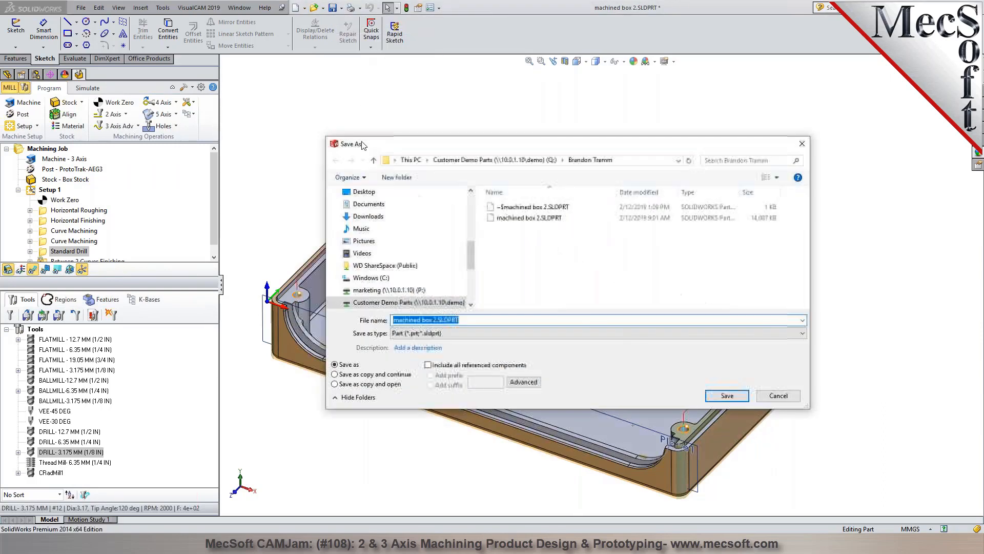
{"action": "double_click", "coordinate": [435, 320]}
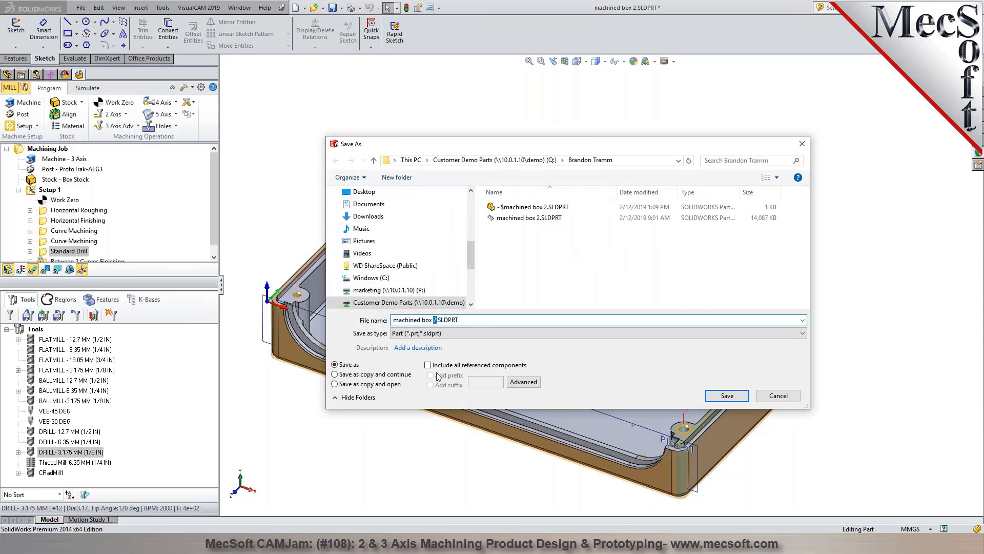
{"action": "type", "text": "REV 1"}
{"action": "key", "text": "Return"}
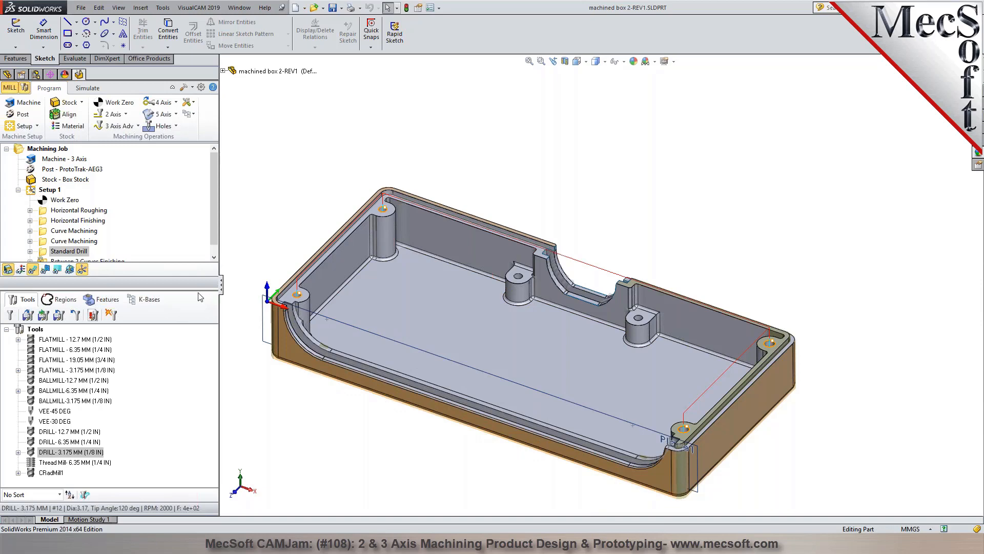
Enlarge the machining job tree, select Setup 1, and look at the command for saving its operations to a knowledge base.
{"action": "left_click_drag", "start_coordinate": [199, 286], "coordinate": [203, 336]}
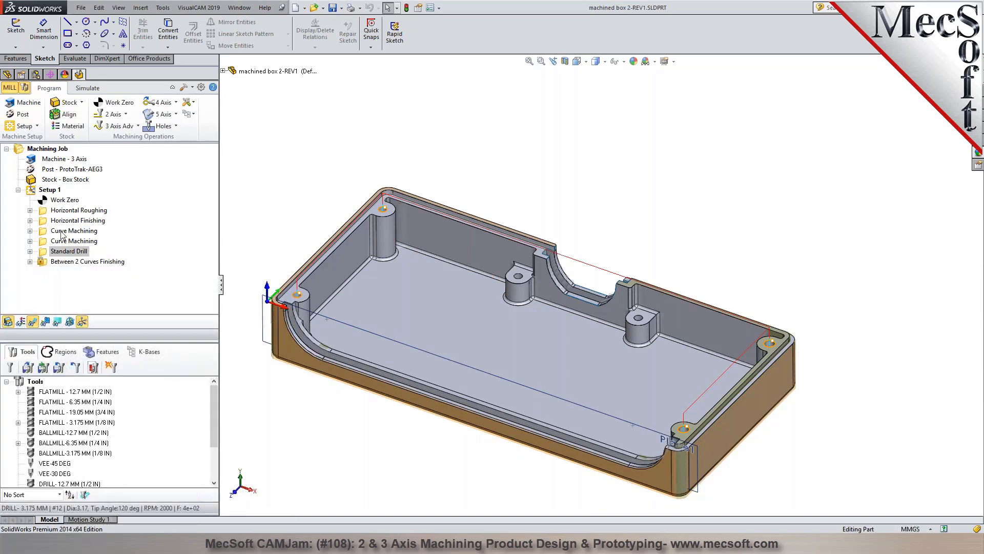
{"action": "left_click", "coordinate": [48, 191]}
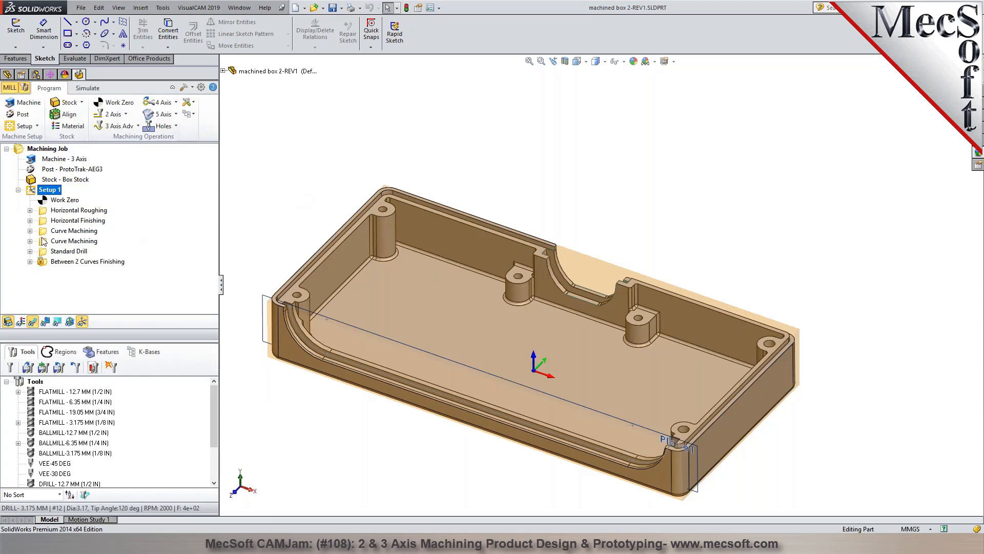
{"action": "left_click", "coordinate": [195, 115]}
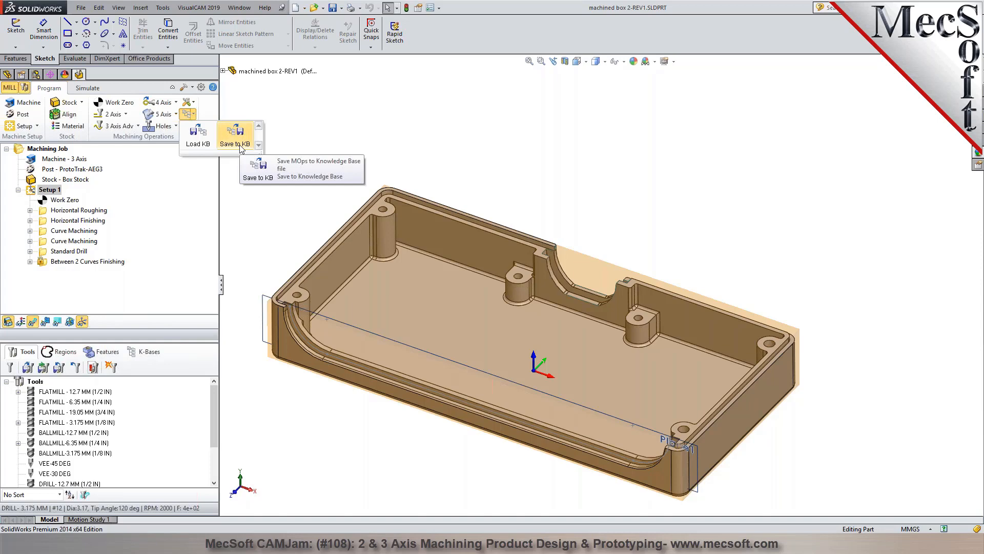
{"action": "left_click", "coordinate": [369, 166]}
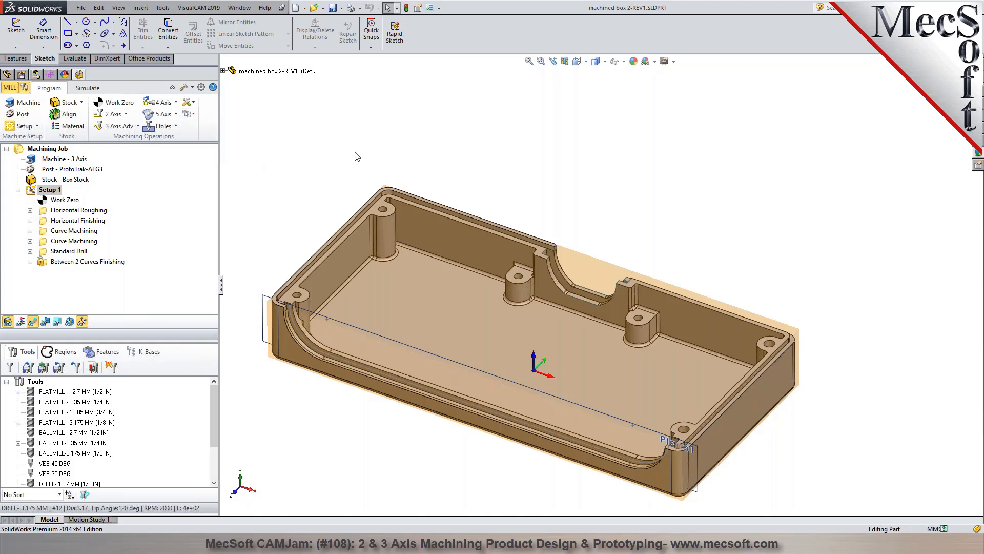
Hide the stock model around the box.
{"action": "scroll", "coordinate": [475, 437], "scroll_direction": "up", "scroll_amount": 3}
{"action": "scroll", "coordinate": [540, 383], "scroll_direction": "down", "scroll_amount": 3}
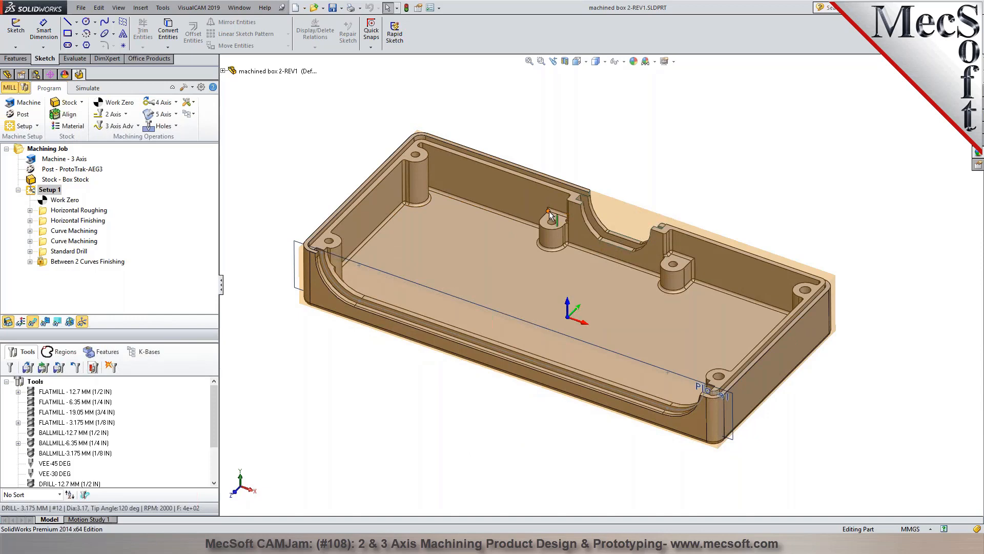
{"action": "left_click", "coordinate": [8, 321]}
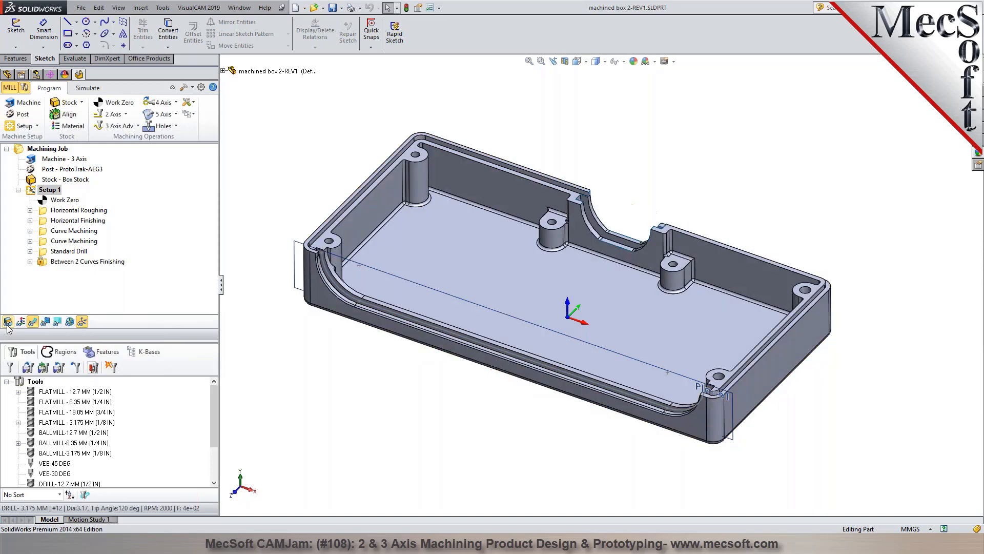
Start a sketch on the flat top face of the box's outer rim.
{"action": "scroll", "coordinate": [796, 343], "scroll_direction": "down", "scroll_amount": 3}
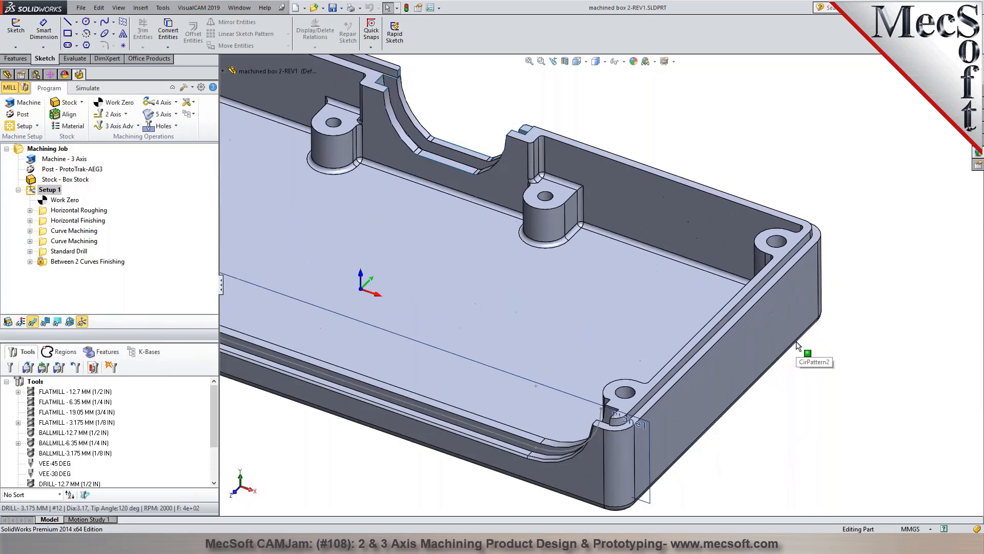
{"action": "scroll", "coordinate": [744, 343], "scroll_direction": "up", "scroll_amount": 2}
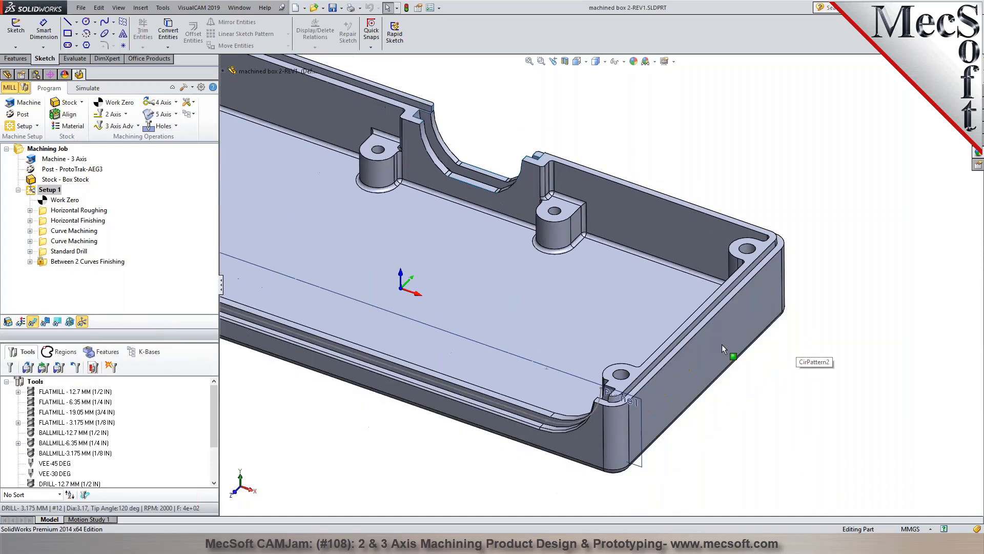
{"action": "scroll", "coordinate": [498, 318], "scroll_direction": "up", "scroll_amount": 3}
{"action": "scroll", "coordinate": [349, 174], "scroll_direction": "up", "scroll_amount": 1}
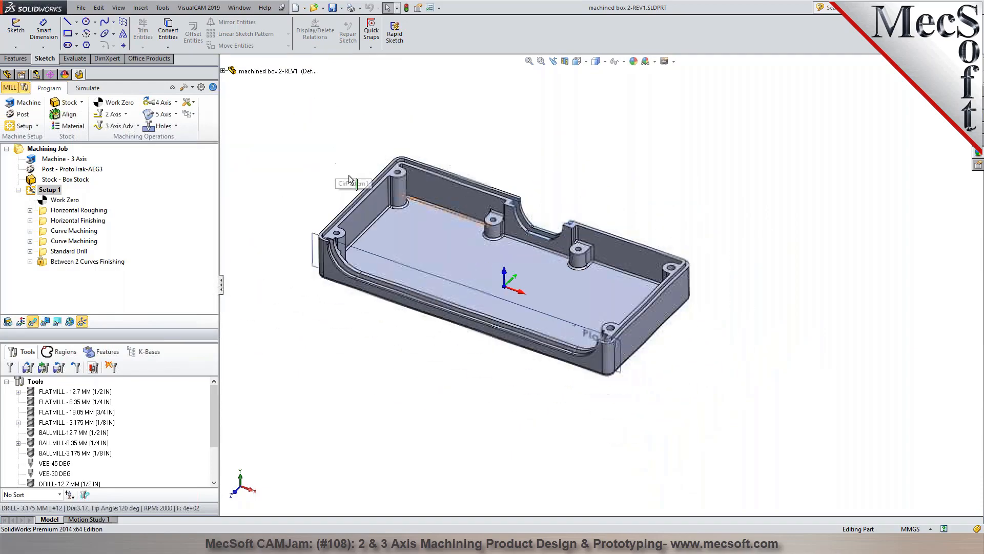
{"action": "scroll", "coordinate": [367, 216], "scroll_direction": "down", "scroll_amount": 2}
{"action": "scroll", "coordinate": [367, 215], "scroll_direction": "down", "scroll_amount": 4}
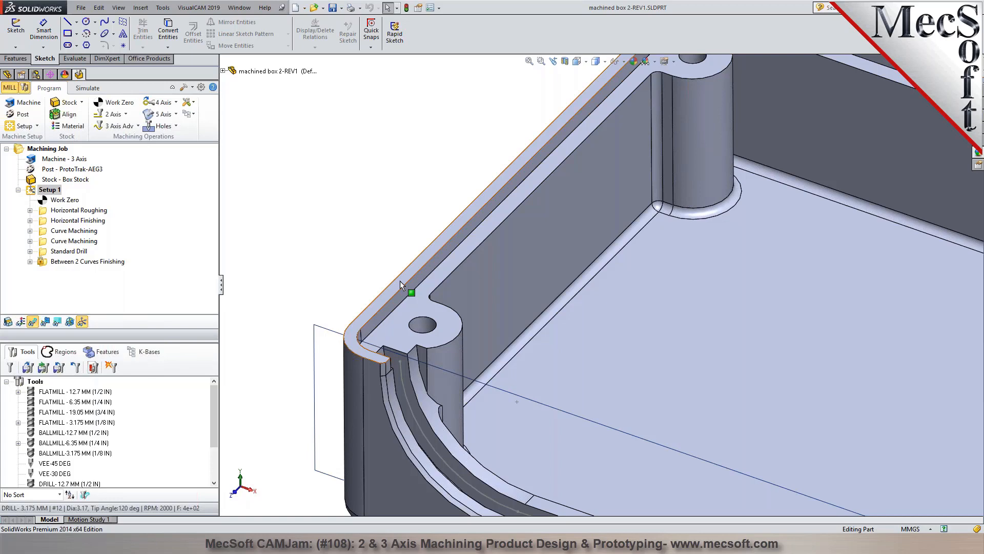
{"action": "left_click", "coordinate": [400, 281]}
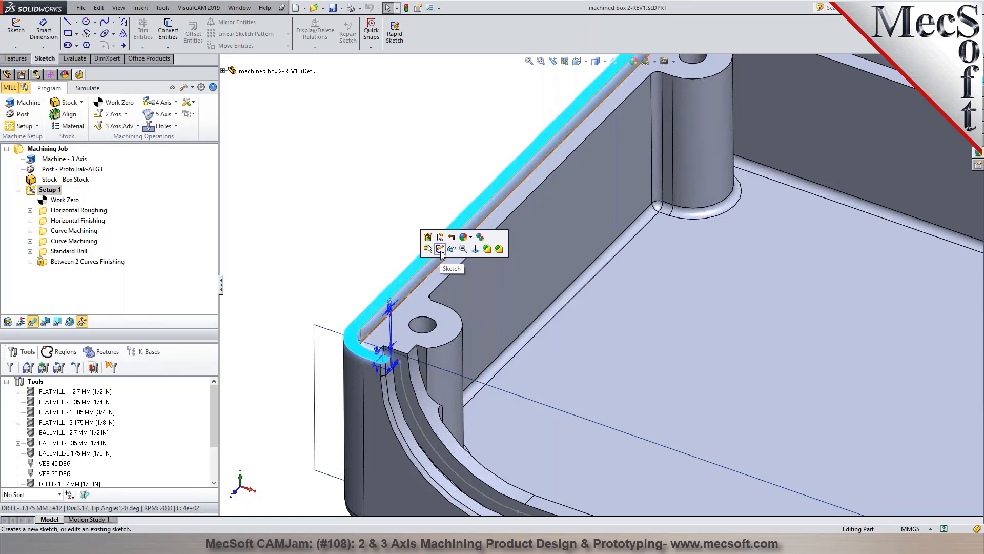
{"action": "left_click", "coordinate": [440, 248]}
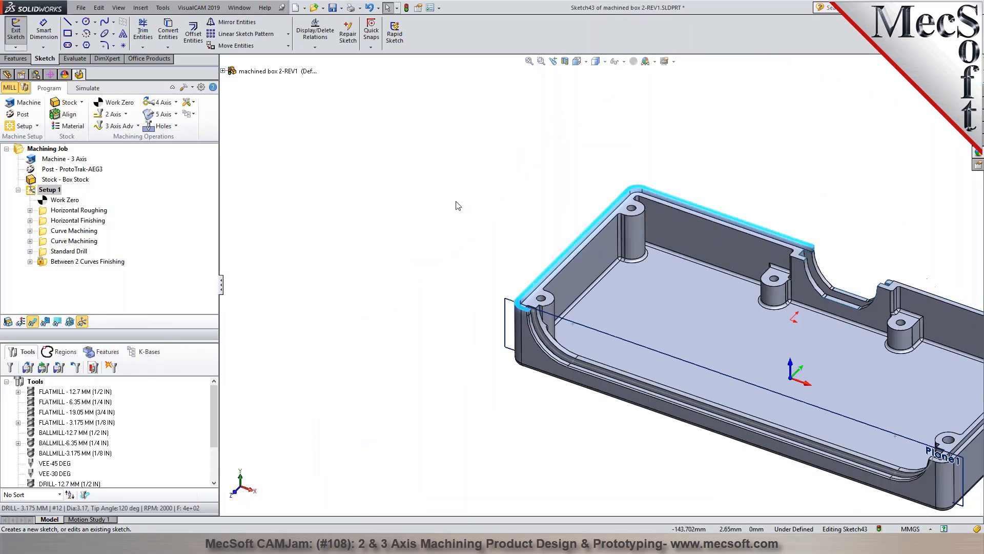
Try to convert the edge loop along the bottom of the box's front wall into the sketch, and clear the selection.
{"action": "scroll", "coordinate": [829, 415], "scroll_direction": "down", "scroll_amount": 5}
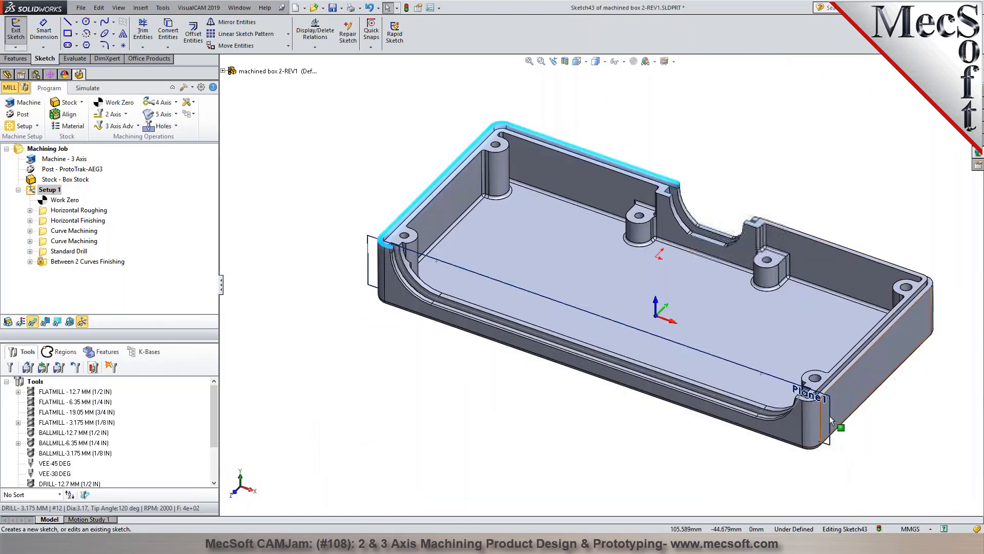
{"action": "middle_click_drag", "start_coordinate": [785, 424], "coordinate": [746, 405]}
{"action": "key", "text": "f"}
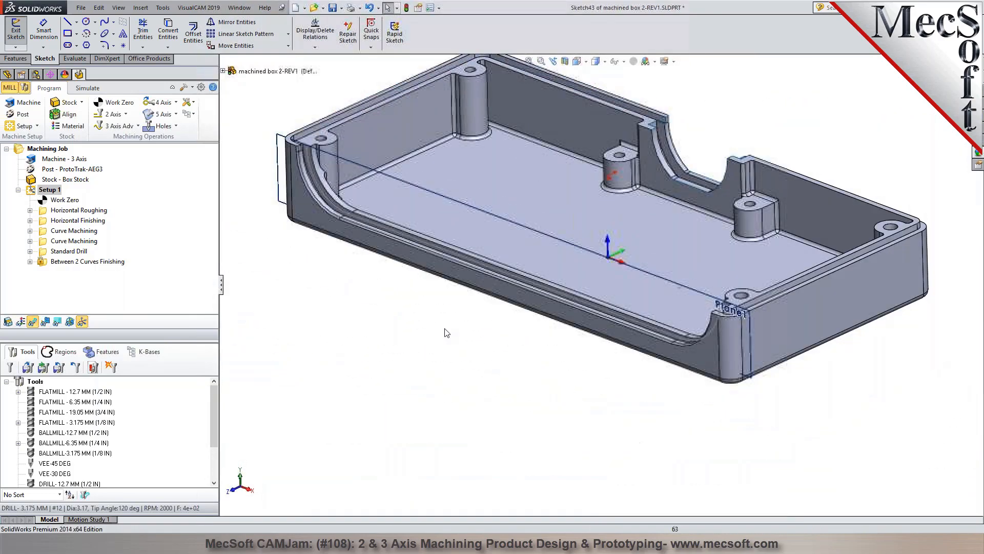
{"action": "left_click", "coordinate": [168, 31]}
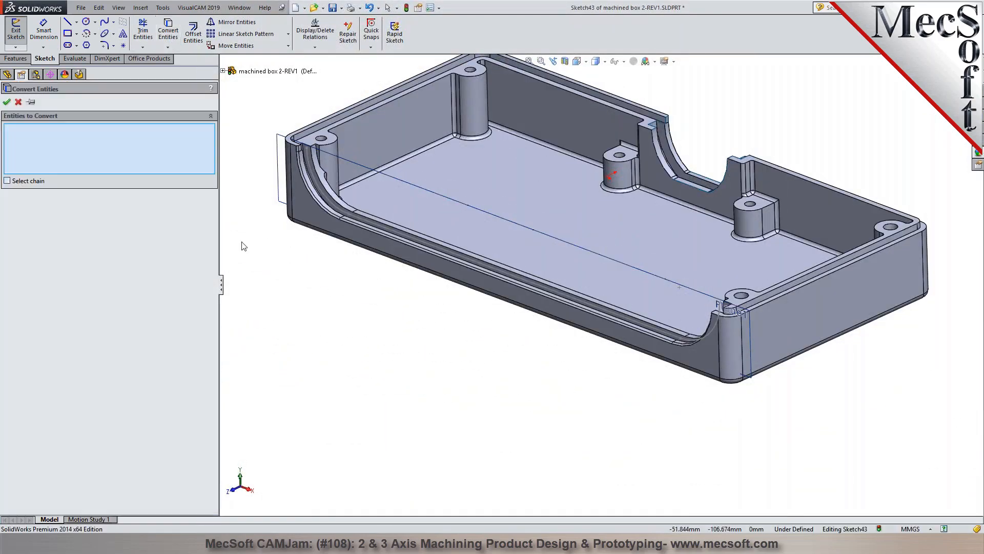
{"action": "right_click", "coordinate": [307, 224]}
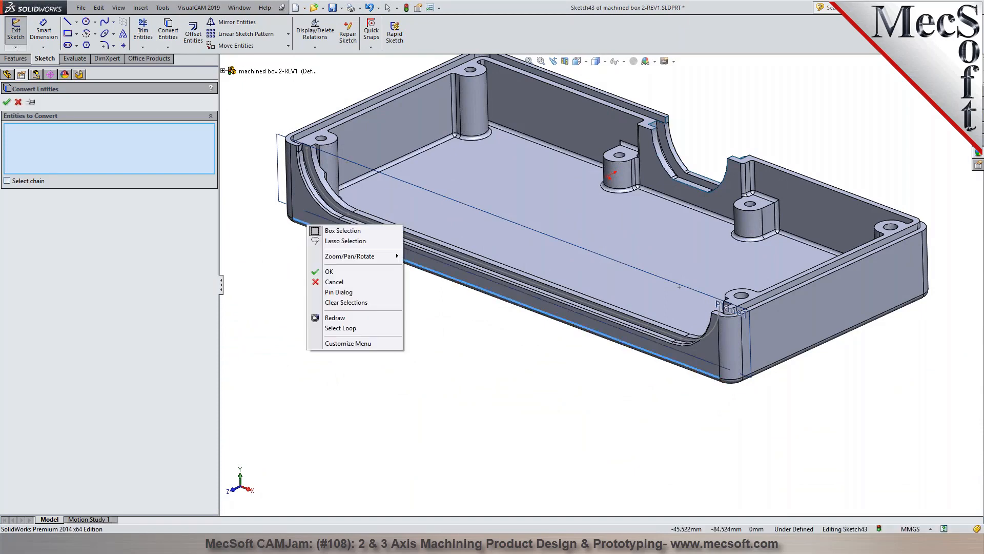
{"action": "left_click", "coordinate": [340, 328]}
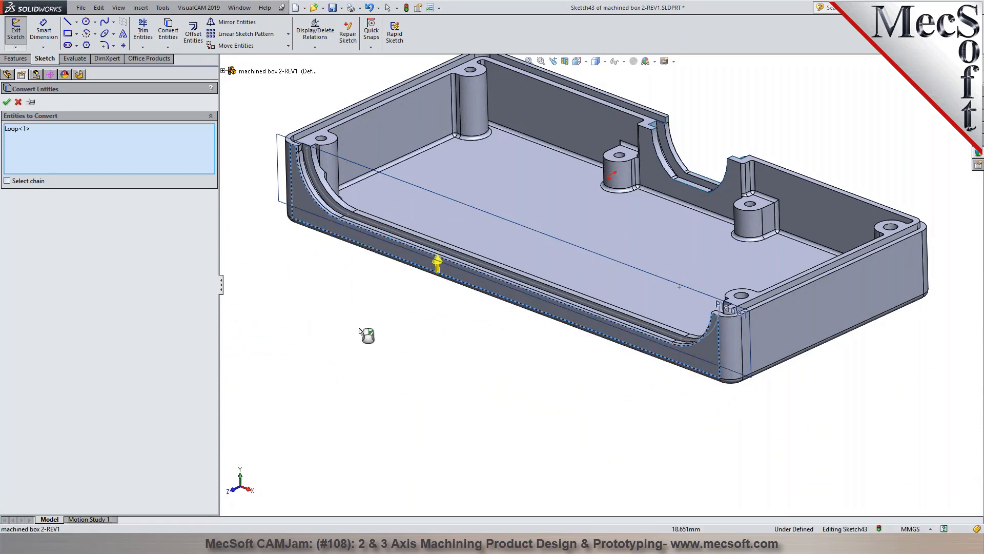
{"action": "left_click", "coordinate": [436, 264]}
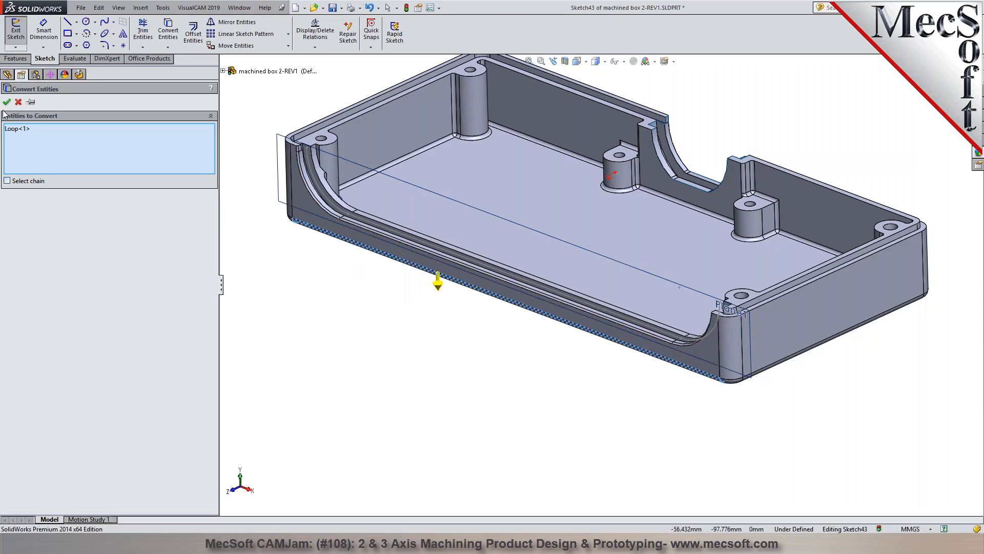
{"action": "right_click", "coordinate": [25, 132]}
{"action": "left_click", "coordinate": [72, 133]}
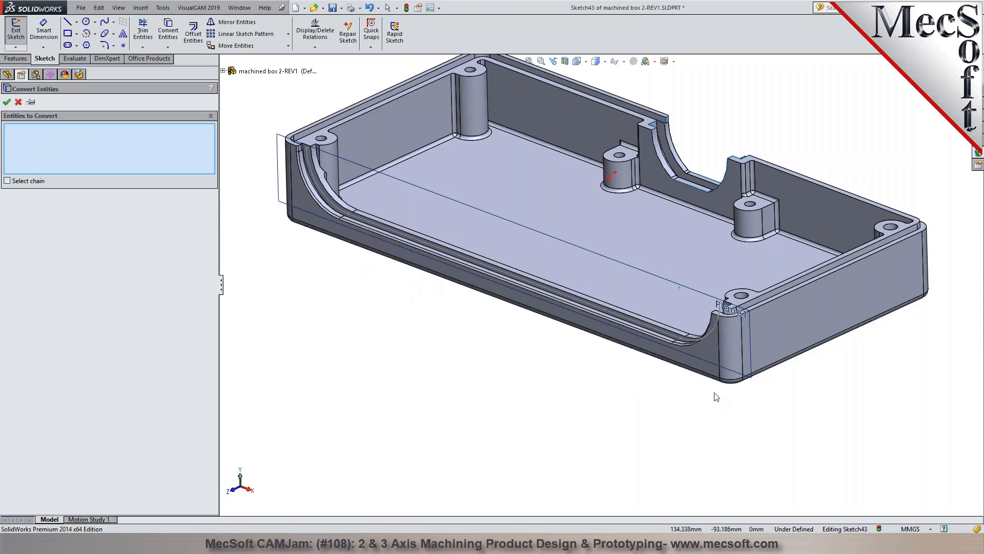
Try to select the bottom edge loop of the box's front corner for Convert Entities, and clear the selection.
{"action": "right_click", "coordinate": [725, 379]}
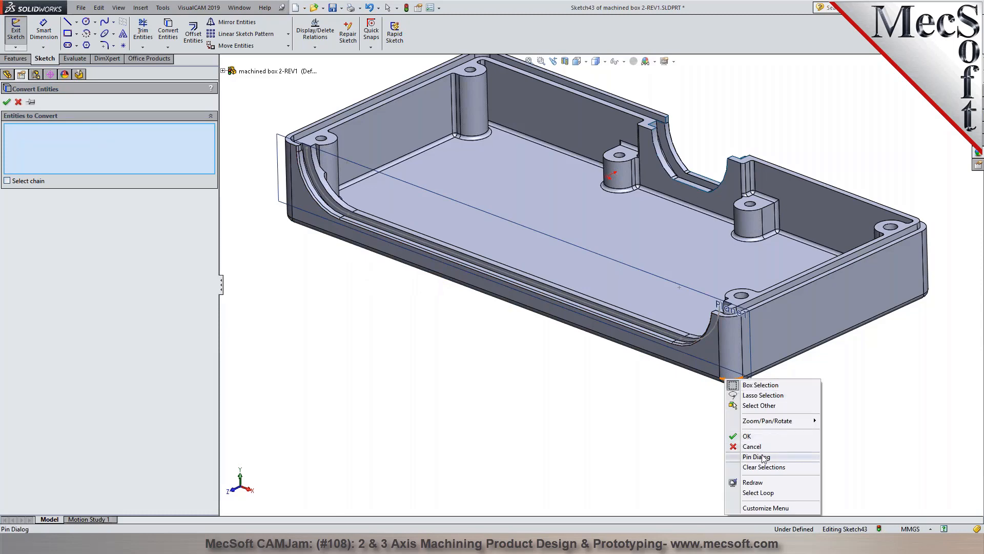
{"action": "left_click", "coordinate": [864, 449]}
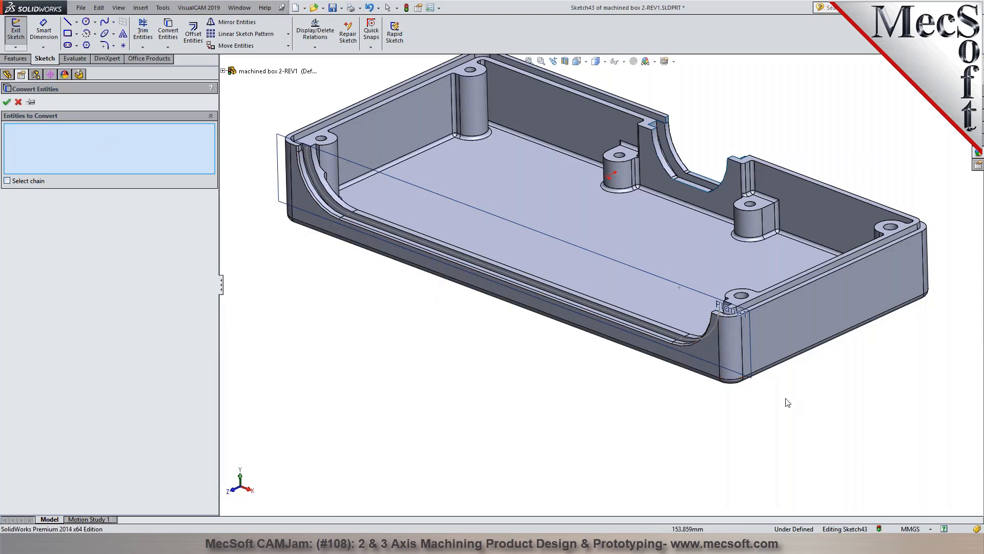
{"action": "scroll", "coordinate": [659, 359], "scroll_direction": "down", "scroll_amount": 3}
{"action": "right_click", "coordinate": [631, 332]}
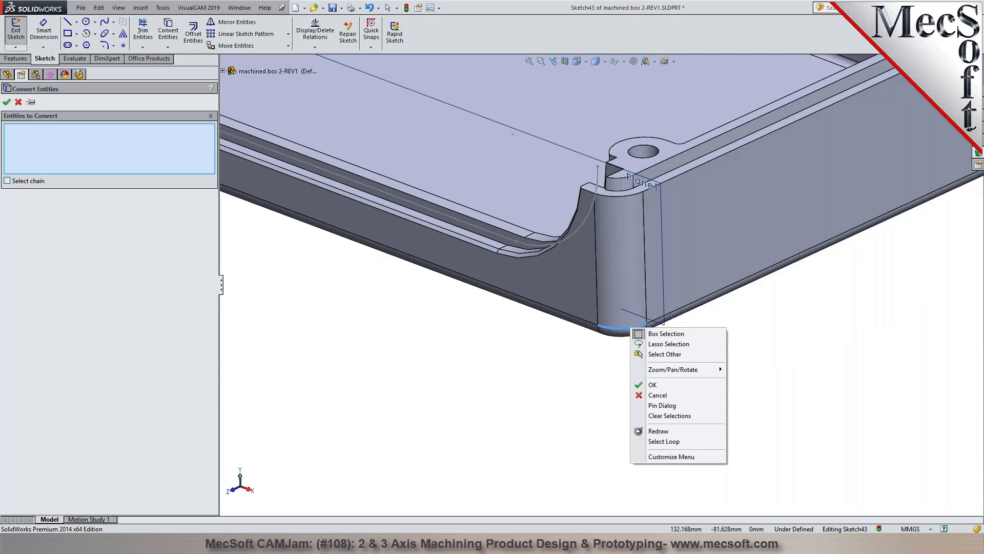
{"action": "left_click", "coordinate": [664, 441]}
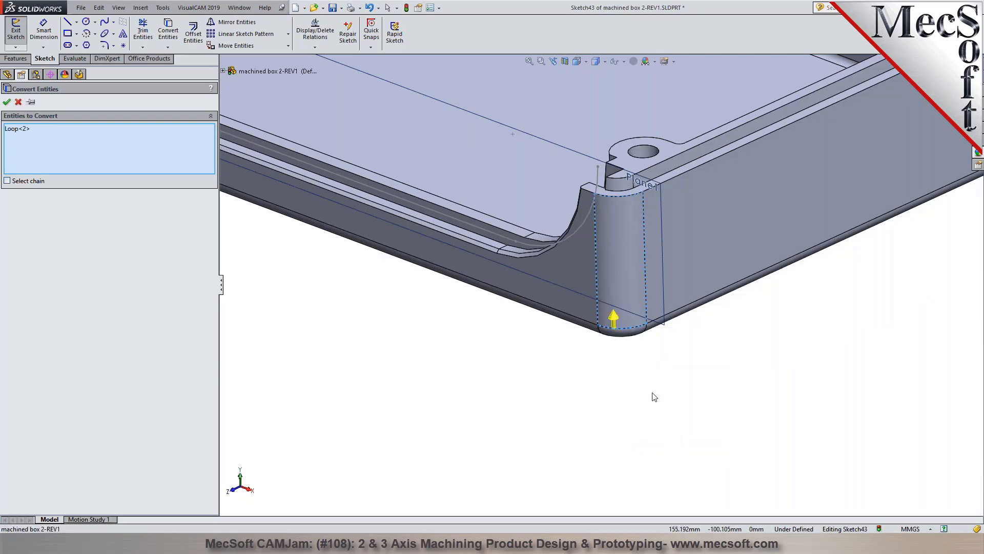
{"action": "left_click", "coordinate": [615, 314]}
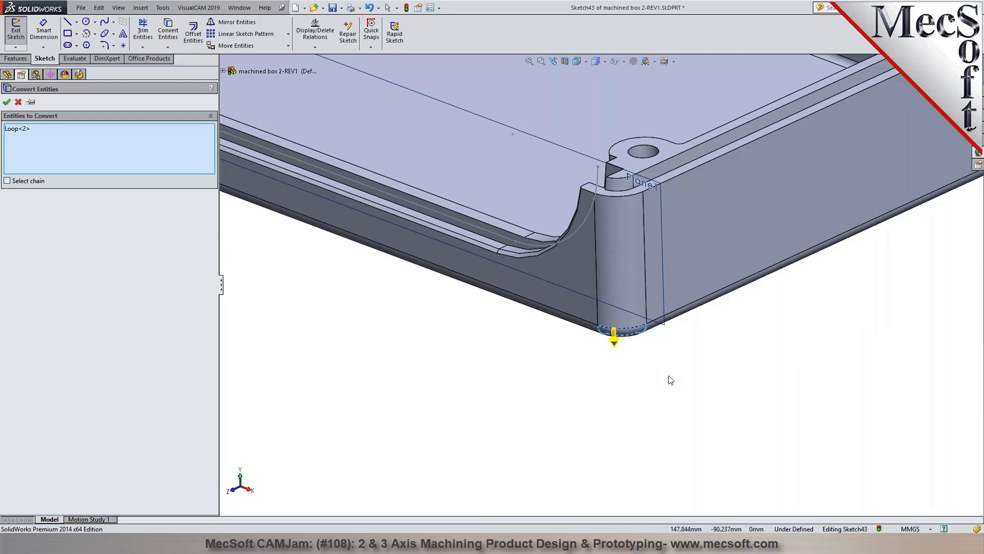
{"action": "right_click", "coordinate": [26, 128]}
{"action": "left_click", "coordinate": [48, 148]}
{"action": "left_click", "coordinate": [617, 326]}
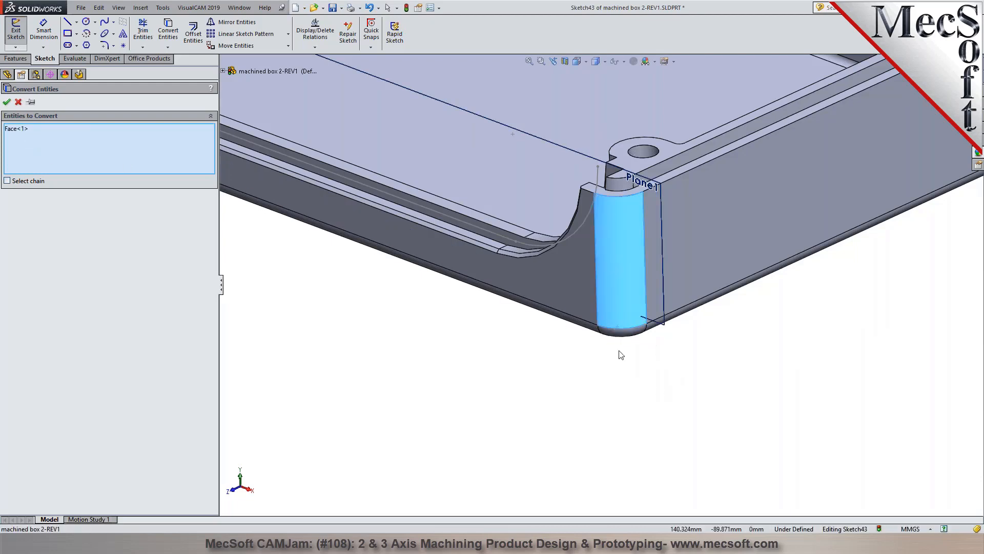
{"action": "right_click", "coordinate": [22, 129]}
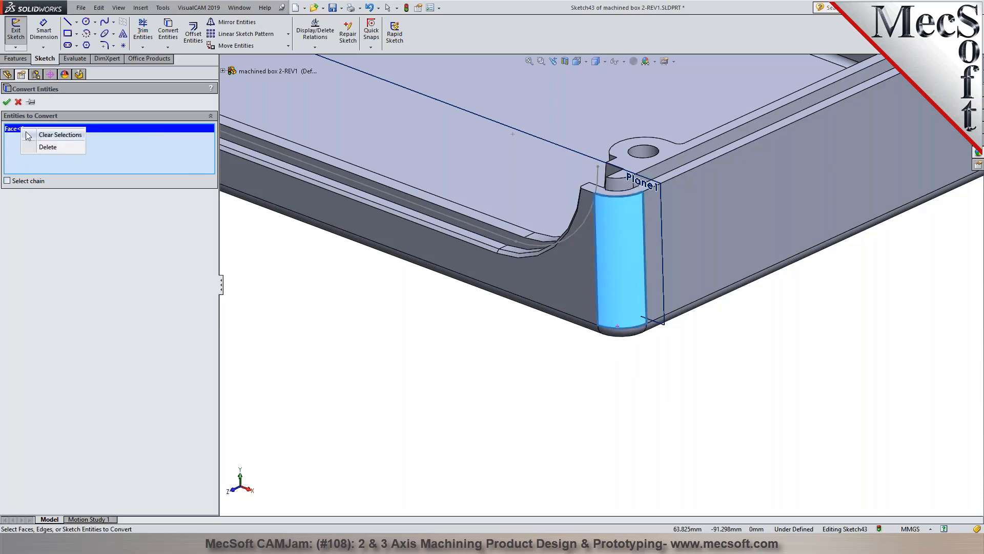
{"action": "left_click", "coordinate": [27, 135]}
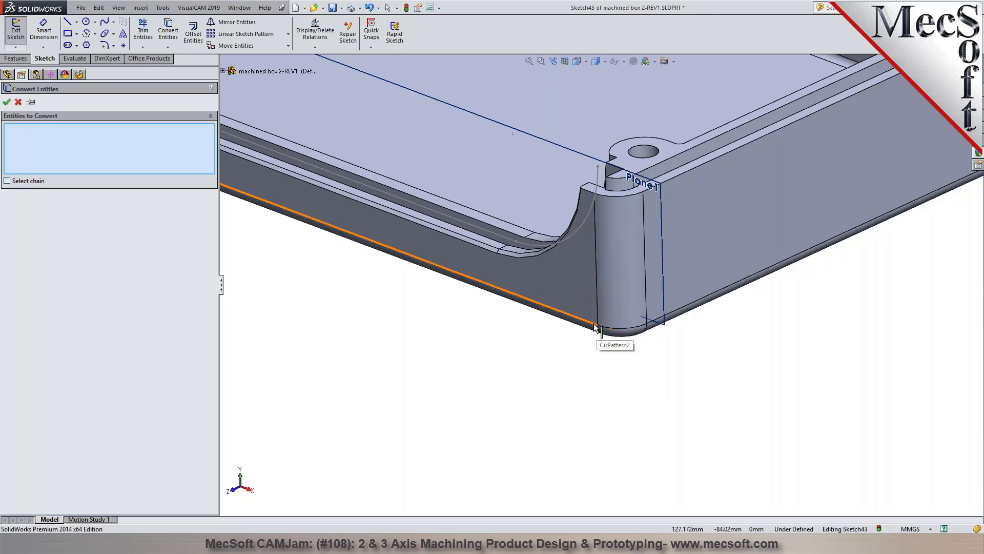
View the sketch plane straight on, draw a corner rectangle about 189.75 by 91.34 mm around the box outline, and exit the sketch.
{"action": "scroll", "coordinate": [594, 328], "scroll_direction": "up", "scroll_amount": 8}
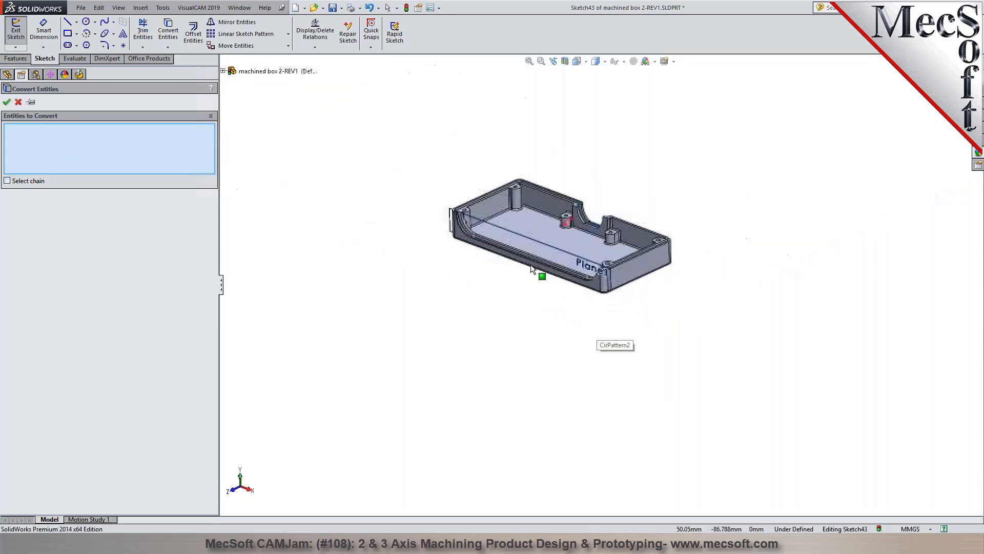
{"action": "left_click", "coordinate": [603, 62]}
{"action": "left_click", "coordinate": [576, 61]}
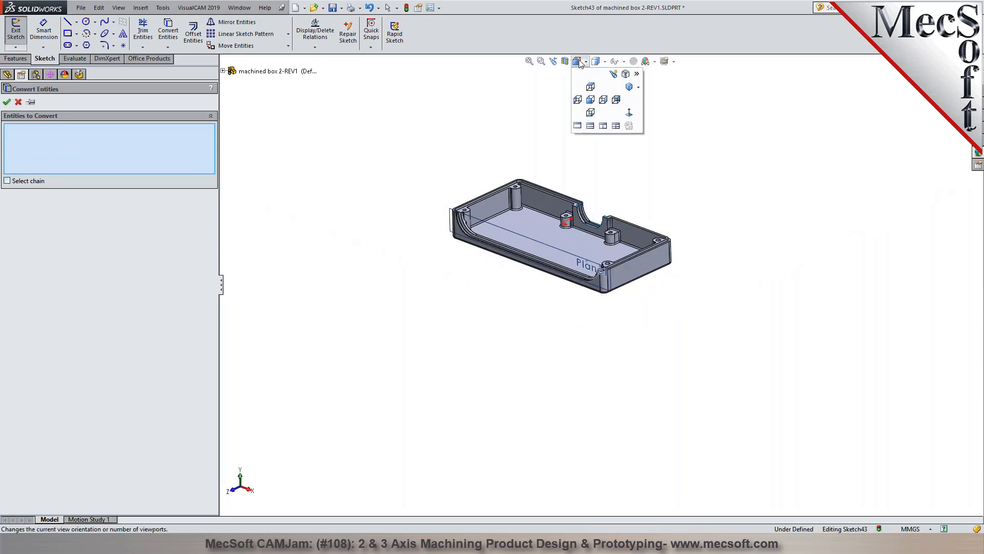
{"action": "left_click", "coordinate": [625, 113]}
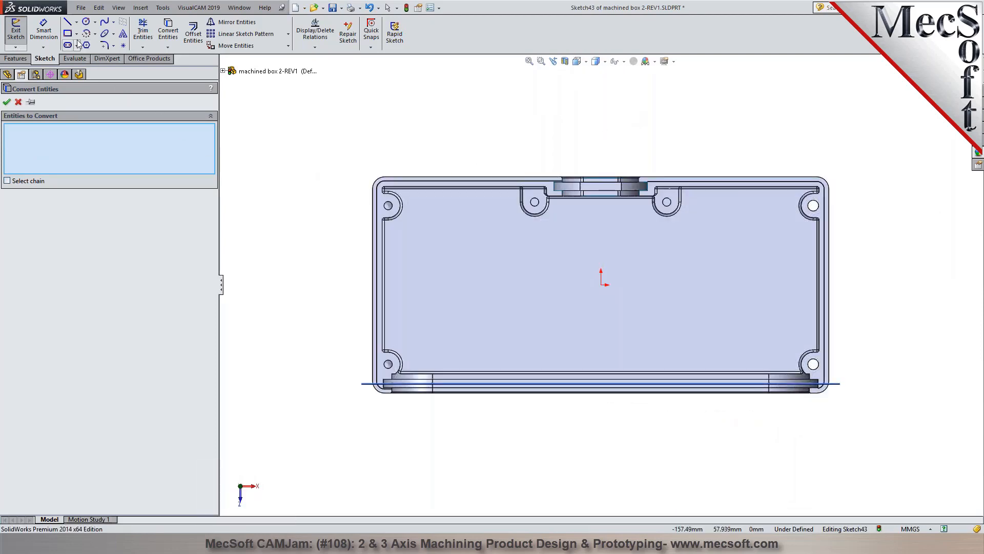
{"action": "left_click", "coordinate": [67, 32]}
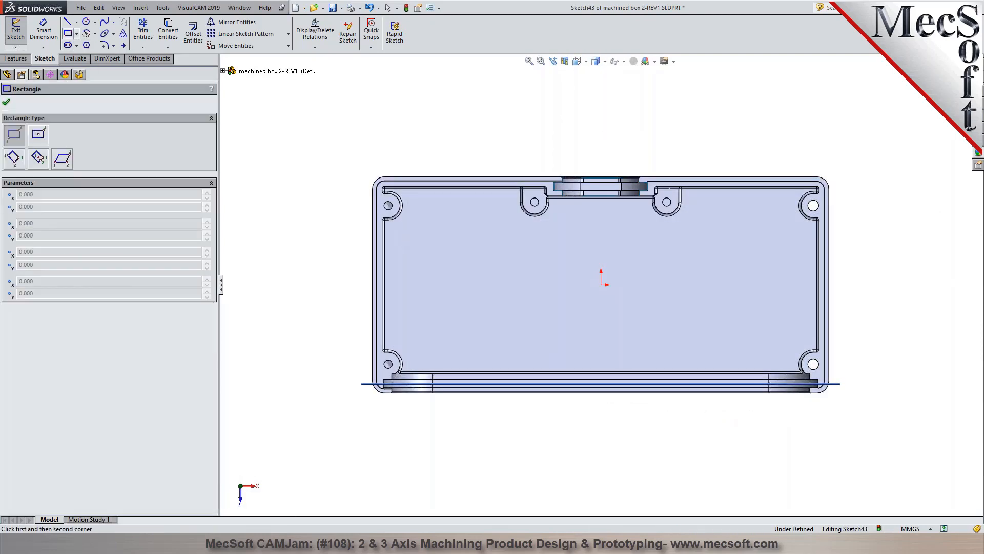
{"action": "left_click", "coordinate": [374, 178]}
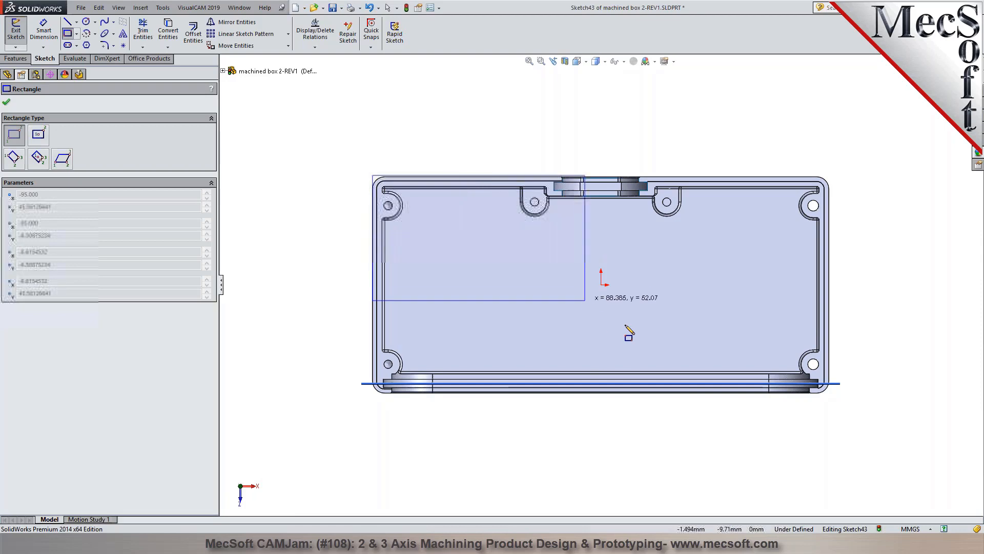
{"action": "left_click", "coordinate": [830, 392]}
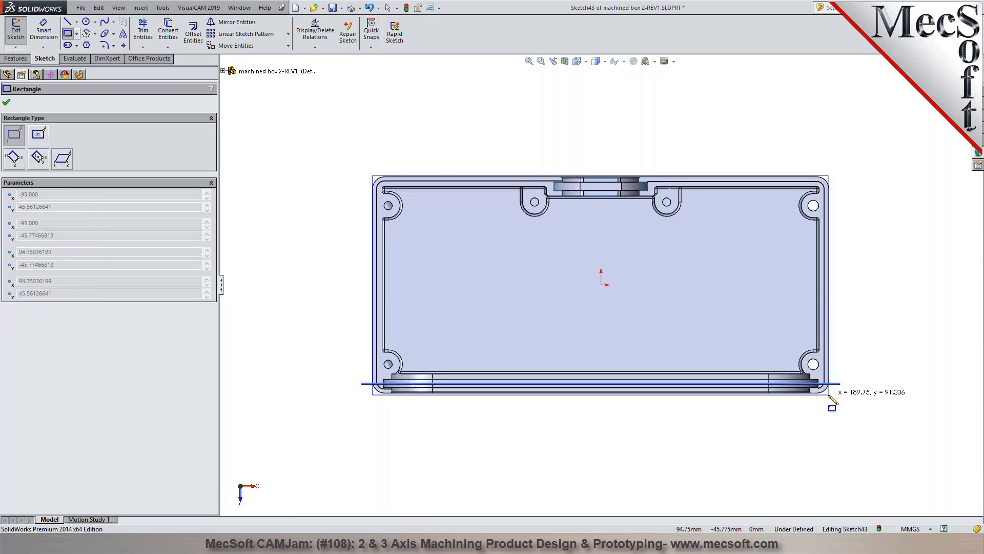
{"action": "left_click", "coordinate": [829, 395]}
{"action": "left_click", "coordinate": [961, 70]}
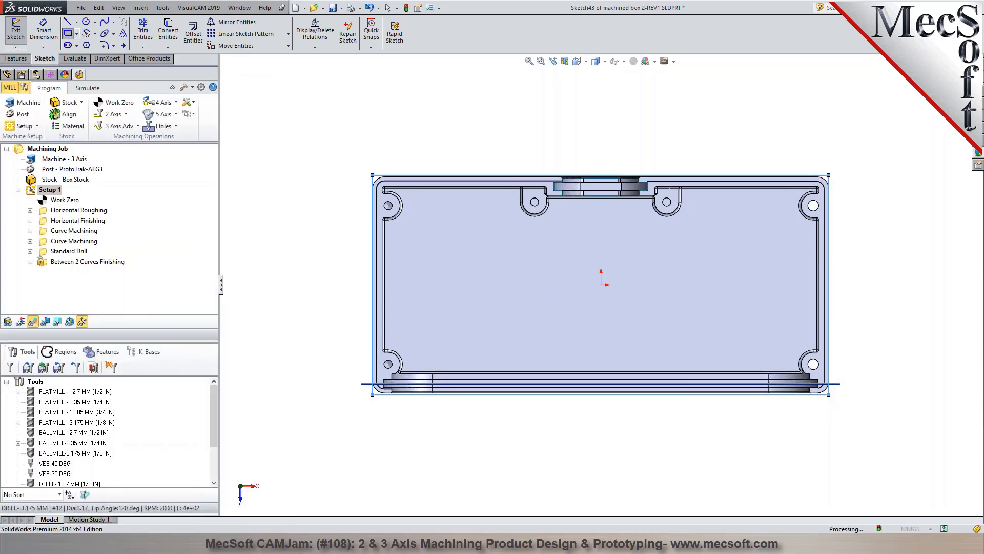
Start a second sketch on the box's rim and draw a small rectangle about 2 by 1.2 mm outside the left wall.
{"action": "scroll", "coordinate": [444, 266], "scroll_direction": "up", "scroll_amount": 3}
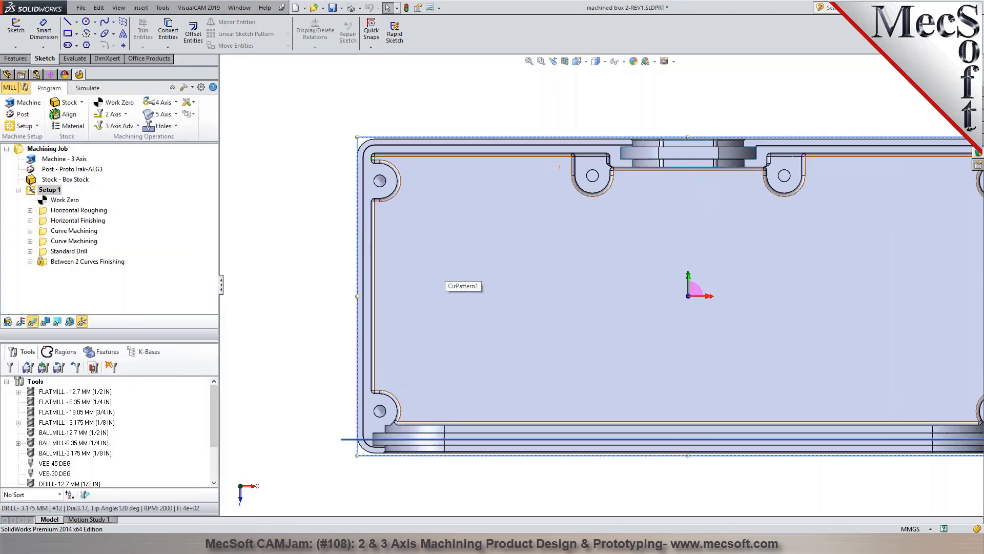
{"action": "left_click", "coordinate": [361, 162]}
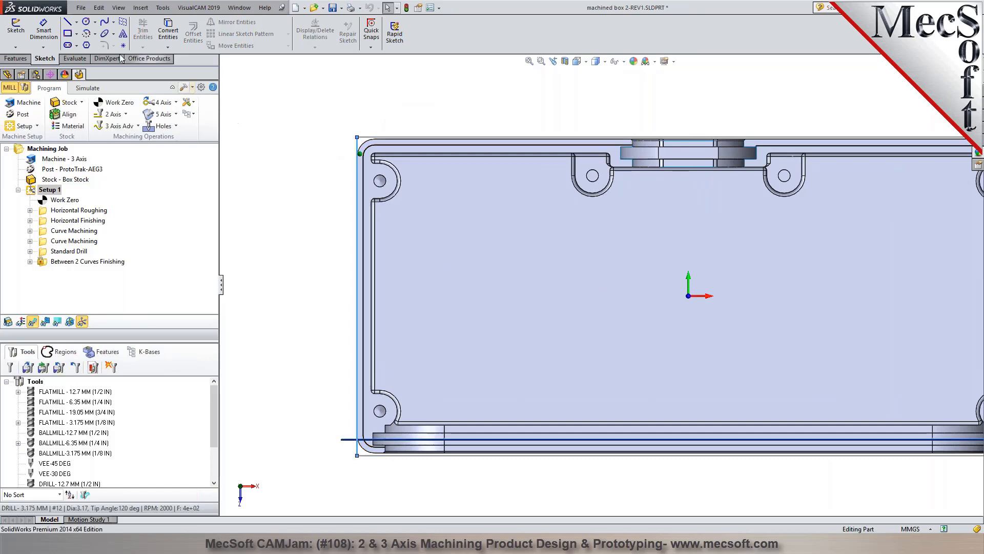
{"action": "left_click", "coordinate": [69, 34]}
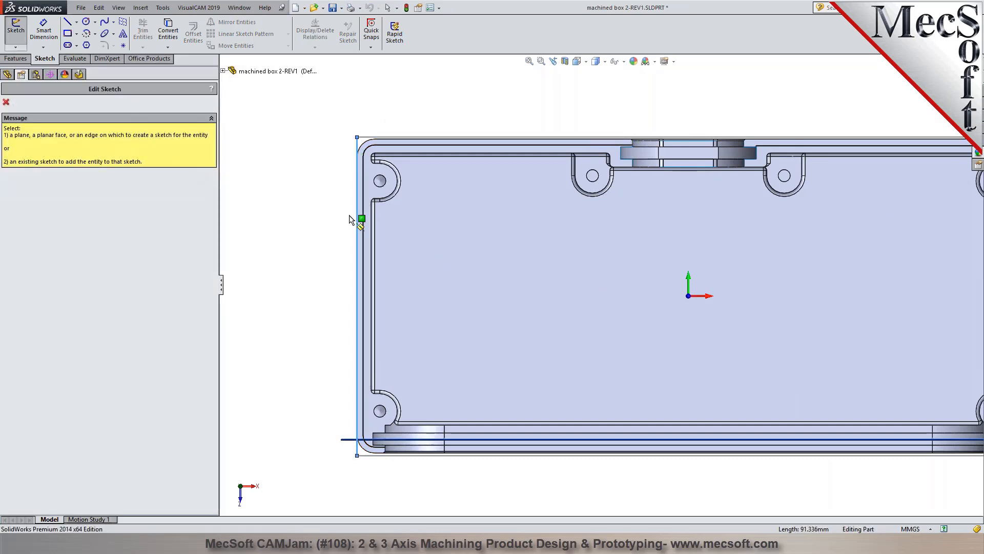
{"action": "scroll", "coordinate": [365, 220], "scroll_direction": "down", "scroll_amount": 5}
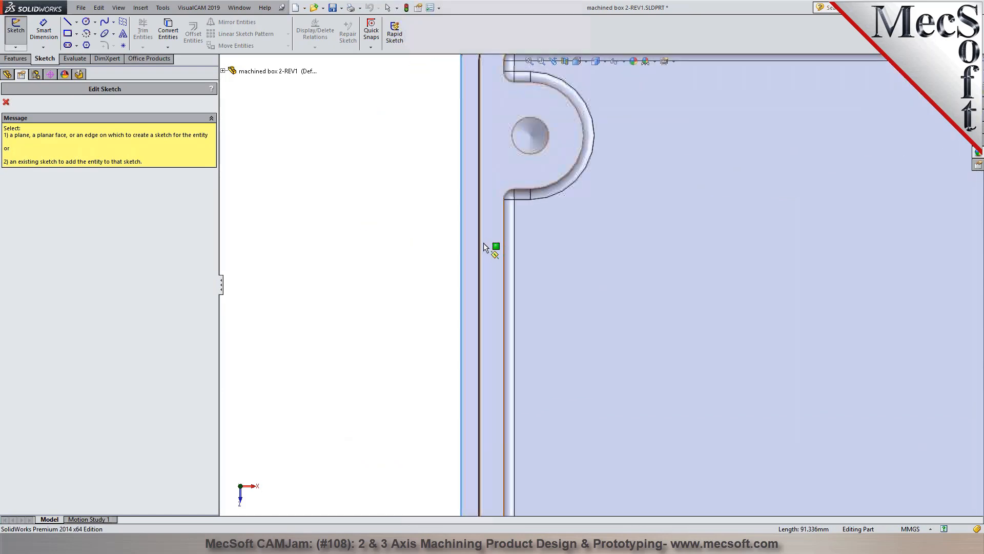
{"action": "left_click", "coordinate": [479, 248]}
{"action": "scroll", "coordinate": [379, 246], "scroll_direction": "up", "scroll_amount": 6}
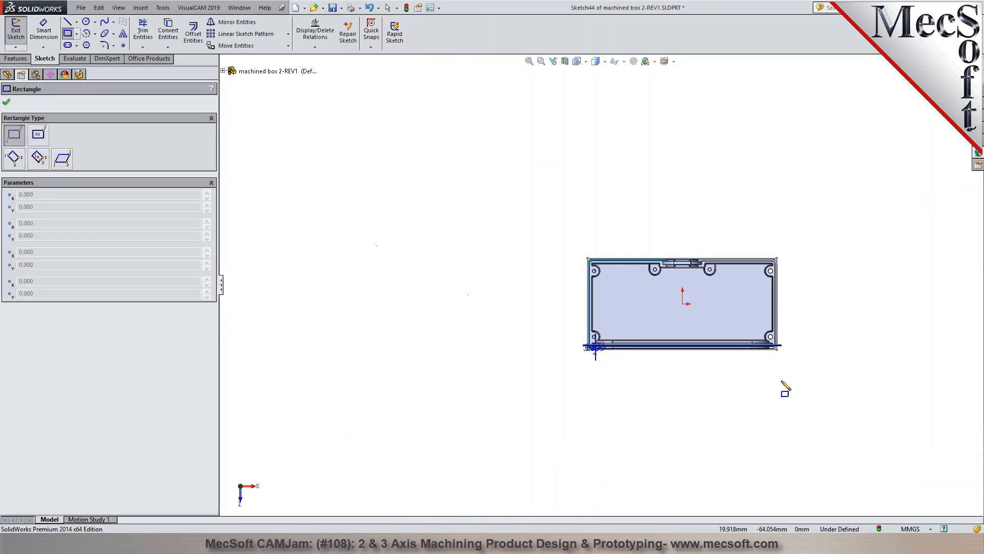
{"action": "scroll", "coordinate": [812, 379], "scroll_direction": "down", "scroll_amount": 5}
{"action": "scroll", "coordinate": [812, 370], "scroll_direction": "up", "scroll_amount": 4}
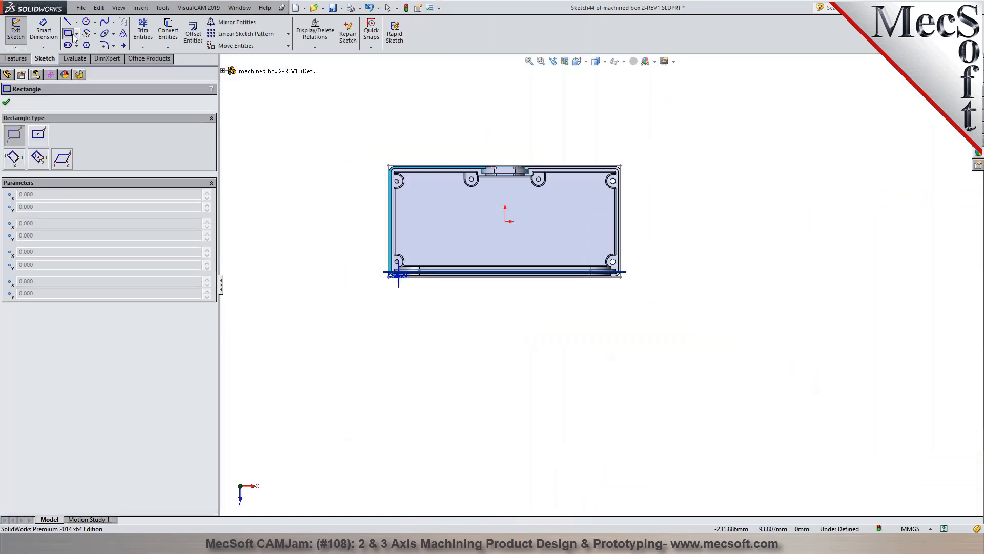
{"action": "scroll", "coordinate": [447, 217], "scroll_direction": "down", "scroll_amount": 4}
{"action": "left_click_drag", "start_coordinate": [331, 202], "coordinate": [336, 205]}
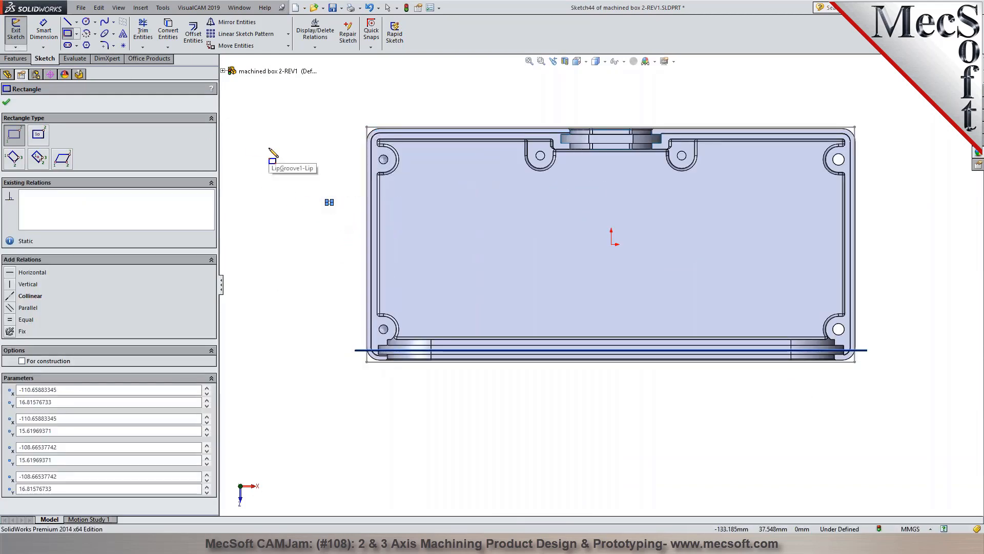
Delete the small rectangle and draw a corner rectangle about 22 by 33.5 mm across the middle of the box's left wall.
{"action": "key", "text": "Delete"}
{"action": "left_click", "coordinate": [67, 33]}
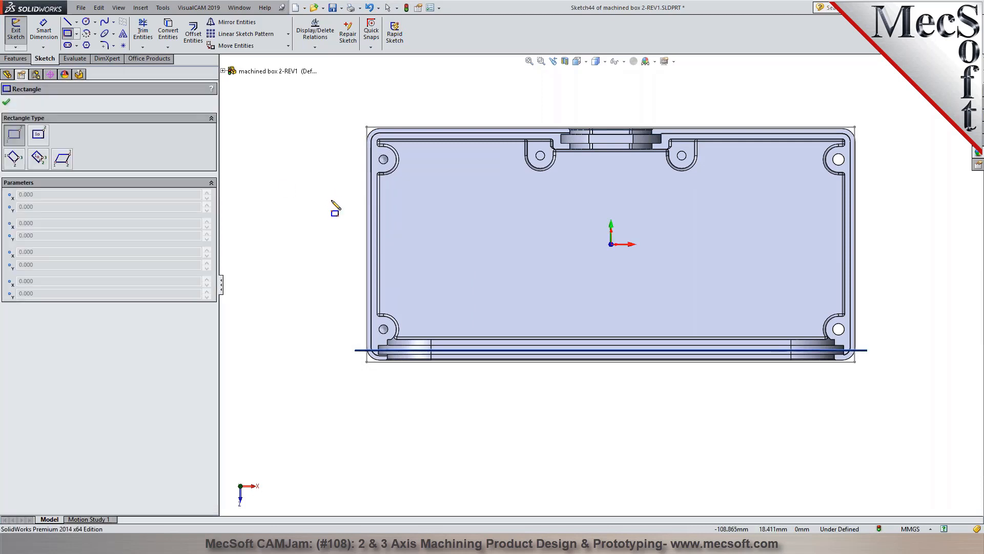
{"action": "left_click", "coordinate": [330, 202]}
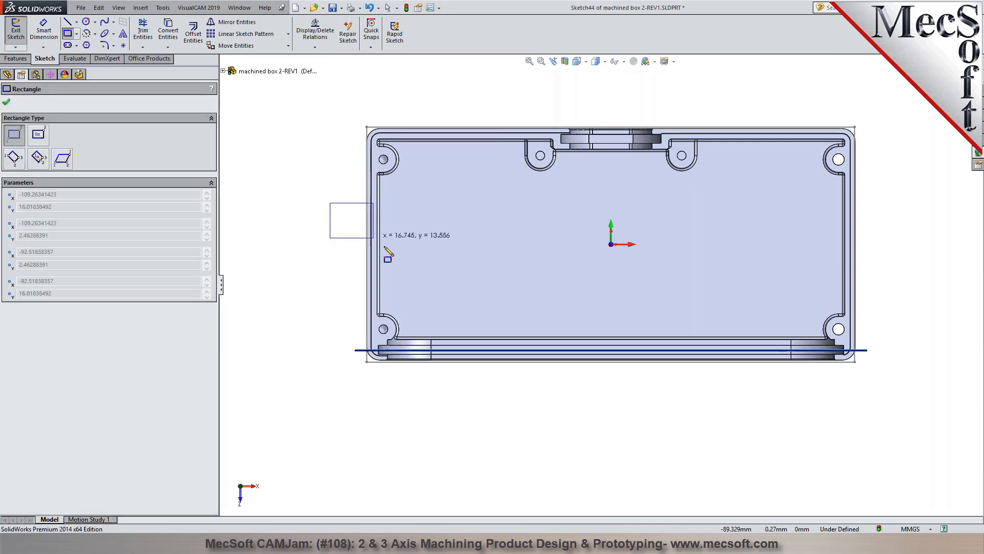
{"action": "left_click", "coordinate": [387, 289]}
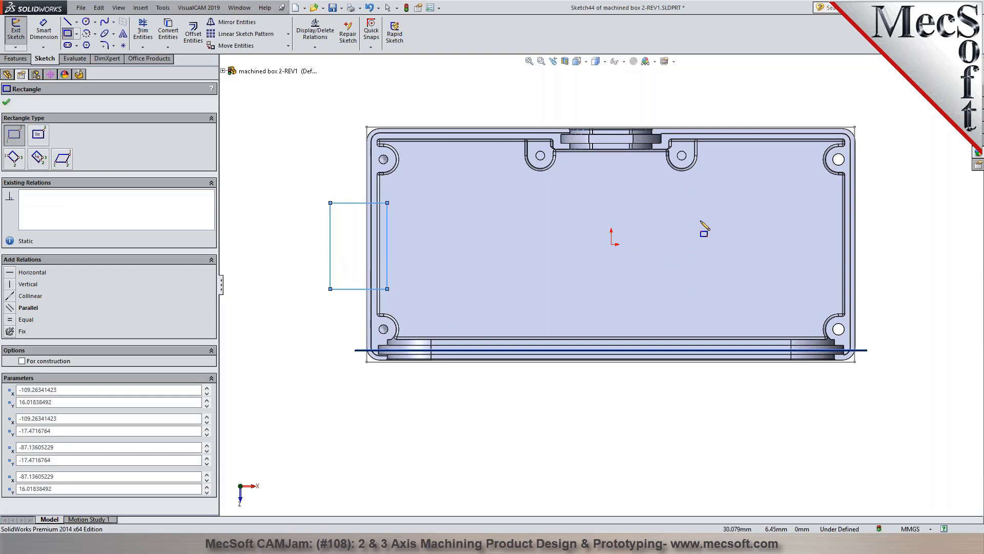
Draw a matching rectangle about 36 by 33.5 mm across the box's right wall, and exit the sketch.
{"action": "left_click", "coordinate": [824, 203]}
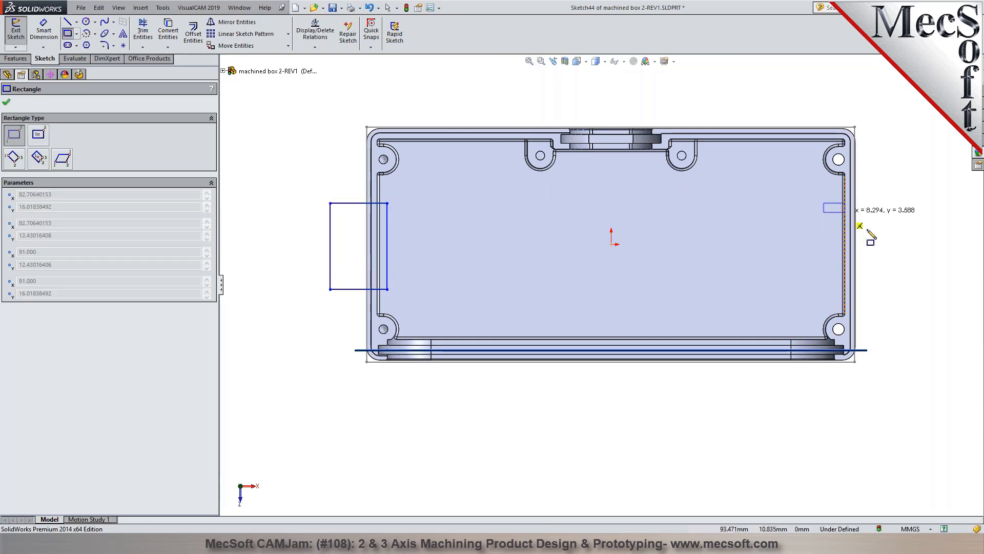
{"action": "left_click", "coordinate": [917, 289]}
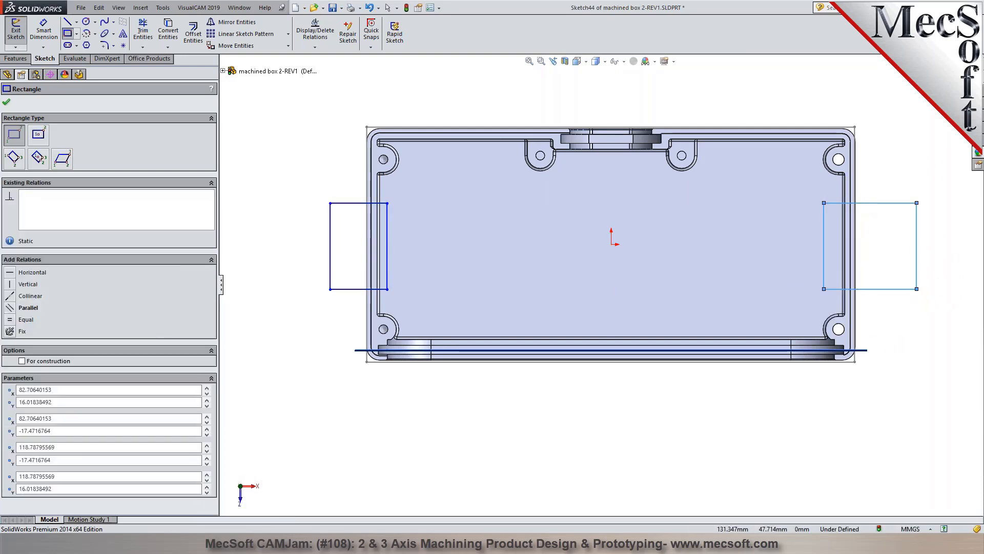
{"action": "left_click", "coordinate": [960, 69]}
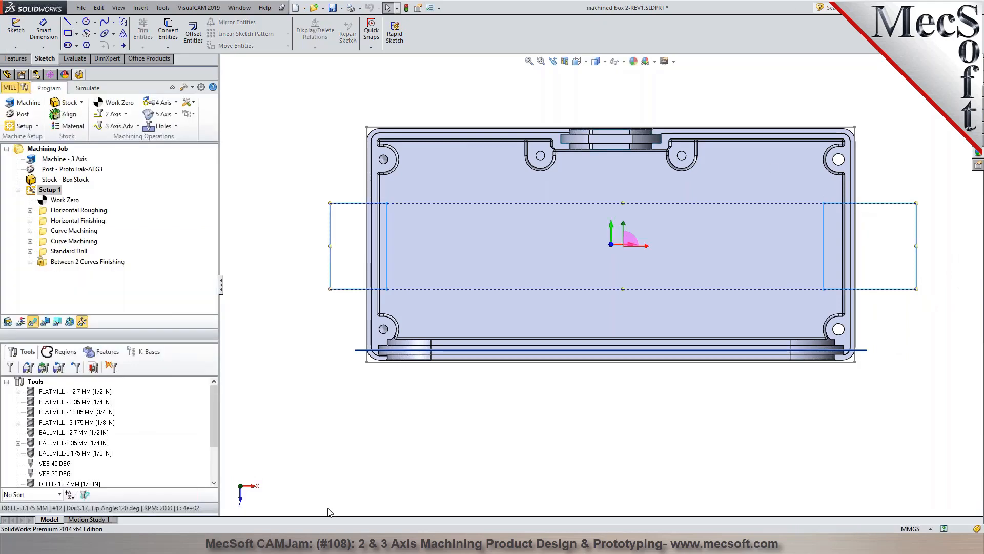
{"action": "left_click", "coordinate": [345, 477]}
Add a 2 1/2 Axis Facing operation after Setup 1's work zero, using Sketch43 as its part region.
{"action": "left_click", "coordinate": [58, 200]}
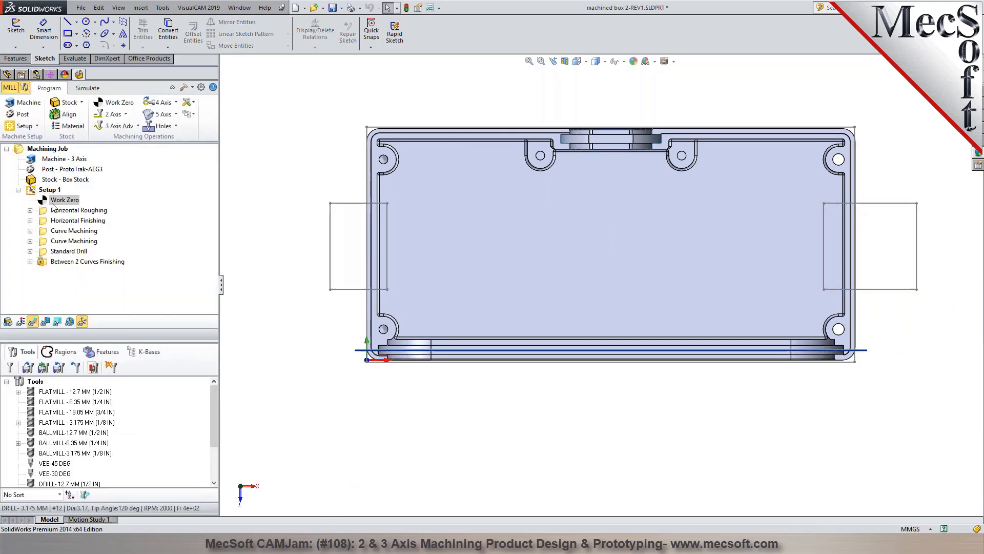
{"action": "left_click", "coordinate": [126, 114]}
{"action": "left_click", "coordinate": [147, 134]}
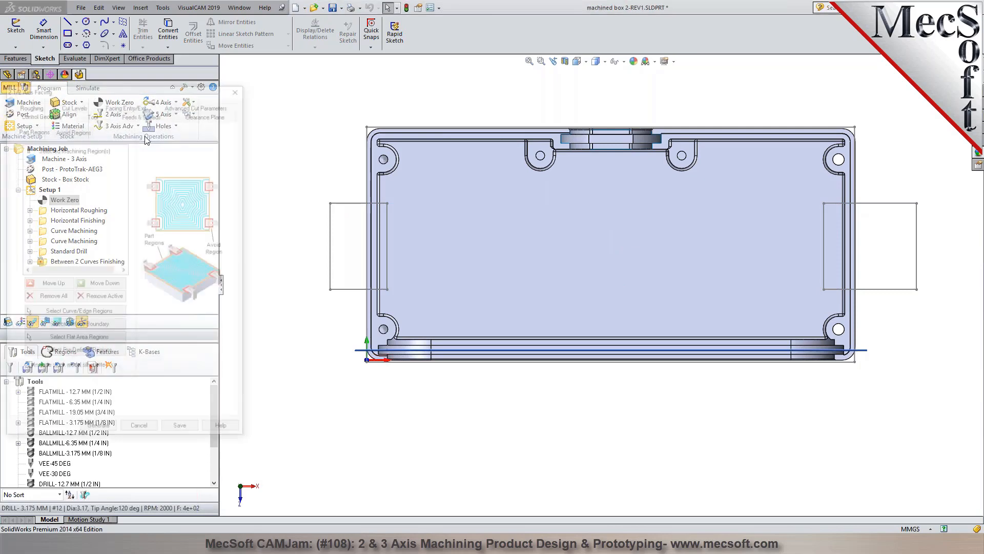
{"action": "left_click", "coordinate": [78, 313]}
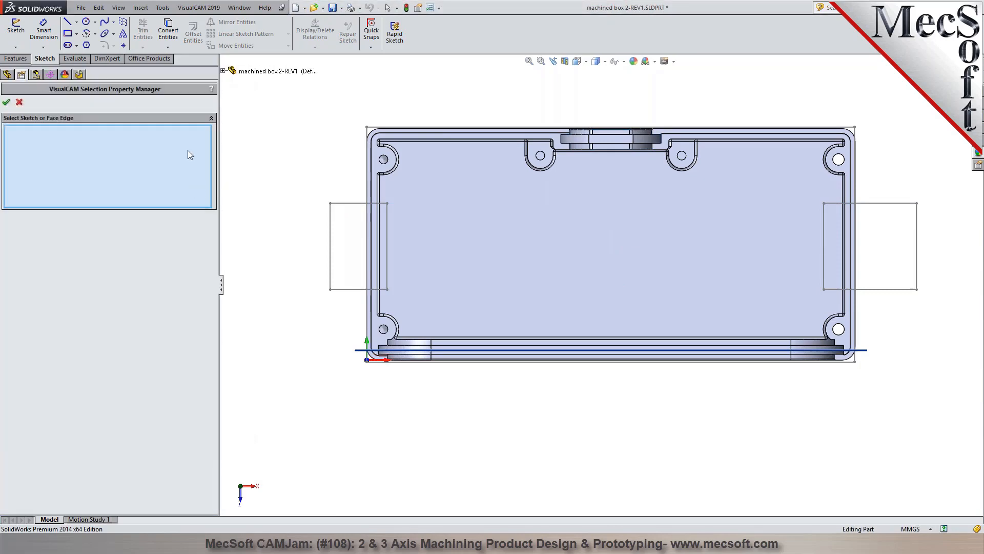
{"action": "left_click", "coordinate": [223, 71]}
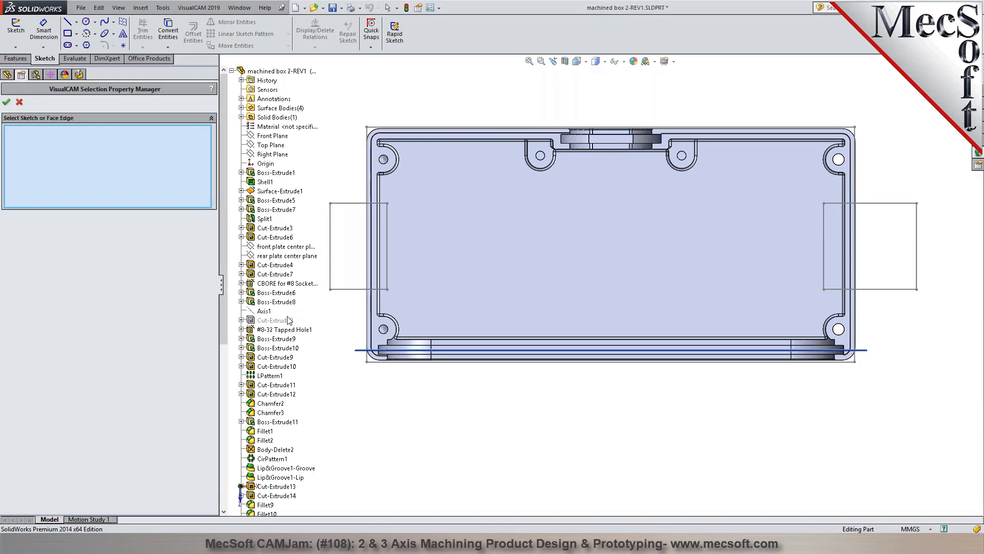
{"action": "scroll", "coordinate": [280, 430], "scroll_direction": "down", "scroll_amount": 10}
{"action": "left_click", "coordinate": [277, 495]}
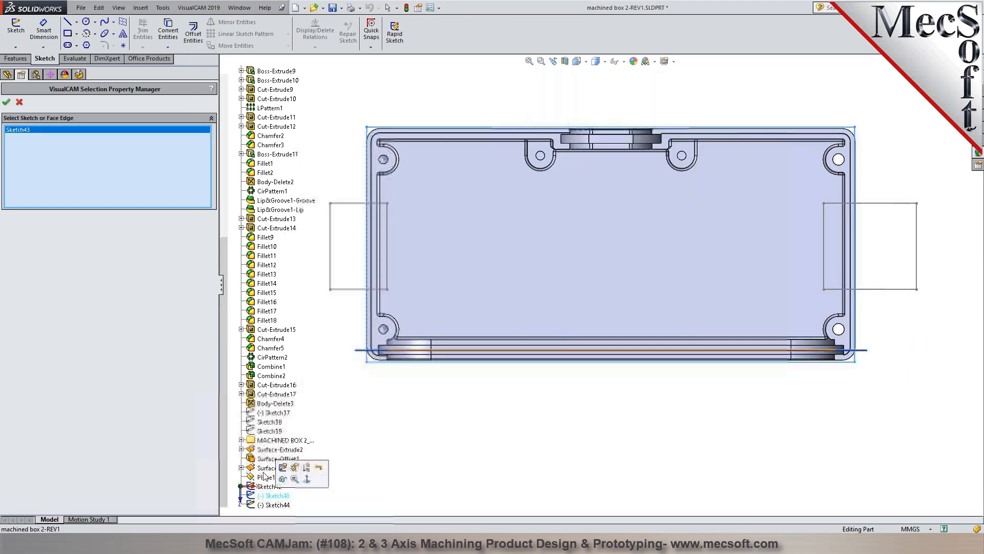
{"action": "left_click", "coordinate": [7, 102]}
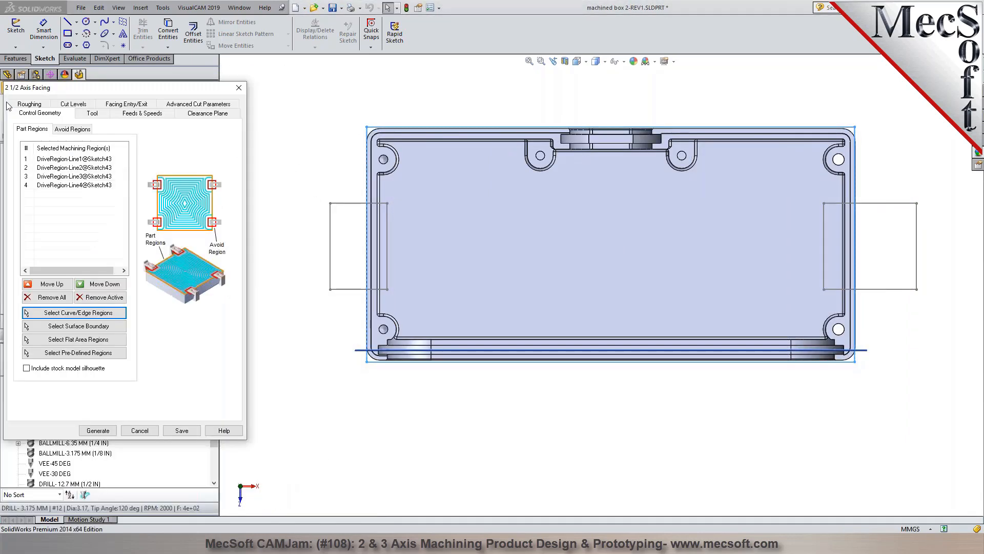
Assign Sketch44, with its two side rectangles, as the avoid region of the facing operation.
{"action": "left_click", "coordinate": [74, 130]}
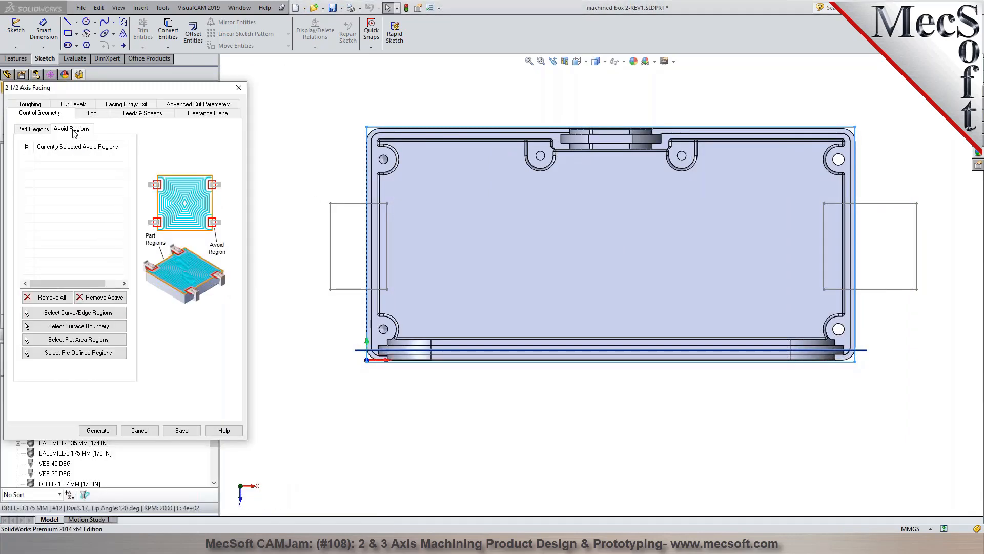
{"action": "left_click", "coordinate": [82, 314]}
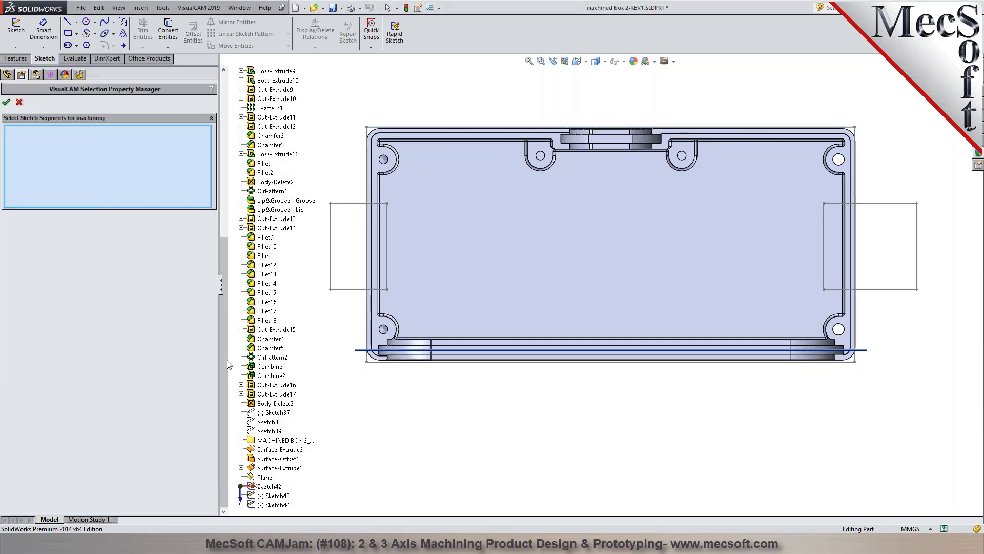
{"action": "left_click", "coordinate": [272, 505]}
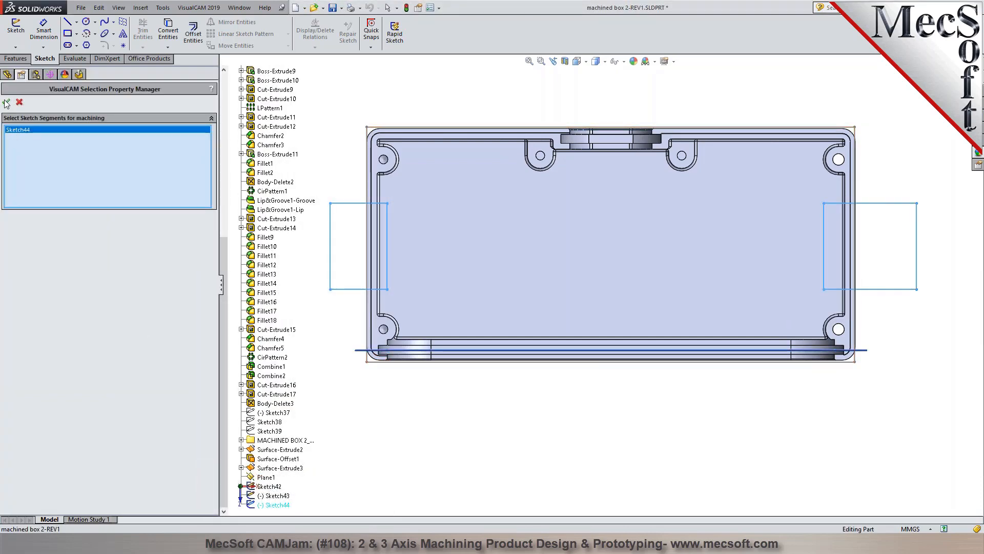
{"action": "left_click", "coordinate": [7, 102]}
Choose the FLATMILL - 19.05 MM (3/4 IN) tool for the facing operation, generate the toolpath, and view it around the clamp areas.
{"action": "left_click", "coordinate": [90, 114]}
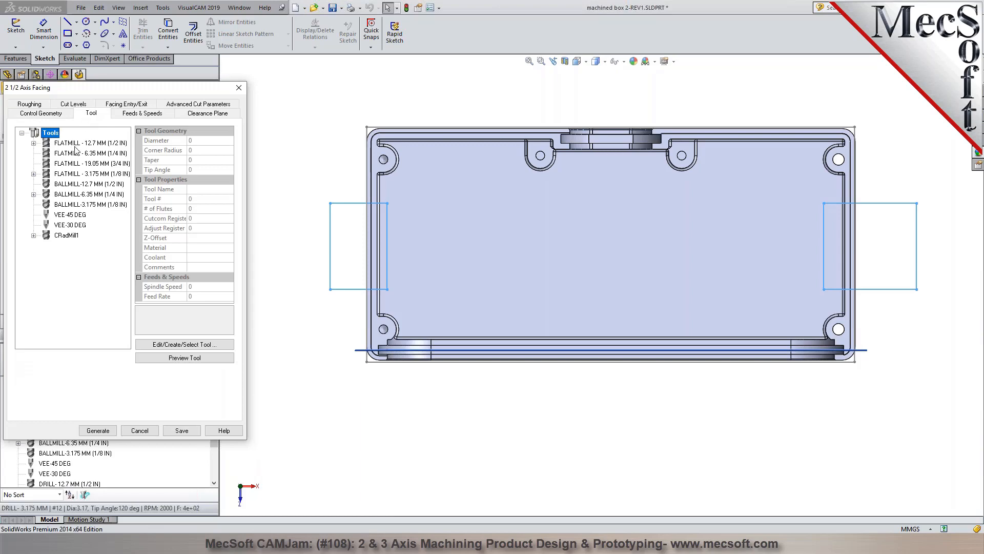
{"action": "left_click", "coordinate": [82, 164]}
{"action": "left_click", "coordinate": [98, 431]}
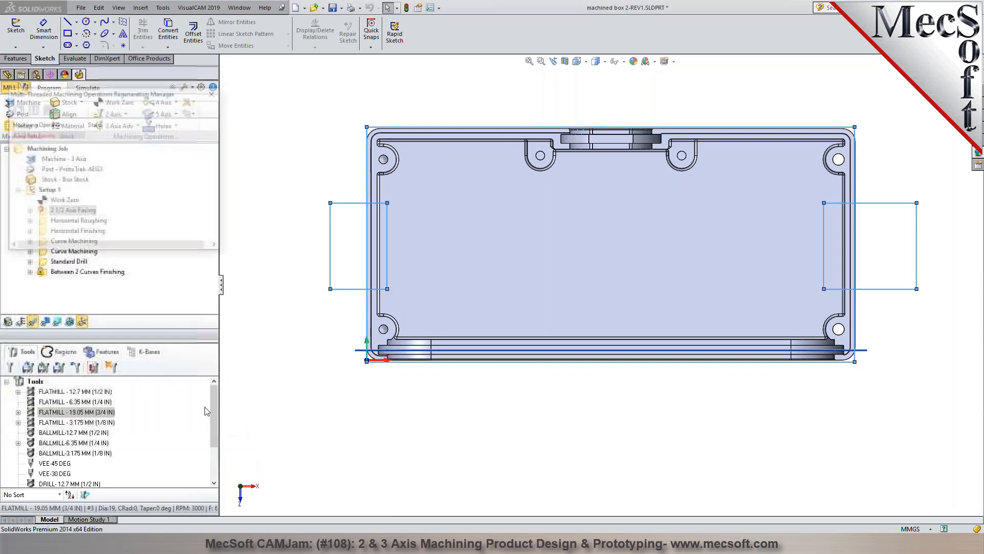
{"action": "middle_click_drag", "start_coordinate": [356, 430], "coordinate": [272, 219]}
{"action": "middle_click_drag", "start_coordinate": [708, 503], "coordinate": [698, 475]}
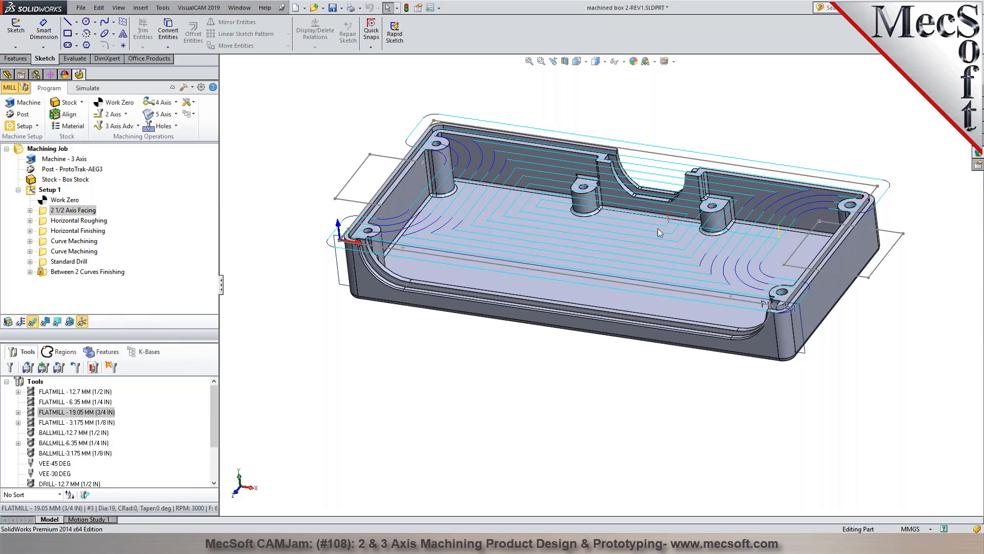
Turn the box to its underside and add a second machining setup, entering a spin angle of 180.
{"action": "middle_click_drag", "start_coordinate": [531, 344], "coordinate": [559, 132]}
{"action": "scroll", "coordinate": [589, 246], "scroll_direction": "up", "scroll_amount": 1}
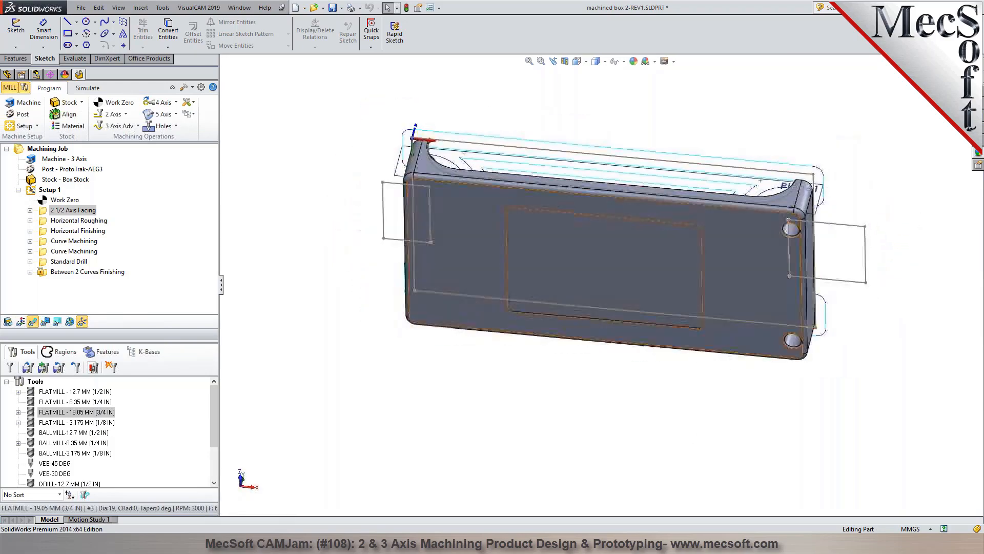
{"action": "middle_click_drag", "start_coordinate": [574, 169], "coordinate": [529, 66]}
{"action": "scroll", "coordinate": [586, 244], "scroll_direction": "down", "scroll_amount": 6}
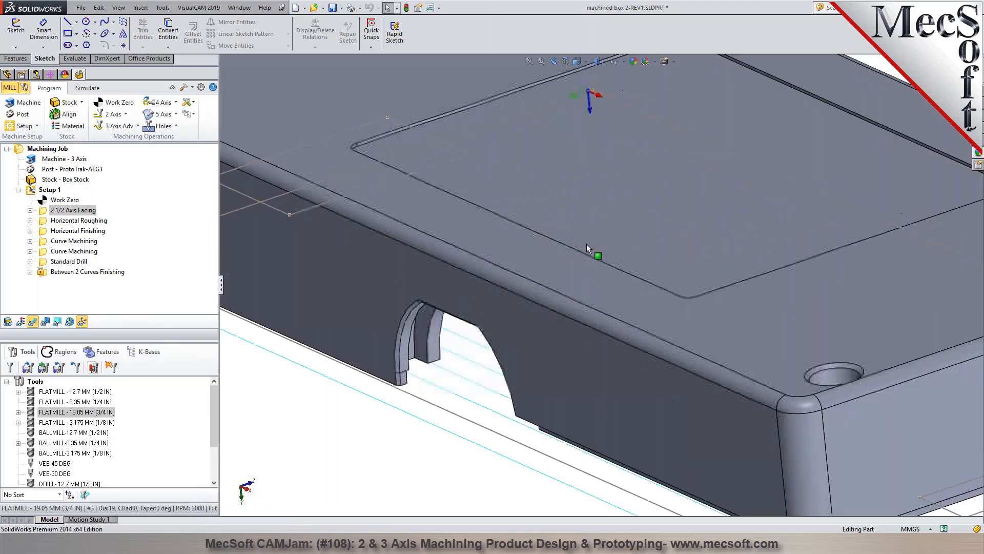
{"action": "scroll", "coordinate": [291, 350], "scroll_direction": "up", "scroll_amount": 5}
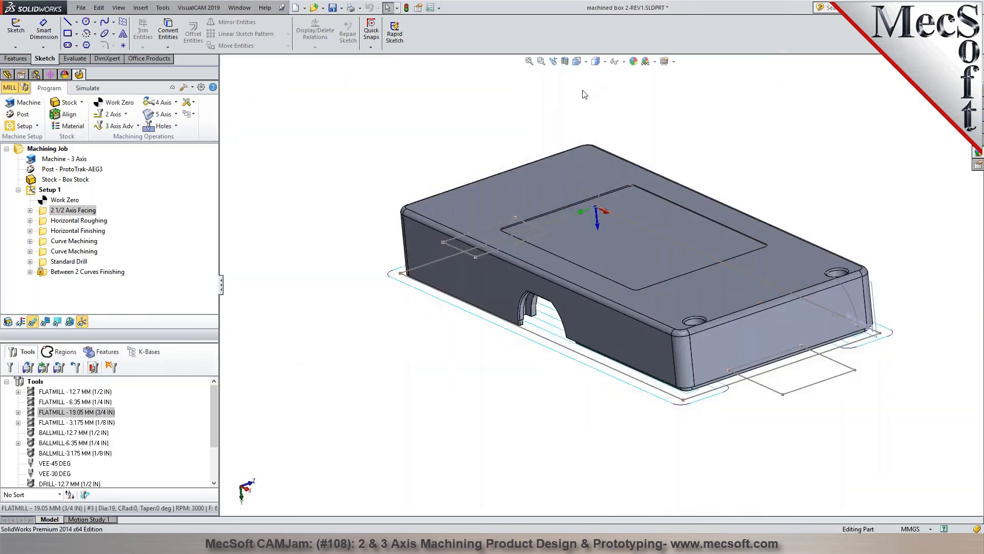
{"action": "left_click", "coordinate": [24, 126]}
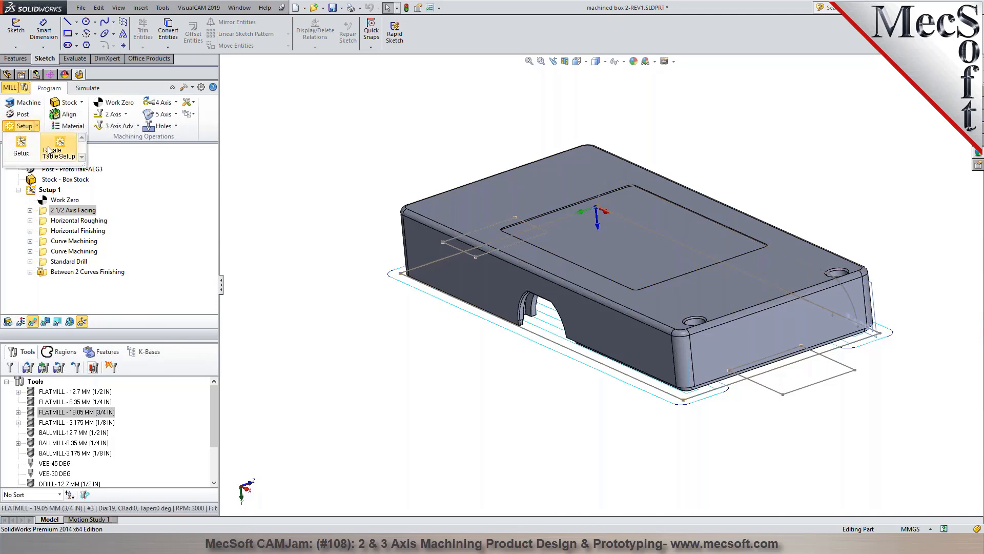
{"action": "left_click", "coordinate": [22, 149]}
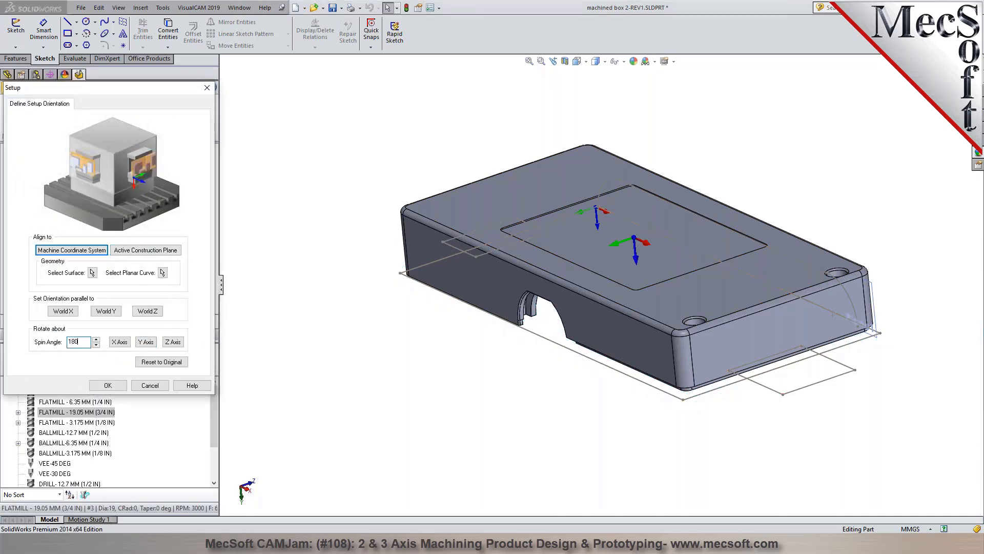
{"action": "left_click", "coordinate": [109, 386]}
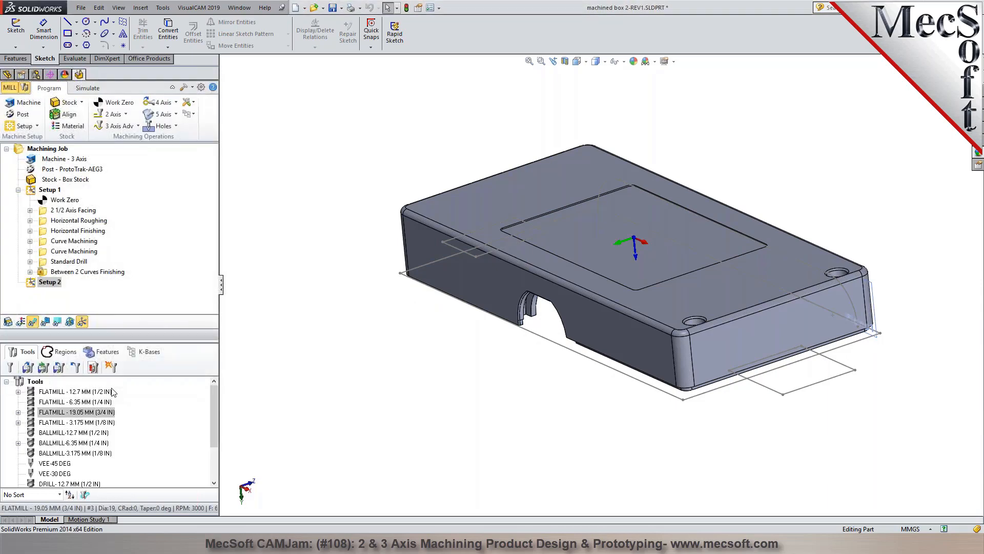
Edit Setup 2 to rotate its orientation 180 degrees about the X axis.
{"action": "double_click", "coordinate": [33, 283]}
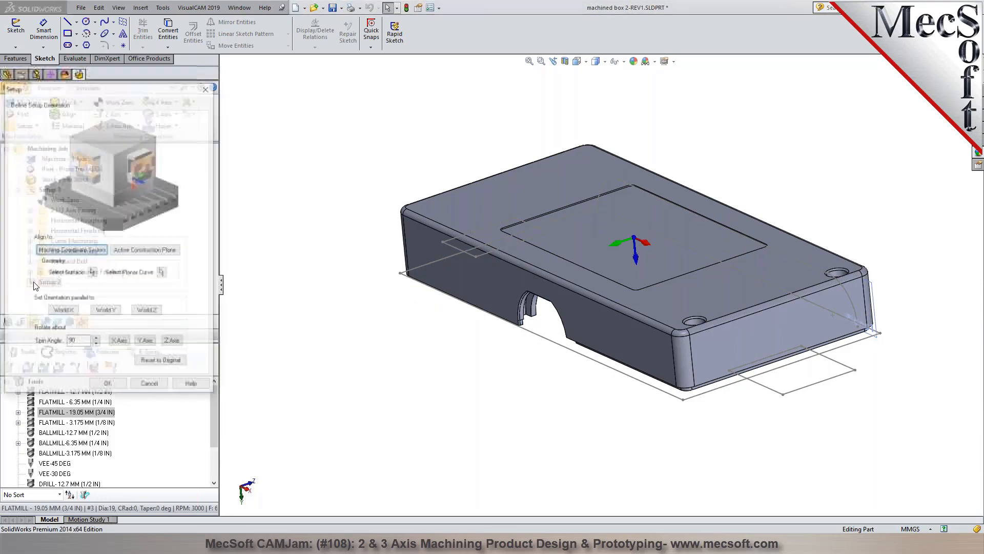
{"action": "left_click", "coordinate": [119, 342]}
{"action": "left_click", "coordinate": [116, 386]}
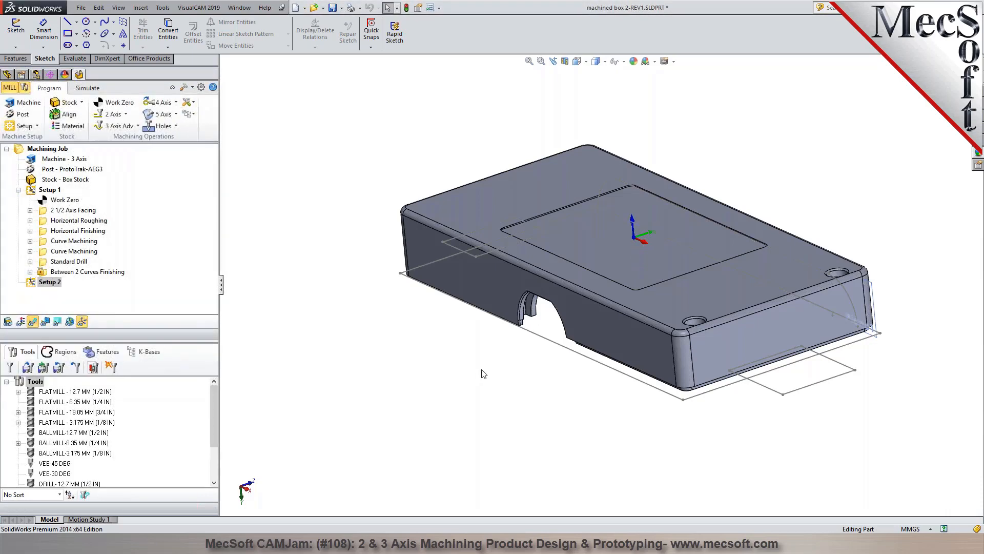
Add a work zero to Setup 2 and set it to the part box at Highest Z, South West.
{"action": "middle_click_drag", "start_coordinate": [532, 408], "coordinate": [505, 394]}
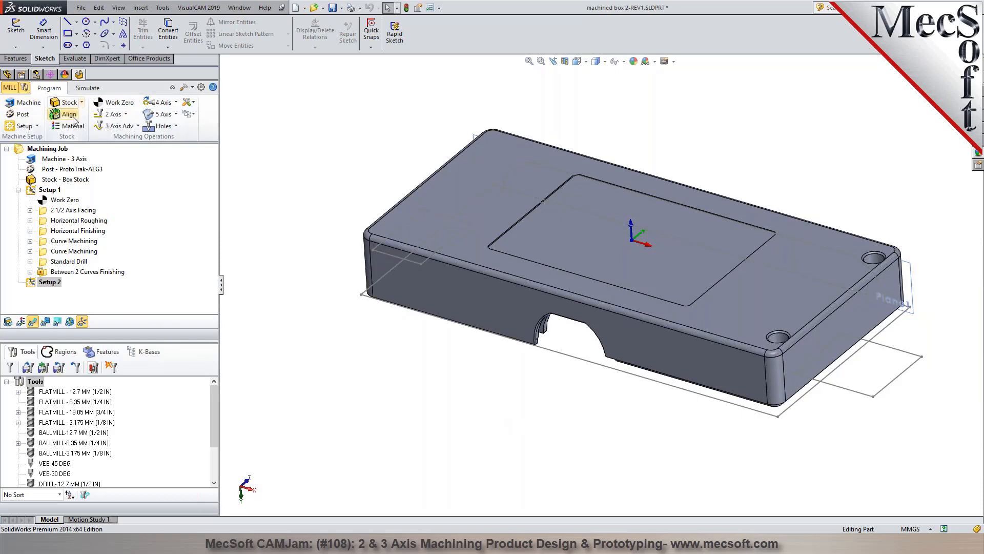
{"action": "left_click", "coordinate": [116, 103]}
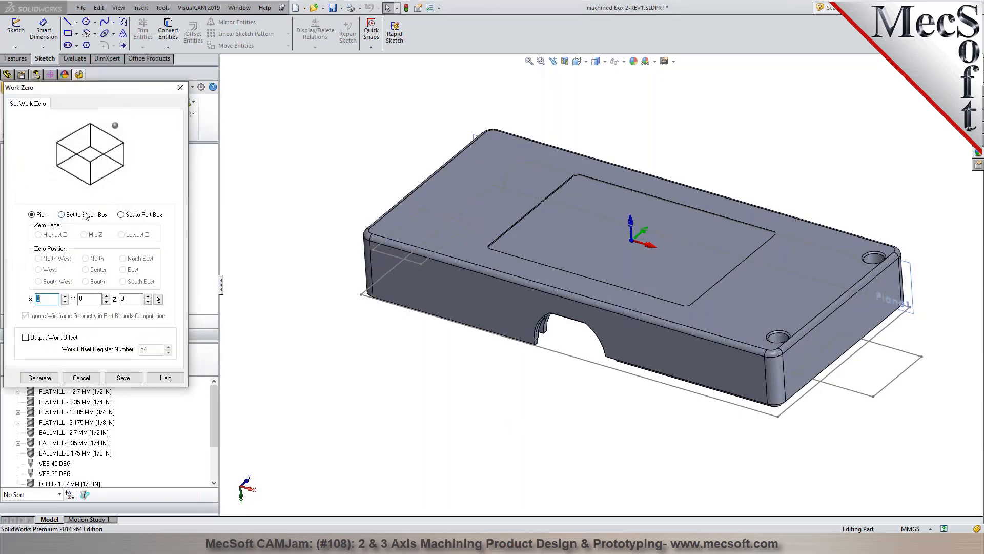
{"action": "left_click", "coordinate": [38, 281]}
{"action": "left_click", "coordinate": [46, 379]}
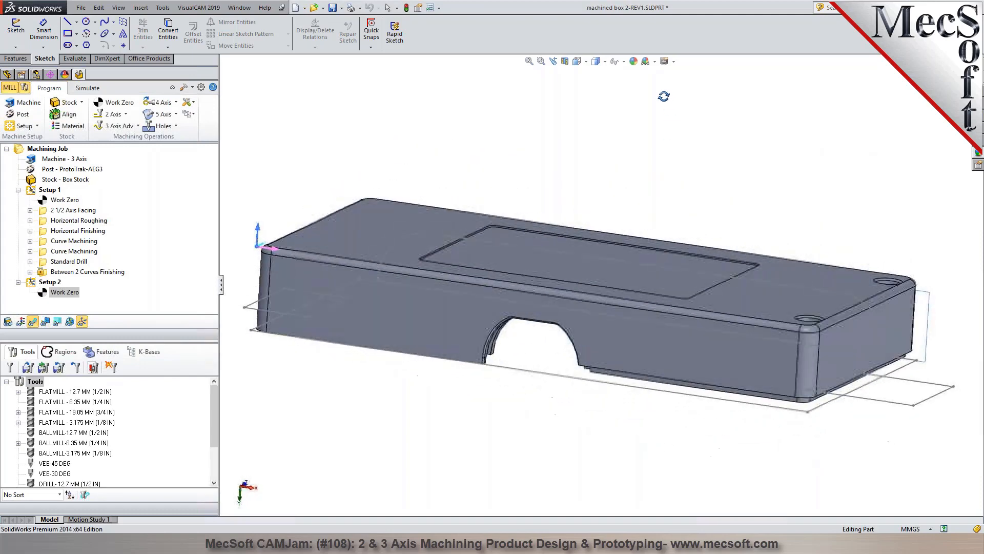
{"action": "double_click", "coordinate": [46, 292]}
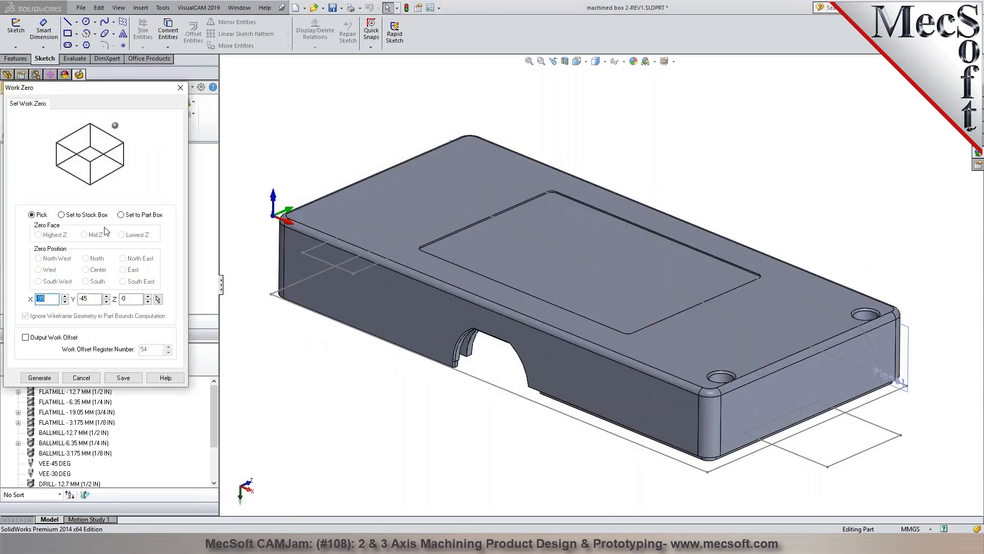
{"action": "left_click", "coordinate": [137, 215]}
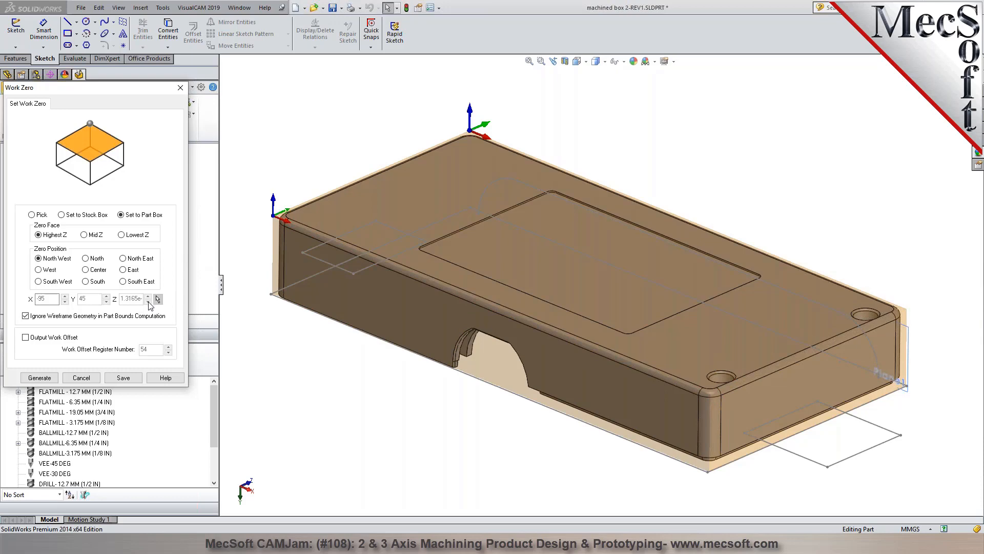
{"action": "left_click", "coordinate": [38, 282]}
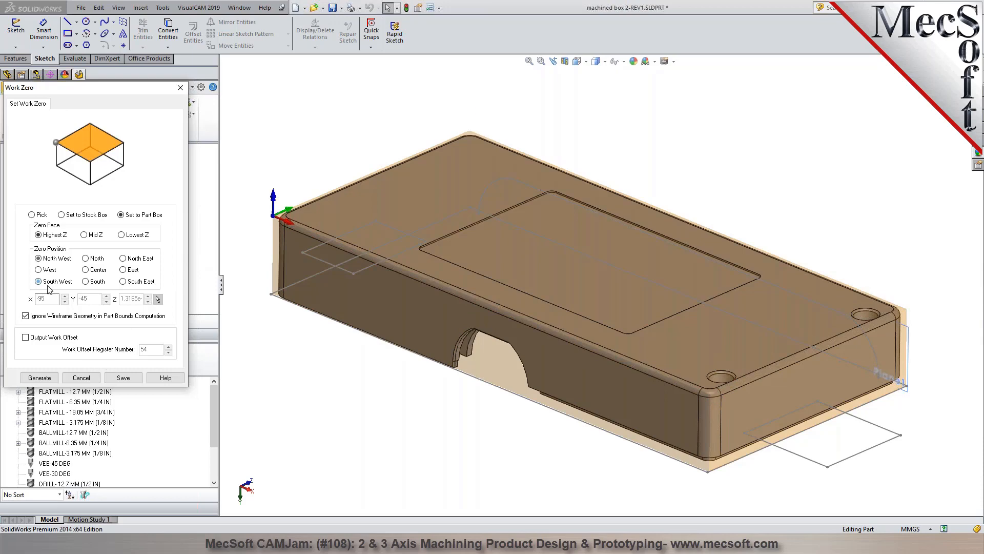
{"action": "left_click", "coordinate": [49, 379]}
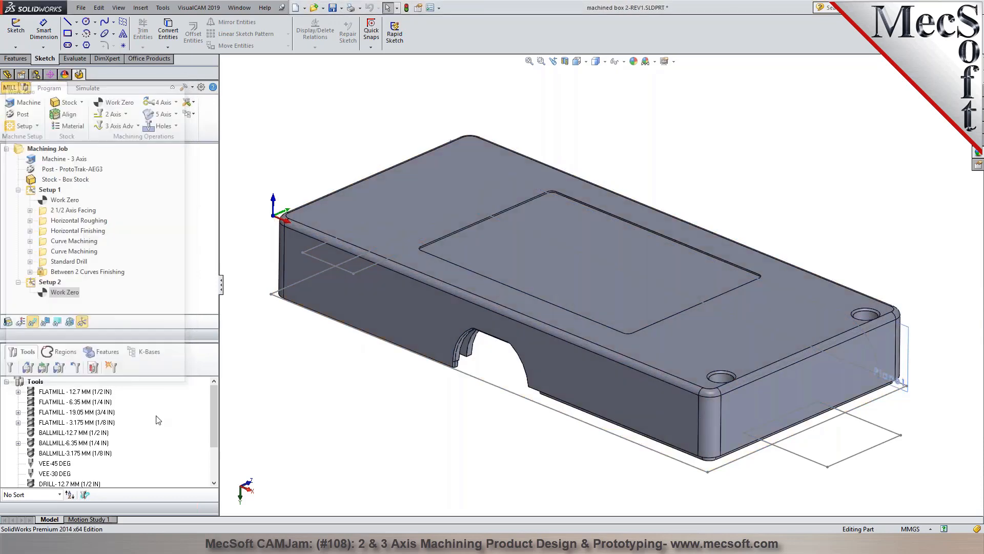
Start a 2 1/2 Axis Pocketing operation in Setup 2 with the closed edge loop of the shallow rectangular recess as its region.
{"action": "scroll", "coordinate": [518, 282], "scroll_direction": "down", "scroll_amount": 5}
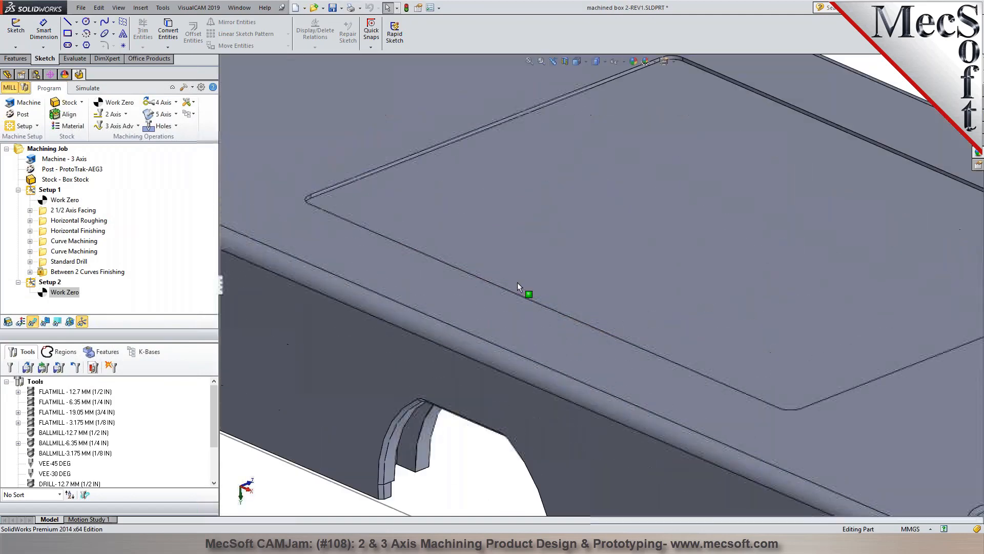
{"action": "left_click", "coordinate": [125, 115]}
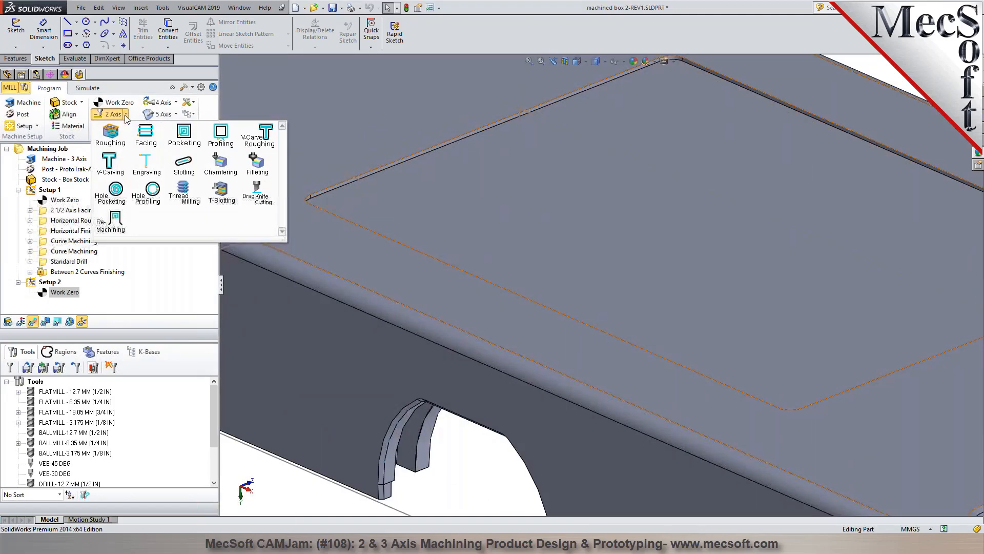
{"action": "left_click", "coordinate": [181, 135]}
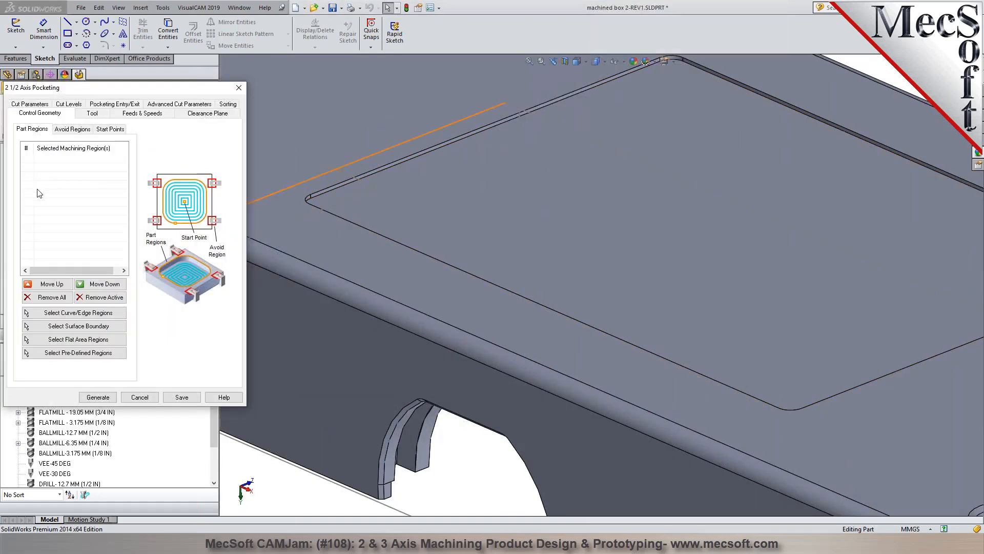
{"action": "left_click", "coordinate": [77, 315]}
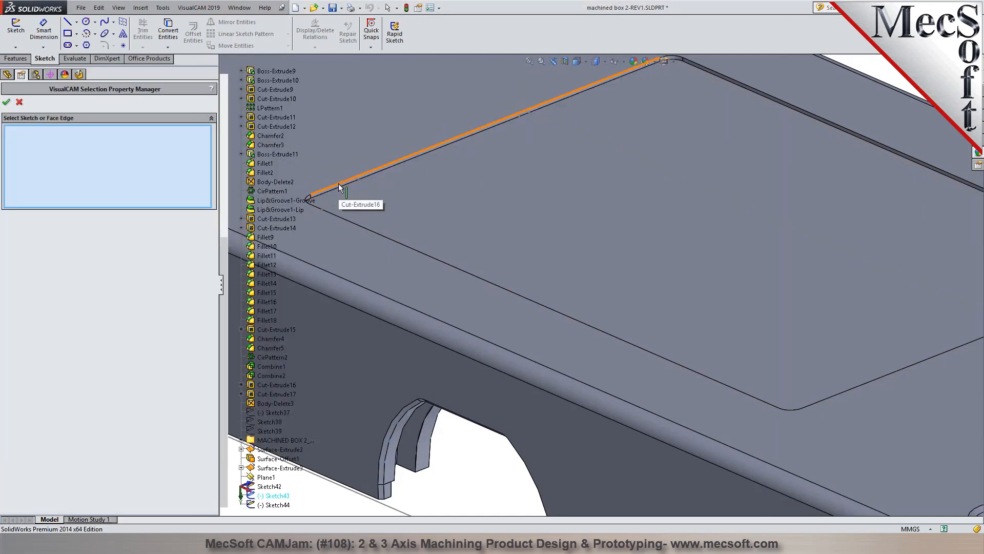
{"action": "right_click", "coordinate": [339, 186]}
{"action": "left_click", "coordinate": [390, 301]}
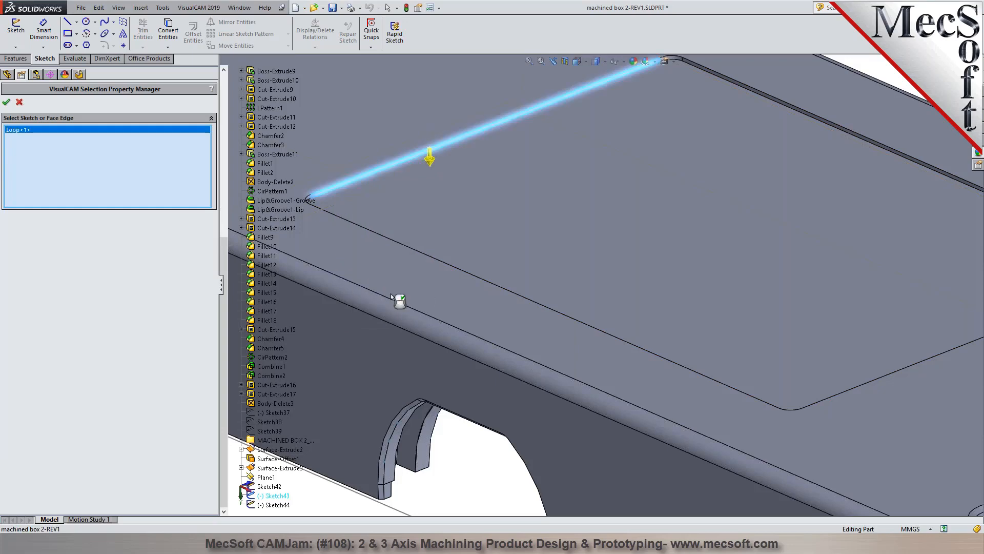
{"action": "left_click", "coordinate": [7, 102]}
Choose the FLATMILL - 19.05 MM (3/4 IN) tool for the pocketing, with the High Speed cut pattern and a stock of 0.
{"action": "left_click", "coordinate": [85, 115]}
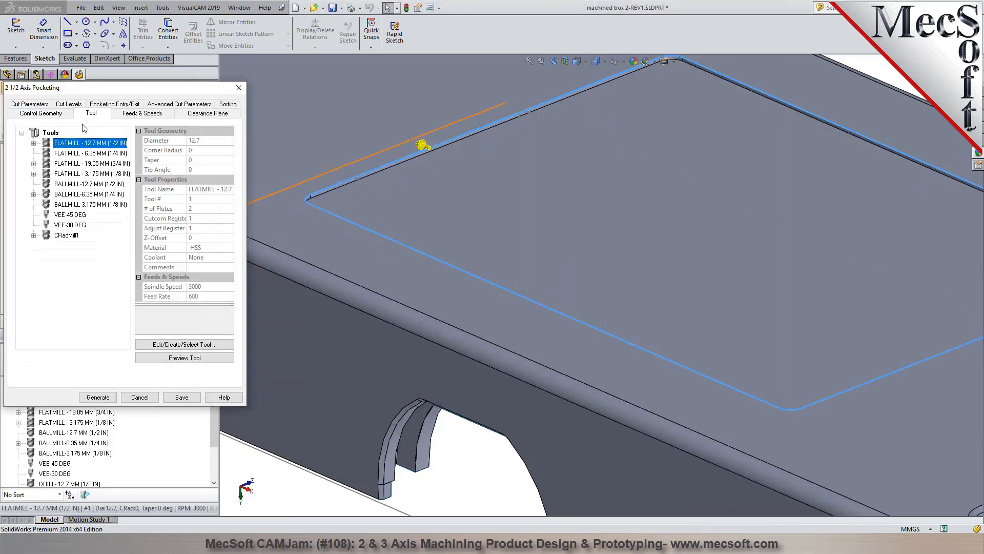
{"action": "left_click", "coordinate": [55, 164]}
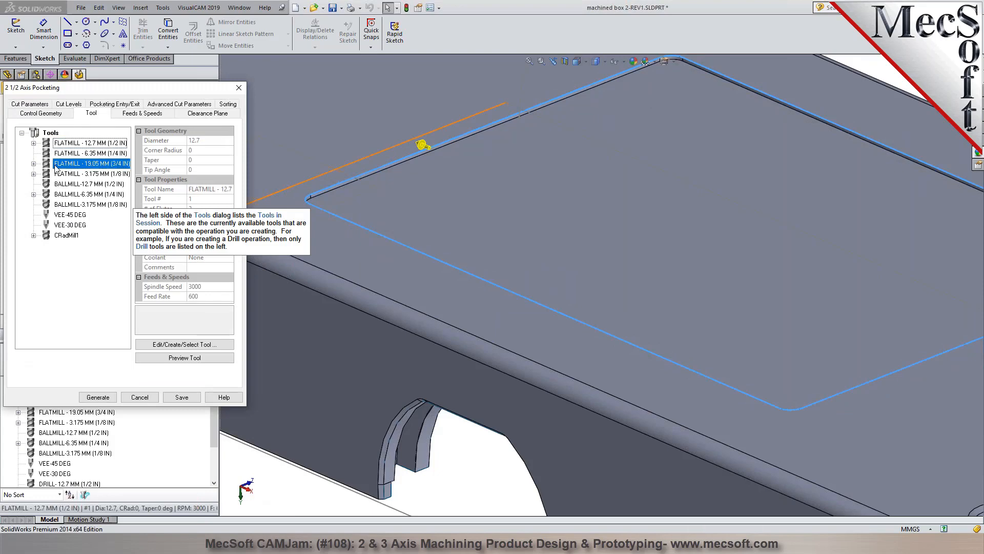
{"action": "left_click", "coordinate": [30, 104]}
{"action": "left_click", "coordinate": [189, 208]}
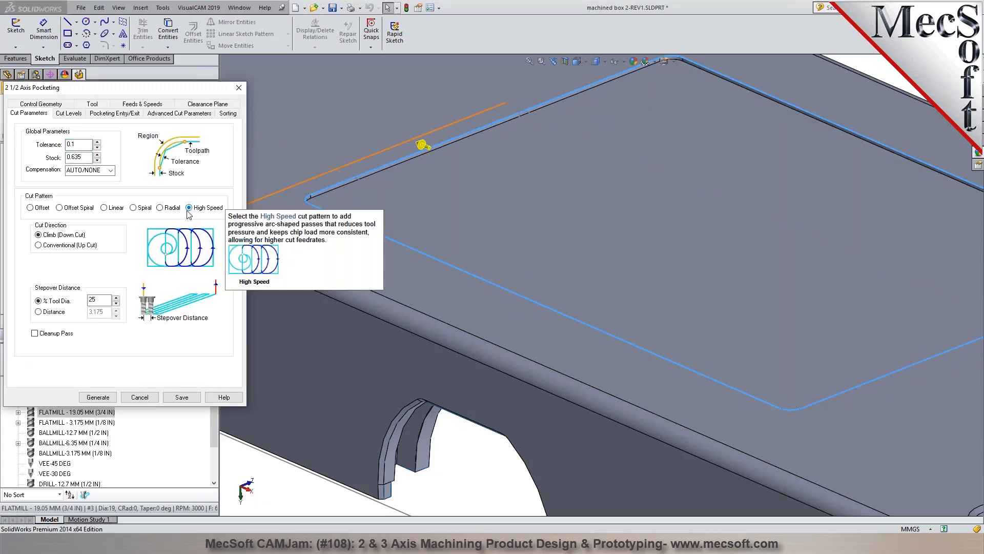
{"action": "left_click", "coordinate": [68, 113]}
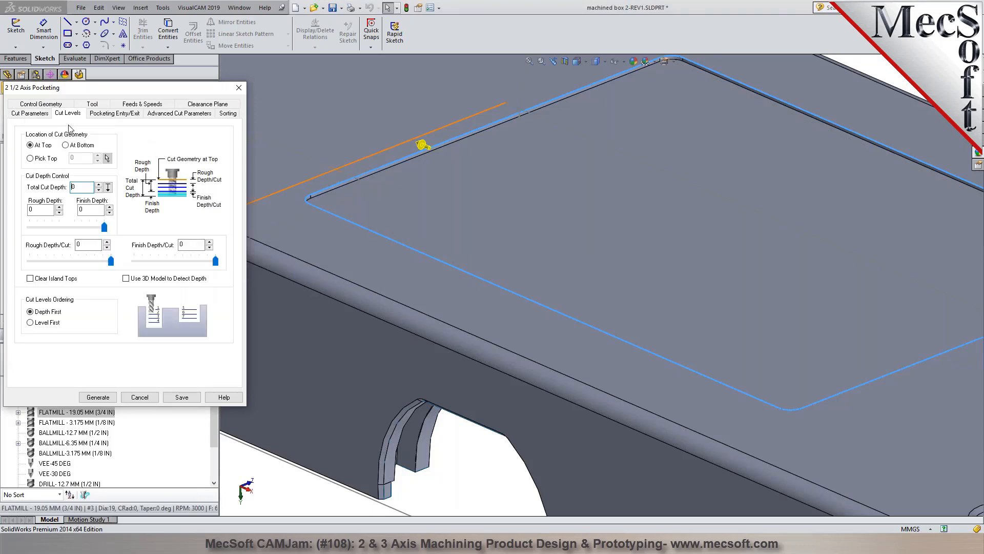
{"action": "left_click", "coordinate": [46, 115]}
{"action": "double_click", "coordinate": [72, 159]}
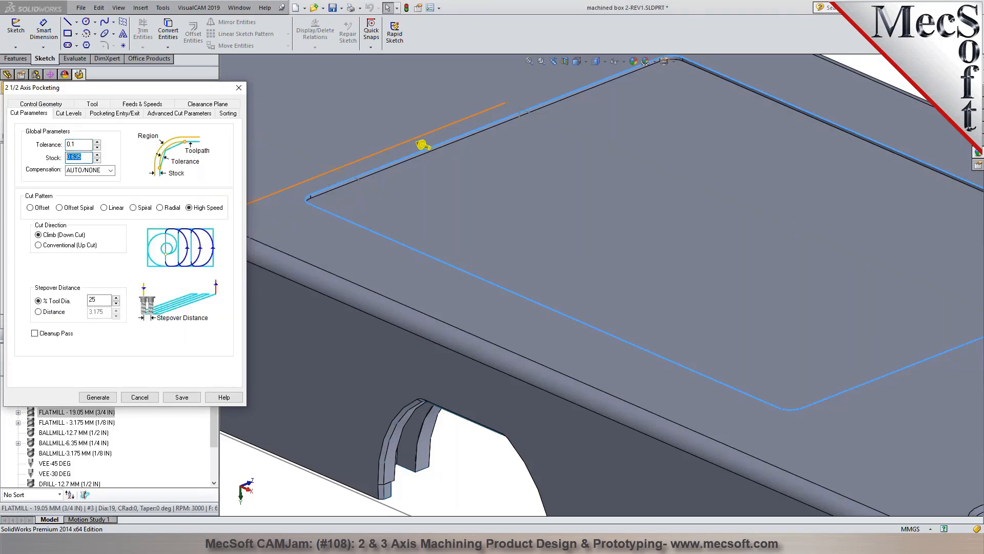
Pick the total cut depth of 0.5 from the recess on the model and generate the pocketing toolpath.
{"action": "left_click", "coordinate": [68, 114]}
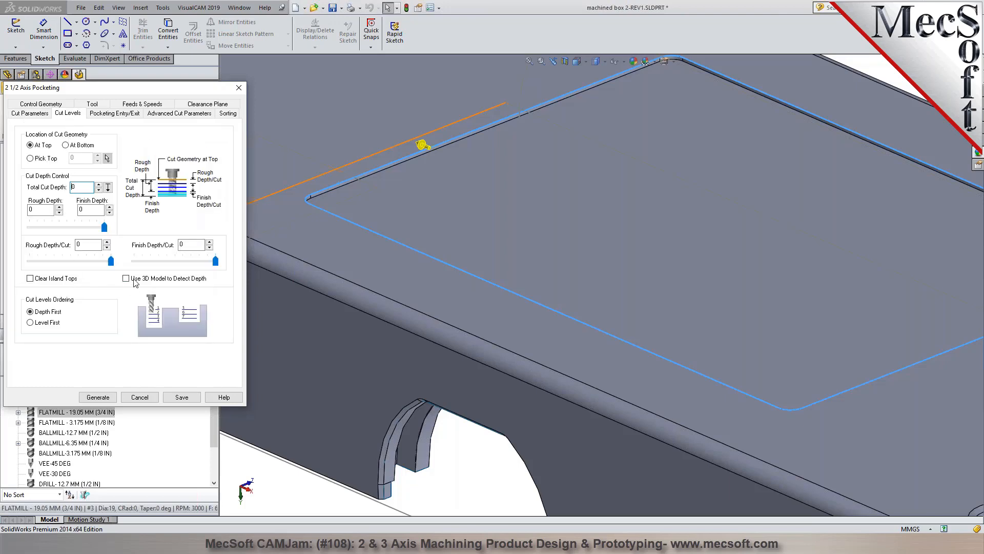
{"action": "left_click", "coordinate": [108, 187]}
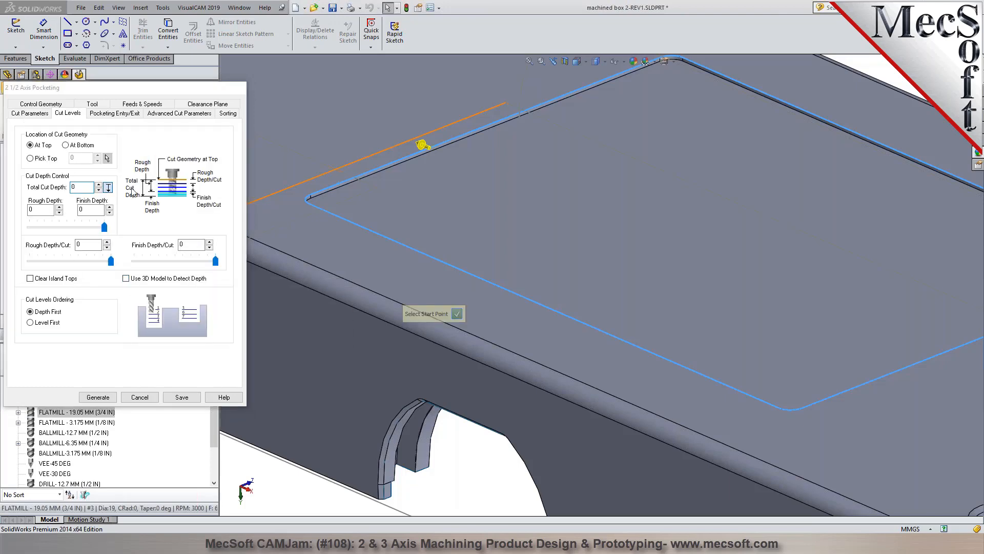
{"action": "left_click", "coordinate": [513, 208]}
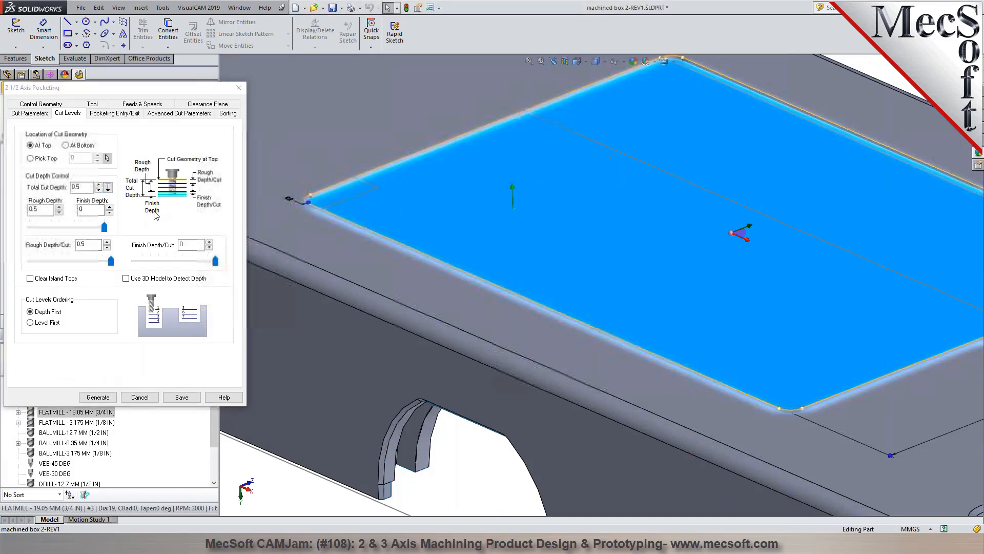
{"action": "left_click", "coordinate": [105, 398]}
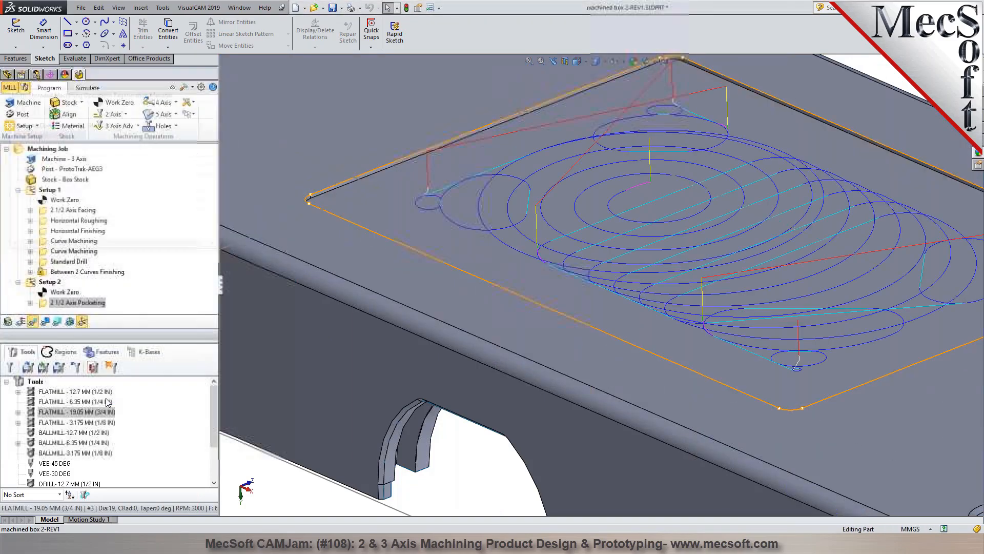
Edit the 2 1/2 Axis Pocketing operation to include a cleanup pass and regenerate its toolpath.
{"action": "scroll", "coordinate": [550, 245], "scroll_direction": "up", "scroll_amount": 4}
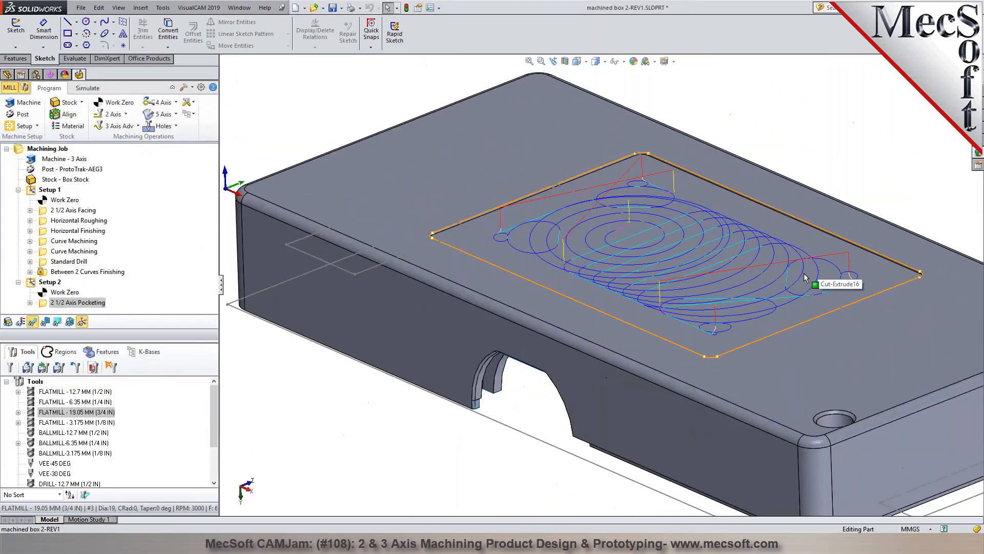
{"action": "double_click", "coordinate": [45, 306]}
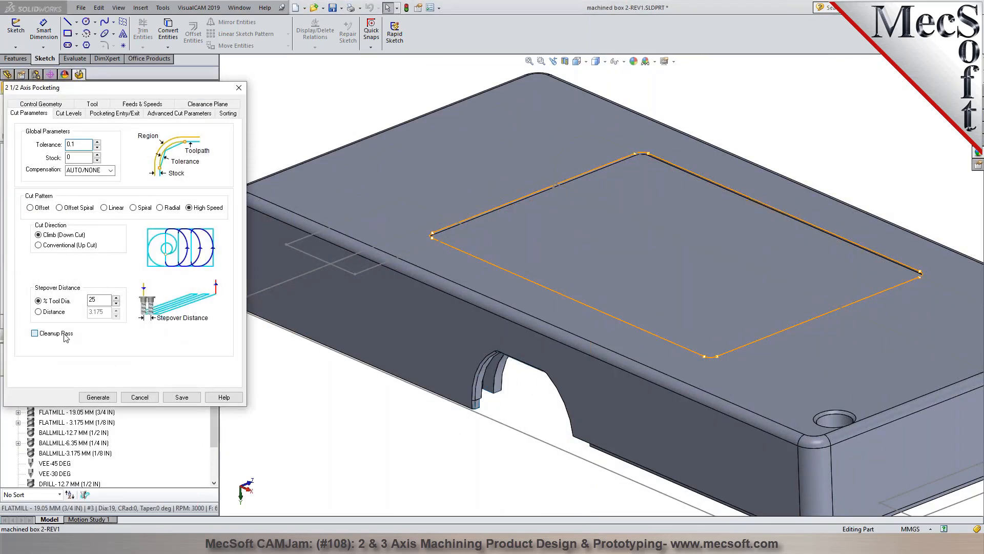
{"action": "left_click", "coordinate": [105, 398]}
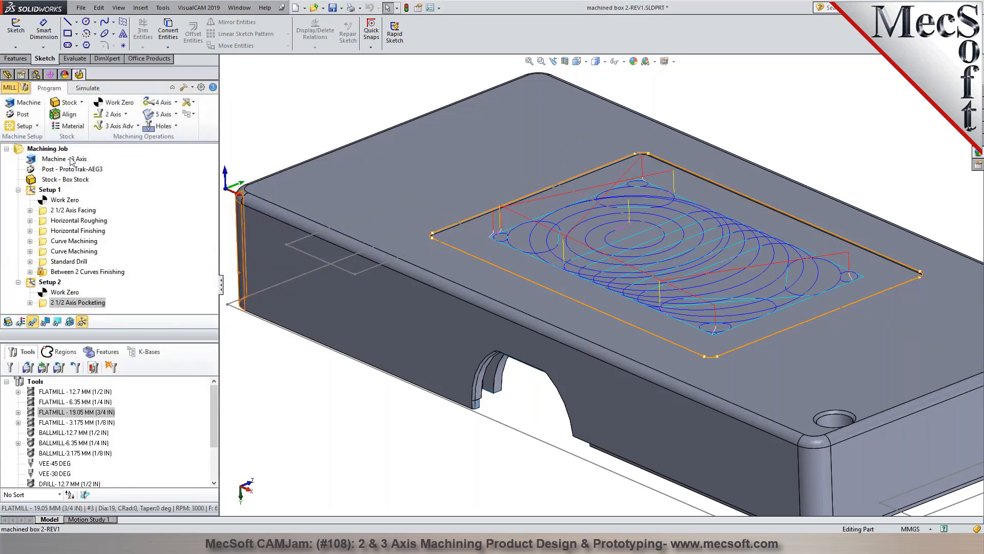
Show the simulated stock after the Standard Drill operation and simulate the Setup 2 pocketing on it.
{"action": "left_click", "coordinate": [77, 262]}
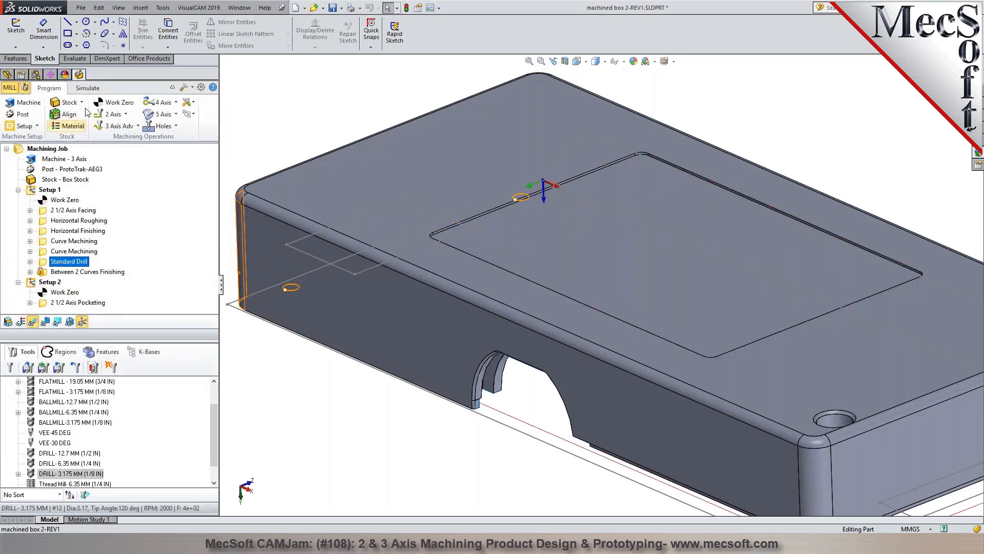
{"action": "left_click", "coordinate": [88, 88]}
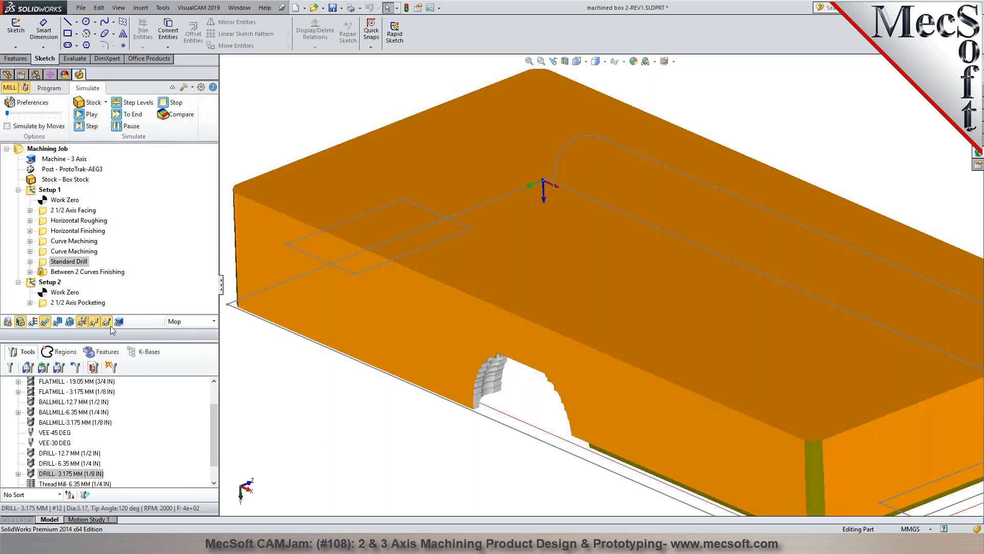
{"action": "left_click", "coordinate": [90, 303]}
{"action": "left_click", "coordinate": [81, 114]}
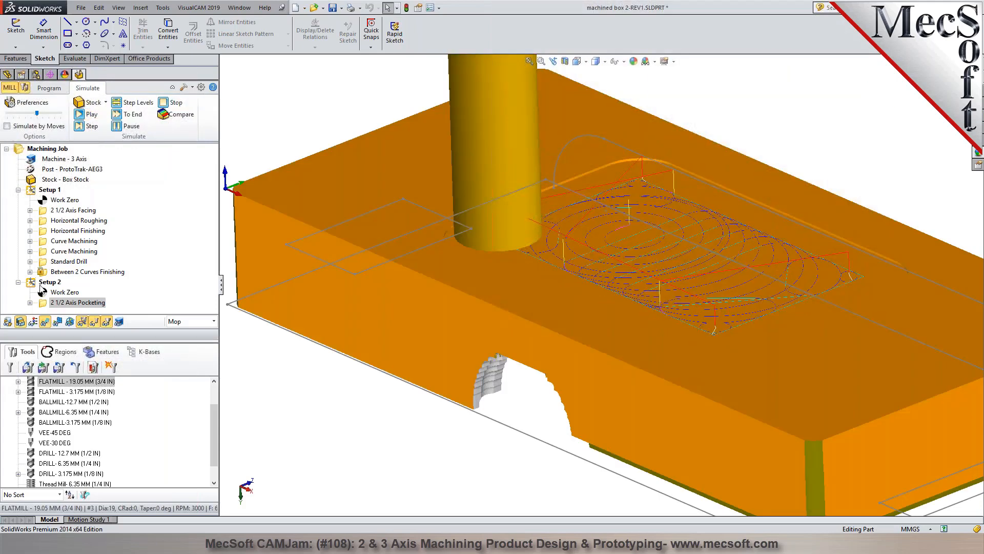
Cut the suppressed Between 2 Curves Finishing operation out of Setup 1.
{"action": "left_click", "coordinate": [48, 272]}
{"action": "right_click", "coordinate": [47, 271]}
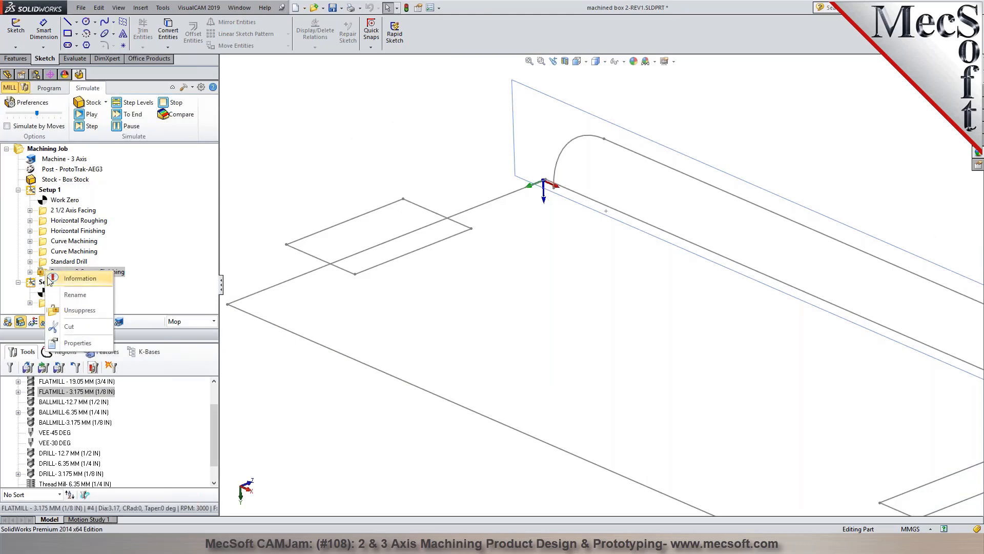
{"action": "left_click", "coordinate": [70, 326]}
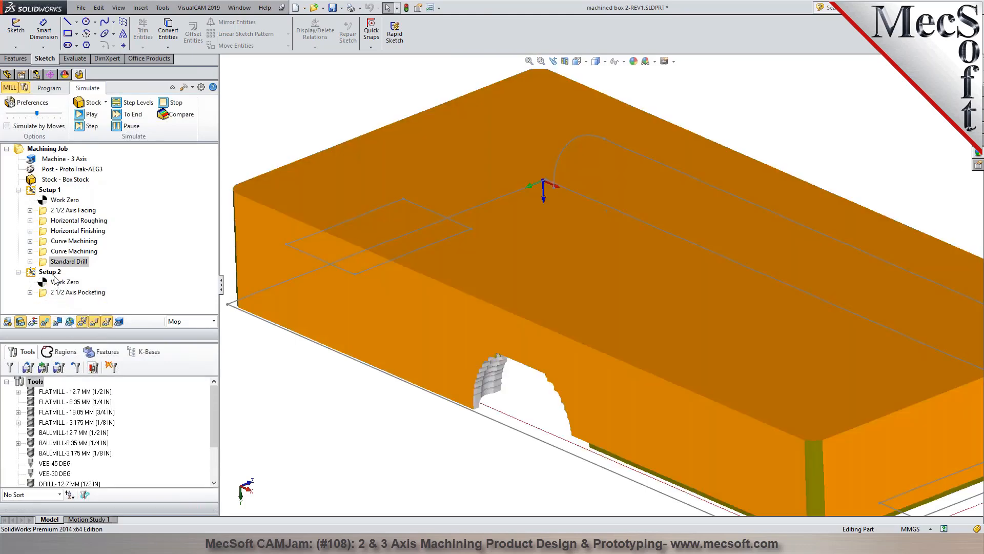
Replay the material removal simulation of the Setup 2 pocketing and view the machined recess from above.
{"action": "left_click", "coordinate": [50, 272]}
{"action": "left_click", "coordinate": [77, 292]}
{"action": "left_click", "coordinate": [90, 115]}
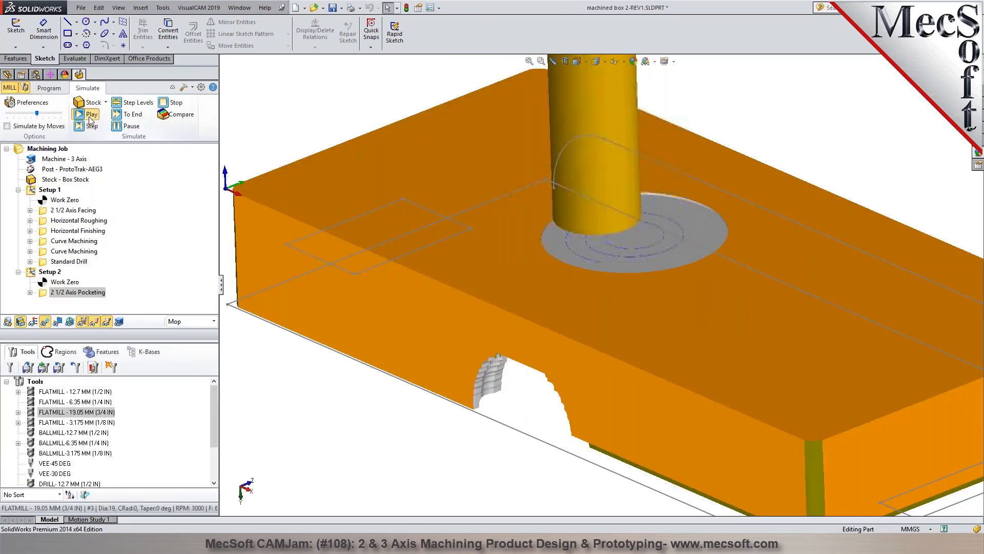
{"action": "scroll", "coordinate": [382, 334], "scroll_direction": "up", "scroll_amount": 4}
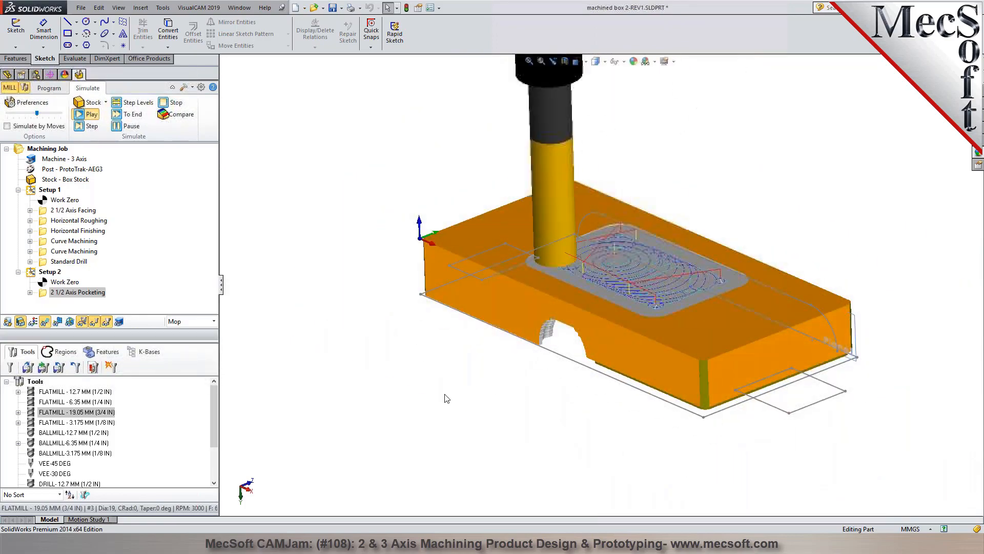
{"action": "middle_click_drag", "start_coordinate": [498, 363], "coordinate": [524, 433]}
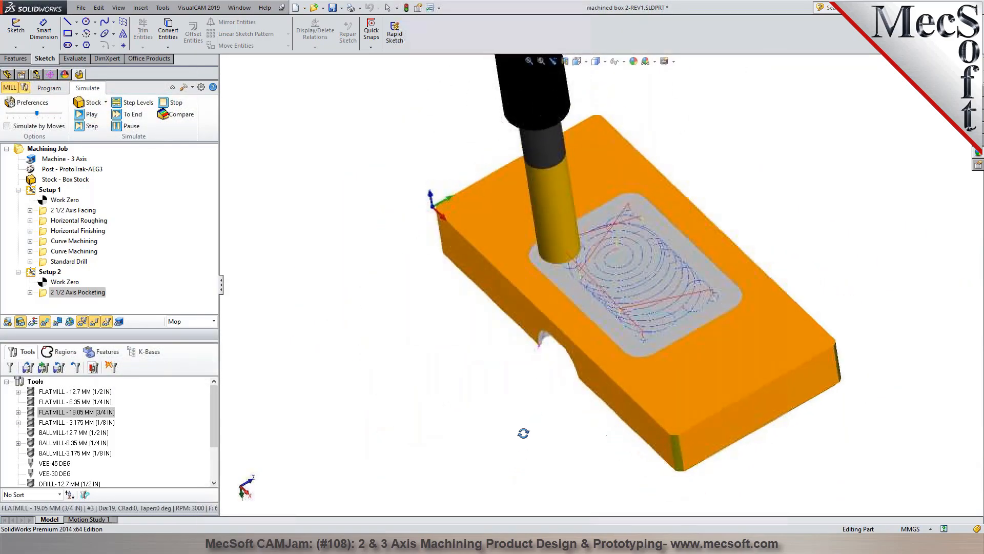
Look closely at the box's rounded corner edge and define a new fillet mill with a corner radius of 2.
{"action": "left_click", "coordinate": [49, 88]}
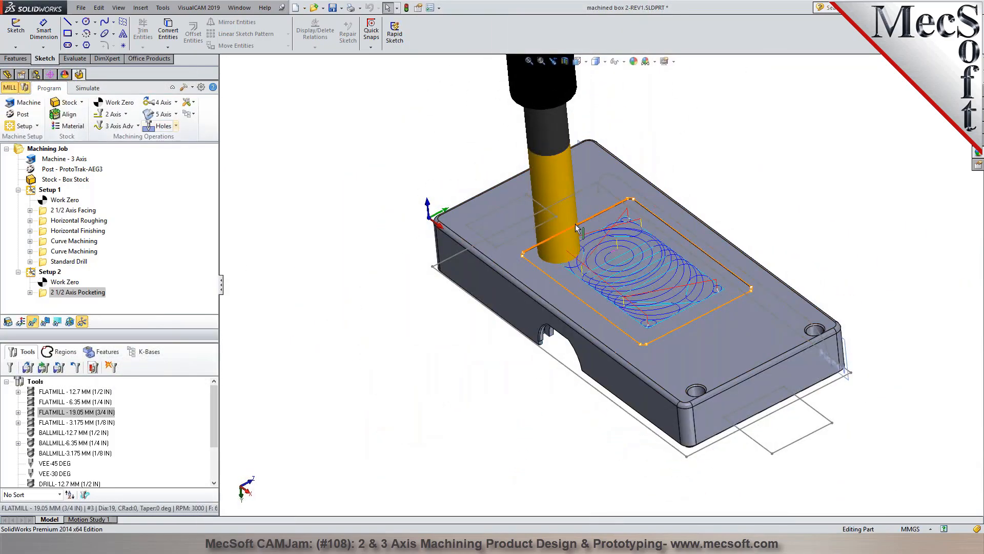
{"action": "scroll", "coordinate": [359, 227], "scroll_direction": "down", "scroll_amount": 2}
{"action": "scroll", "coordinate": [306, 245], "scroll_direction": "down", "scroll_amount": 3}
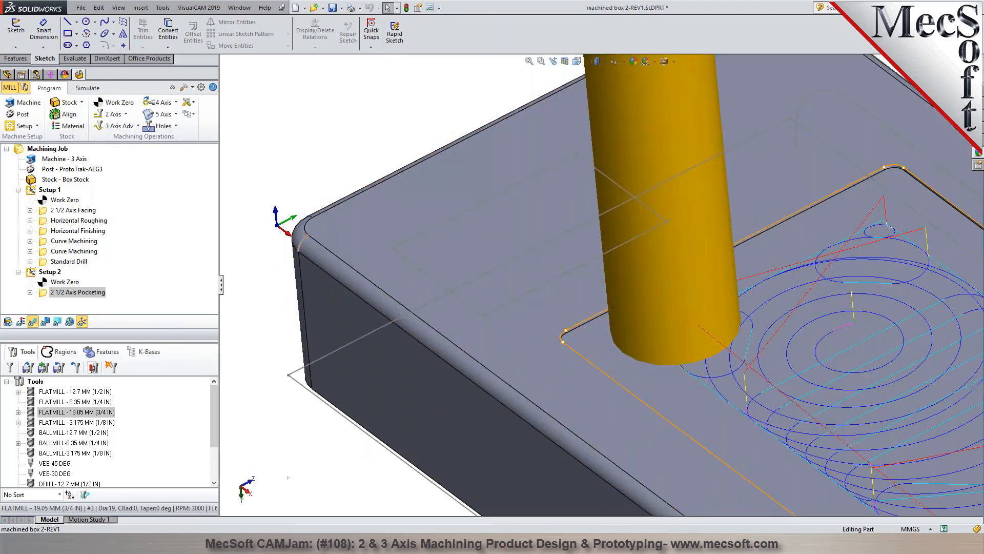
{"action": "left_click", "coordinate": [302, 243]}
{"action": "left_click", "coordinate": [277, 286]}
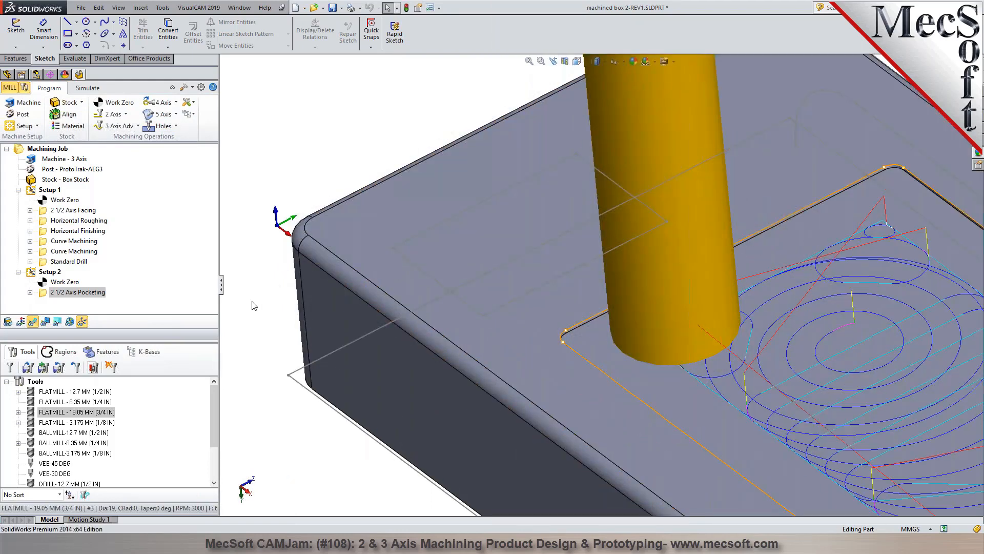
{"action": "left_click", "coordinate": [9, 369]}
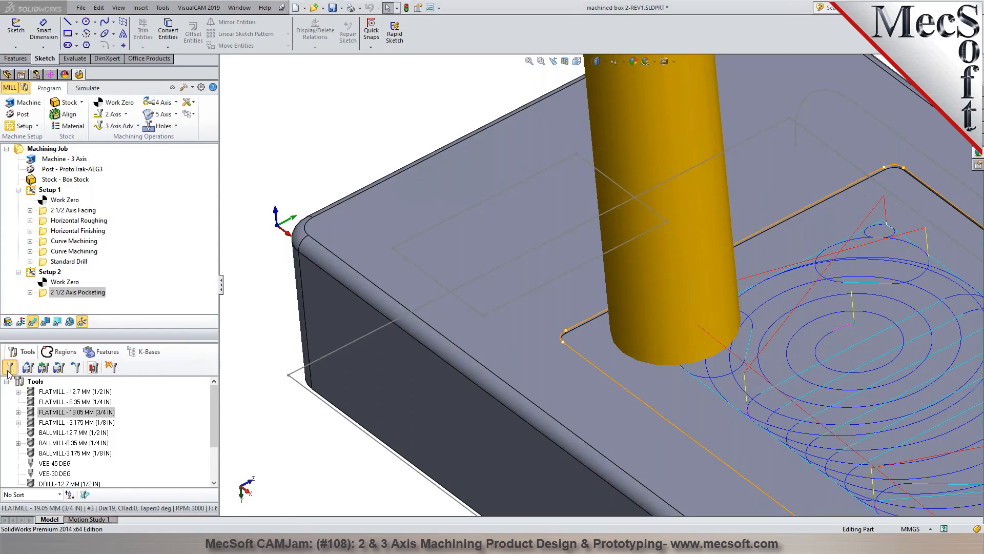
{"action": "left_click", "coordinate": [449, 141]}
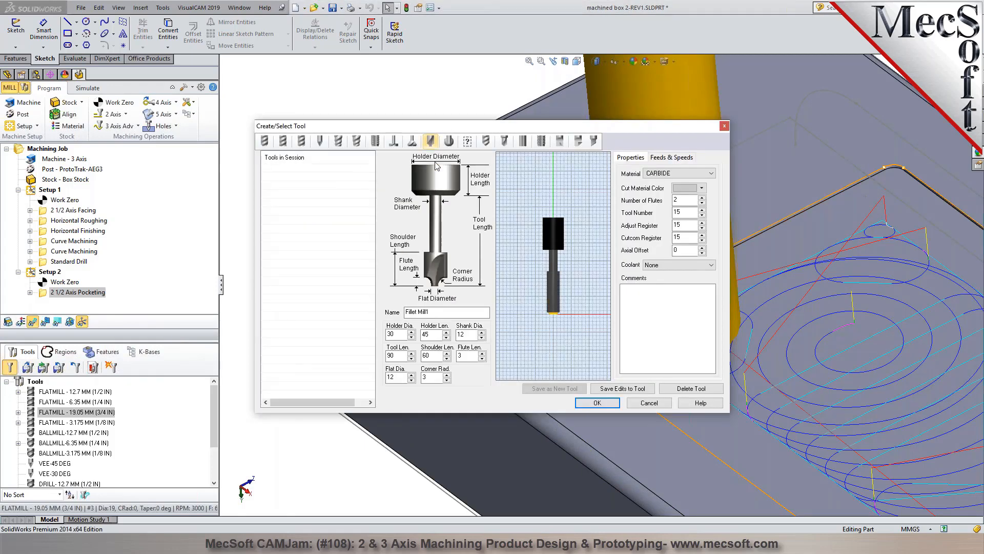
{"action": "double_click", "coordinate": [431, 377]}
{"action": "type", "text": "2"}
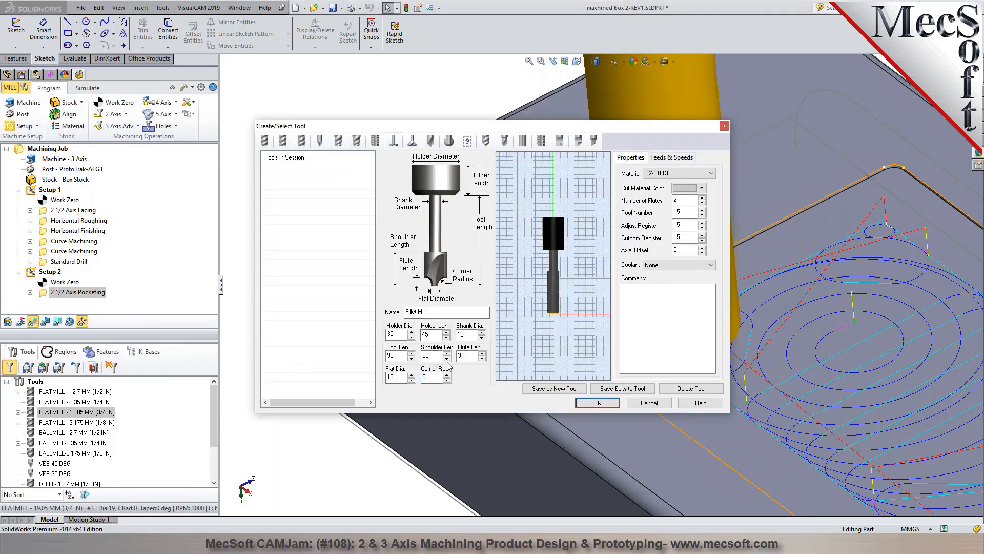
Set the fillet mill's tool length to 40 and shoulder length to 25, and save it as new tool Fillet Mill1.
{"action": "double_click", "coordinate": [466, 357]}
{"action": "type", "text": "40"}
{"action": "key", "text": "Tab"}
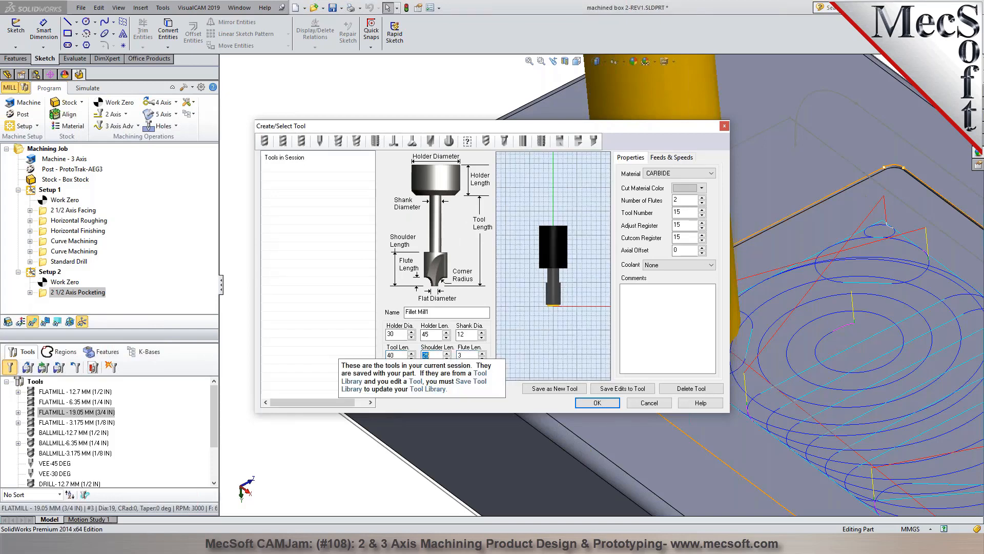
{"action": "left_click", "coordinate": [542, 391]}
{"action": "left_click", "coordinate": [584, 404]}
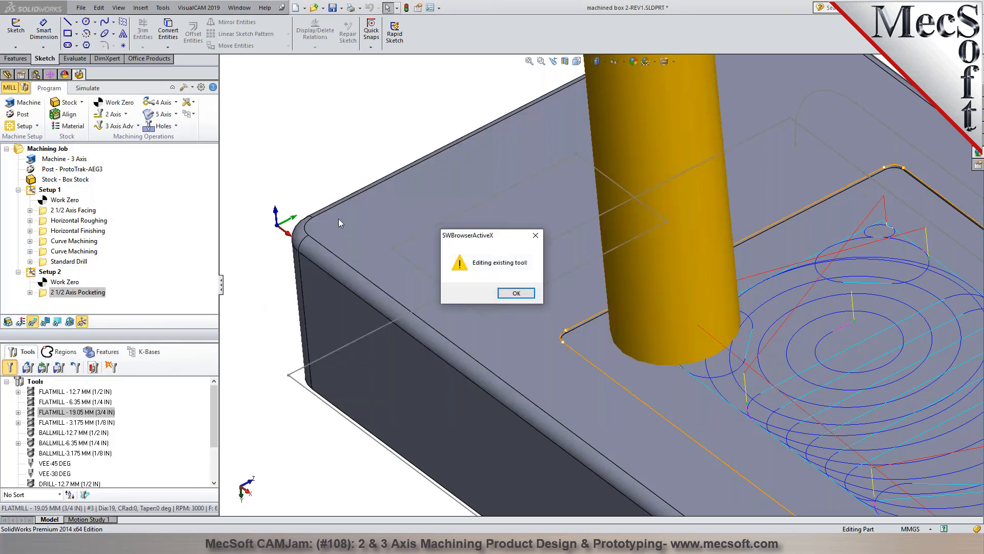
{"action": "left_click", "coordinate": [507, 293]}
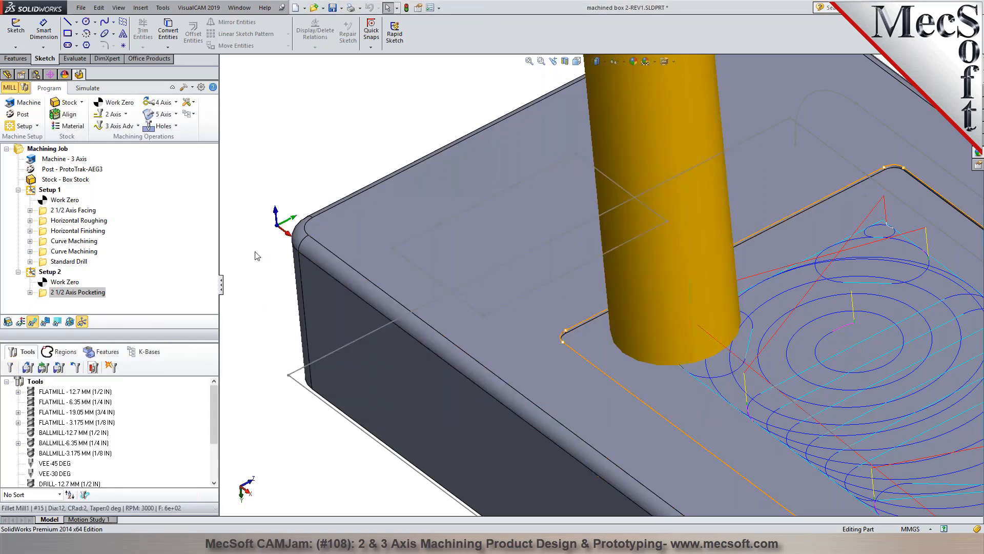
Start a 2 1/2 Axis Profiling operation in Setup 2 using the full tangent edge chain along the box's rounded outer border as the machining region.
{"action": "left_click", "coordinate": [126, 114]}
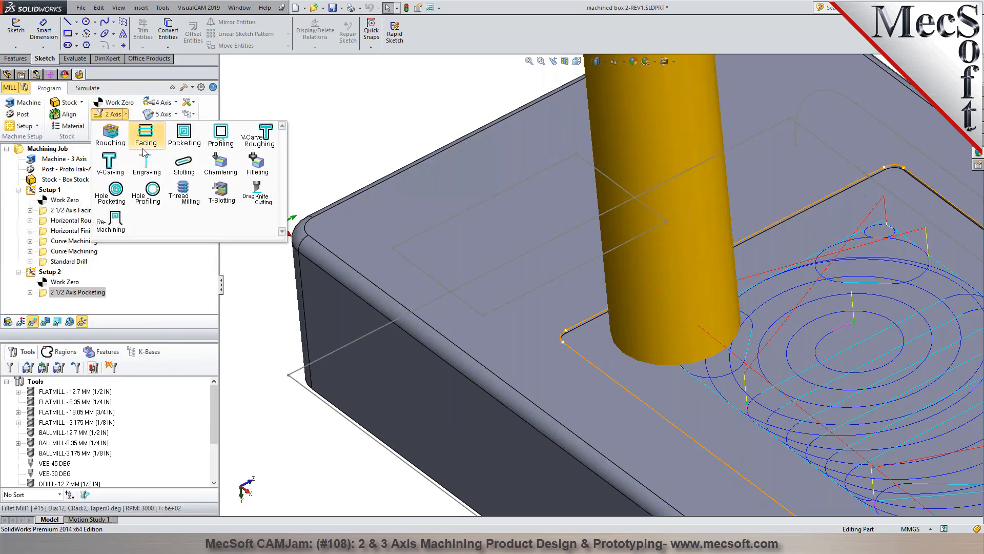
{"action": "left_click", "coordinate": [220, 136]}
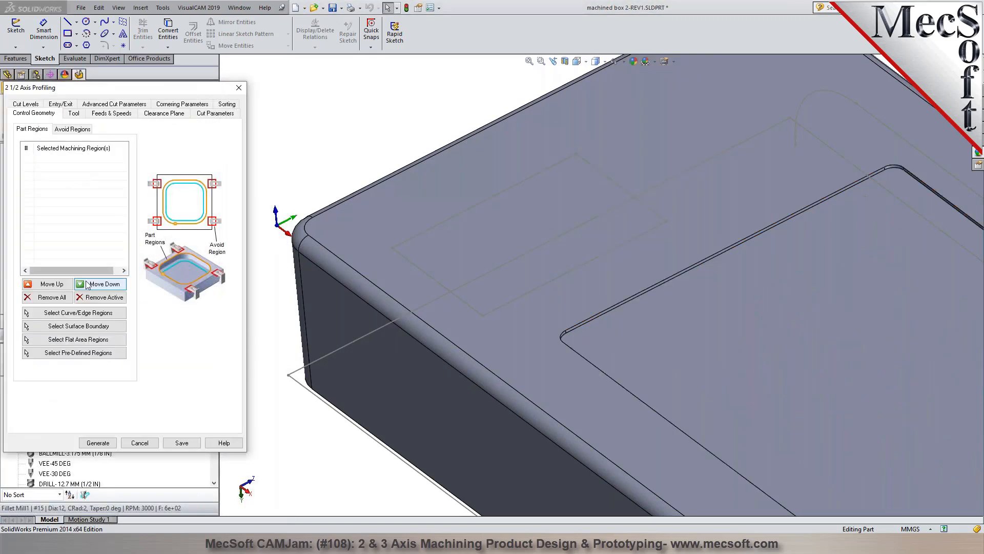
{"action": "left_click", "coordinate": [66, 312]}
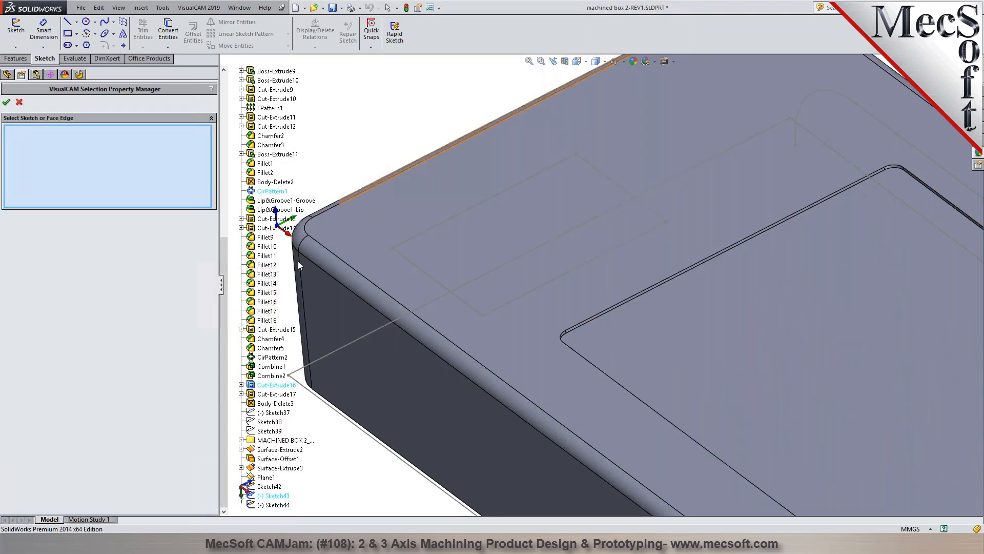
{"action": "key", "text": "z"}
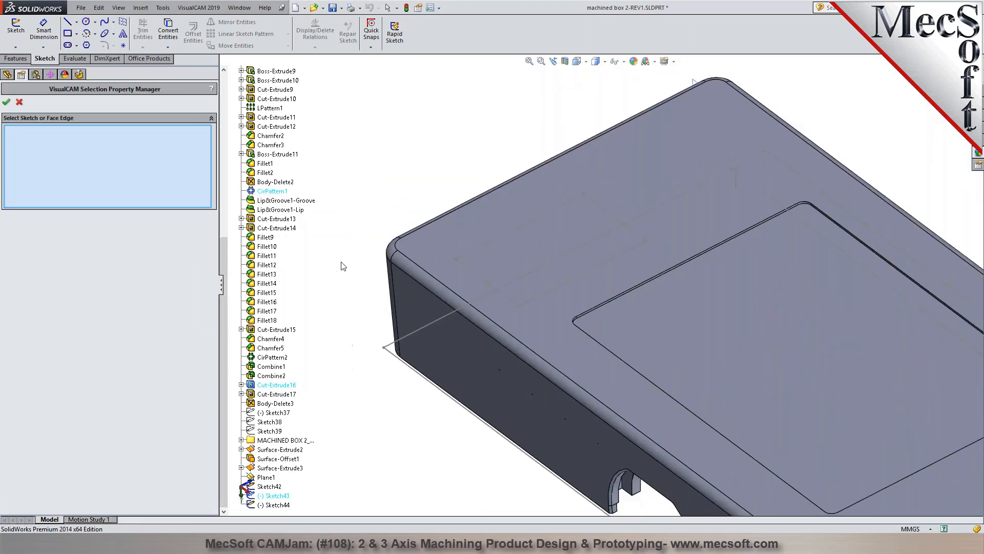
{"action": "right_click", "coordinate": [387, 261]}
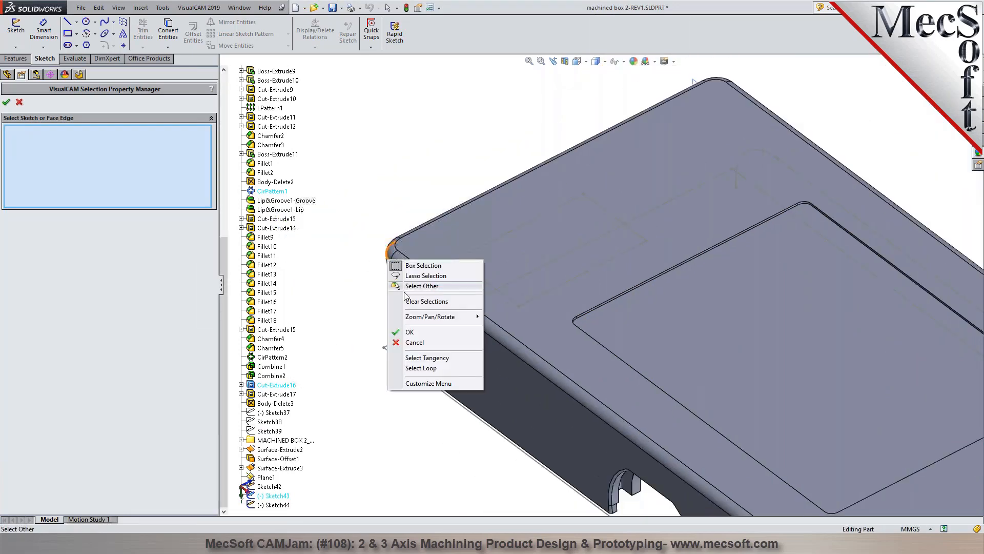
{"action": "left_click", "coordinate": [427, 358]}
{"action": "scroll", "coordinate": [603, 286], "scroll_direction": "up", "scroll_amount": 5}
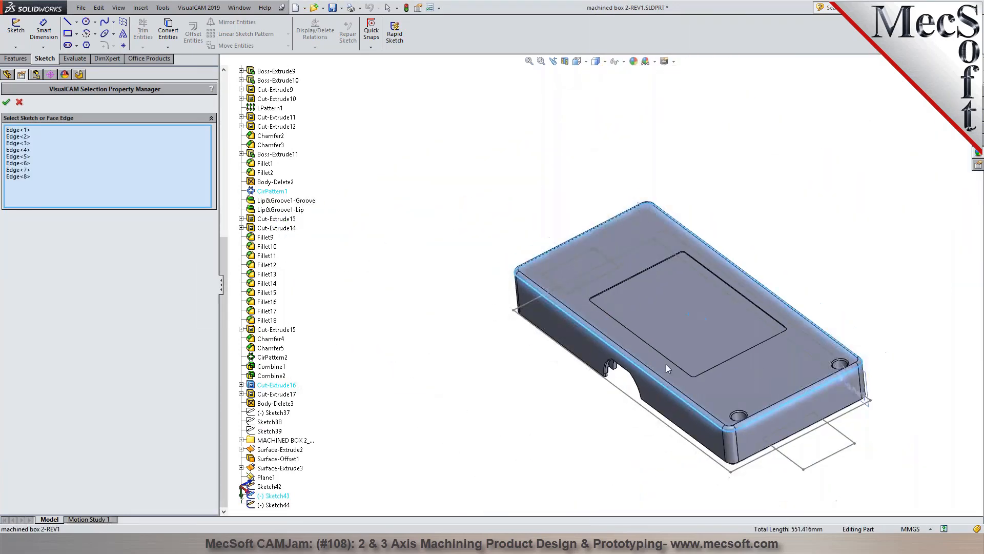
{"action": "scroll", "coordinate": [883, 390], "scroll_direction": "down", "scroll_amount": 2}
{"action": "left_click", "coordinate": [10, 103]}
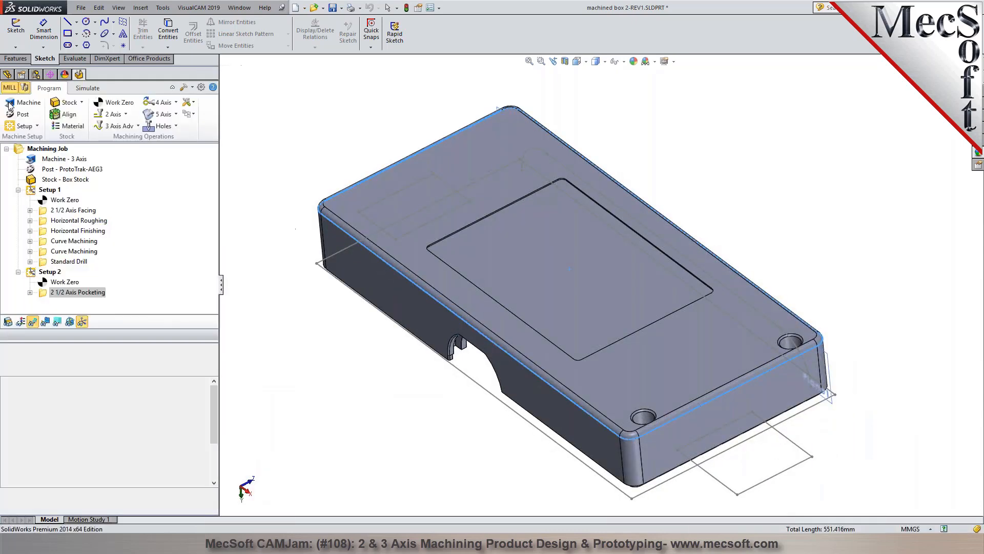
Assign Fillet Mill1 to the profiling operation and set climb cutting on the outside of closed curves.
{"action": "left_click", "coordinate": [72, 113]}
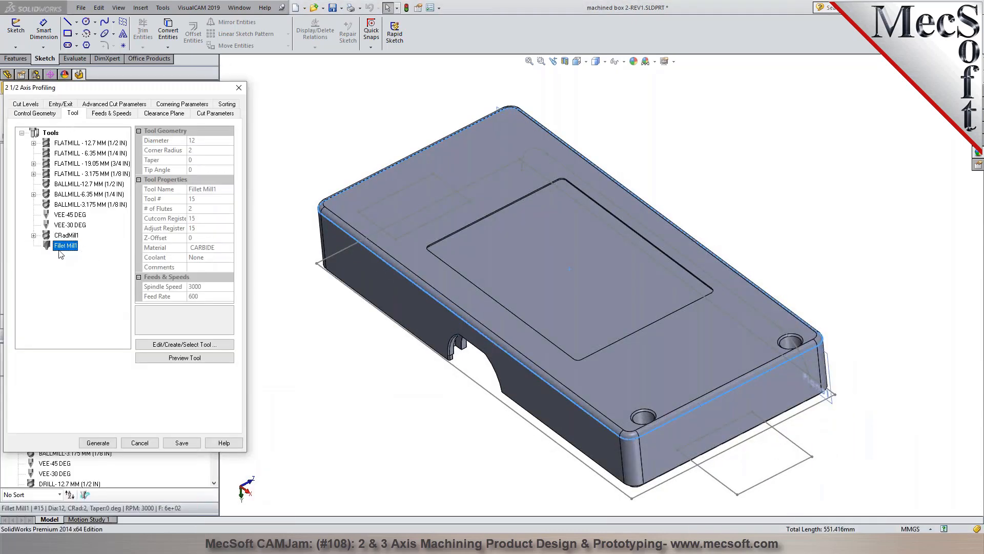
{"action": "left_click", "coordinate": [109, 113]}
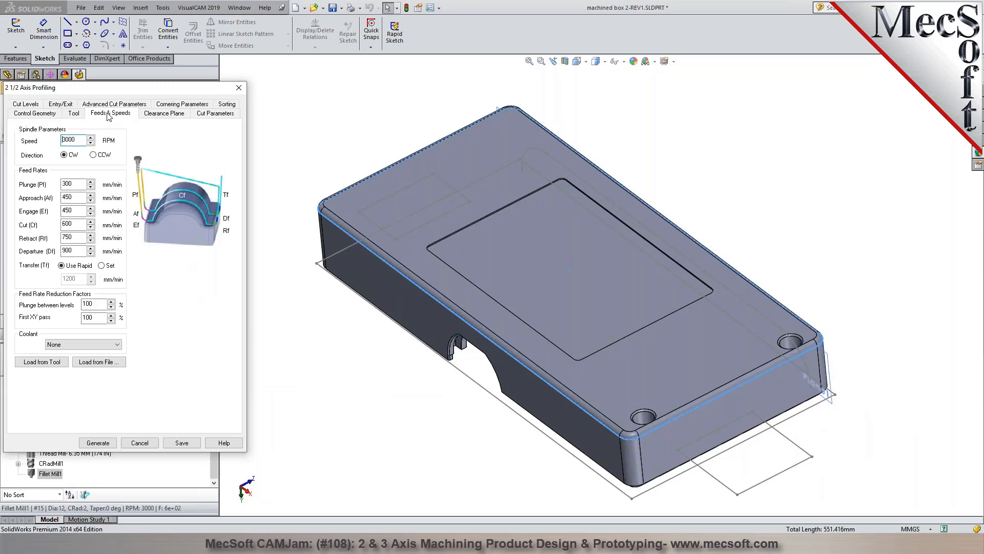
{"action": "left_click", "coordinate": [165, 114]}
{"action": "left_click", "coordinate": [213, 114]}
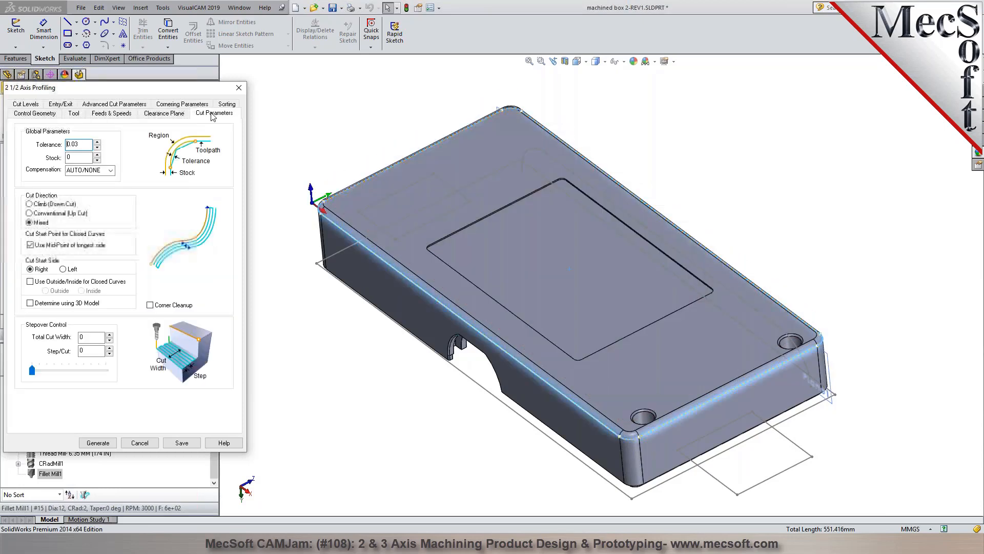
{"action": "left_click", "coordinate": [34, 282]}
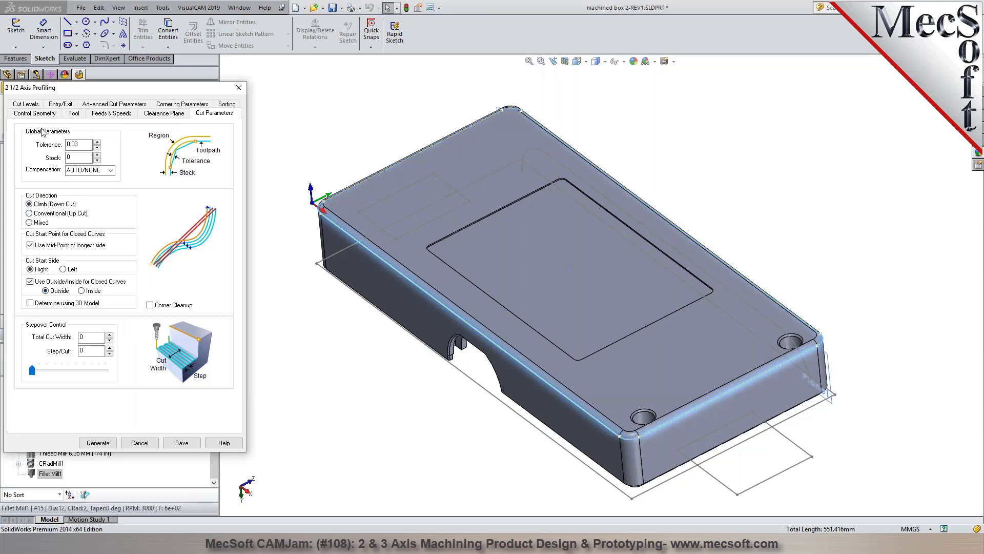
Check the profiling operation's cut levels and entry/exit motions, and generate its toolpath around the box.
{"action": "left_click", "coordinate": [35, 113]}
{"action": "left_click", "coordinate": [34, 106]}
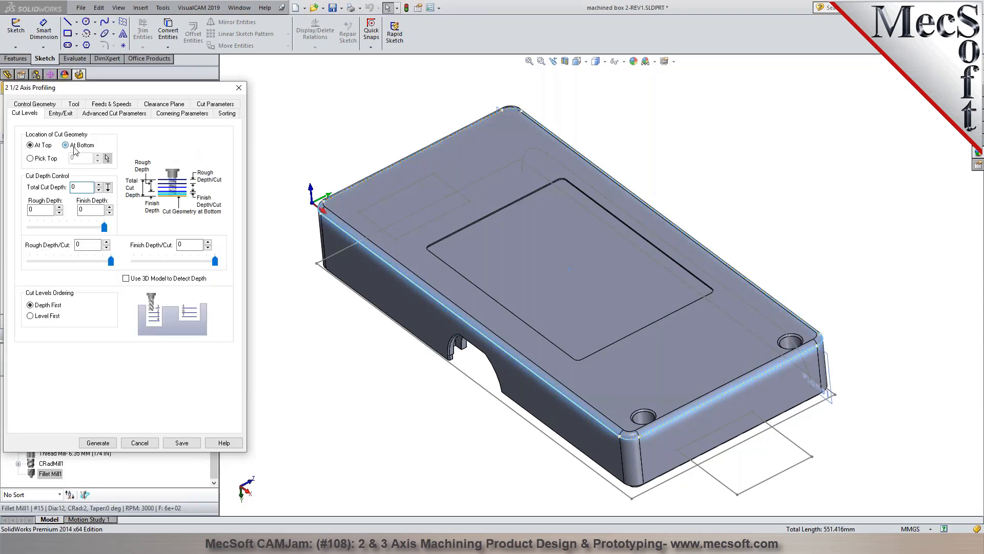
{"action": "left_click", "coordinate": [73, 114]}
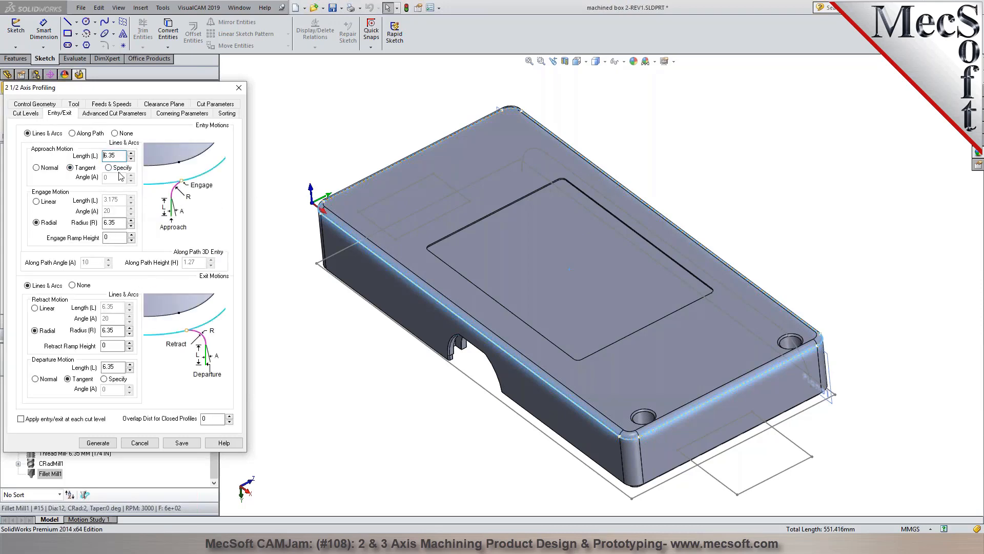
{"action": "left_click", "coordinate": [98, 443]}
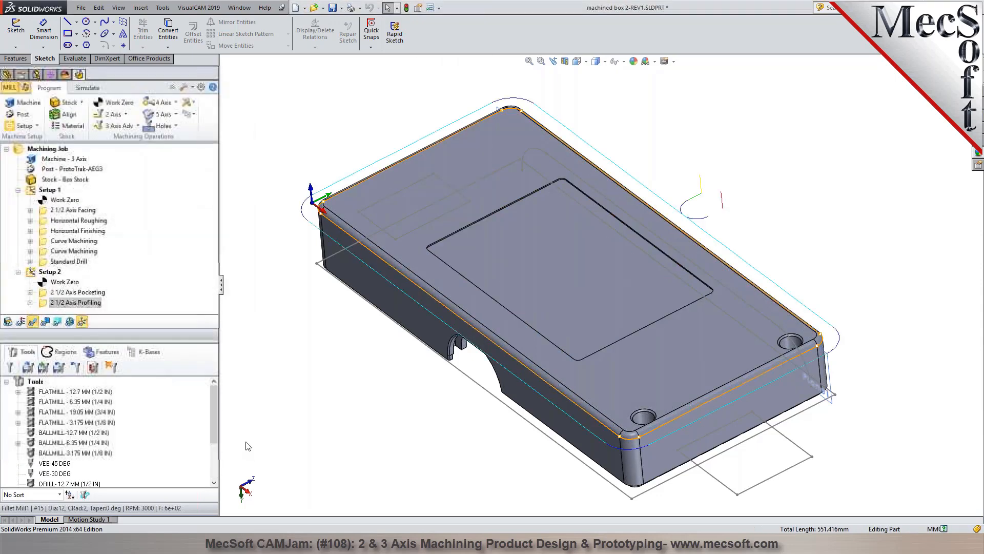
{"action": "middle_click_drag", "start_coordinate": [292, 402], "coordinate": [294, 369]}
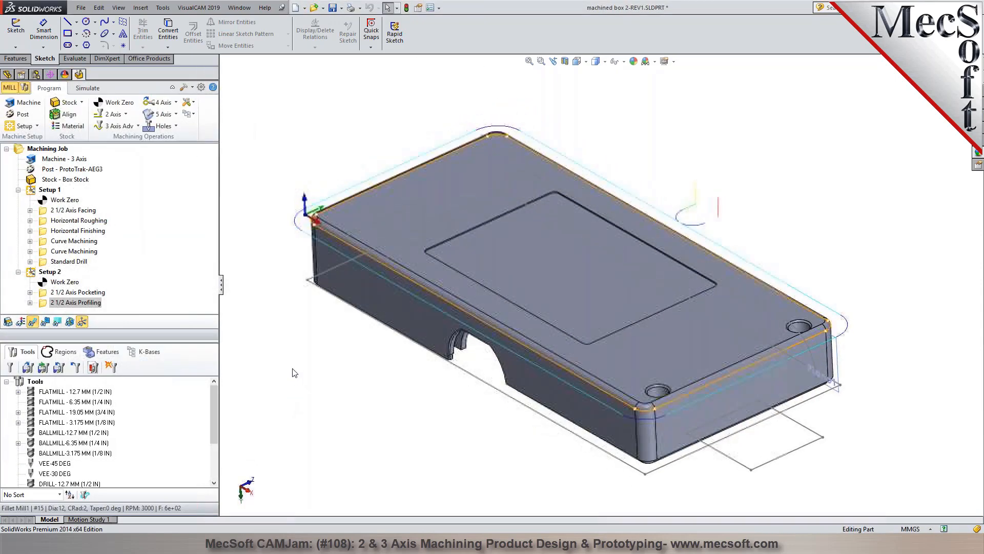
Simulate the material removal of the 2 1/2 Axis Profiling and examine the fillet mill against the rounded corner up close.
{"action": "left_click", "coordinate": [87, 88]}
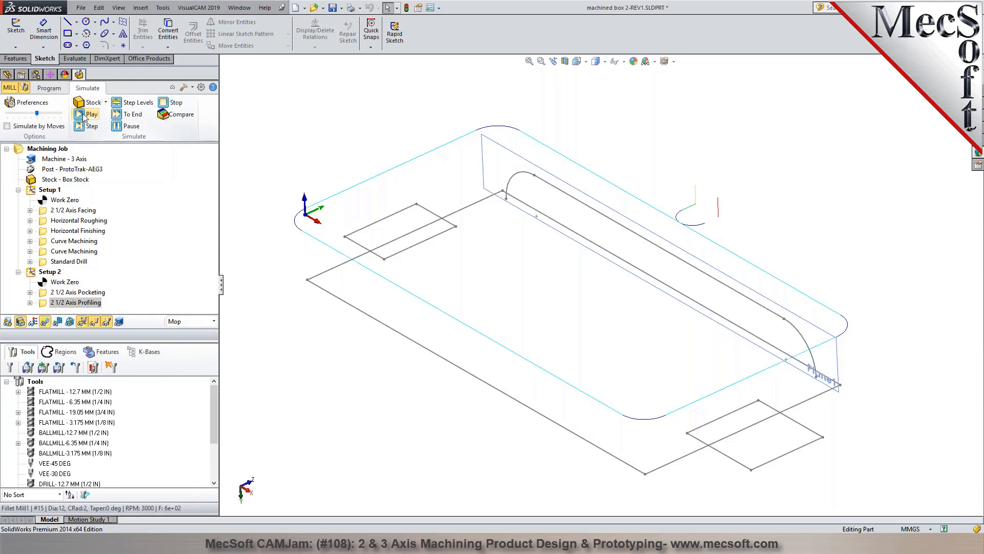
{"action": "left_click", "coordinate": [84, 114]}
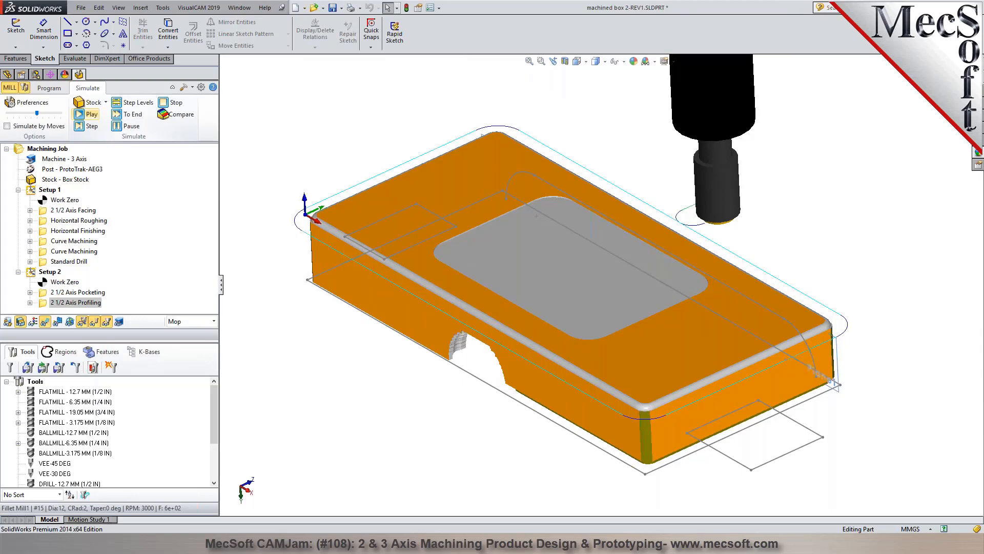
{"action": "middle_click_drag", "start_coordinate": [336, 280], "coordinate": [316, 225]}
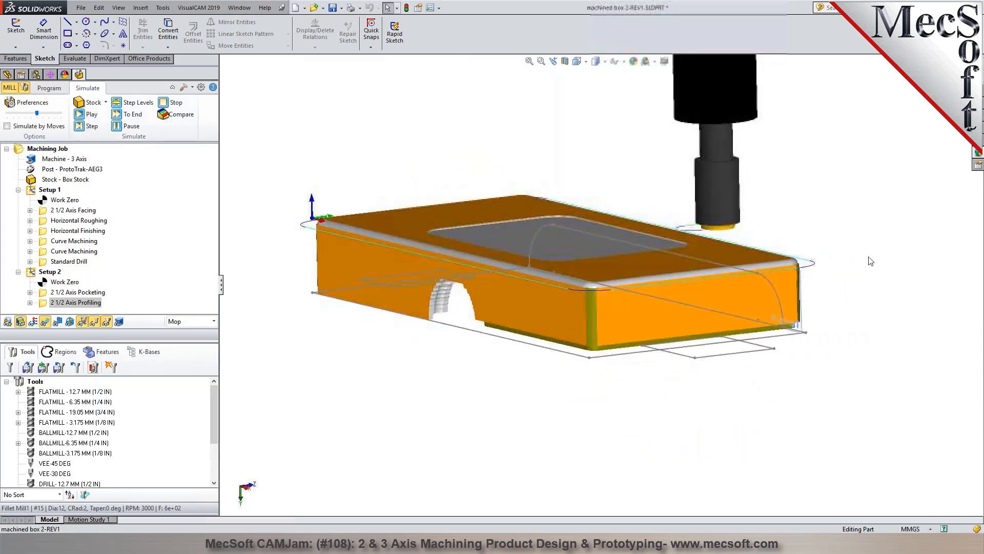
{"action": "scroll", "coordinate": [727, 242], "scroll_direction": "down", "scroll_amount": 6}
{"action": "middle_click_drag", "start_coordinate": [663, 251], "coordinate": [778, 299]}
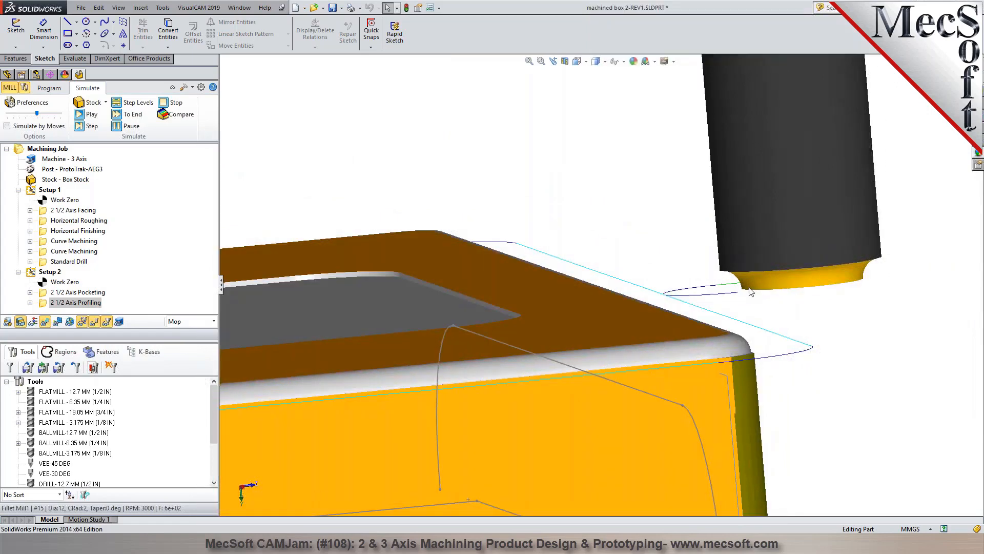
{"action": "scroll", "coordinate": [772, 323], "scroll_direction": "up", "scroll_amount": 4}
{"action": "middle_click_drag", "start_coordinate": [769, 325], "coordinate": [776, 354]}
{"action": "scroll", "coordinate": [777, 353], "scroll_direction": "up", "scroll_amount": 4}
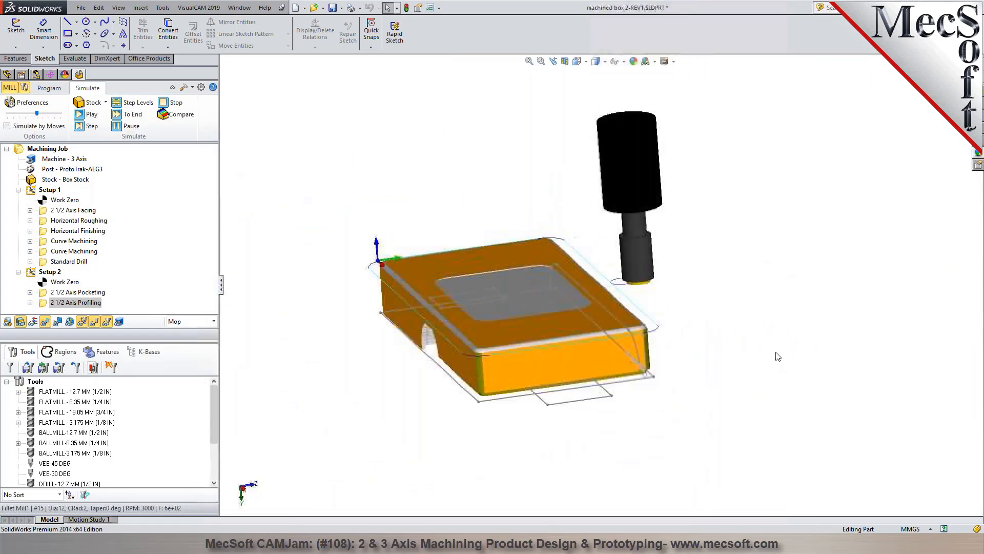
{"action": "middle_click_drag", "start_coordinate": [329, 205], "coordinate": [343, 237]}
Generate a linear XY Instance in Setup 2 with one X copy, one Y copy and a Y spacing of 100.
{"action": "left_click", "coordinate": [48, 88]}
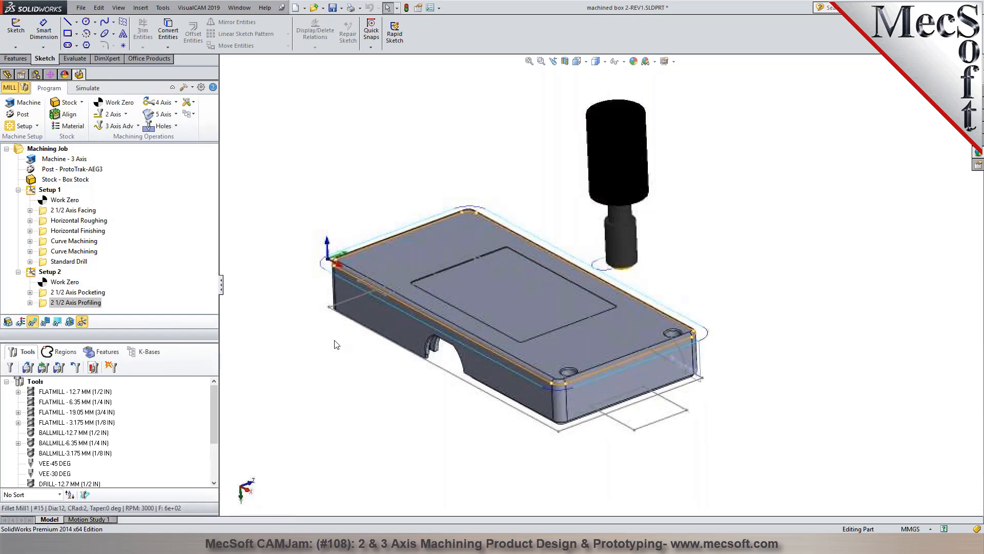
{"action": "left_click", "coordinate": [191, 104]}
{"action": "left_click", "coordinate": [193, 104]}
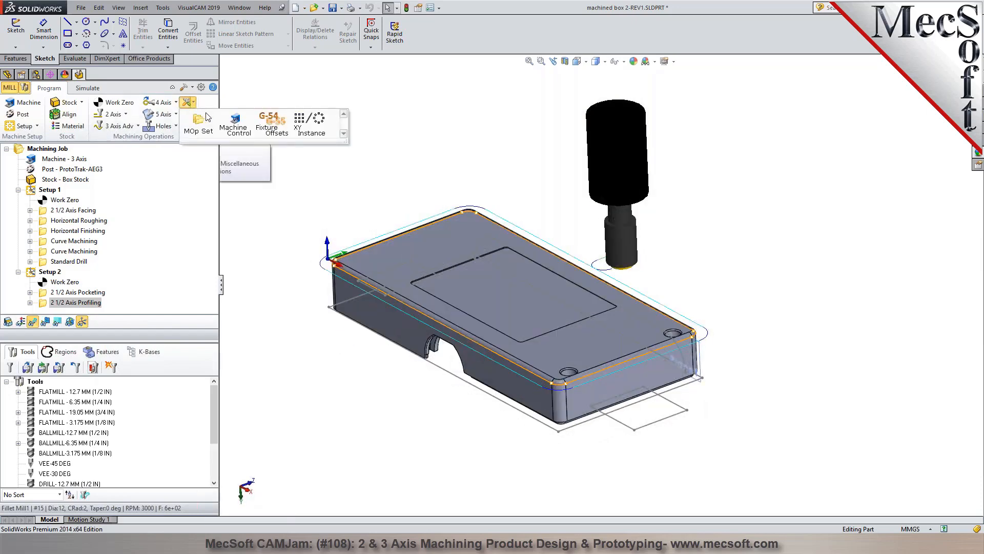
{"action": "left_click", "coordinate": [310, 124]}
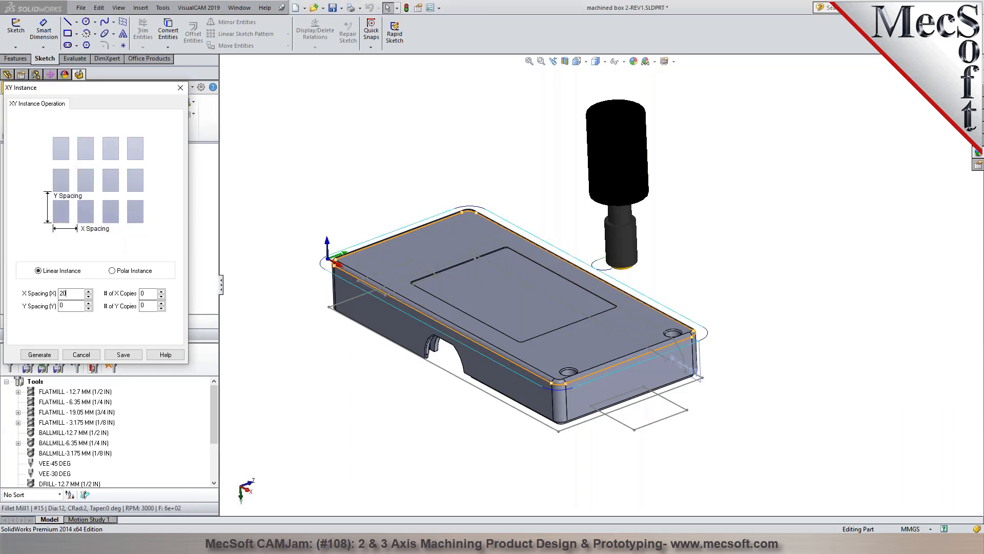
{"action": "left_click_drag", "start_coordinate": [74, 305], "coordinate": [33, 305]}
{"action": "left_click", "coordinate": [40, 354]}
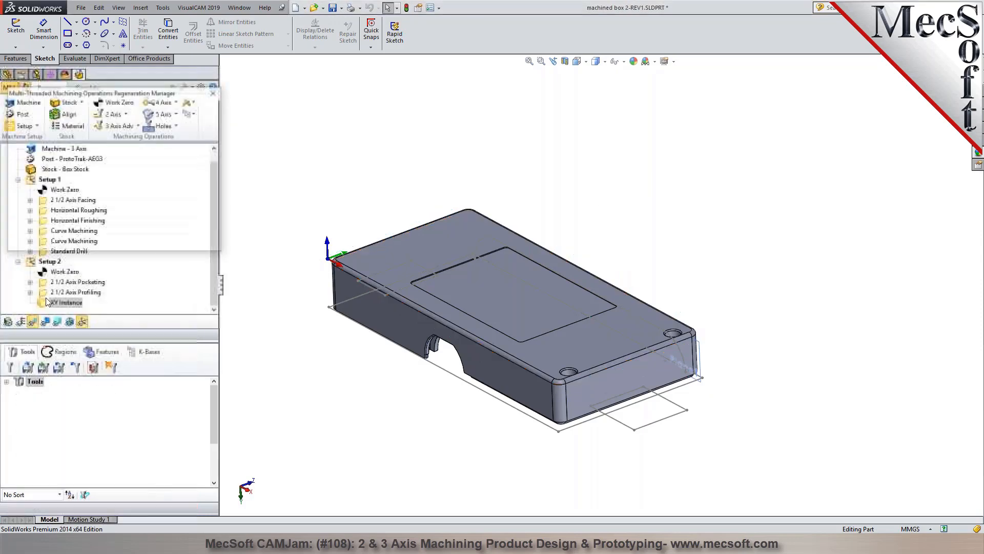
Move the 2 1/2 Axis Profiling operation into the XY Instance and view the copied toolpaths.
{"action": "left_click_drag", "start_coordinate": [46, 297], "coordinate": [60, 303]}
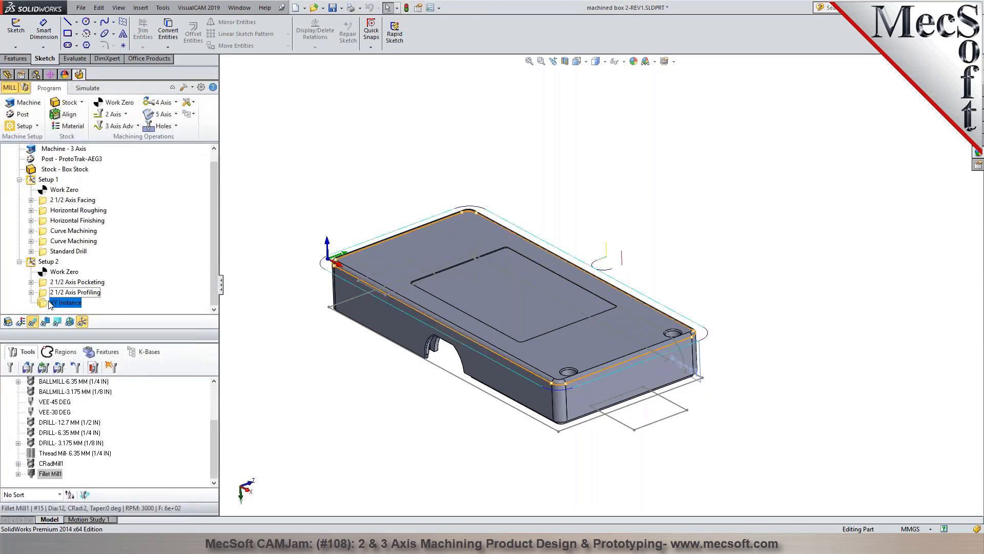
{"action": "scroll", "coordinate": [322, 412], "scroll_direction": "up", "scroll_amount": 3}
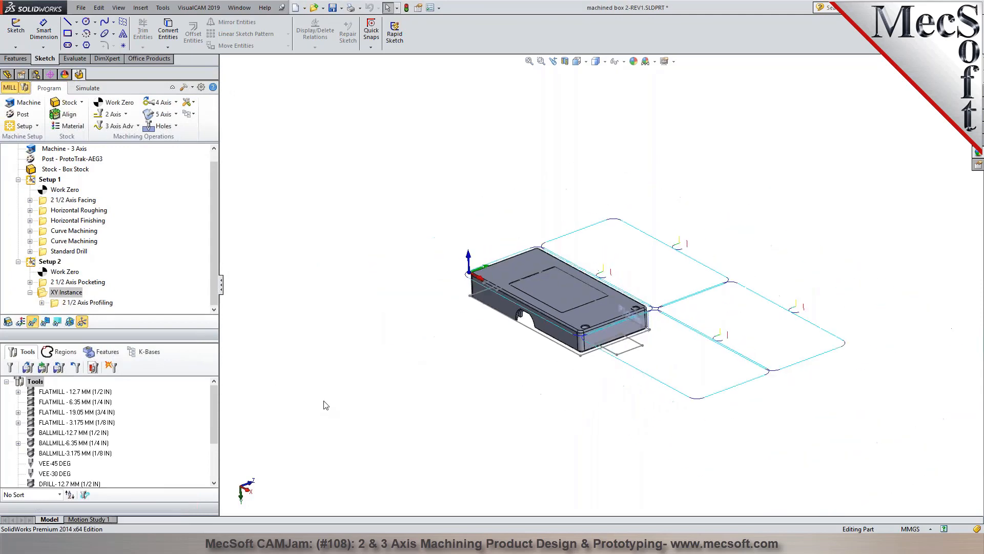
{"action": "mouse_move", "coordinate": [325, 402]}
{"action": "middle_mouse_down"}
{"action": "mouse_move", "coordinate": [415, 396]}
{"action": "mouse_move", "coordinate": [385, 421]}
{"action": "mouse_move", "coordinate": [333, 399]}
{"action": "middle_mouse_up"}
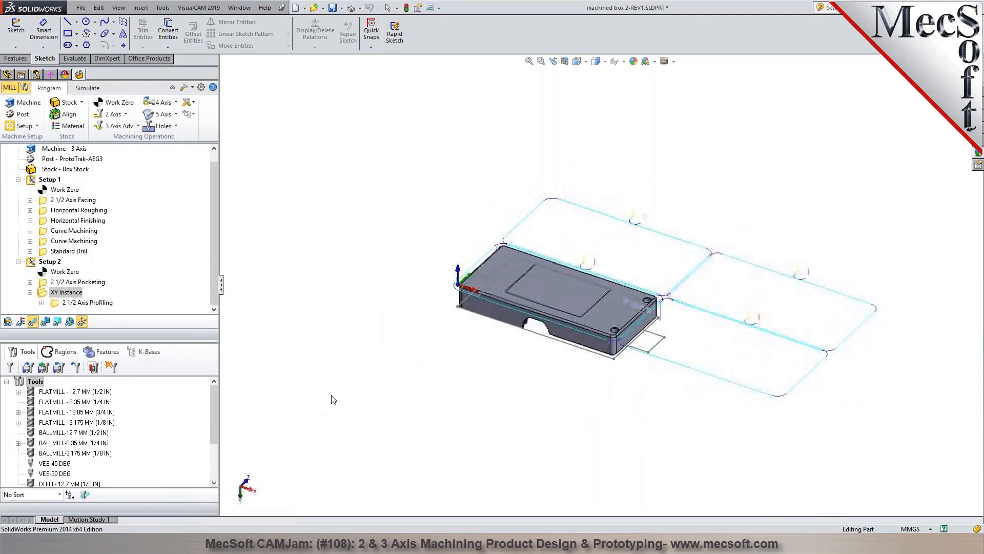
Edit the X and Y spacing of the XY Instance and regenerate it.
{"action": "double_click", "coordinate": [54, 303]}
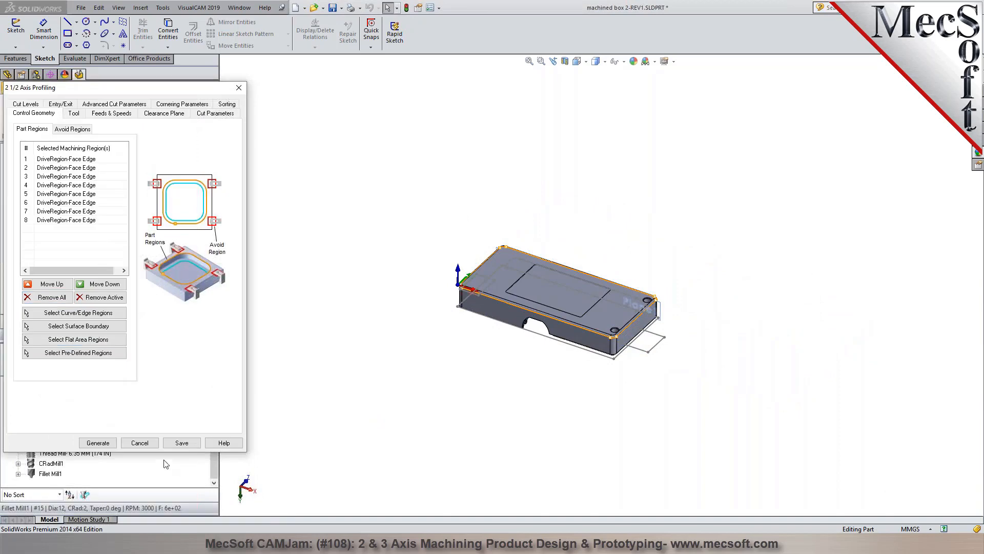
{"action": "left_click", "coordinate": [139, 442]}
{"action": "double_click", "coordinate": [56, 292]}
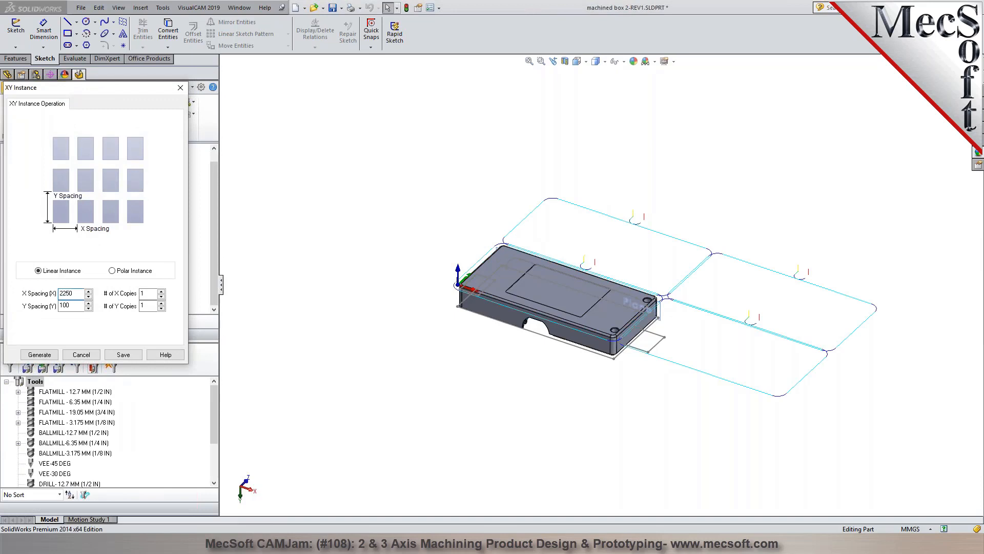
{"action": "double_click", "coordinate": [69, 306]}
{"action": "left_click", "coordinate": [48, 355]}
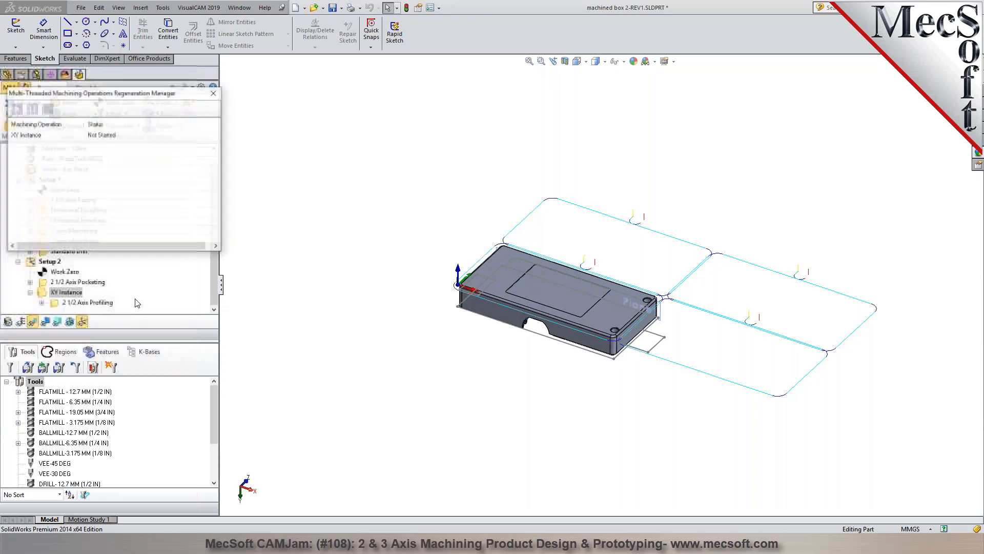
Examine Setup 1's Horizontal Roughing toolpath inside the box and look over the available advanced 3-axis machining operations.
{"action": "left_click", "coordinate": [81, 303]}
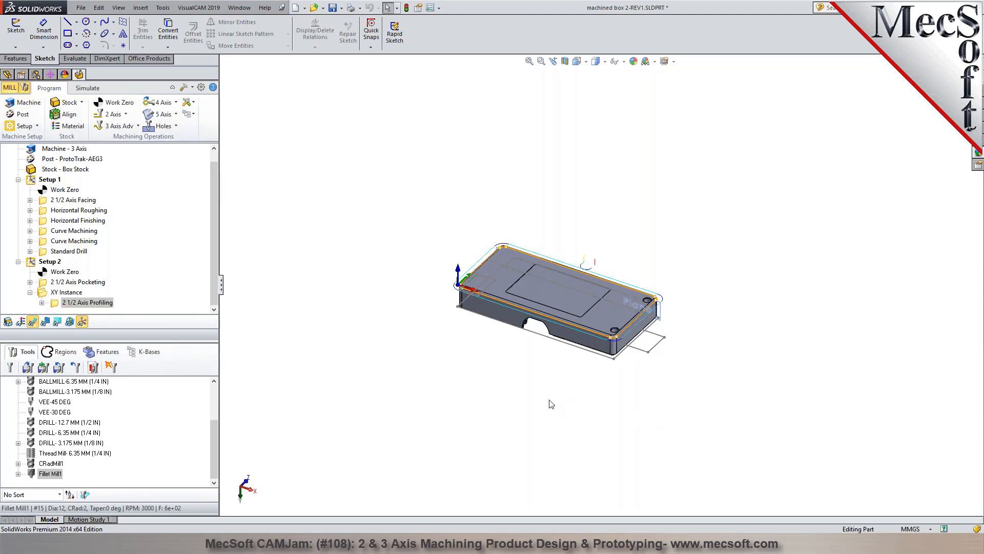
{"action": "middle_click_drag", "start_coordinate": [551, 403], "coordinate": [710, 295]}
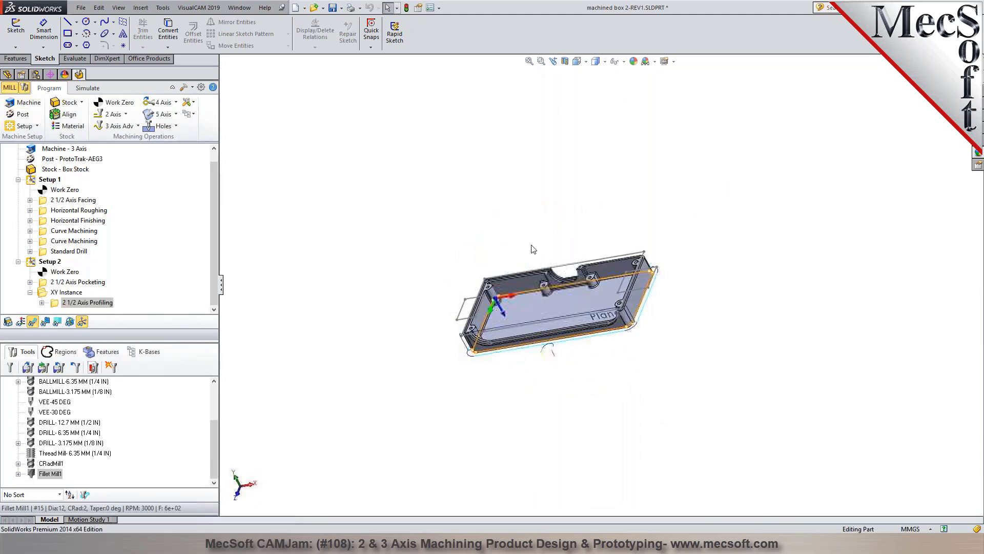
{"action": "scroll", "coordinate": [533, 249], "scroll_direction": "down", "scroll_amount": 4}
{"action": "middle_click_drag", "start_coordinate": [581, 342], "coordinate": [467, 349]}
{"action": "left_click", "coordinate": [59, 211]}
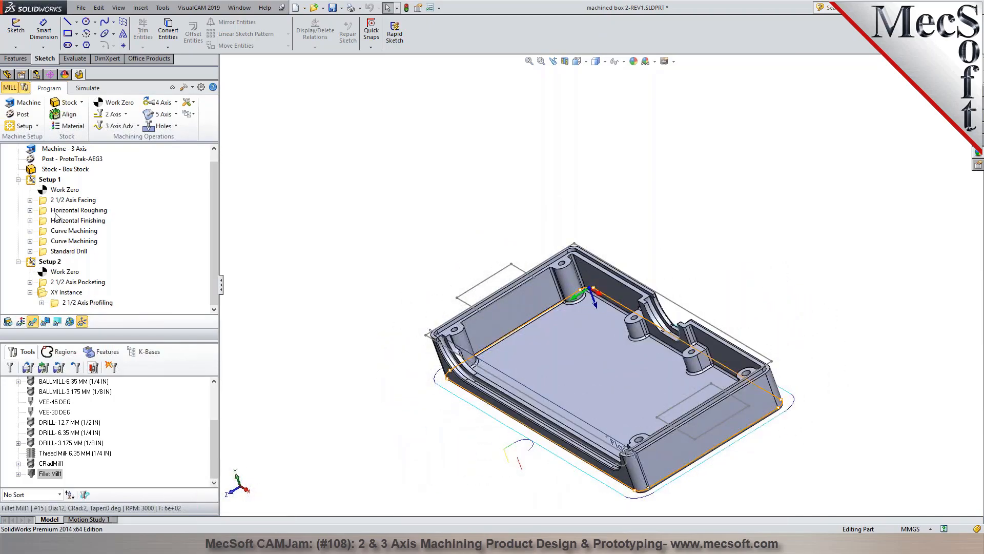
{"action": "scroll", "coordinate": [606, 332], "scroll_direction": "down", "scroll_amount": 3}
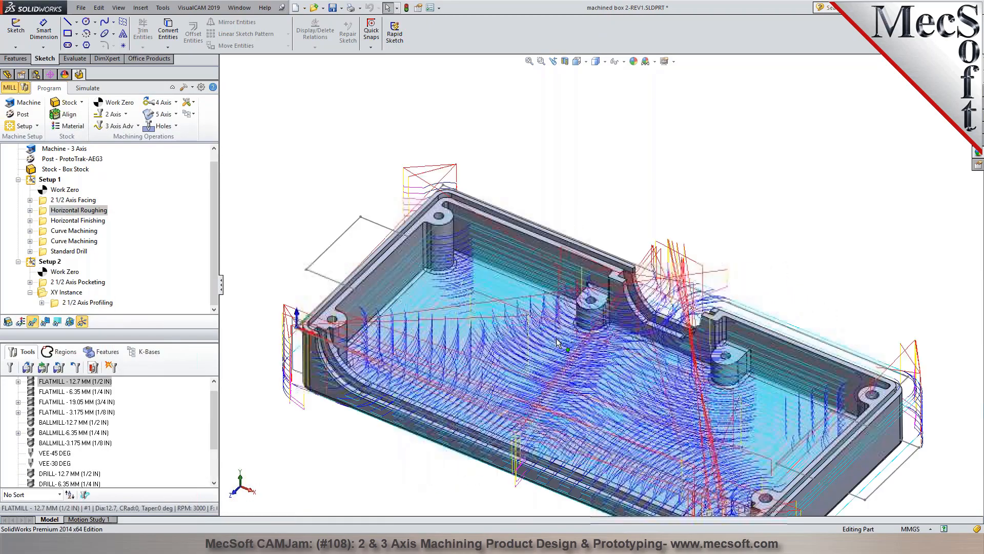
{"action": "left_click", "coordinate": [137, 126]}
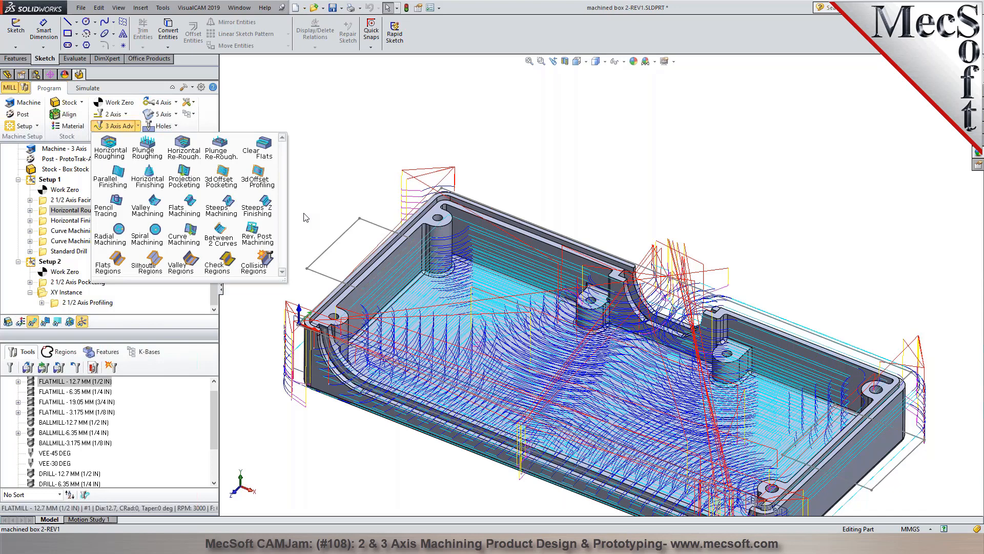
Look over the 2-axis operations and view the simulated stock left by Horizontal Roughing with the toolpath hidden.
{"action": "left_click", "coordinate": [344, 130]}
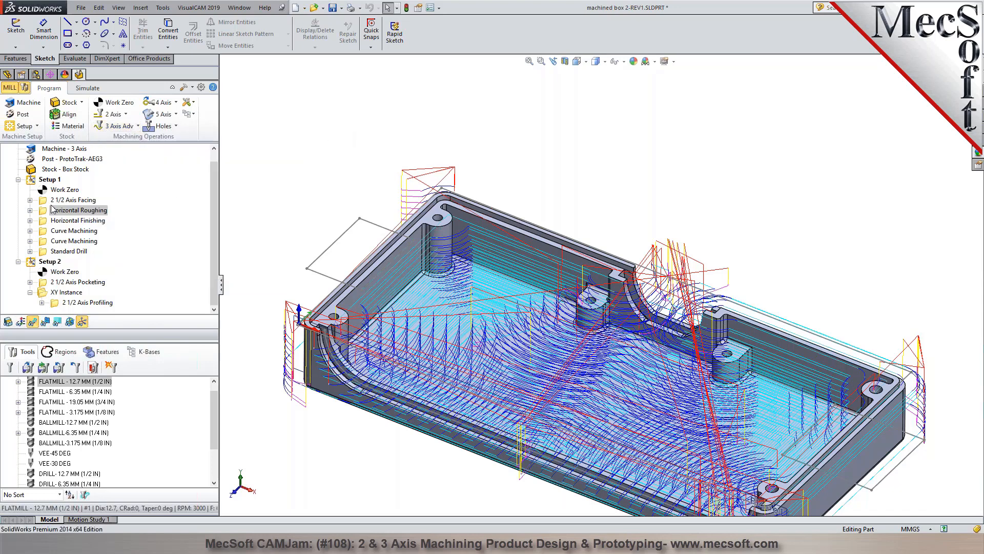
{"action": "left_click", "coordinate": [117, 115]}
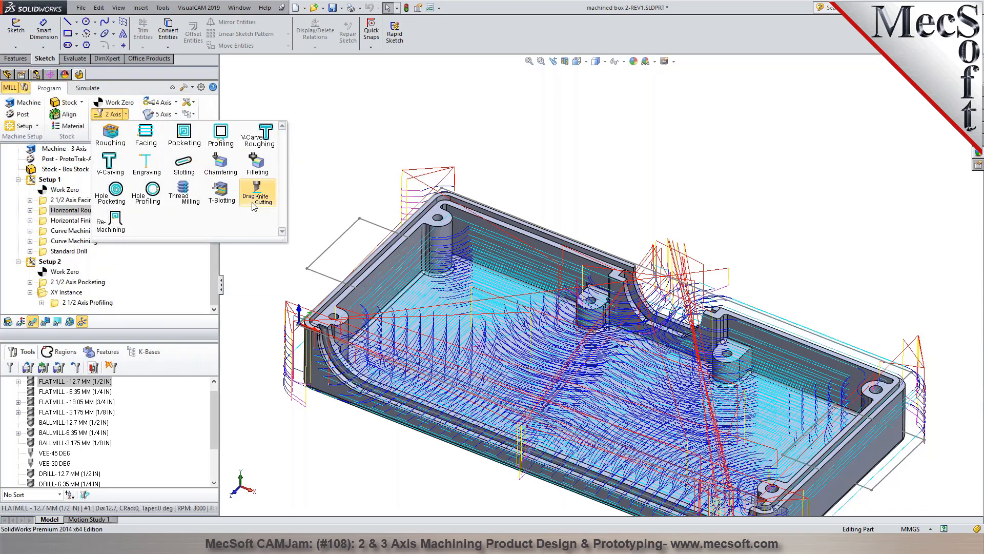
{"action": "left_click", "coordinate": [377, 105]}
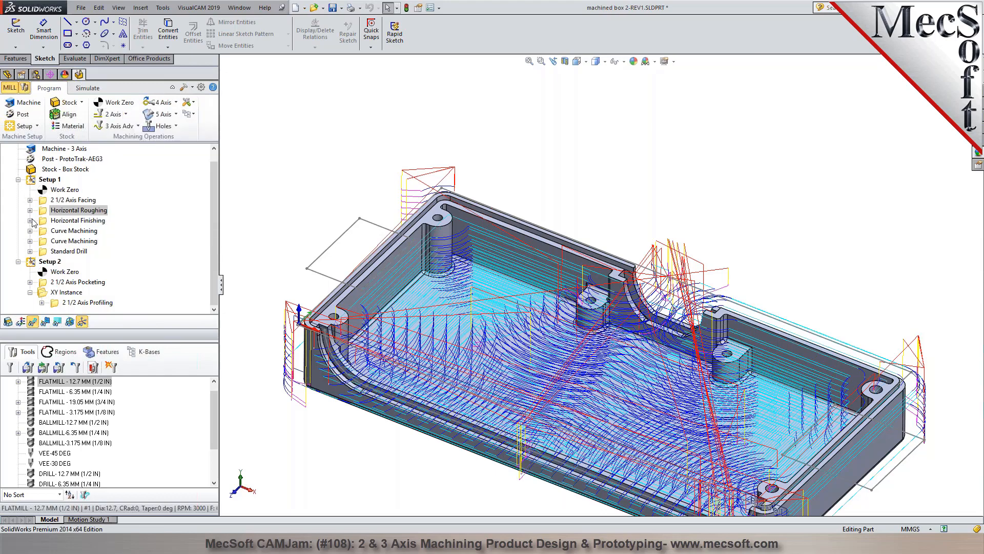
{"action": "left_click", "coordinate": [87, 87]}
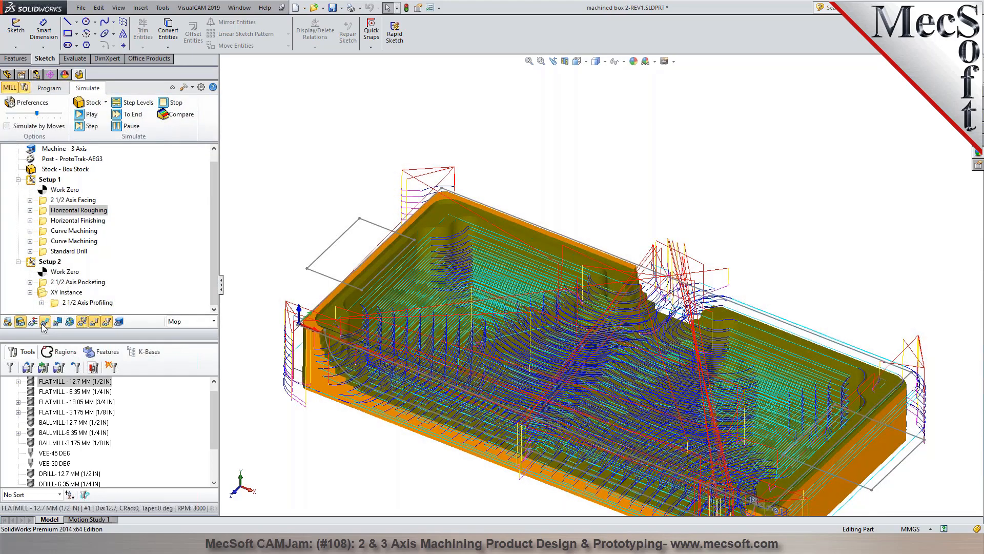
{"action": "left_click", "coordinate": [43, 324]}
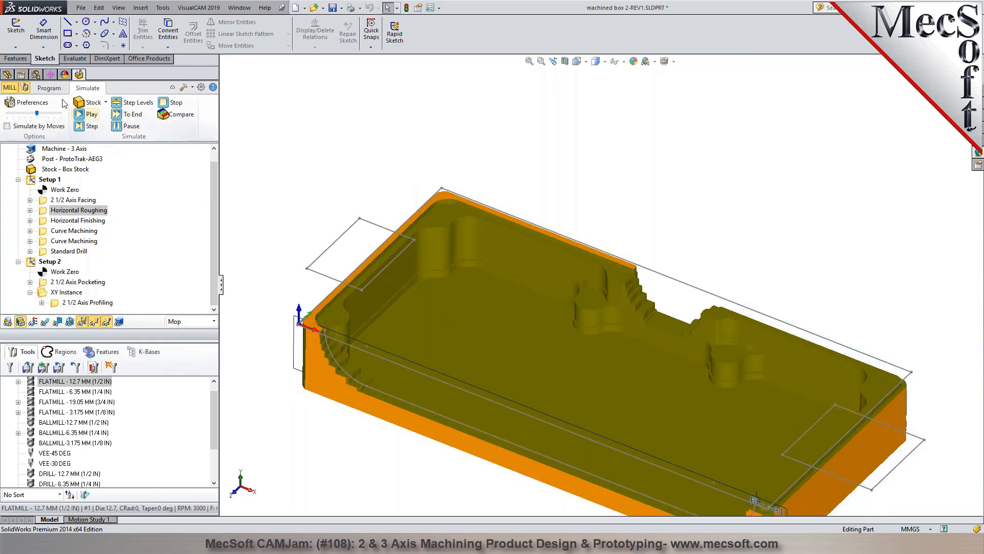
Create a Horizontal Re-Roughing operation after Setup 1's Horizontal Roughing, using the 3.175 mm (1/8 in) flat mill.
{"action": "left_click", "coordinate": [49, 88]}
{"action": "left_click", "coordinate": [119, 126]}
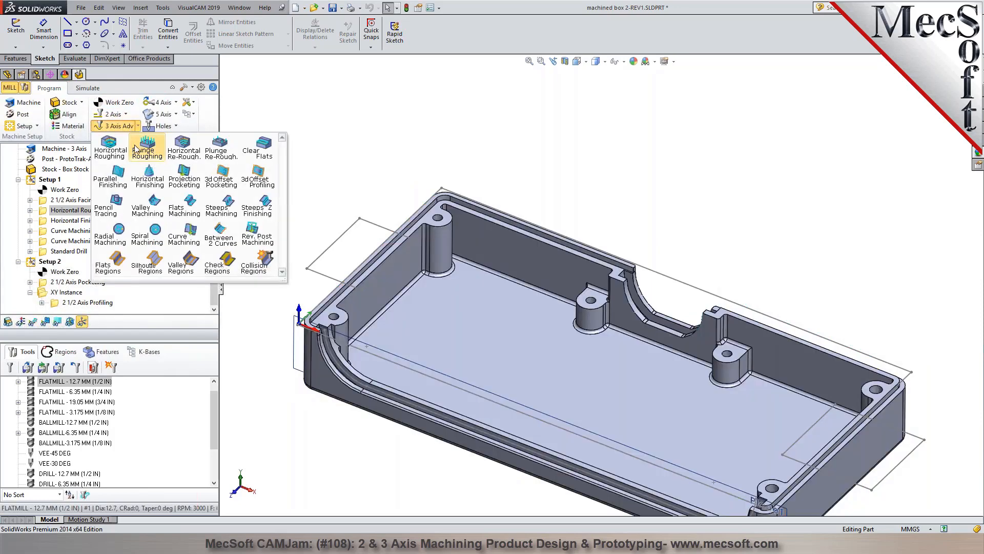
{"action": "left_click", "coordinate": [184, 150]}
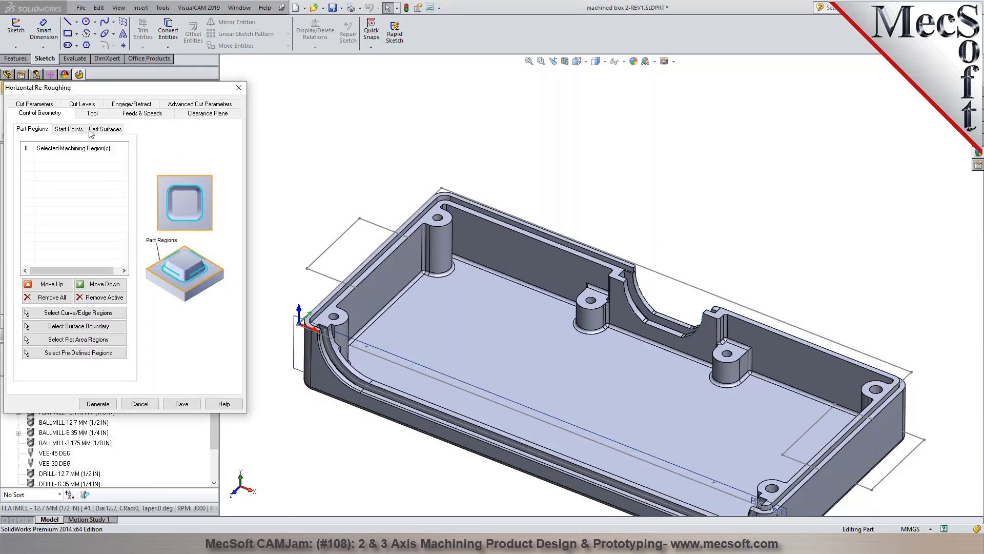
{"action": "left_click", "coordinate": [92, 114]}
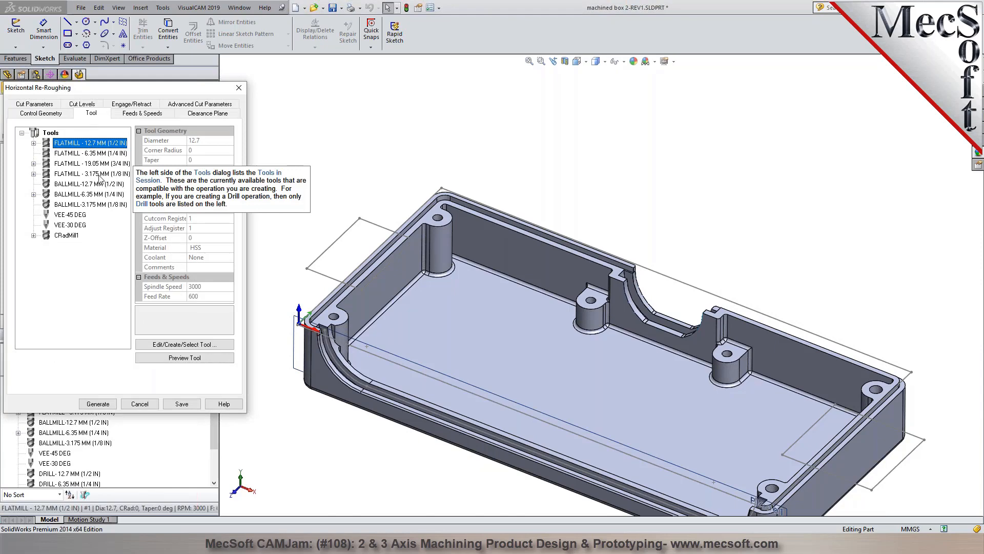
{"action": "left_click", "coordinate": [100, 175]}
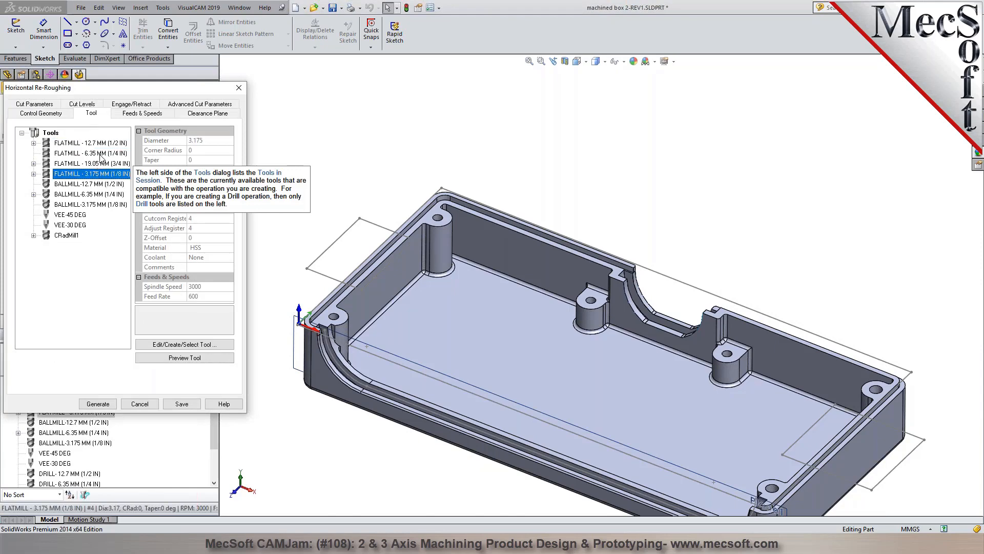
Set the re-roughing Intol and Outol tolerances to 0.01 and the Stock to 0.2.
{"action": "left_click", "coordinate": [42, 104]}
{"action": "mouse_move", "coordinate": [88, 138]}
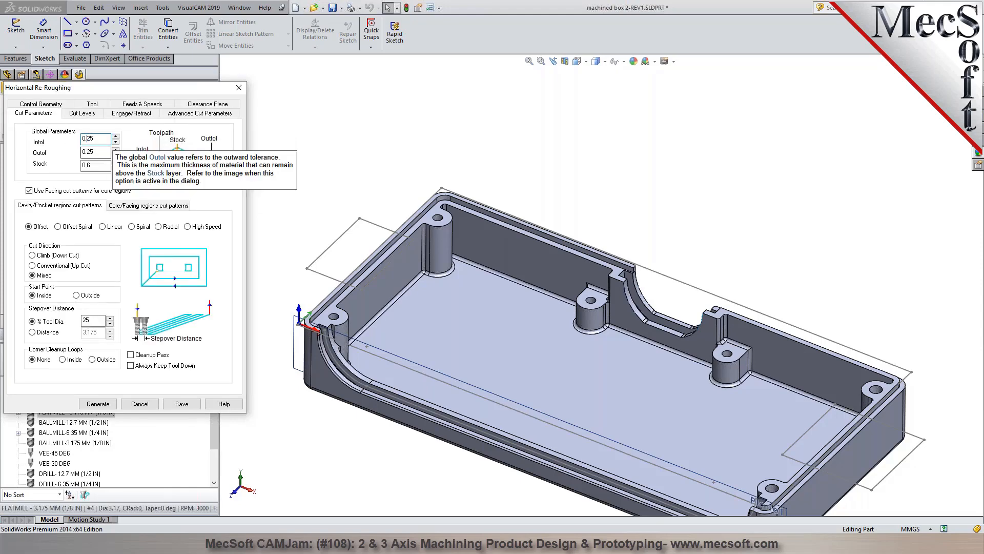
{"action": "type", "text": "1"}
{"action": "key", "text": "Tab"}
{"action": "type", "text": "0.01"}
{"action": "key", "text": "Tab"}
Review the re-roughing cut levels, edit the arc fitting tolerance, and save the operation.
{"action": "left_click", "coordinate": [82, 113]}
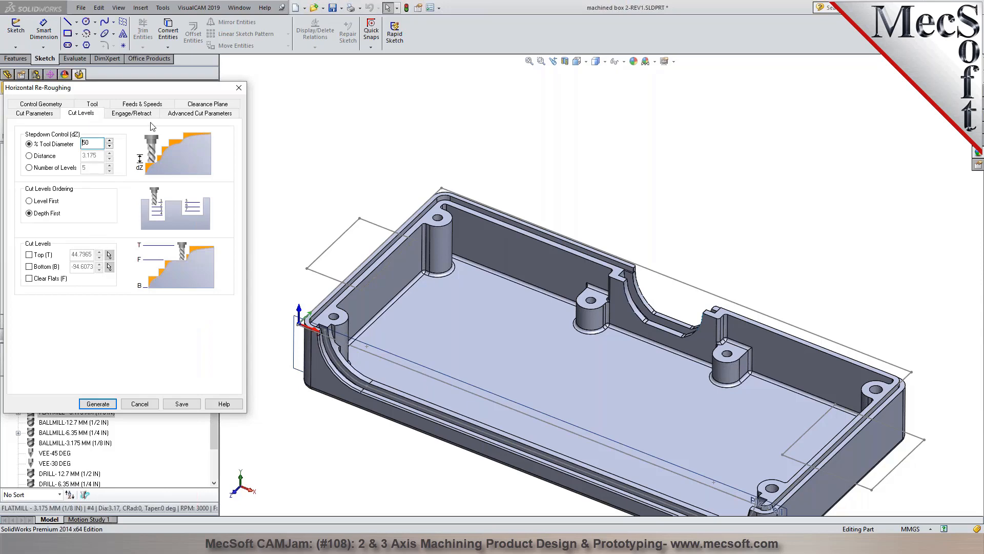
{"action": "left_click", "coordinate": [196, 114]}
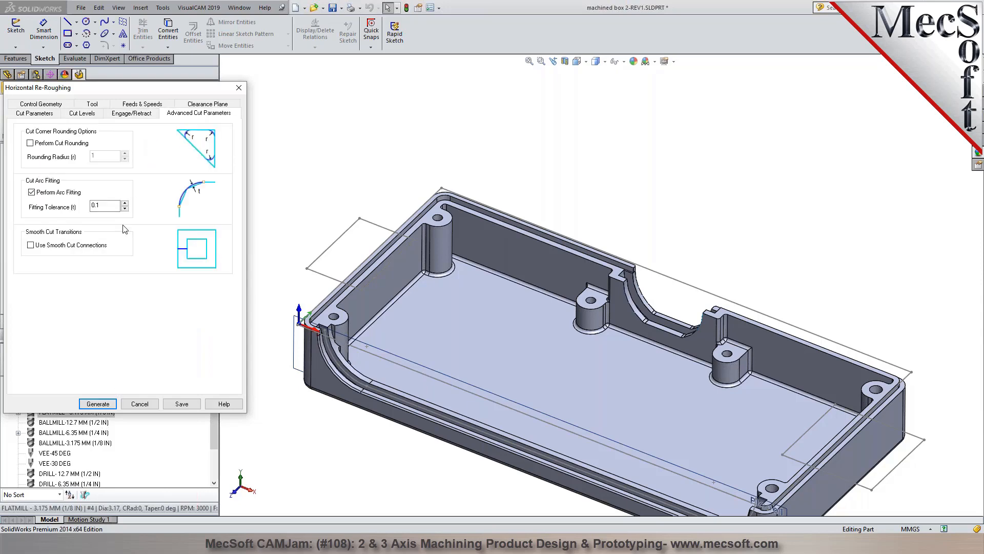
{"action": "left_click", "coordinate": [111, 205]}
{"action": "left_click", "coordinate": [48, 115]}
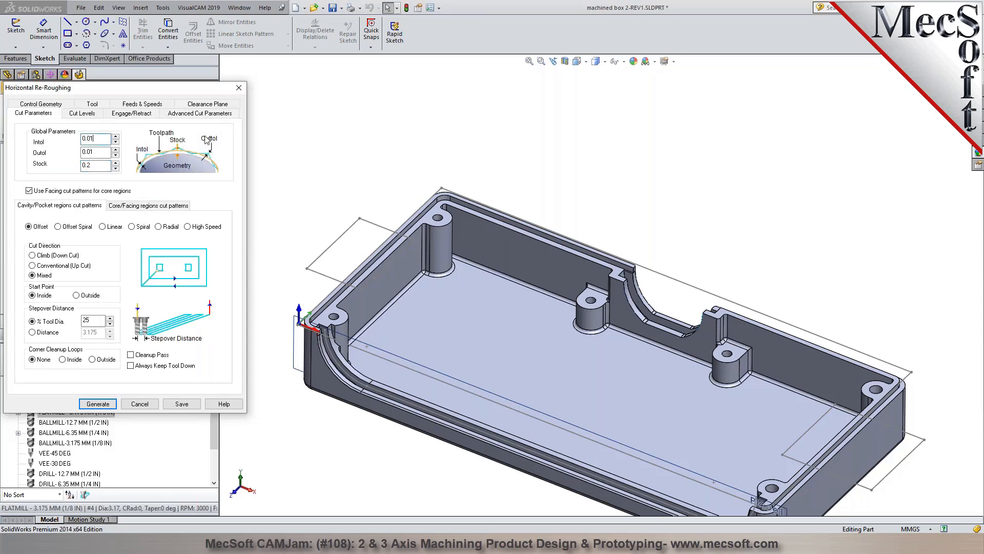
{"action": "left_click", "coordinate": [216, 115]}
{"action": "left_click_drag", "start_coordinate": [95, 206], "coordinate": [110, 209]}
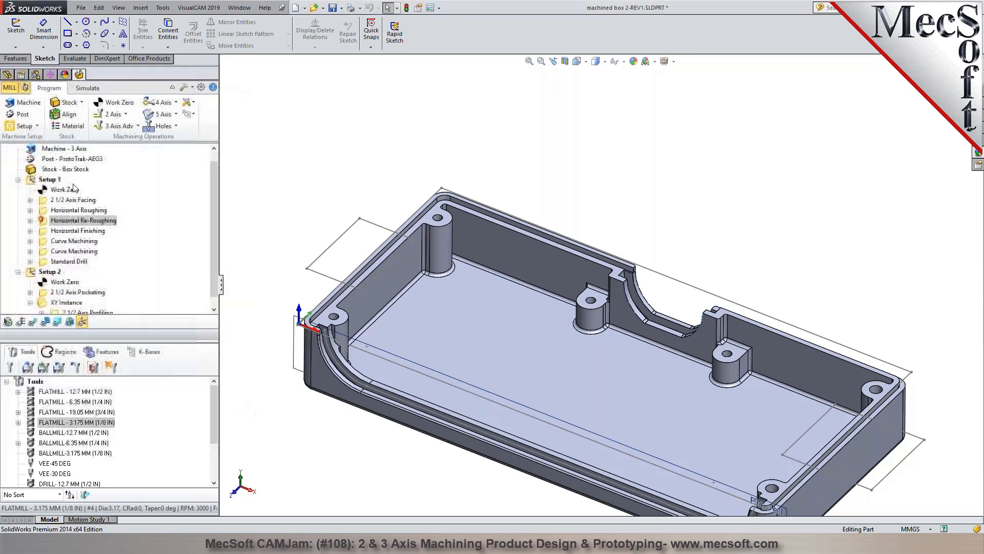
{"action": "left_click", "coordinate": [182, 403]}
Regenerate the Horizontal Re-Roughing operation and display its toolpath on the box.
{"action": "right_click", "coordinate": [70, 227]}
{"action": "left_click", "coordinate": [78, 235]}
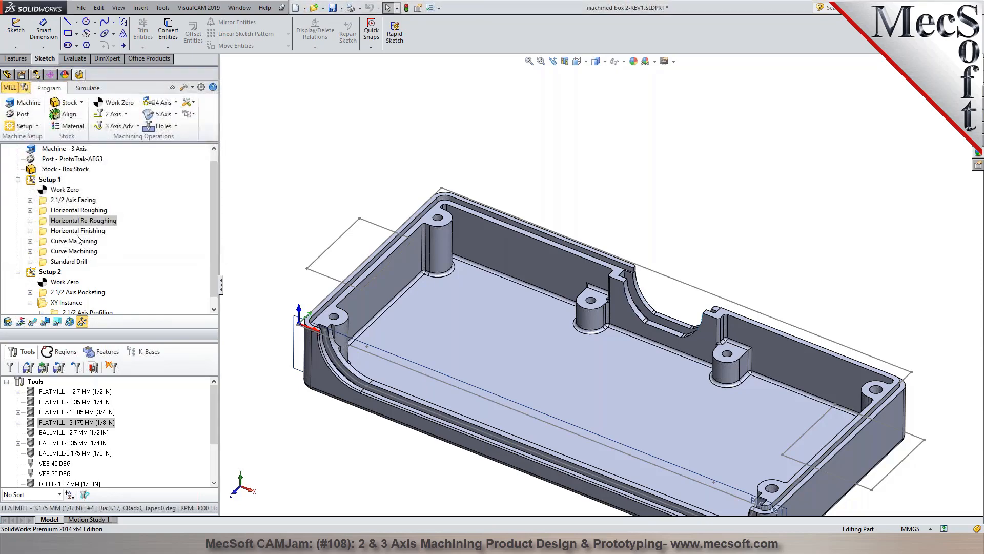
{"action": "left_click", "coordinate": [32, 322]}
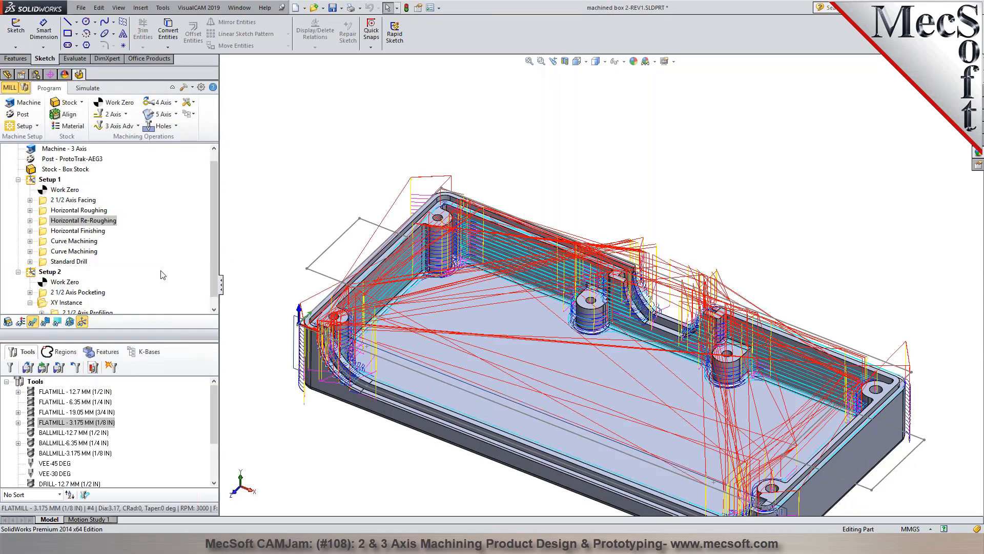
{"action": "scroll", "coordinate": [547, 319], "scroll_direction": "up", "scroll_amount": 2}
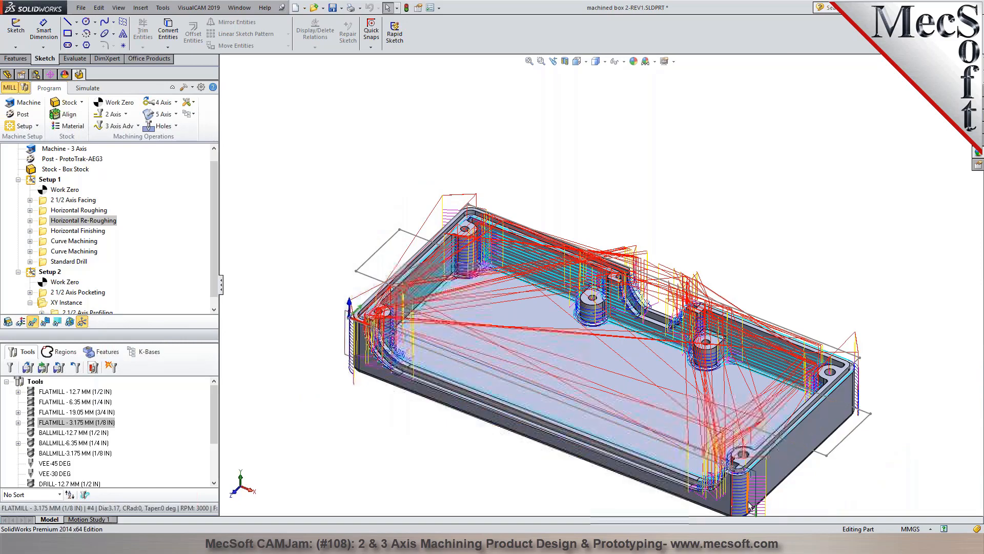
{"action": "scroll", "coordinate": [749, 508], "scroll_direction": "down", "scroll_amount": 2}
{"action": "scroll", "coordinate": [620, 403], "scroll_direction": "down", "scroll_amount": 2}
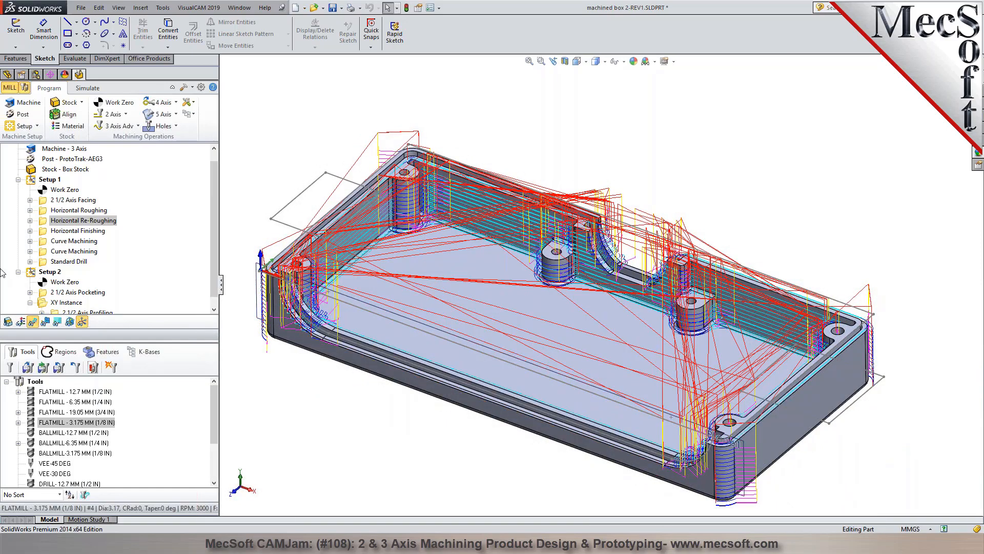
Assign the tangent loop of the box's outer bottom edges as the Horizontal Re-Roughing machining region and save the operation.
{"action": "left_click", "coordinate": [49, 221]}
{"action": "double_click", "coordinate": [48, 221]}
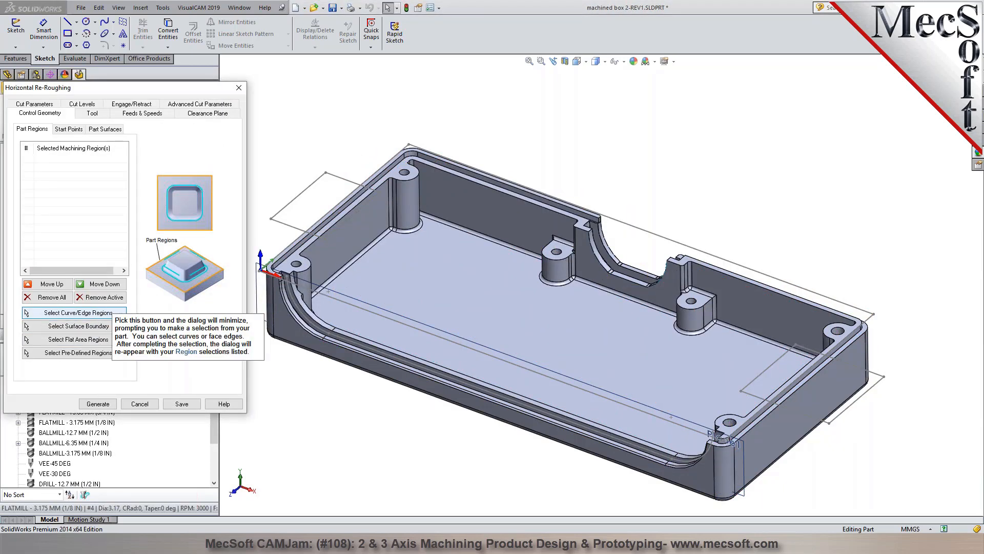
{"action": "left_click", "coordinate": [98, 312]}
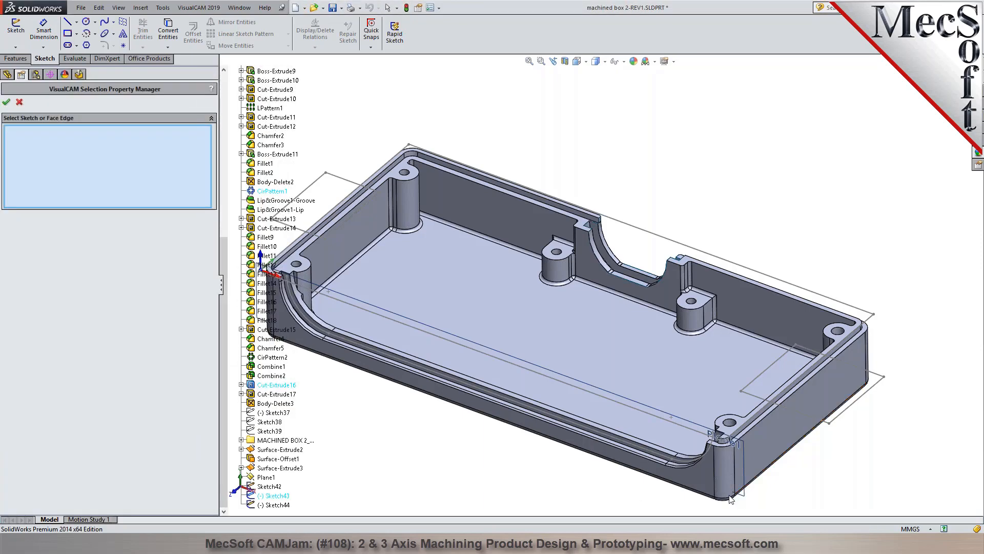
{"action": "right_click", "coordinate": [729, 495]}
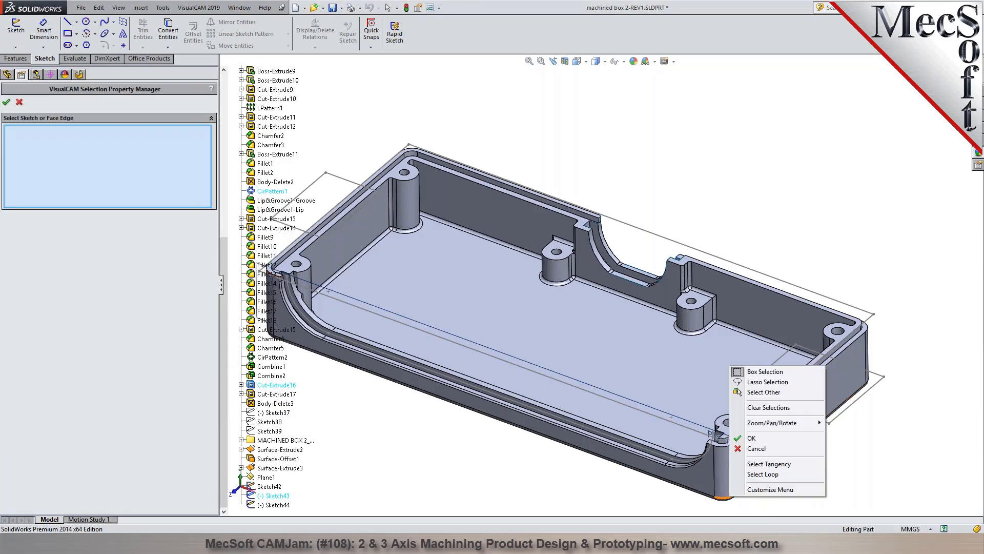
{"action": "left_click", "coordinate": [745, 463]}
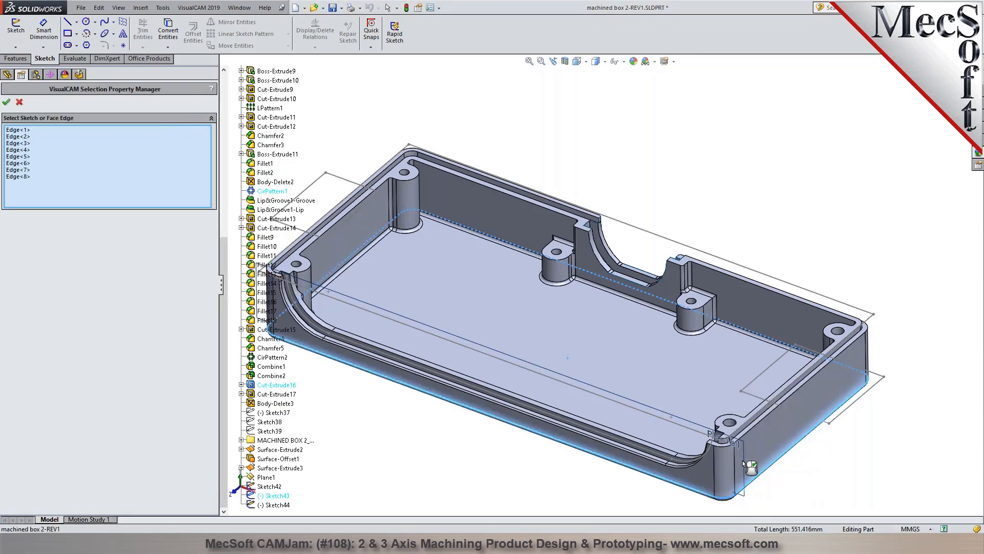
{"action": "left_click", "coordinate": [6, 102]}
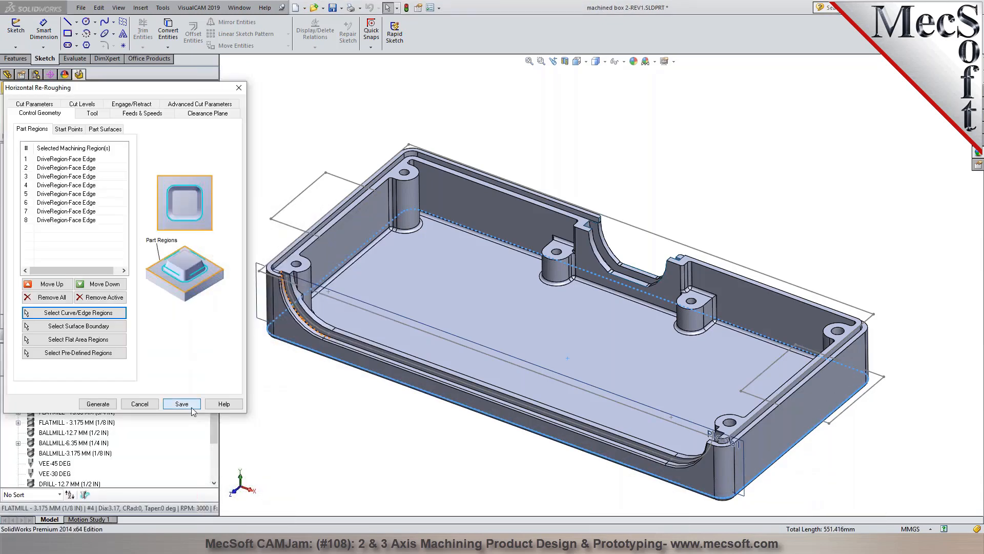
{"action": "left_click", "coordinate": [191, 405]}
Move Horizontal Re-Roughing between the last Curve Machining and Standard Drill in Setup 1, and regenerate it.
{"action": "left_click_drag", "start_coordinate": [42, 222], "coordinate": [46, 263]}
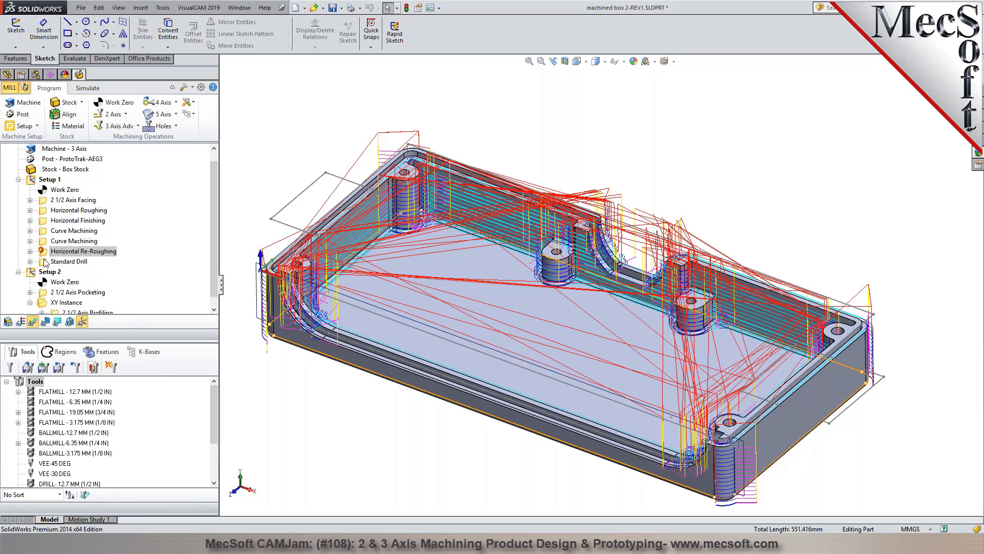
{"action": "left_click", "coordinate": [44, 253]}
{"action": "right_click", "coordinate": [44, 252]}
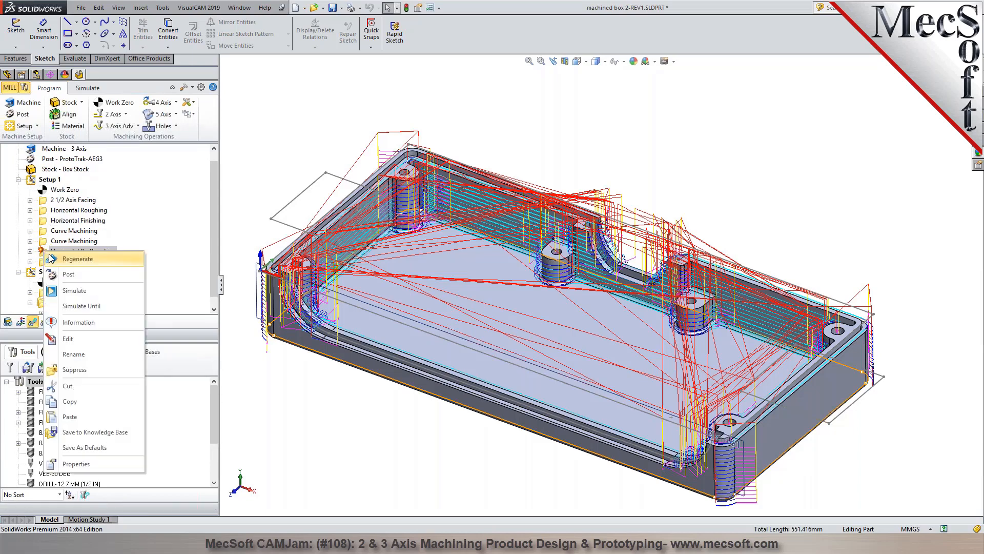
{"action": "left_click", "coordinate": [51, 257]}
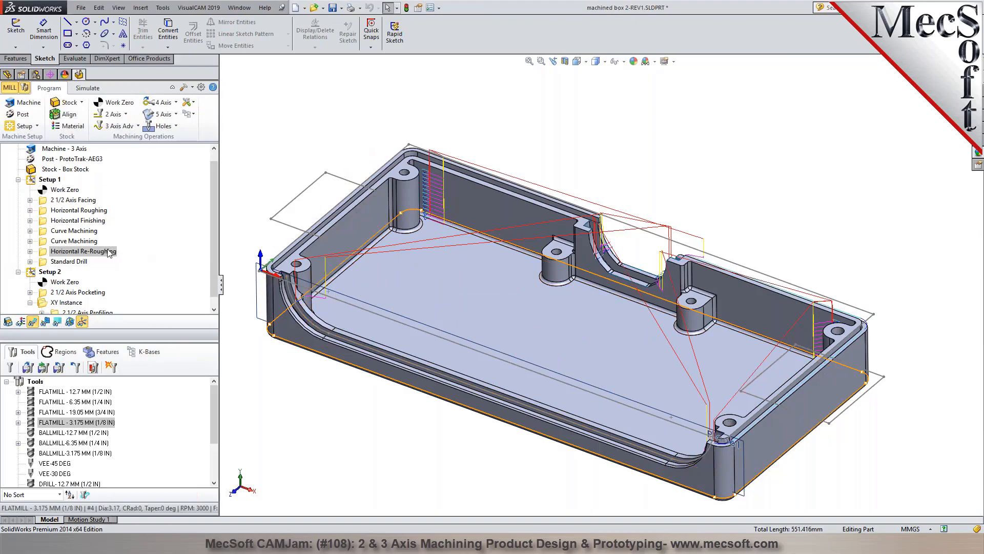
Examine the regenerated re-roughing toolpath around the box's corners, bosses and wall cutout.
{"action": "middle_click_drag", "start_coordinate": [490, 224], "coordinate": [469, 248]}
{"action": "scroll", "coordinate": [503, 174], "scroll_direction": "down", "scroll_amount": 3}
{"action": "scroll", "coordinate": [549, 214], "scroll_direction": "up", "scroll_amount": 6}
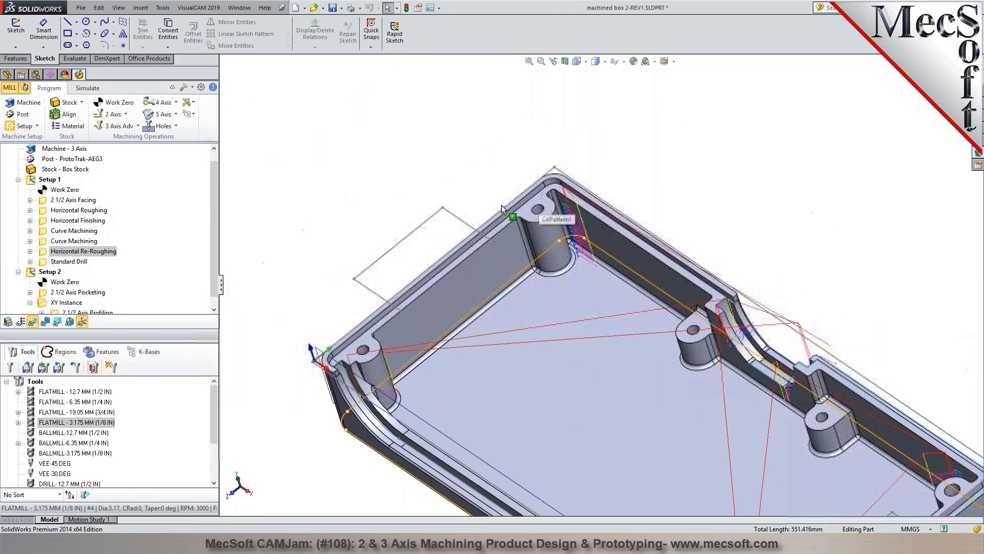
{"action": "middle_click_drag", "start_coordinate": [570, 295], "coordinate": [613, 280]}
{"action": "scroll", "coordinate": [882, 417], "scroll_direction": "down", "scroll_amount": 1}
{"action": "middle_click_drag", "start_coordinate": [602, 415], "coordinate": [567, 388]}
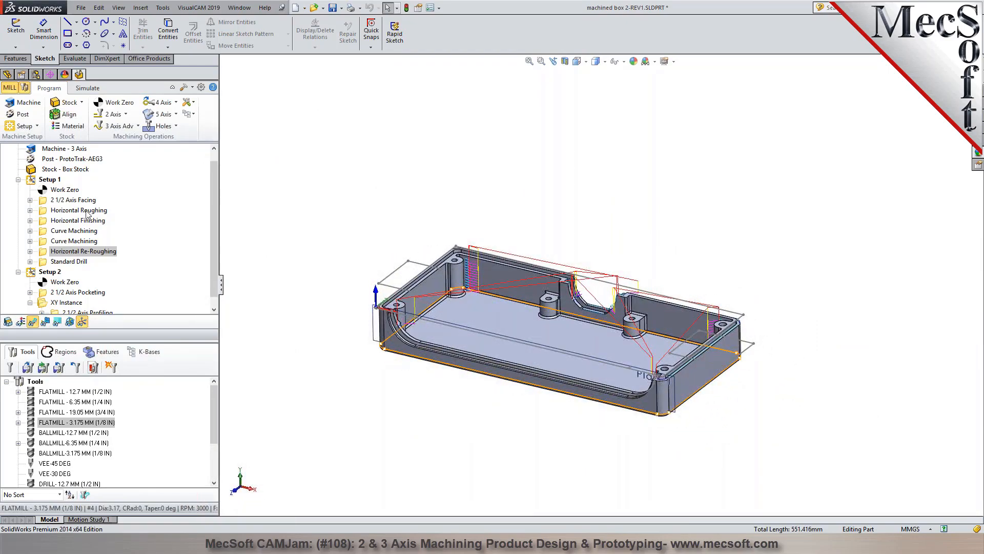